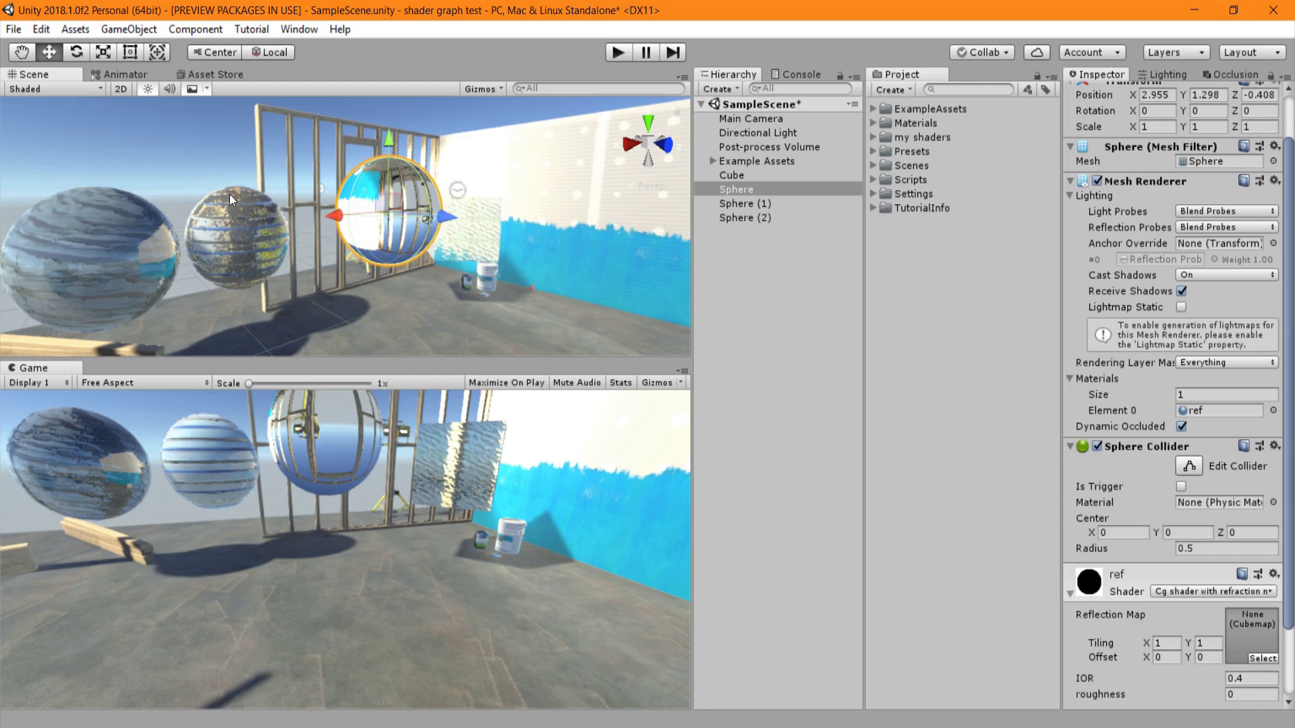
- Move the selected Sphere to about X 2.955, Y 1.125, Z -0.756 in the scene
key("w")
mouse_move(230, 194)
right_mouse_down()
mouse_move(205, 200)
mouse_move(233, 198)
mouse_move(222, 187)
right_mouse_up()
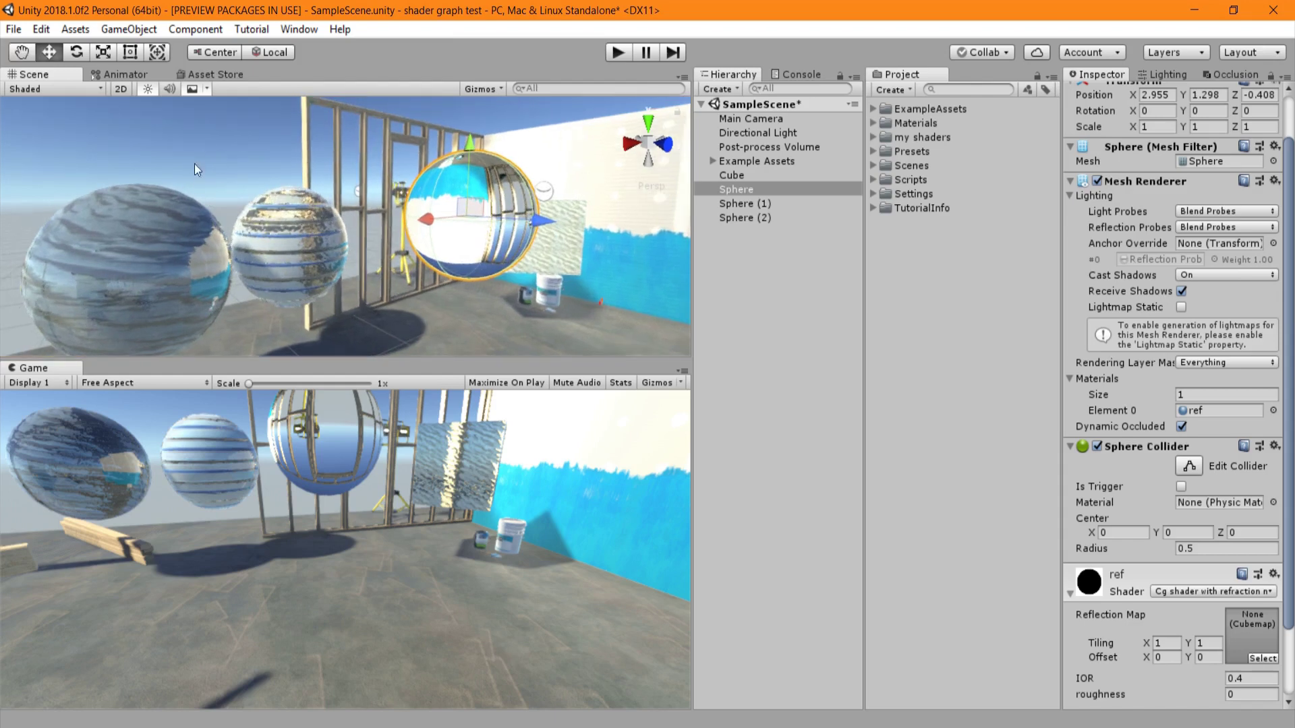
right_click_drag(343, 217, 363, 225)
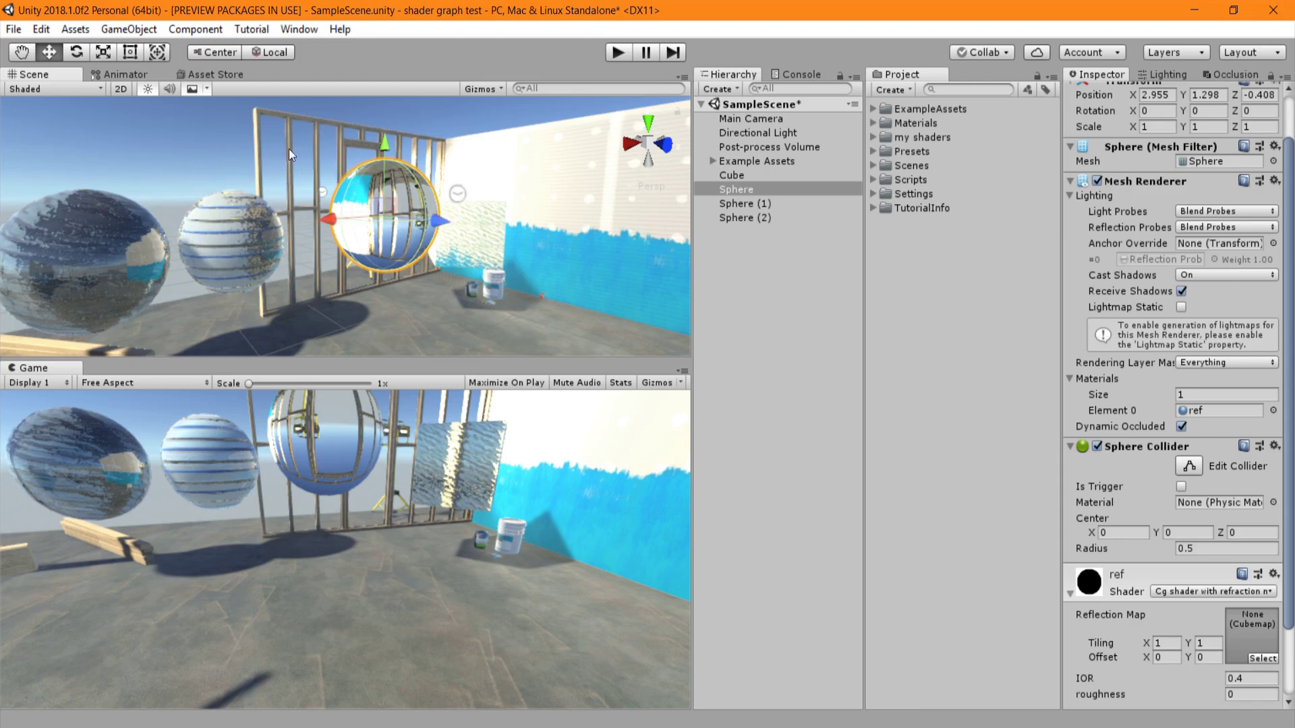
left_click_drag(319, 168, 350, 188)
right_click_drag(350, 188, 380, 197)
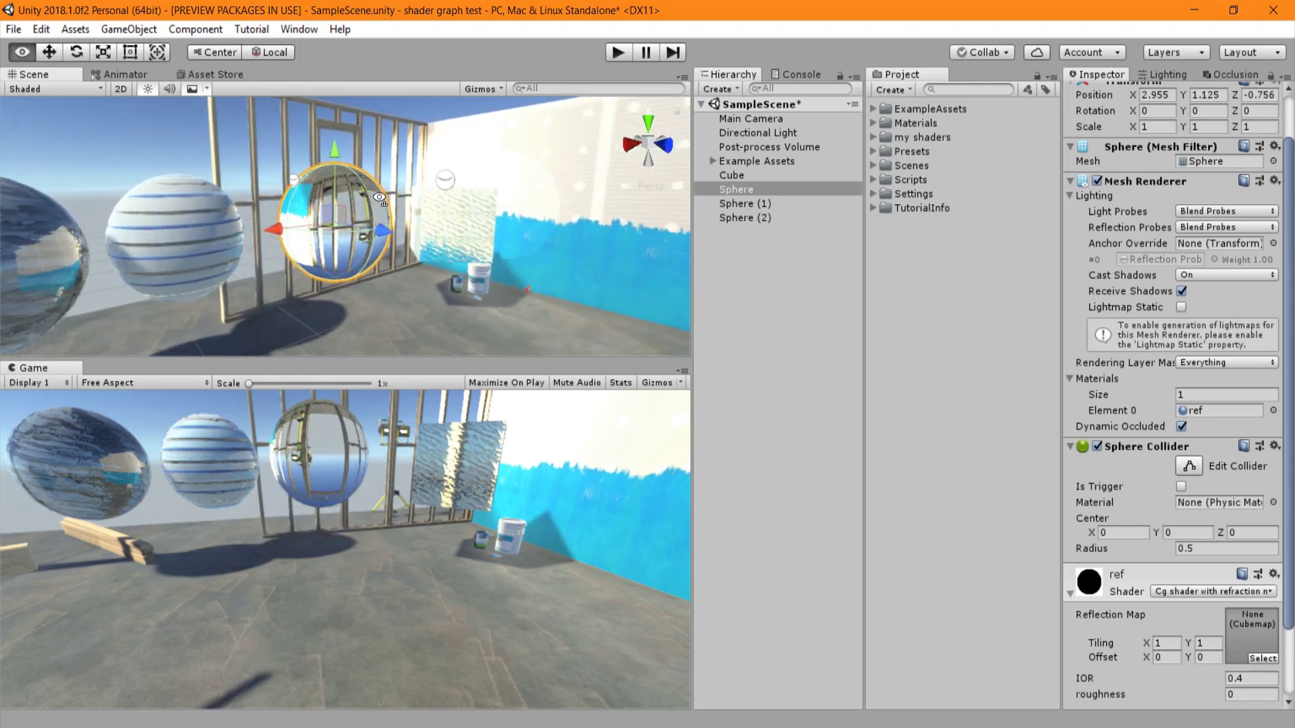
- Set the IOR of the Sphere's ref material to 0.64 and examine the refraction from another angle
scroll(1171, 404, "down", 1)
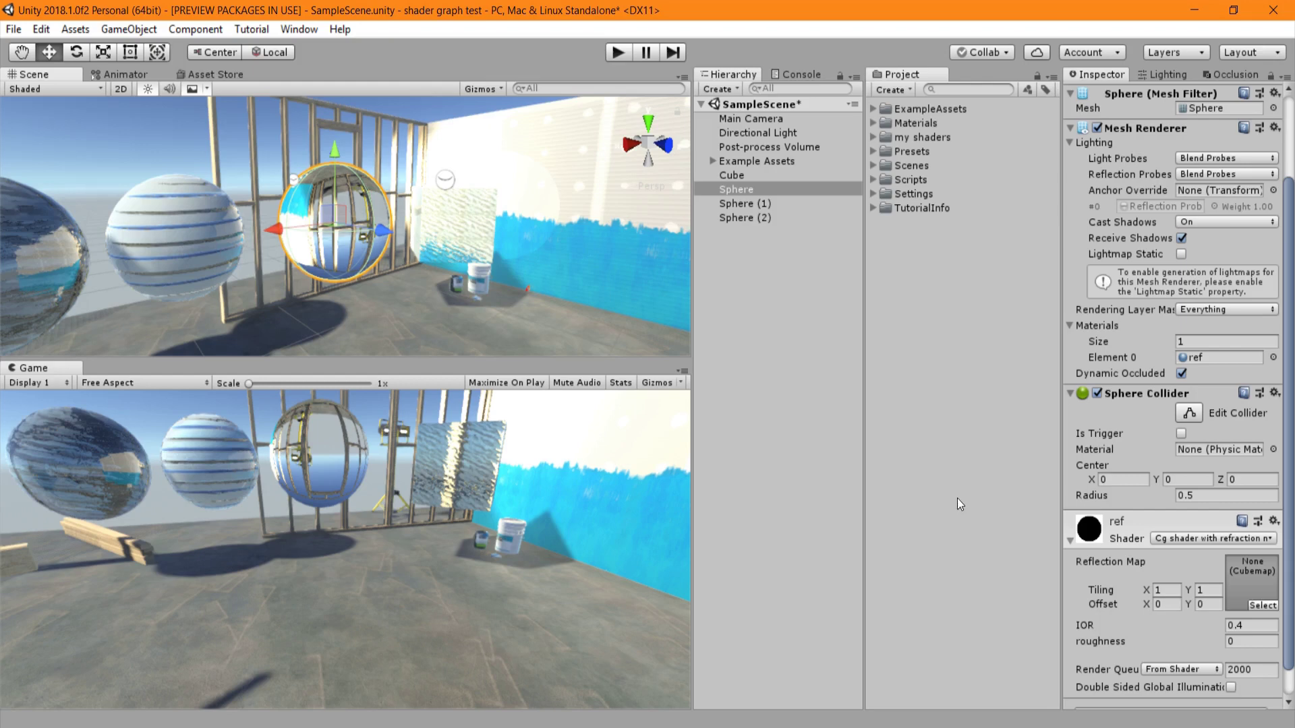
left_click_drag(876, 497, 886, 501)
middle_click_drag(626, 217, 407, 220)
right_click_drag(407, 220, 322, 233)
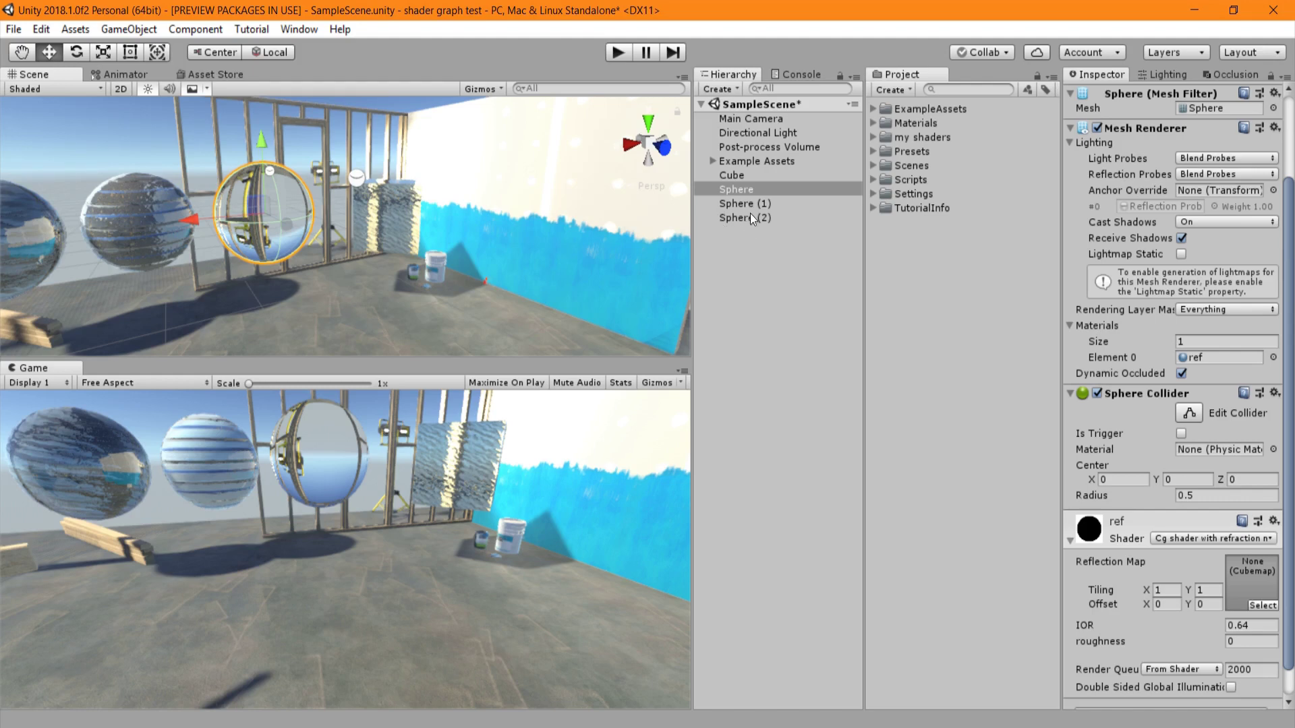
- Create an Unlit Graph shader asset named "unlit refractive" and open it for editing
right_click(930, 252)
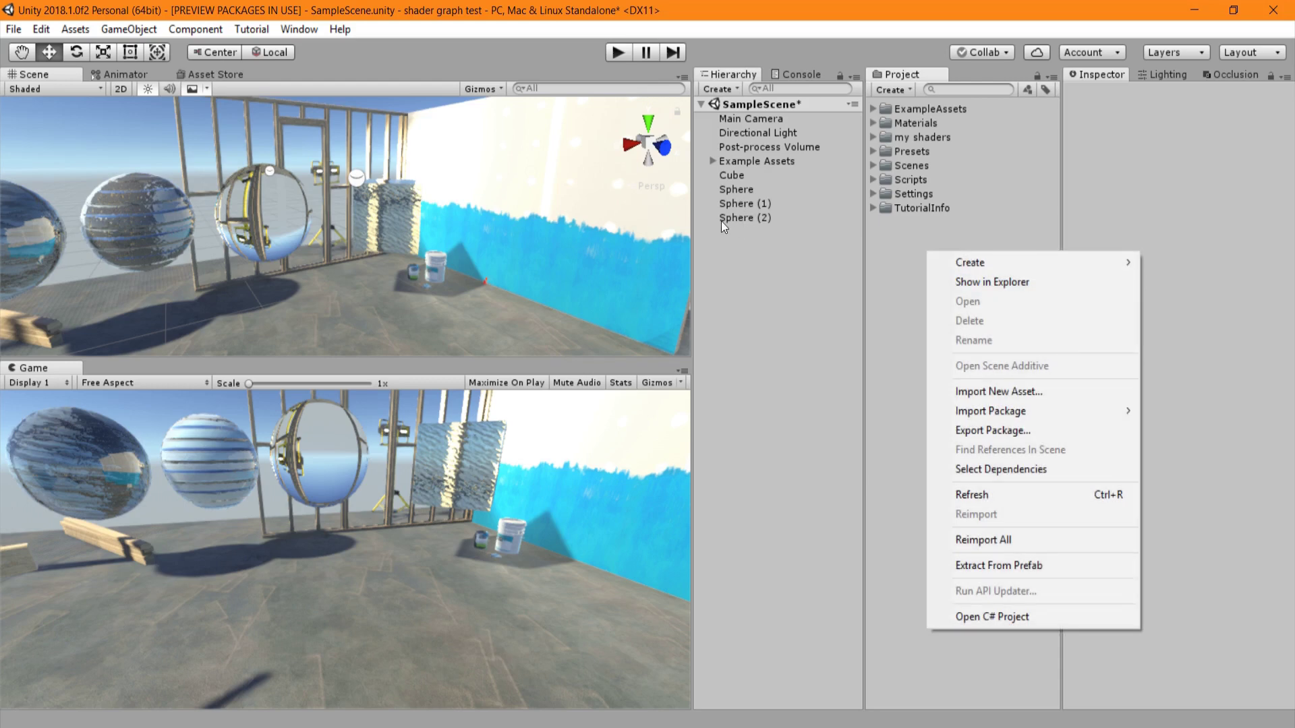
mouse_move(968, 268)
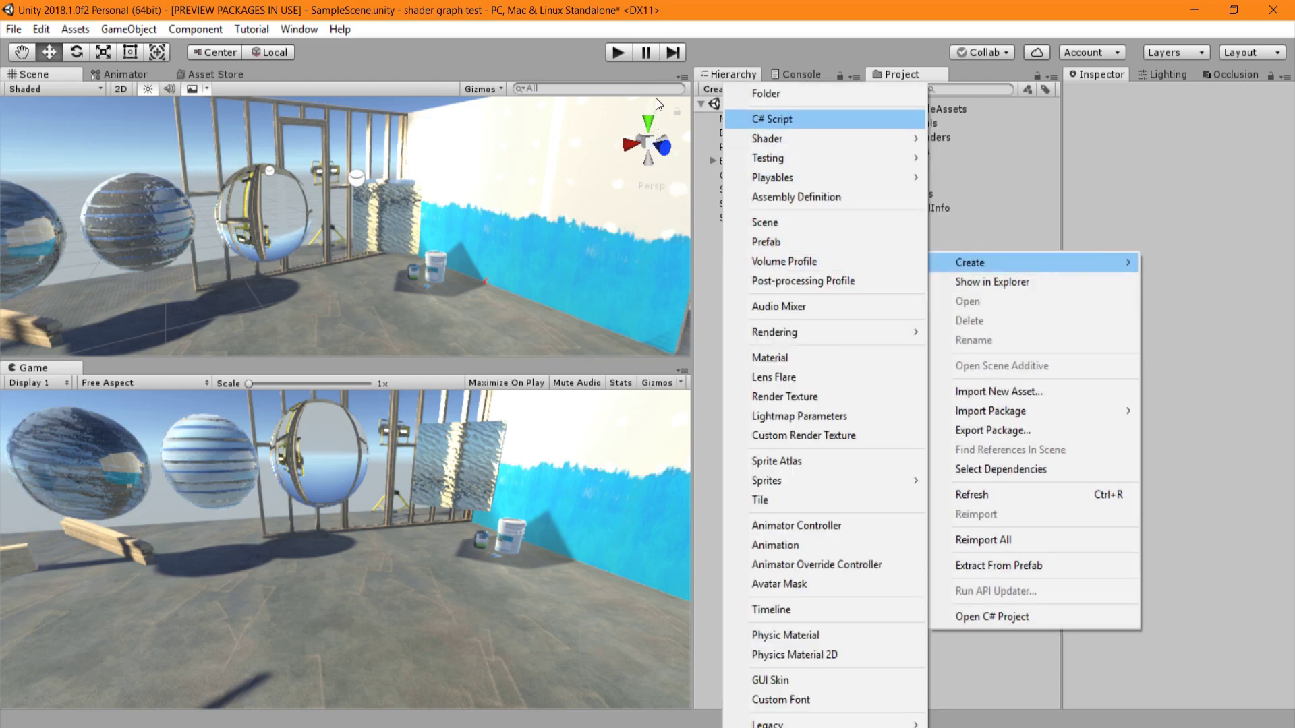
mouse_move(822, 137)
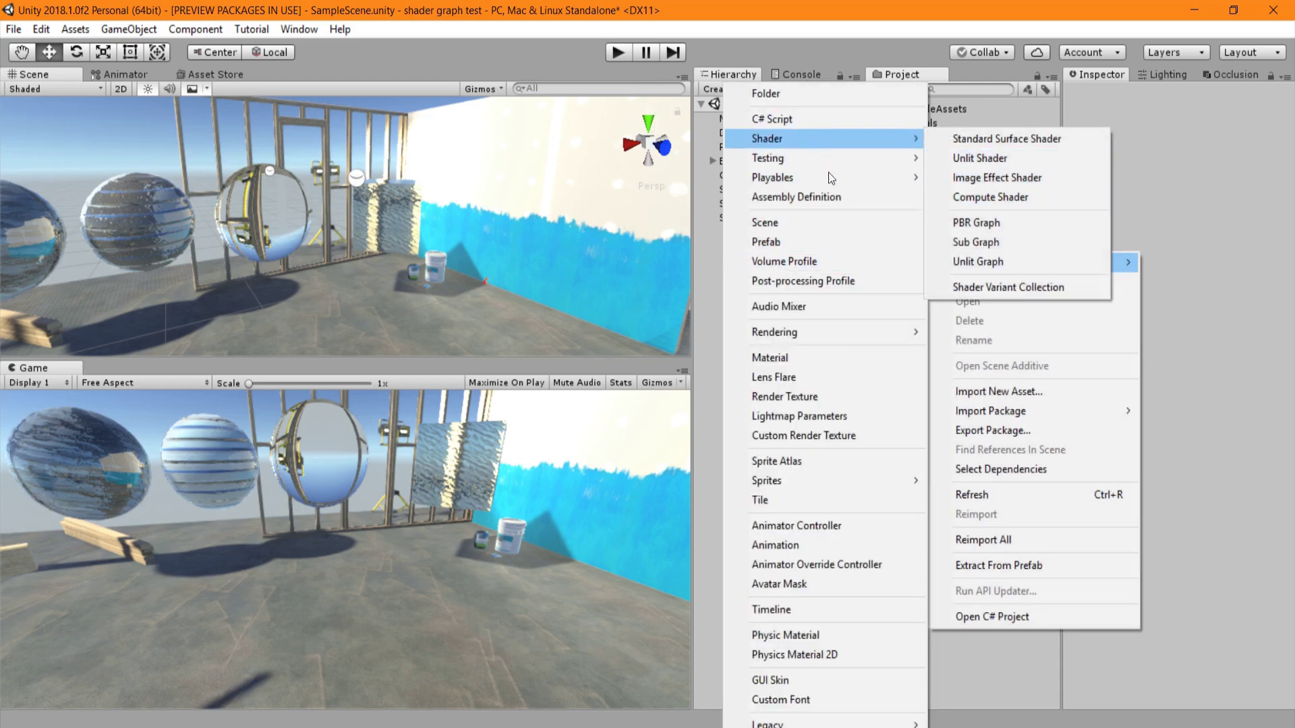
key("Return")
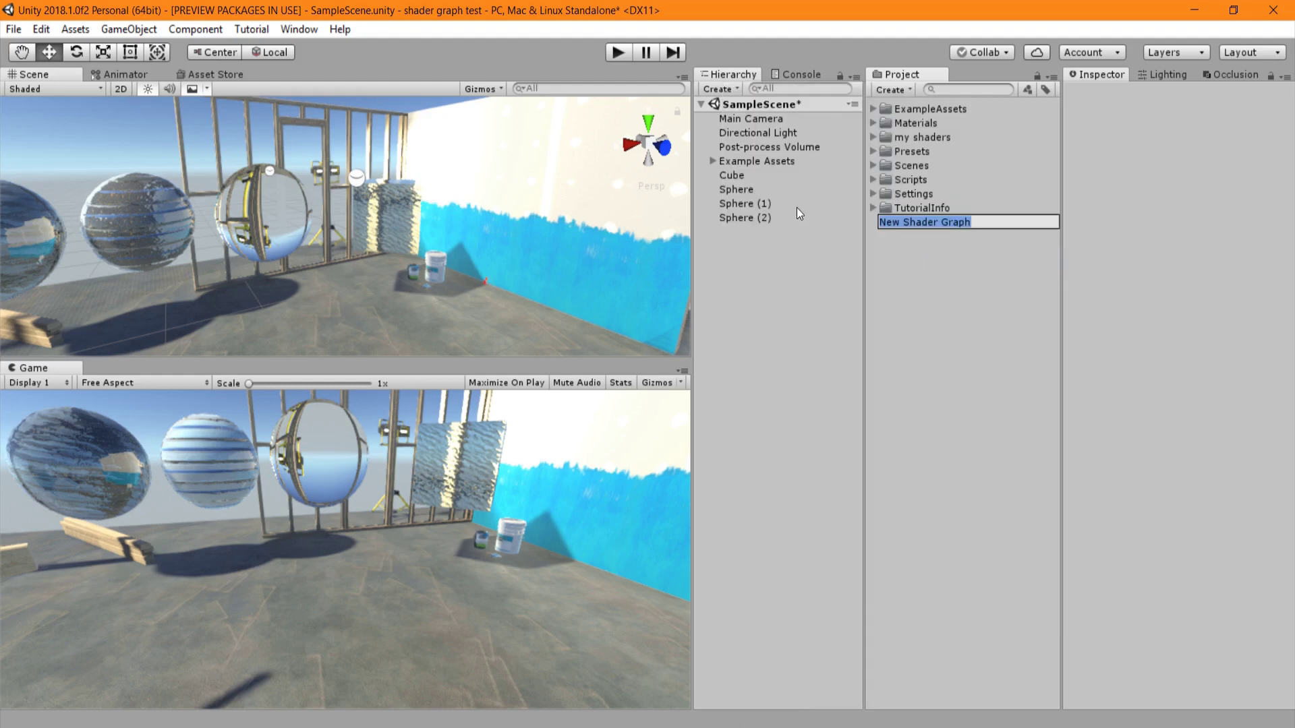
type("unlit ")
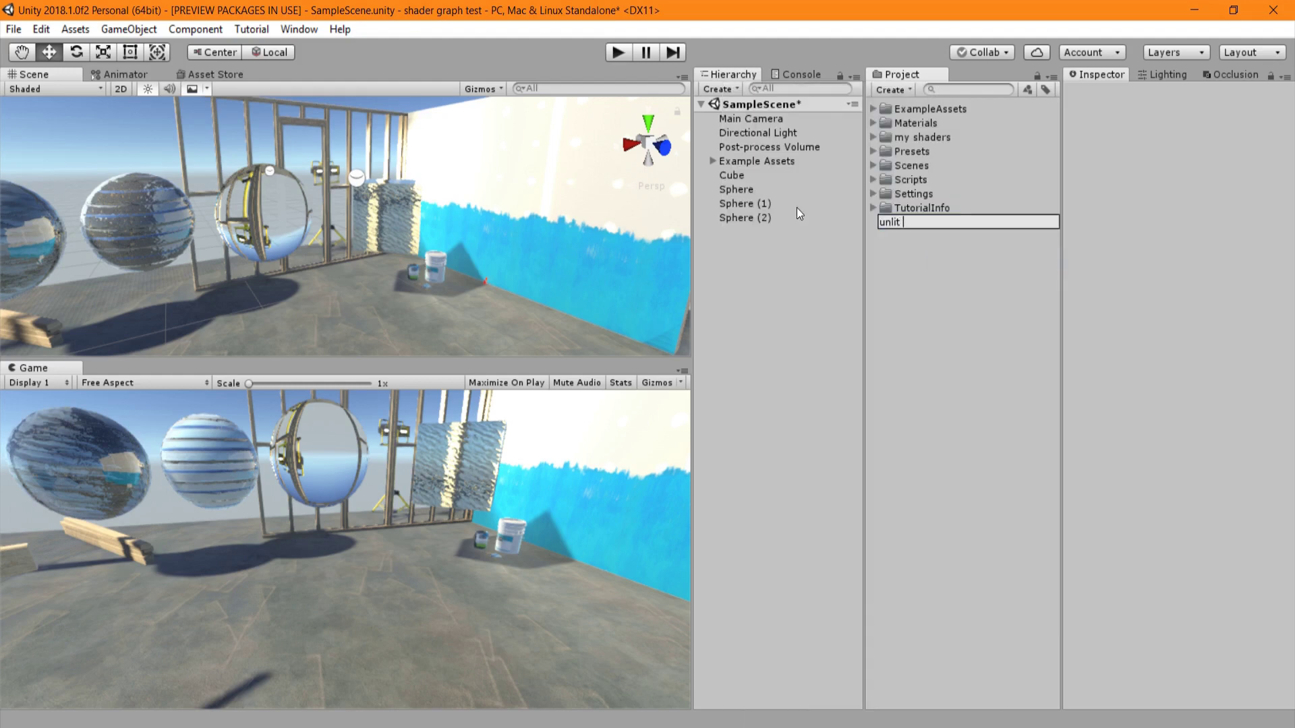
type("refractive")
key("Return")
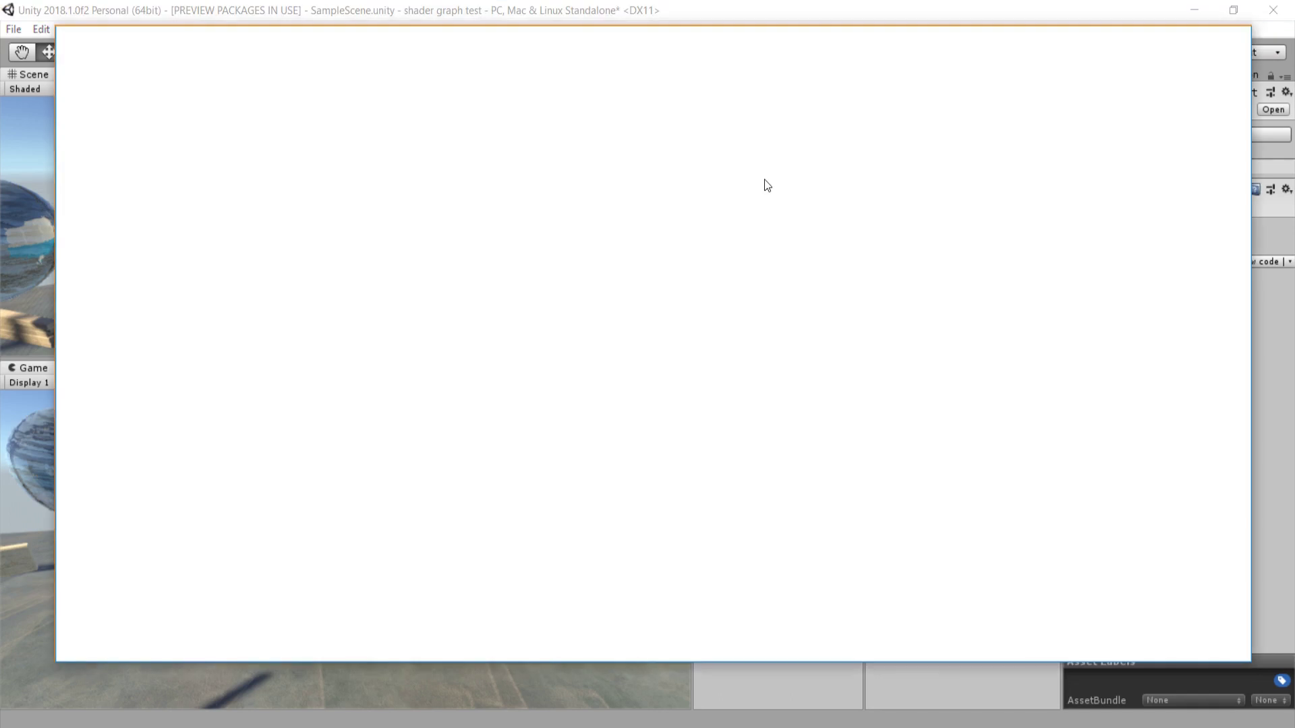
- Add a Reflection Probe node feeding the Unlit Master's Color input, and save the shader asset
left_click_drag(663, 197, 790, 199)
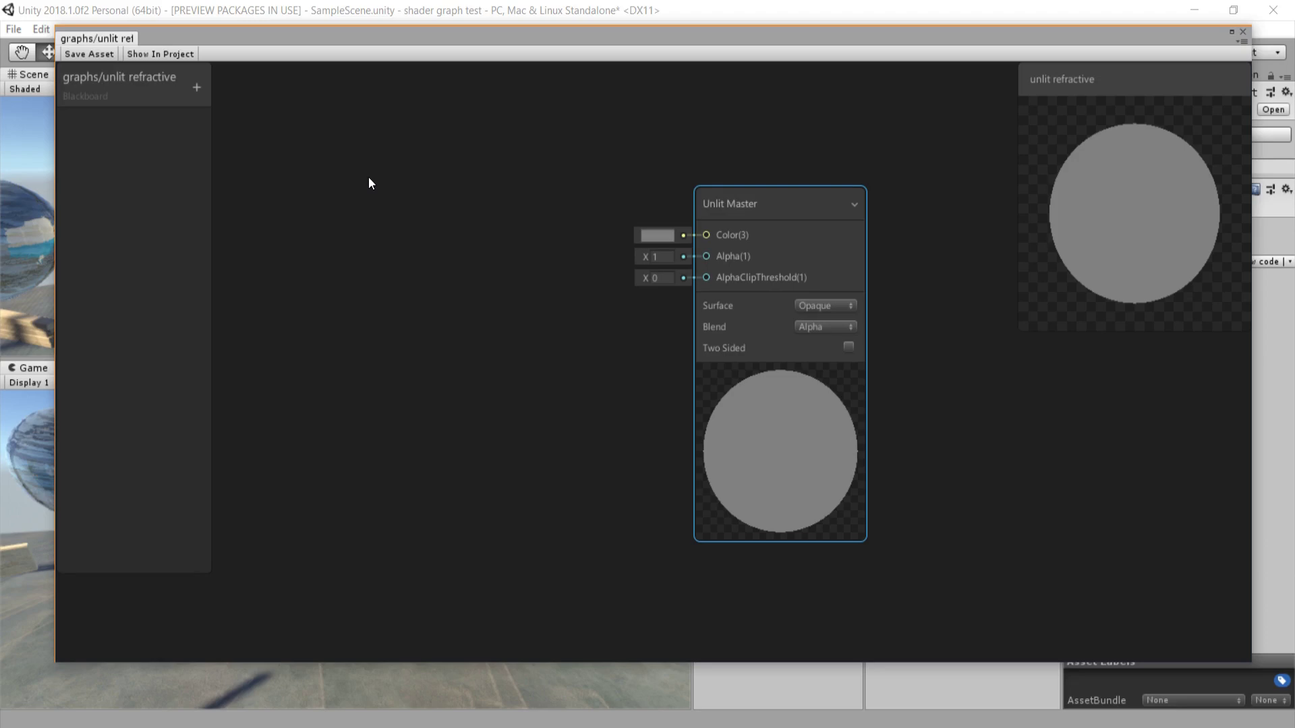
middle_click_drag(375, 176, 466, 195)
right_click(382, 153)
left_click(533, 204)
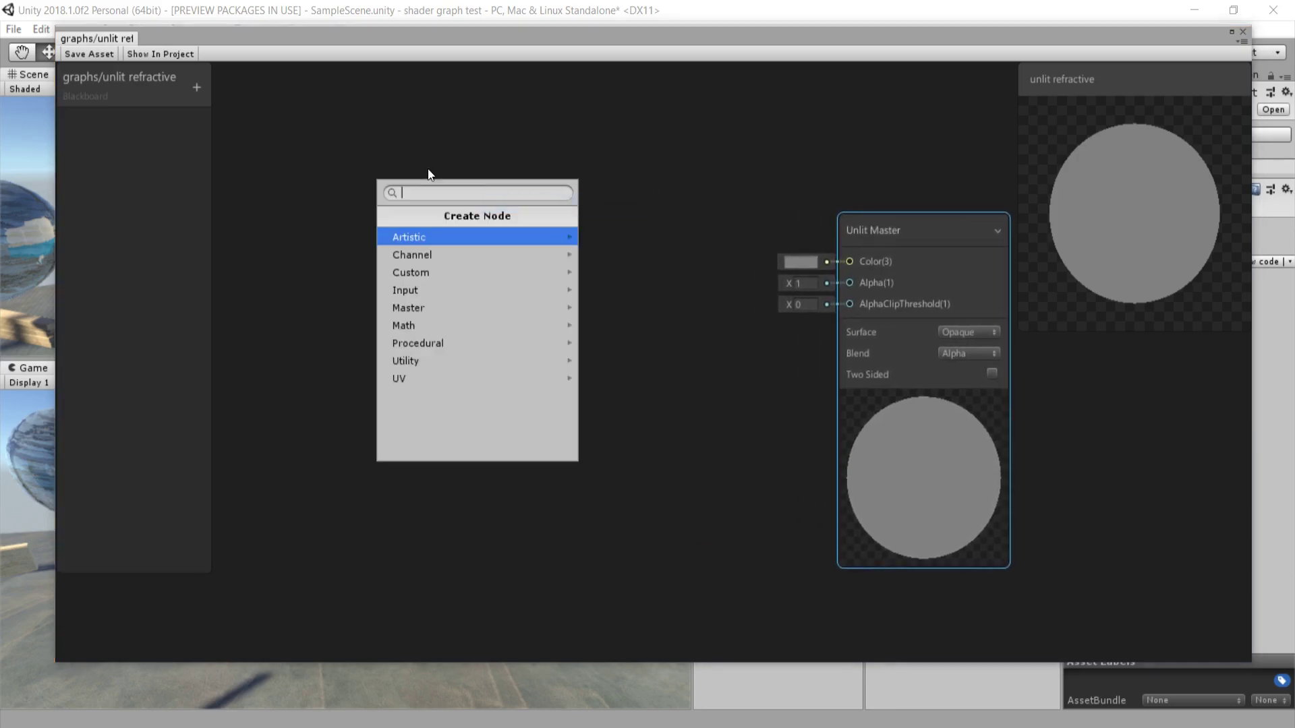
type("ref")
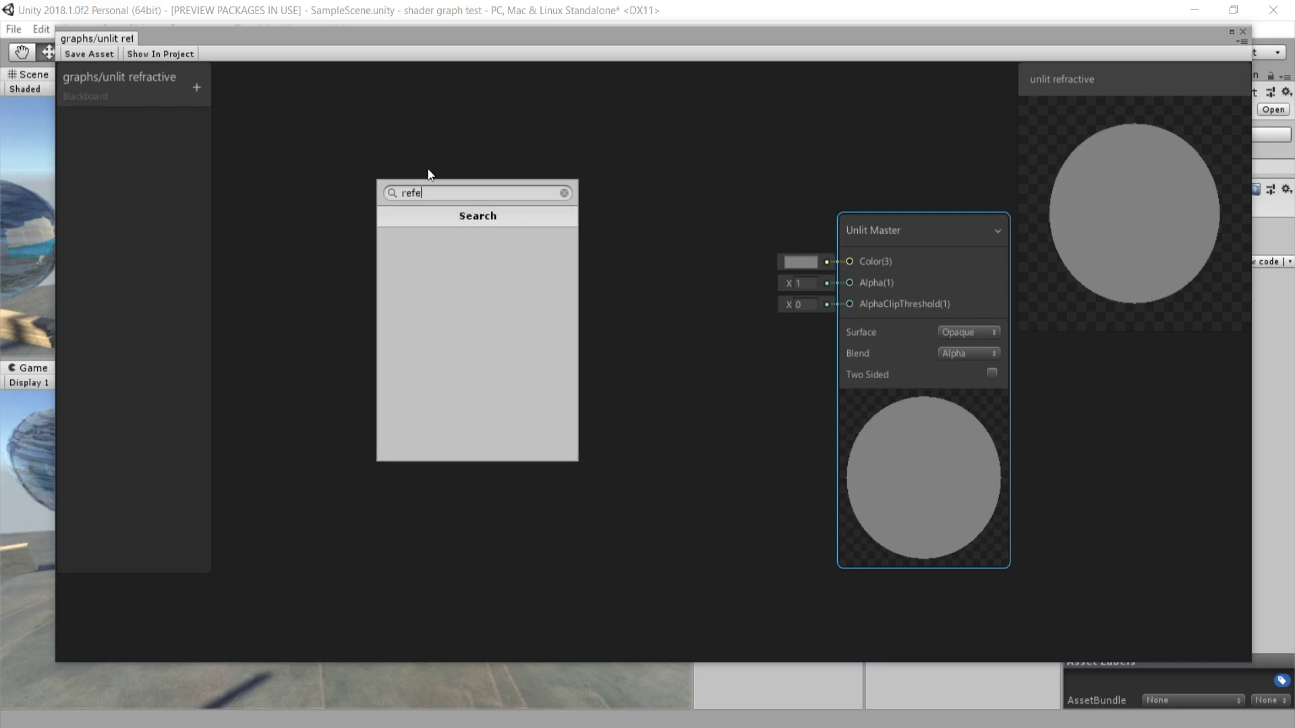
key("Down")
key("Return")
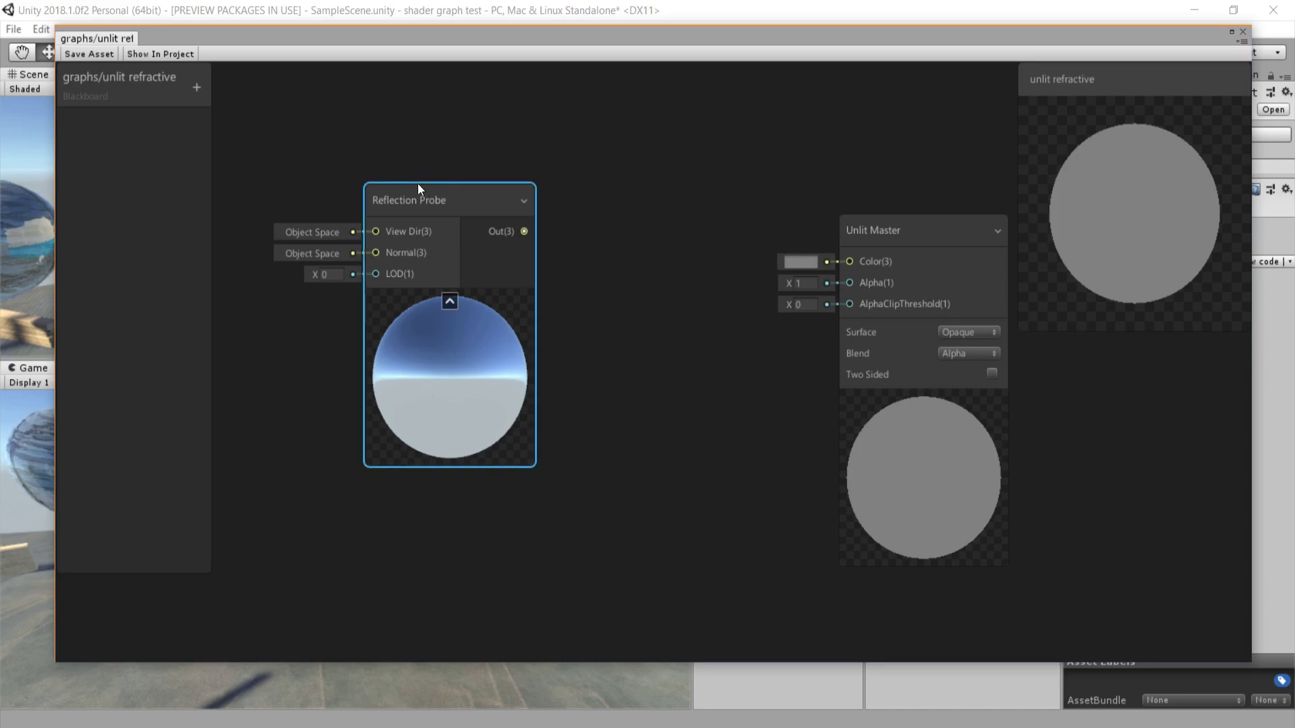
left_click_drag(524, 231, 836, 202)
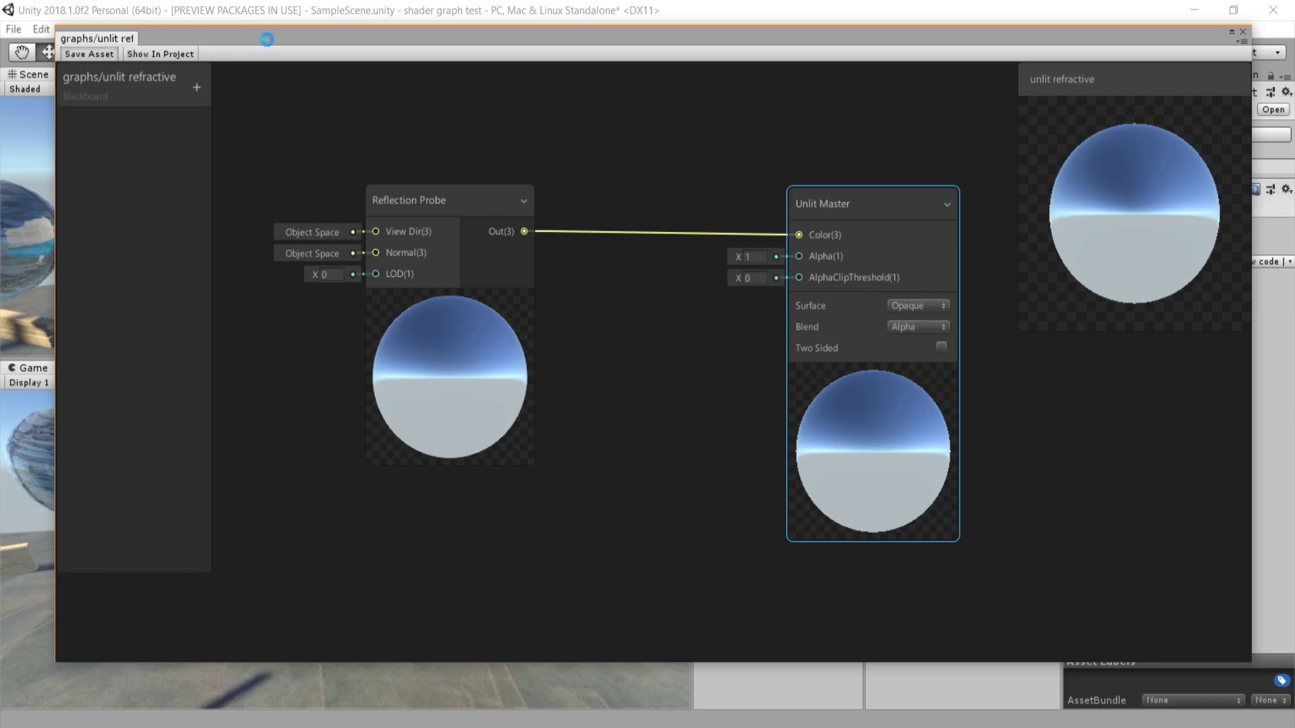
- Create a material named "refractive mat" based on the unlit refractive shader
left_click_drag(321, 34, 332, 357)
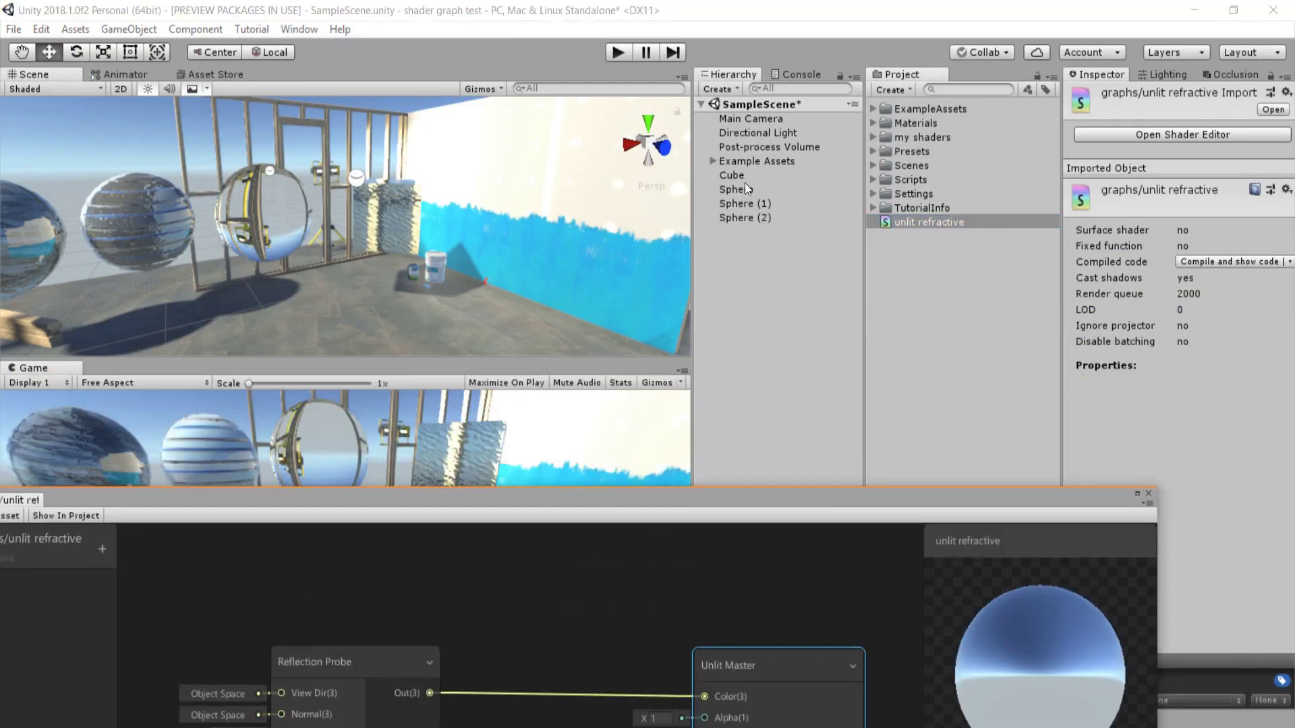
right_click(930, 221)
mouse_move(974, 232)
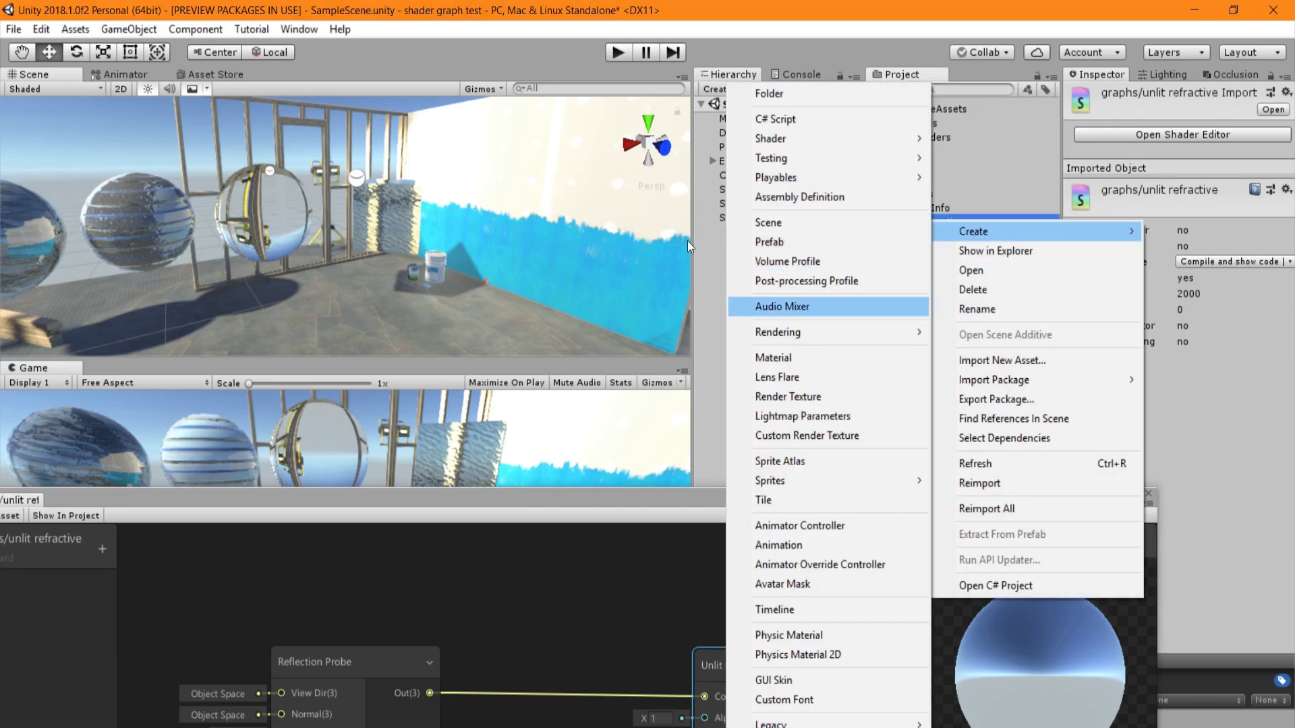
key("Down")
key("Down")
key("Return")
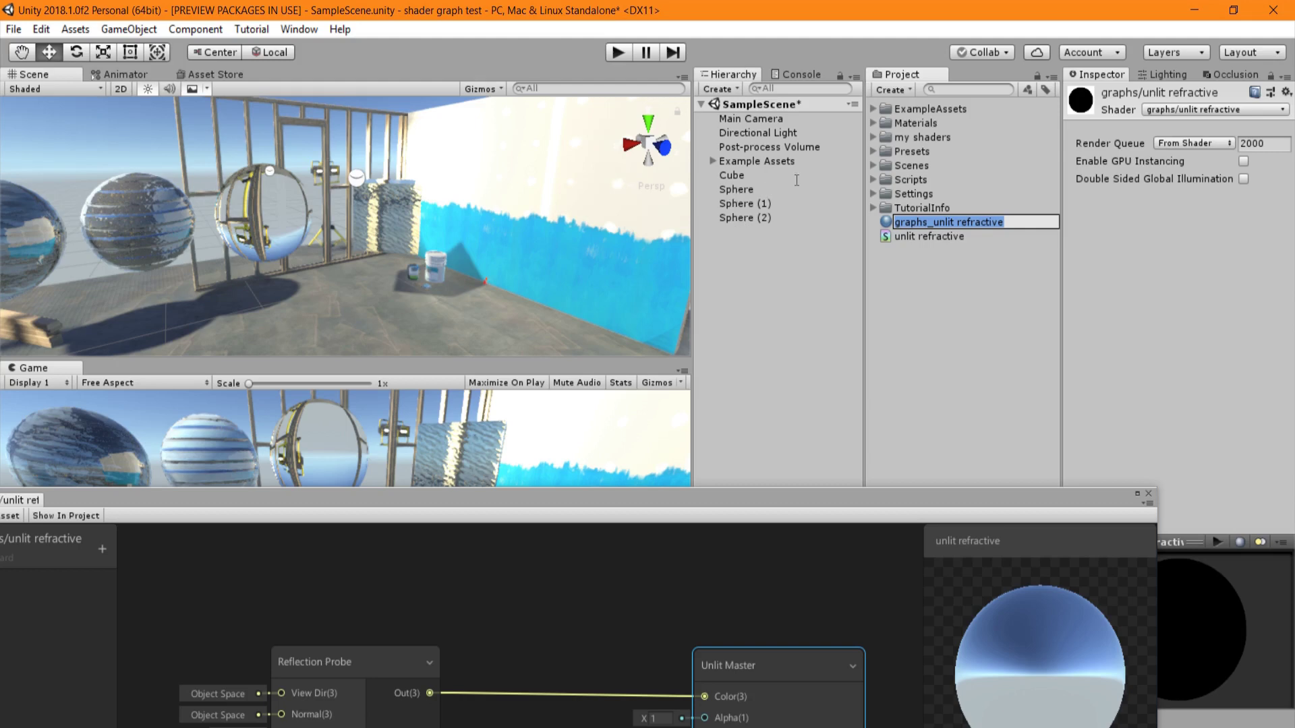
type("refrac")
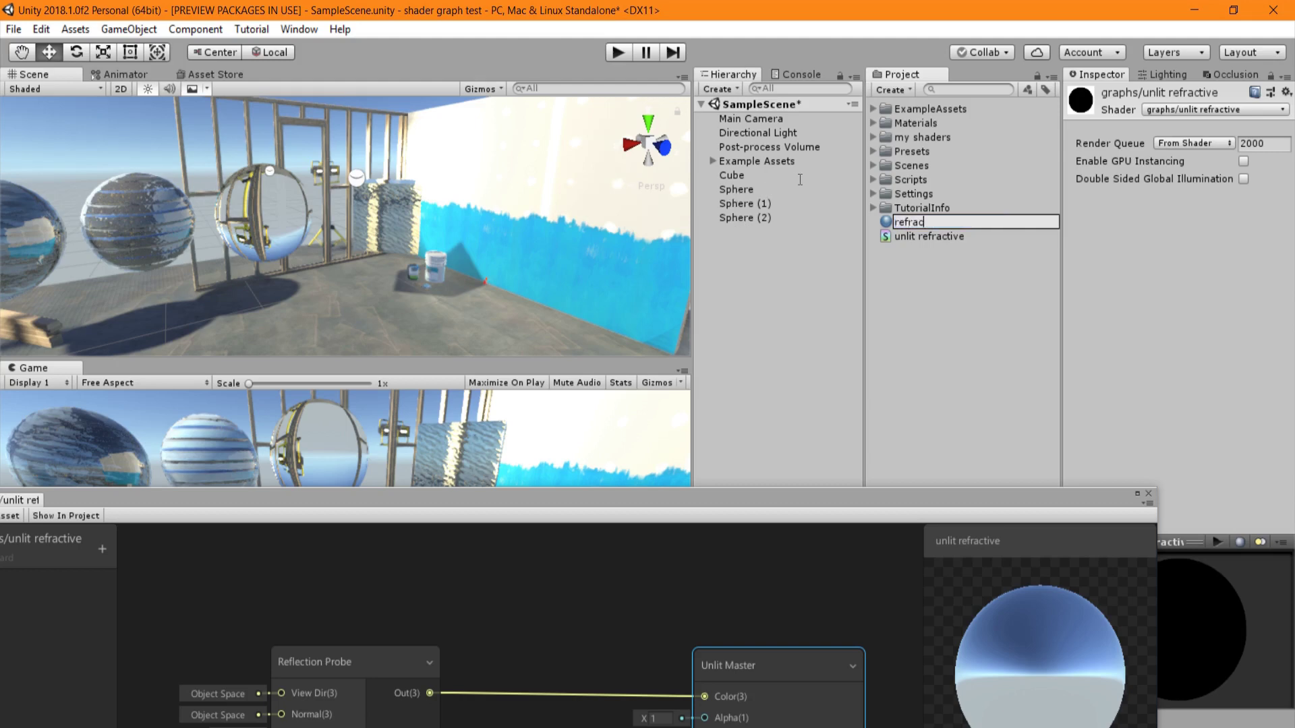
type("tive mat")
key("Return")
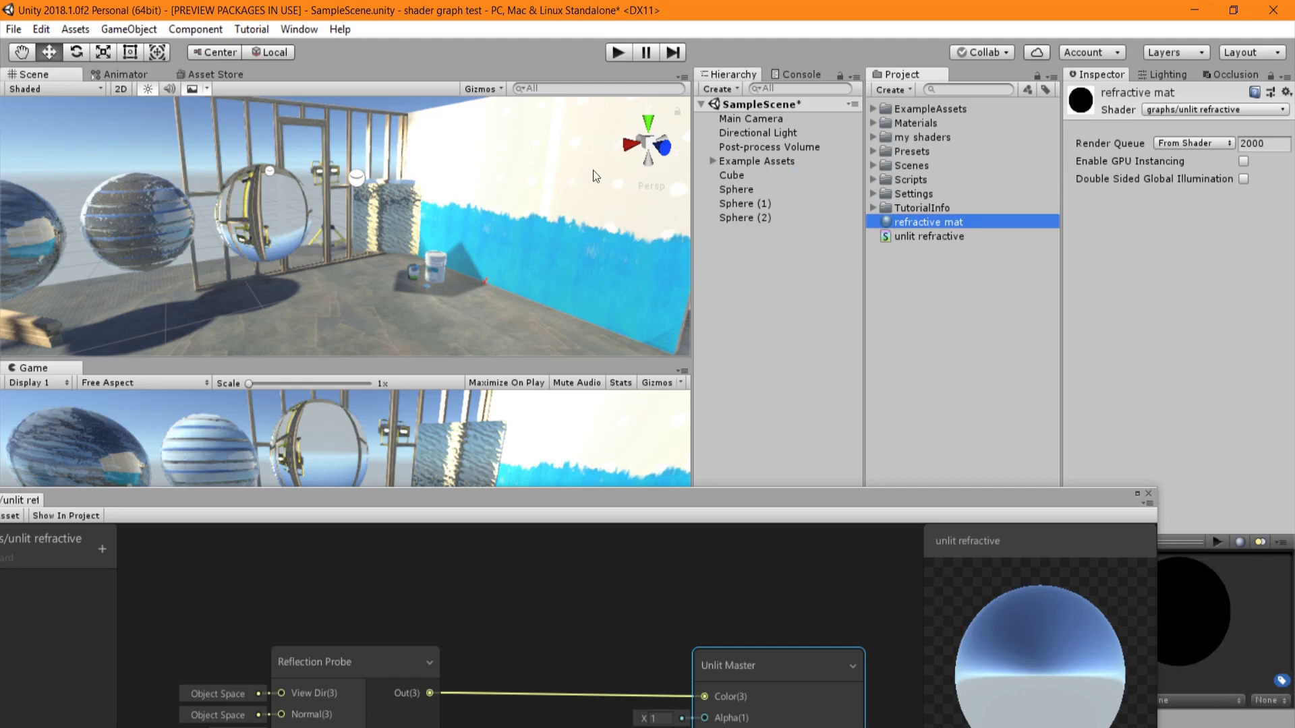
- Add a new 3D sphere to the sample scene
right_click(758, 249)
mouse_move(809, 411)
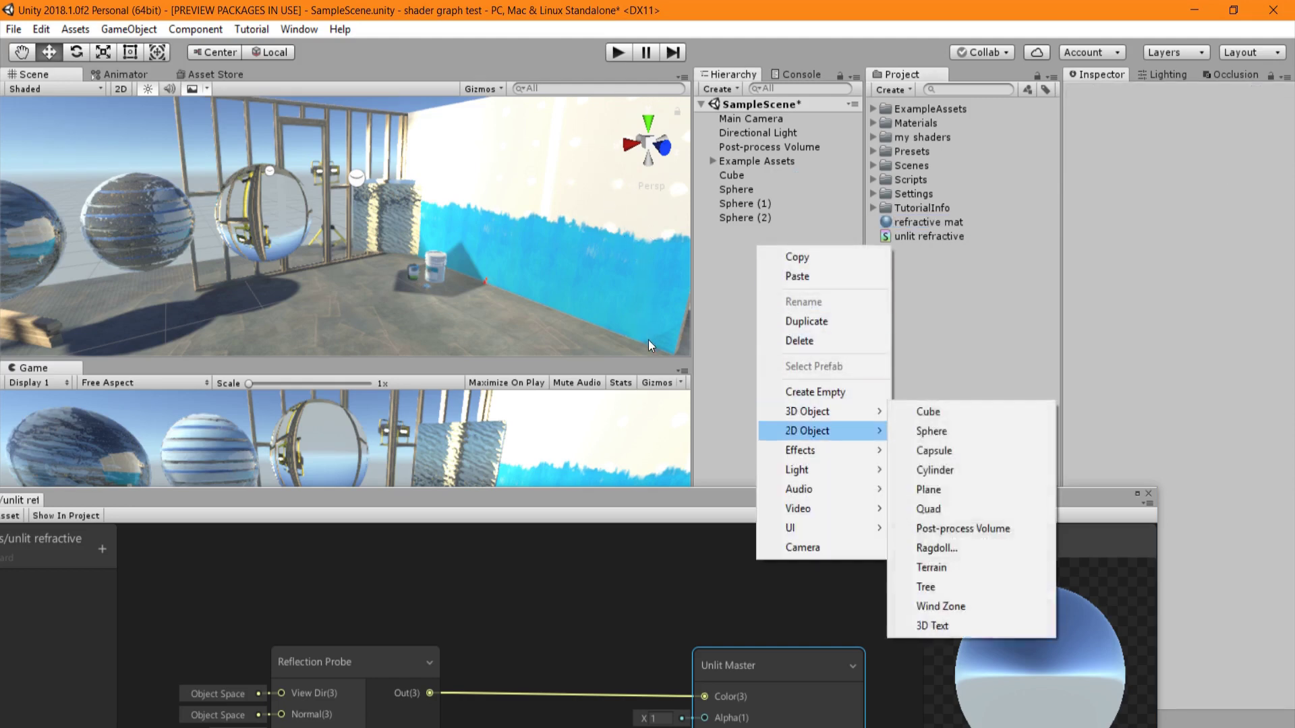
left_click(931, 431)
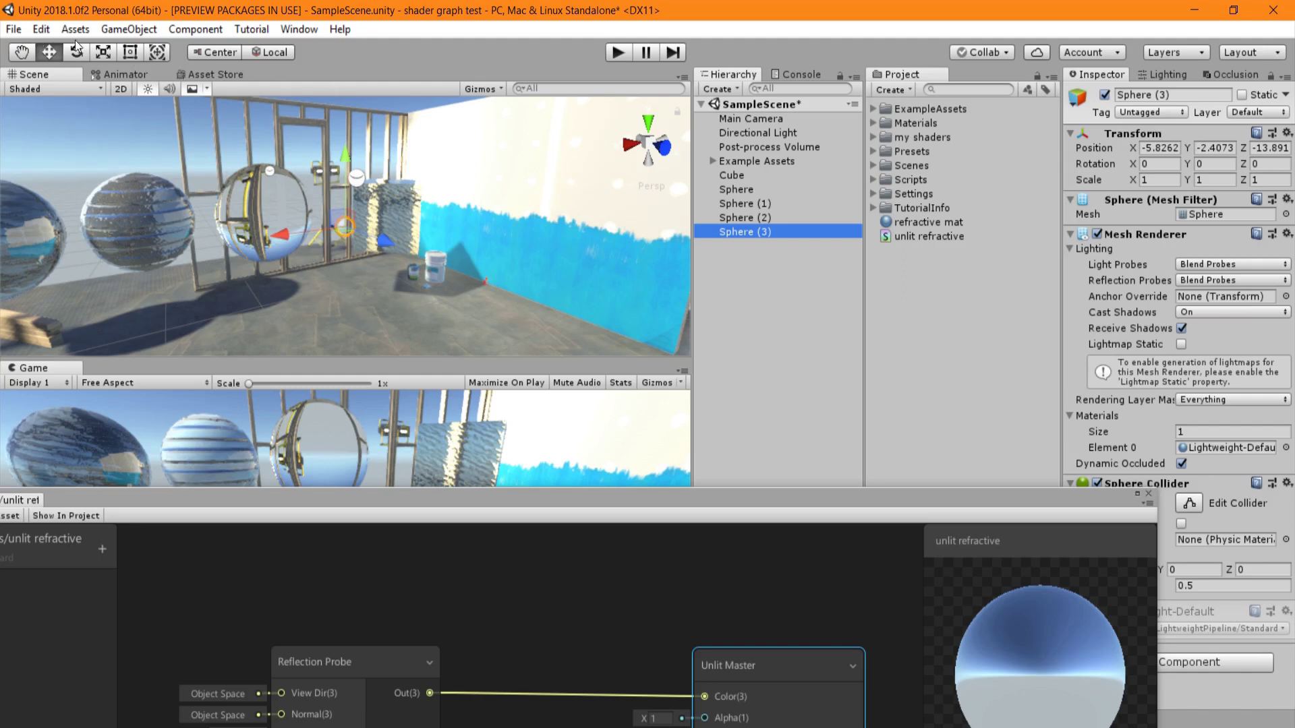
left_click(102, 52)
left_click_drag(345, 227, 513, 79)
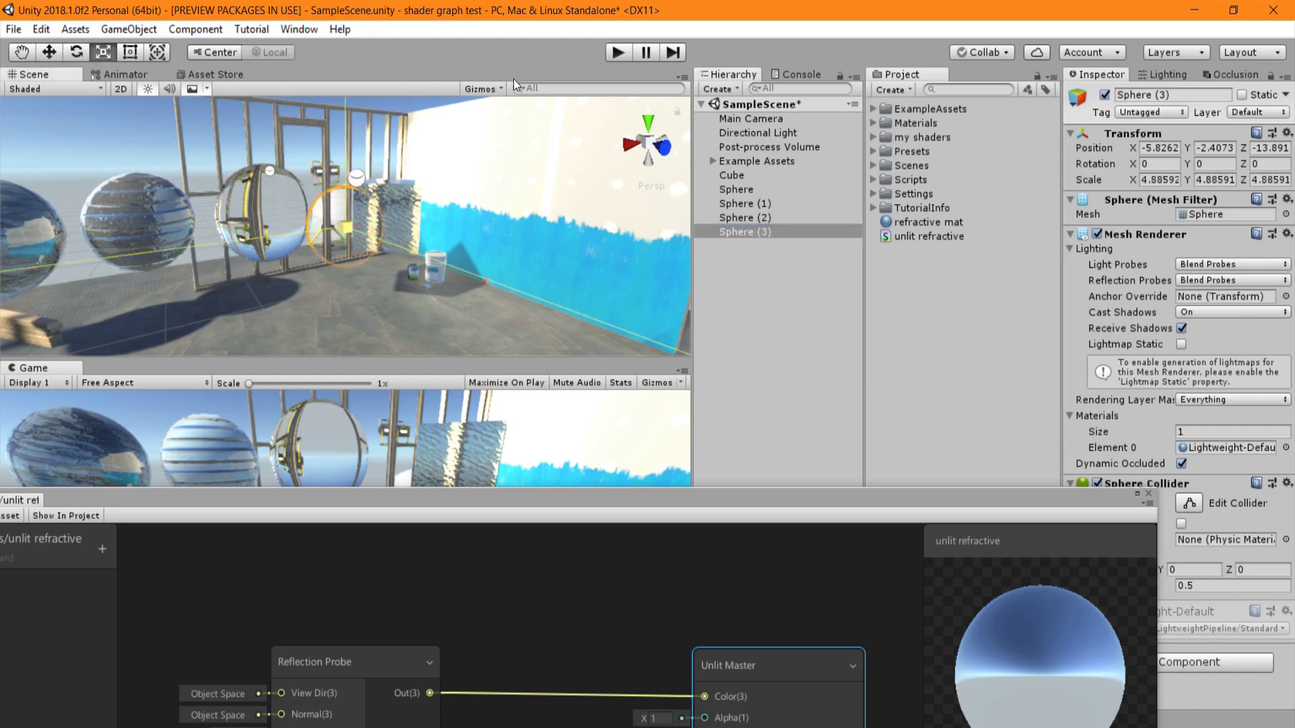
left_click(49, 52)
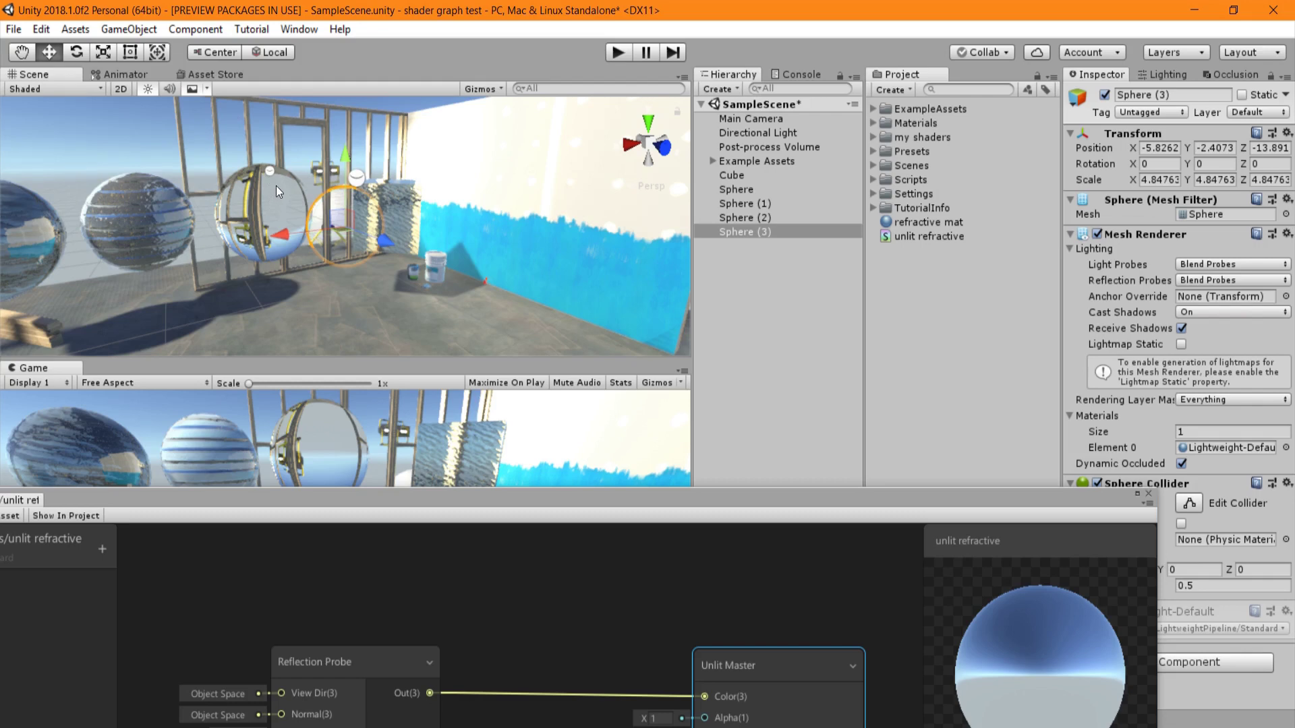
left_click_drag(277, 185, 278, 302)
key("ctrl+z")
key("ctrl+z")
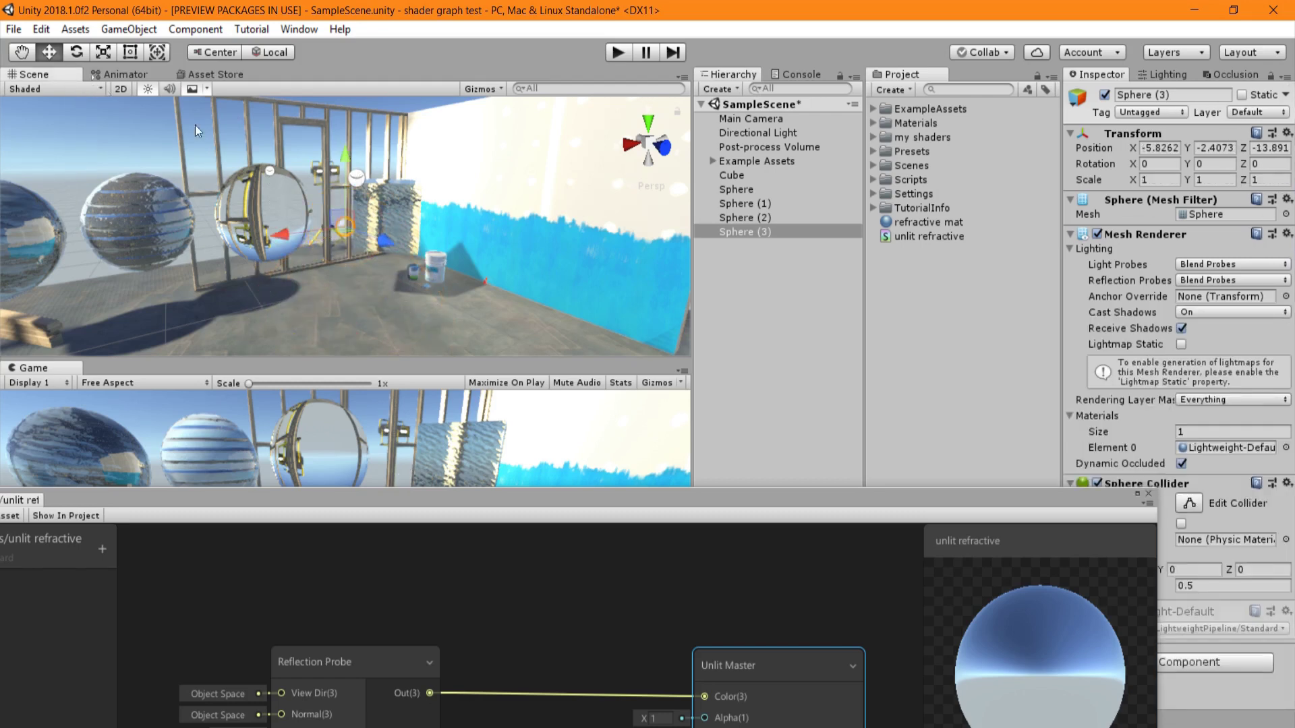
- Reset the new sphere's position to the origin and move it to about X 2.489, Y 1.097, Z 0.262
left_click(1286, 133)
left_click(1146, 149)
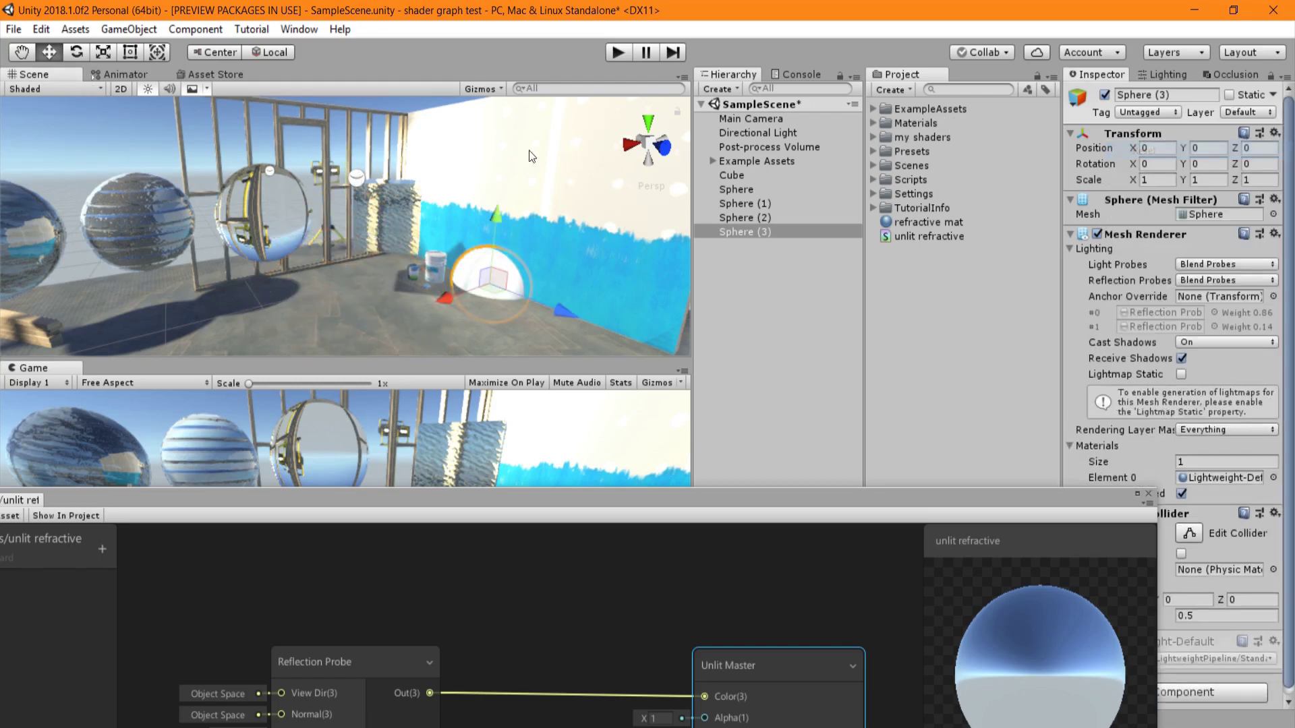
left_click_drag(393, 237, 273, 298)
left_click_drag(282, 225, 304, 155)
- Apply the refractive mat material to the new sphere and examine its reflections from several angles
left_click_drag(903, 222, 309, 182)
key("w")
right_click_drag(374, 237, 304, 236)
left_click_drag(303, 238, 274, 235, "alt")
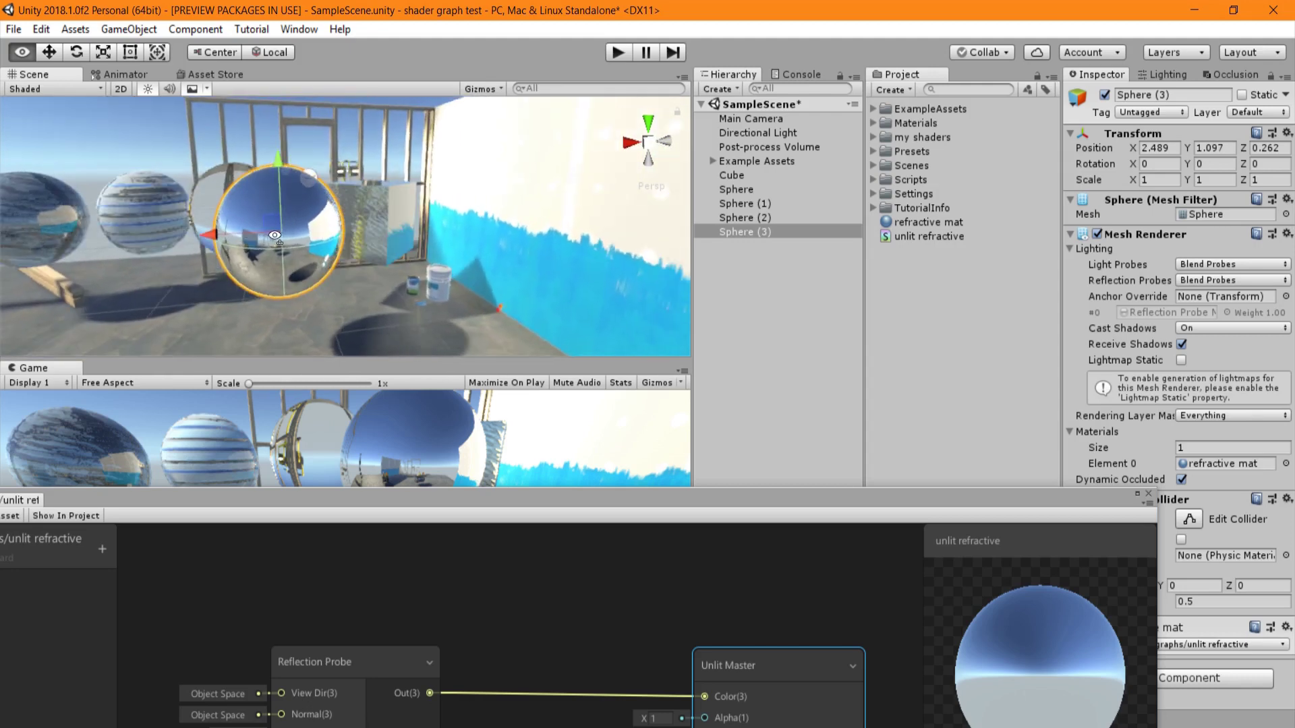
left_click(251, 139)
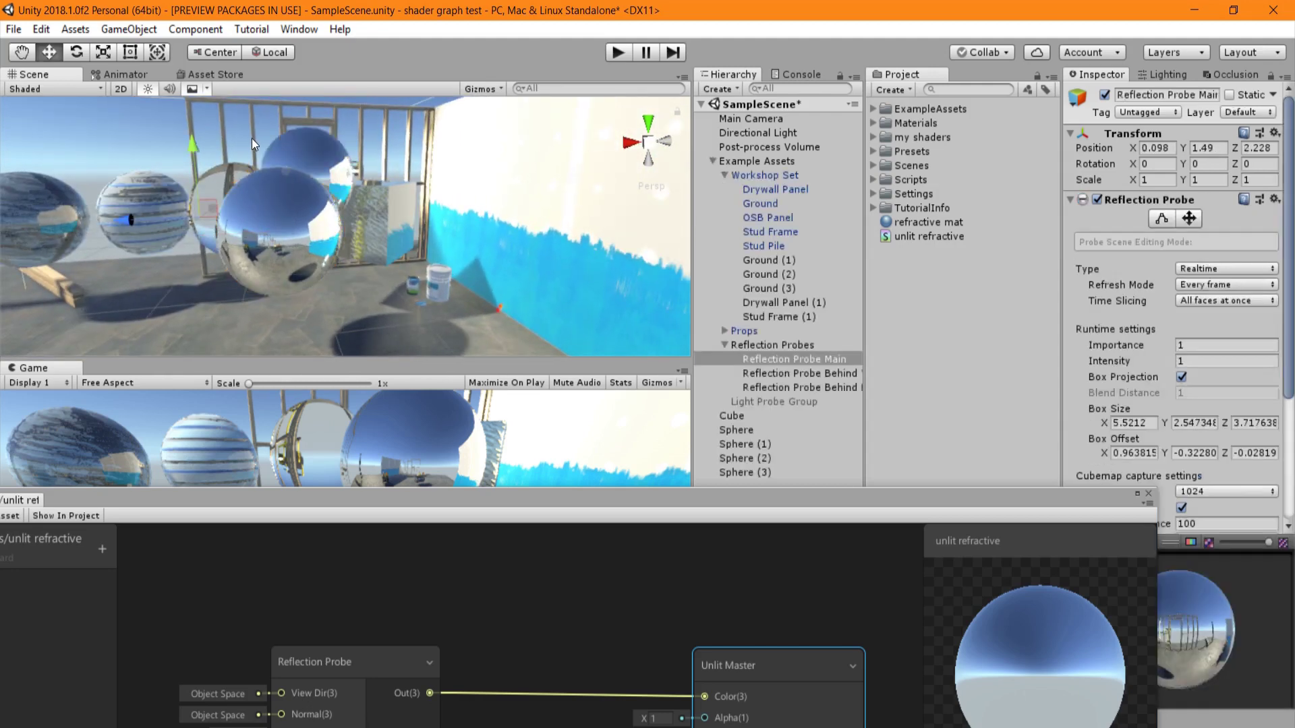
left_click(232, 182)
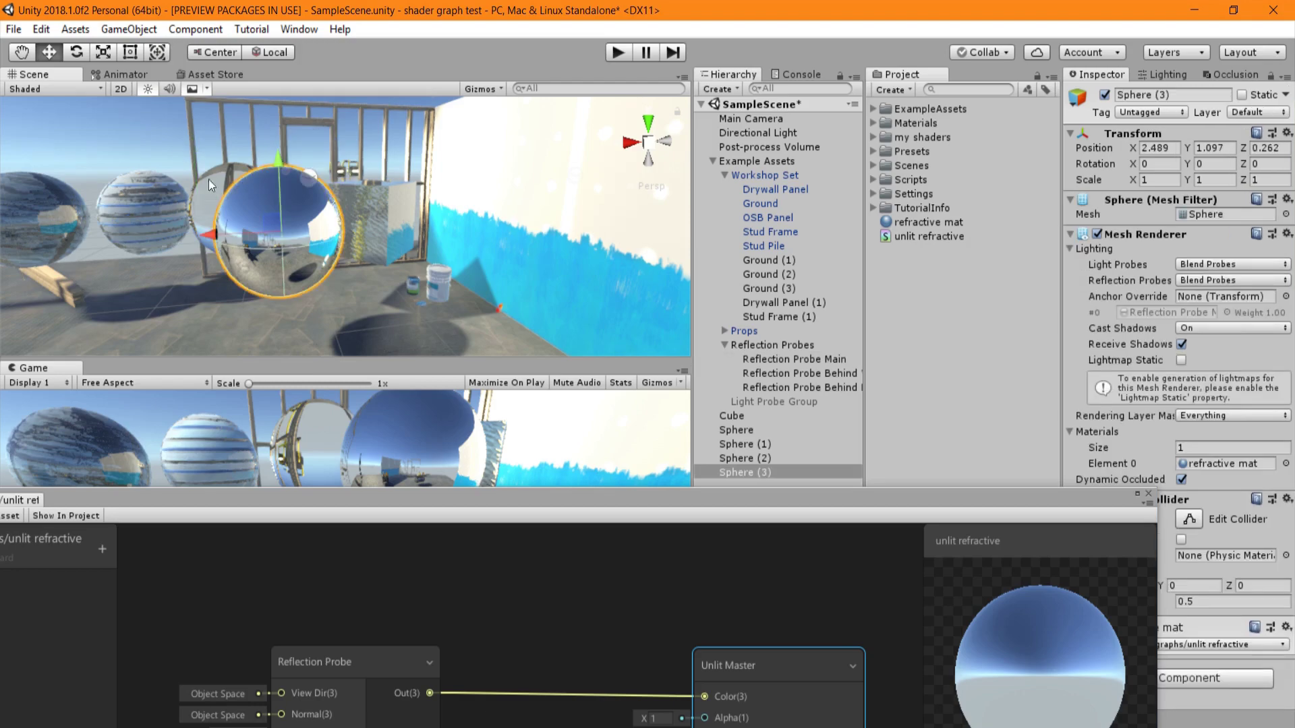
left_click_drag(198, 158, 294, 184, "alt")
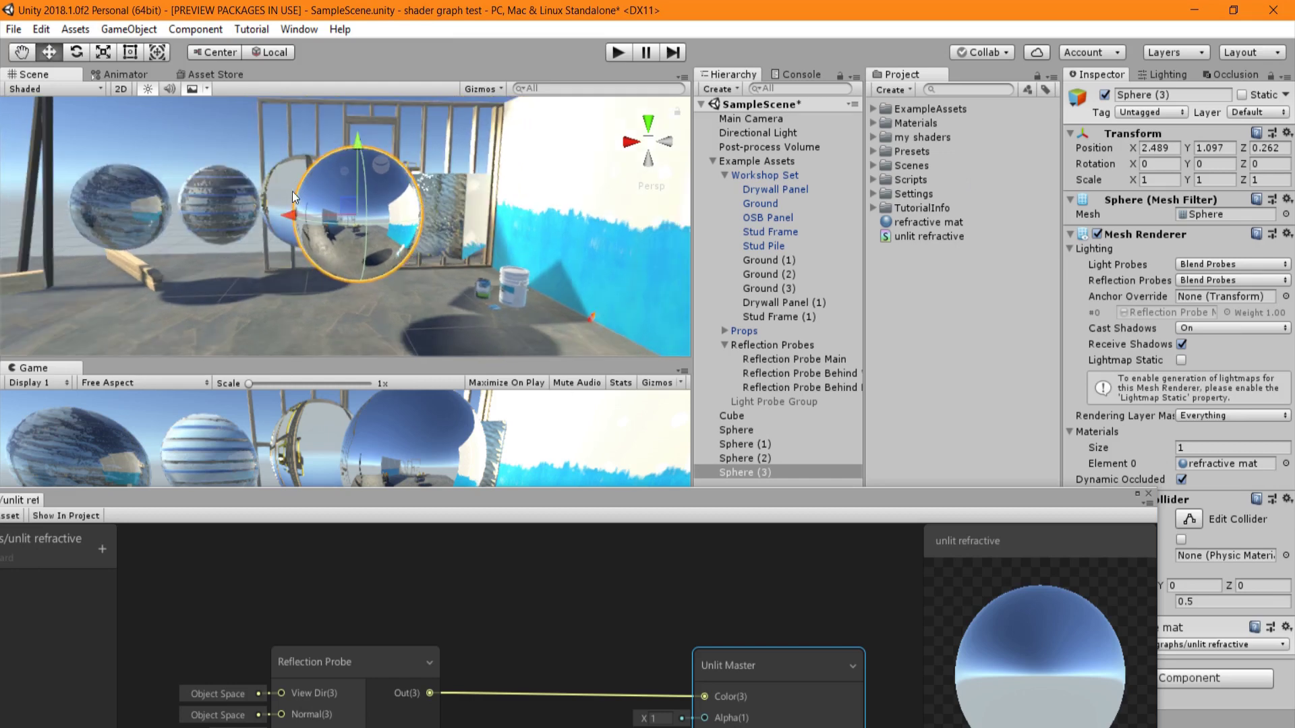
- Bring the unlit refractive graph back into view and move the Reflection Probe node closer to the Unlit Master
left_click_drag(401, 490, 475, 58)
middle_click_drag(464, 249, 661, 277)
left_click_drag(540, 216, 637, 214)
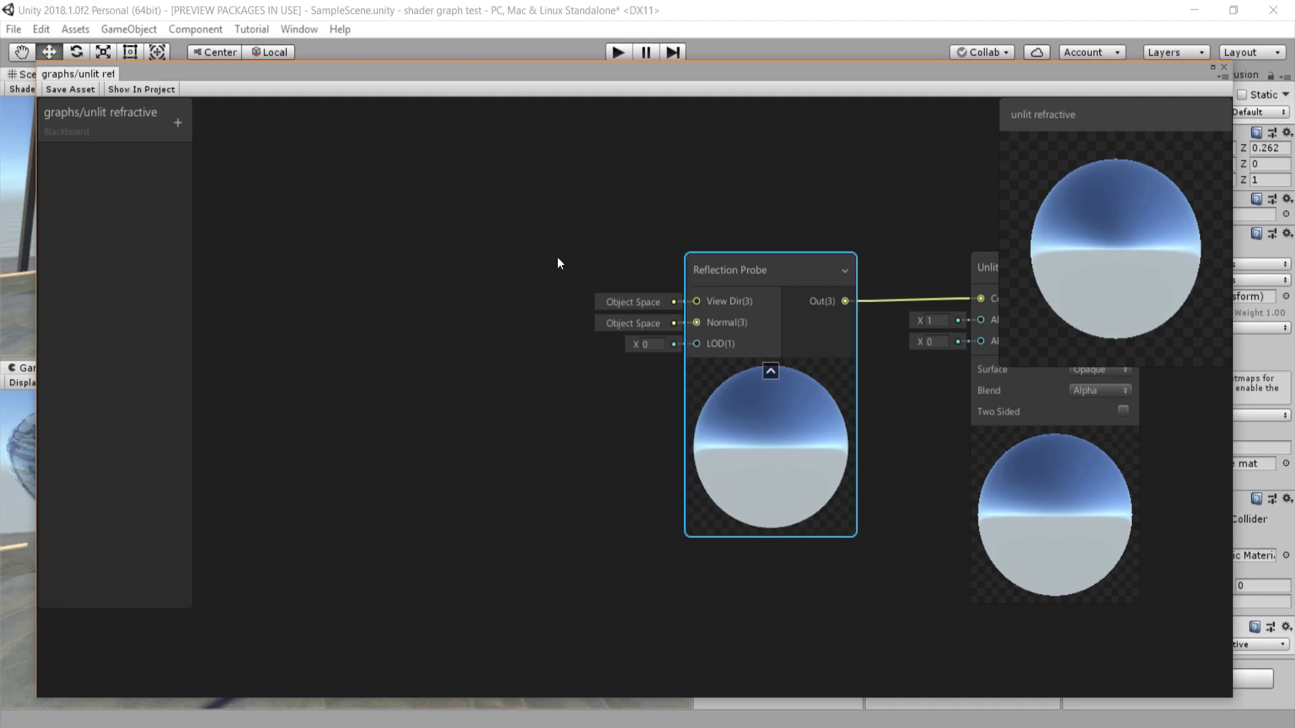
- Add a Normal Vector node in World space and connect it to the Reflection Probe's Normal input
right_click(342, 258)
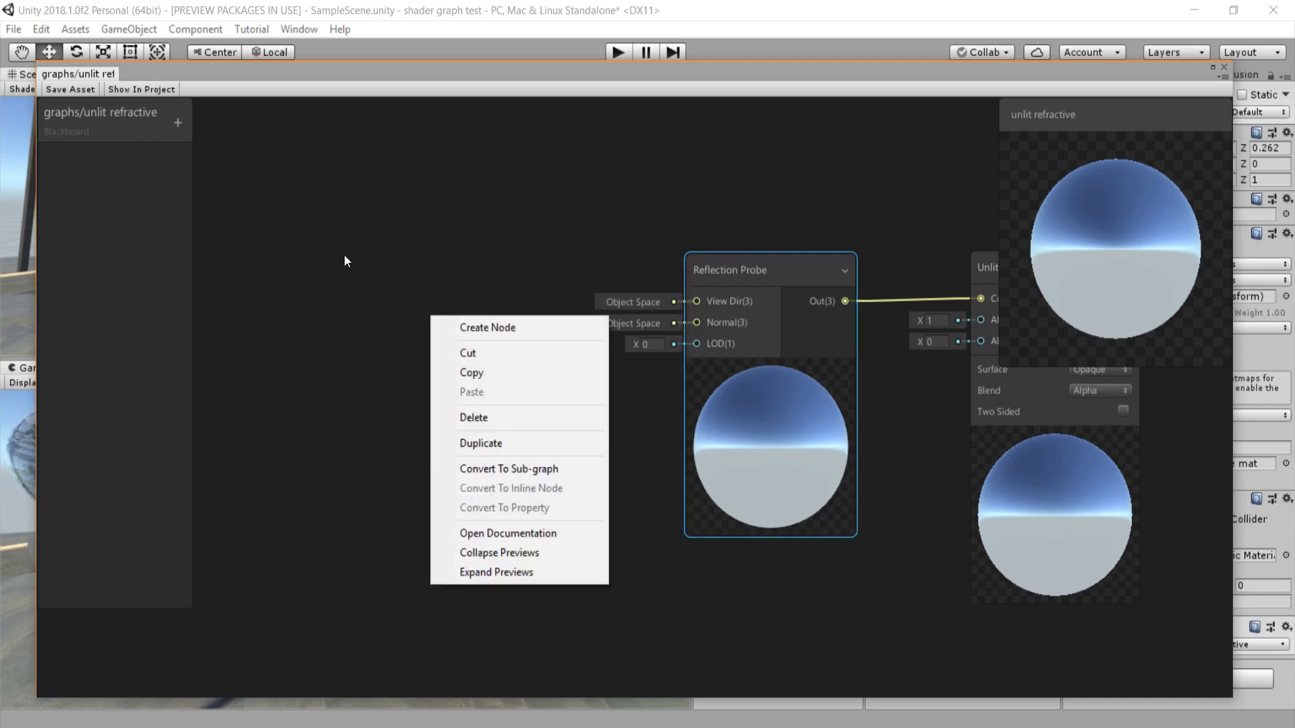
left_click(458, 328)
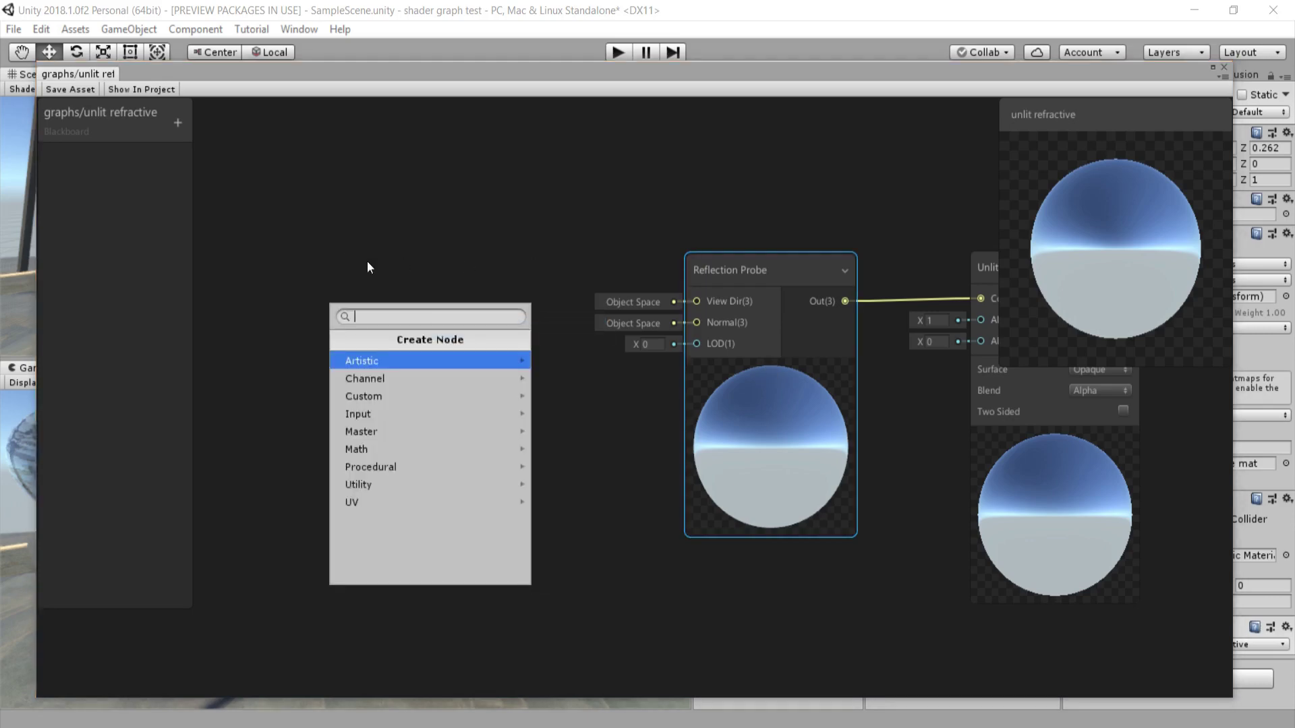
key("Down")
key("Down")
key("Down")
key("Right")
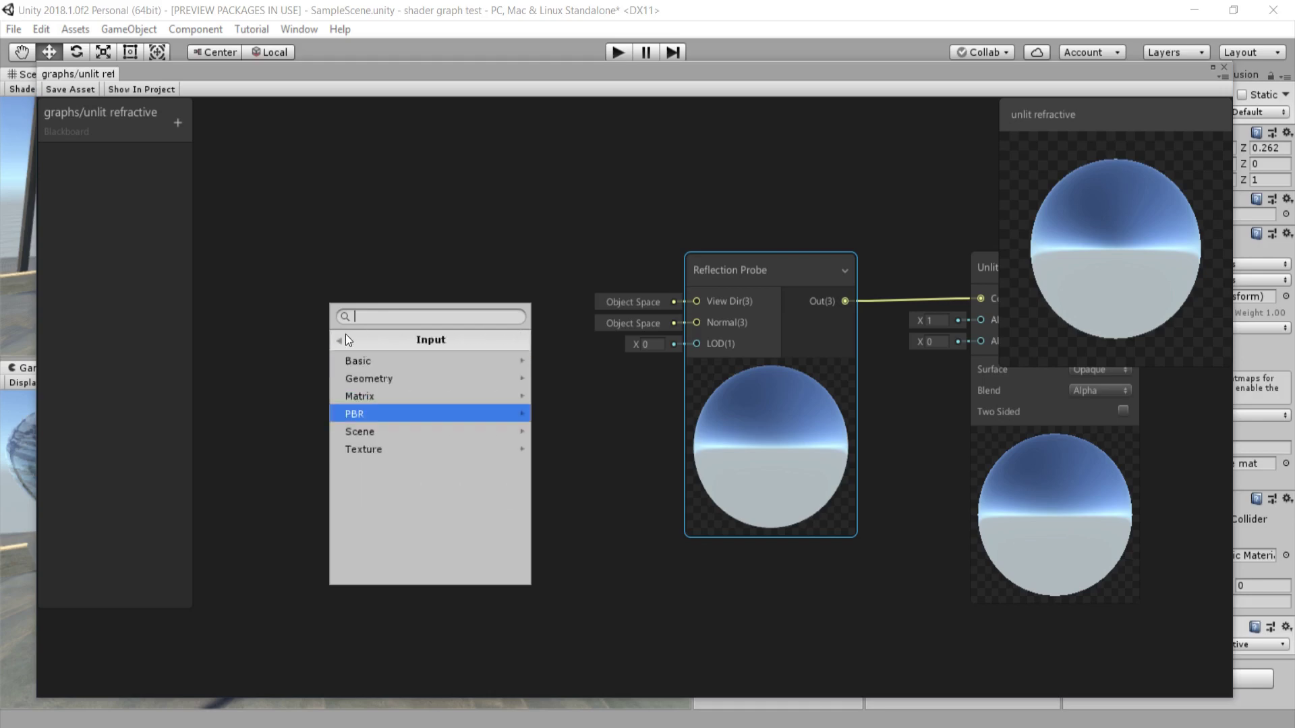
key("Up")
key("Up")
key("Right")
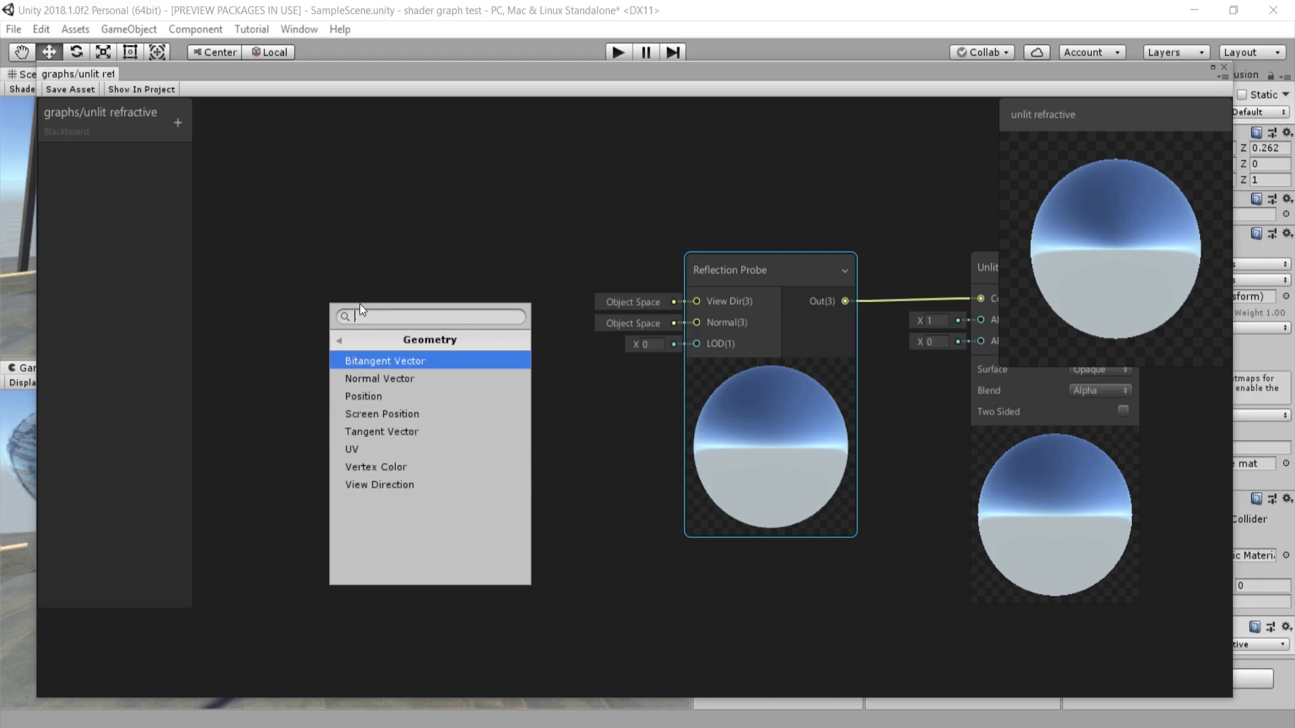
key("Down")
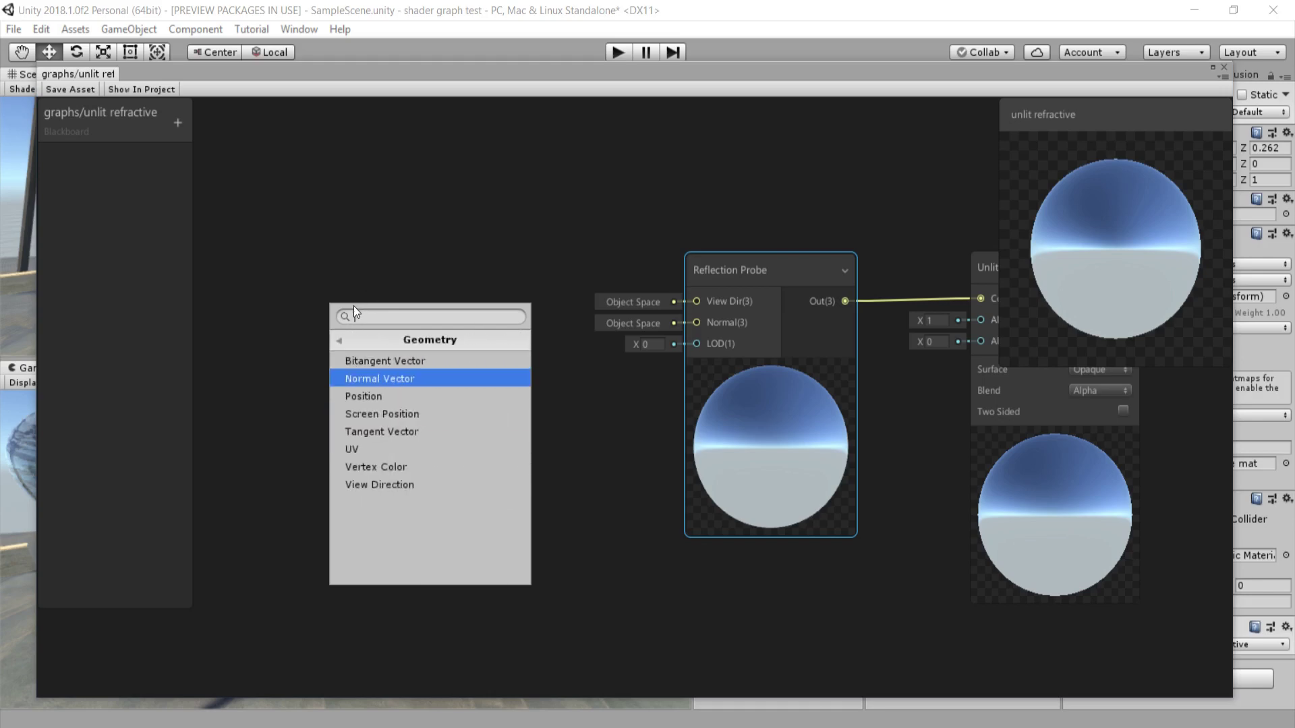
key("Return")
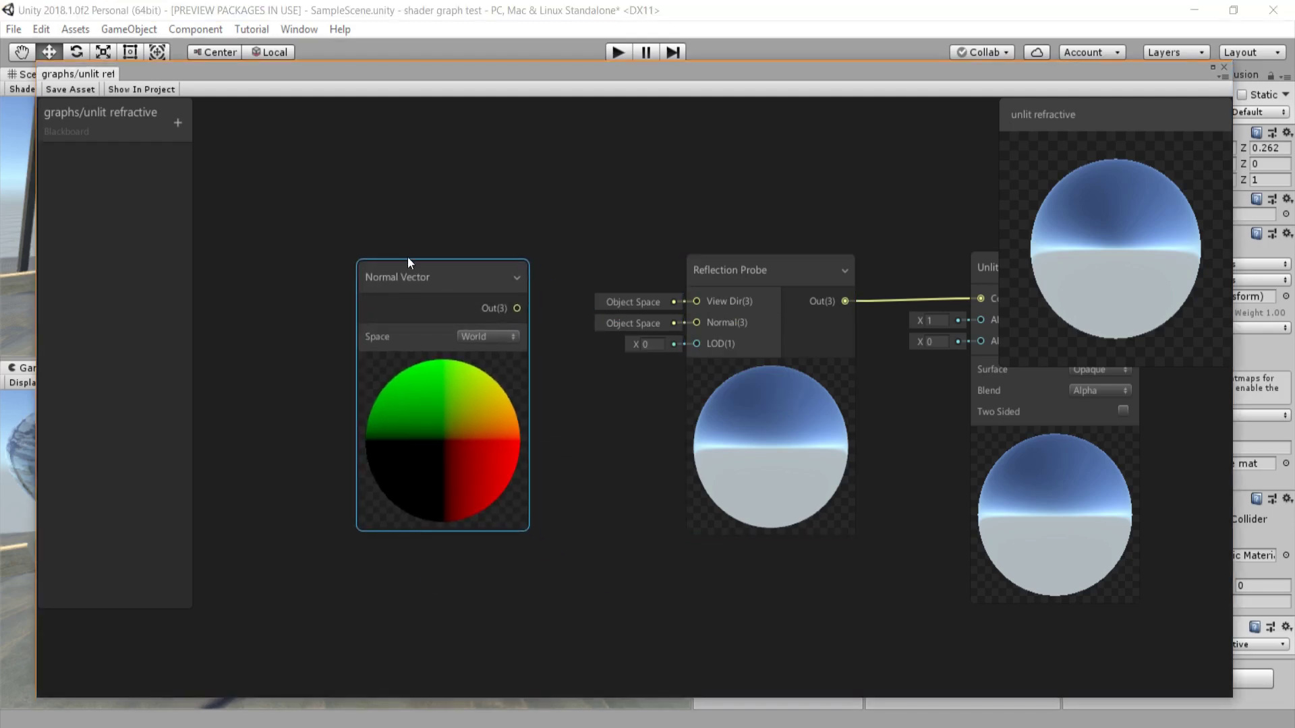
left_click_drag(517, 308, 697, 322)
left_click_drag(398, 276, 400, 387)
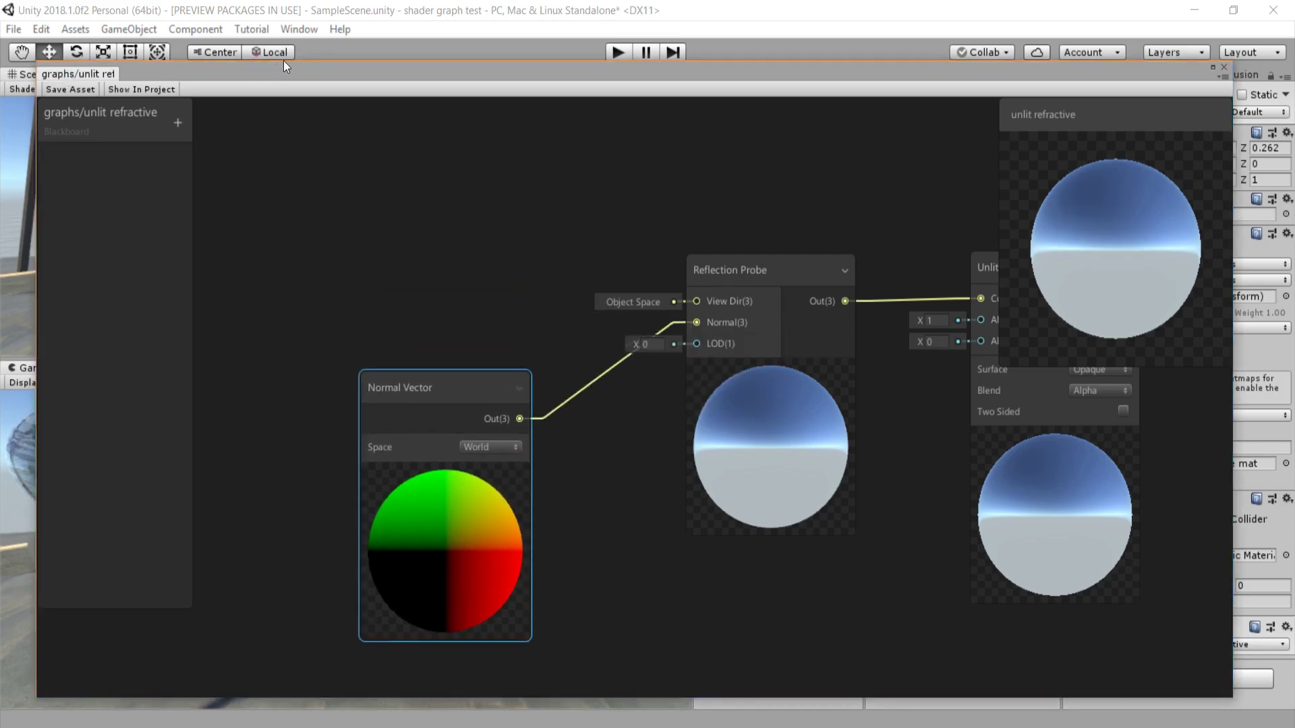
- Uncover the scene to examine the sphere's reflections from several angles, and bring the graph window back over it
left_click_drag(289, 59, 320, 632)
left_click_drag(342, 187, 165, 176, "alt")
right_click_drag(165, 176, 366, 185)
left_click_drag(500, 642, 504, 57)
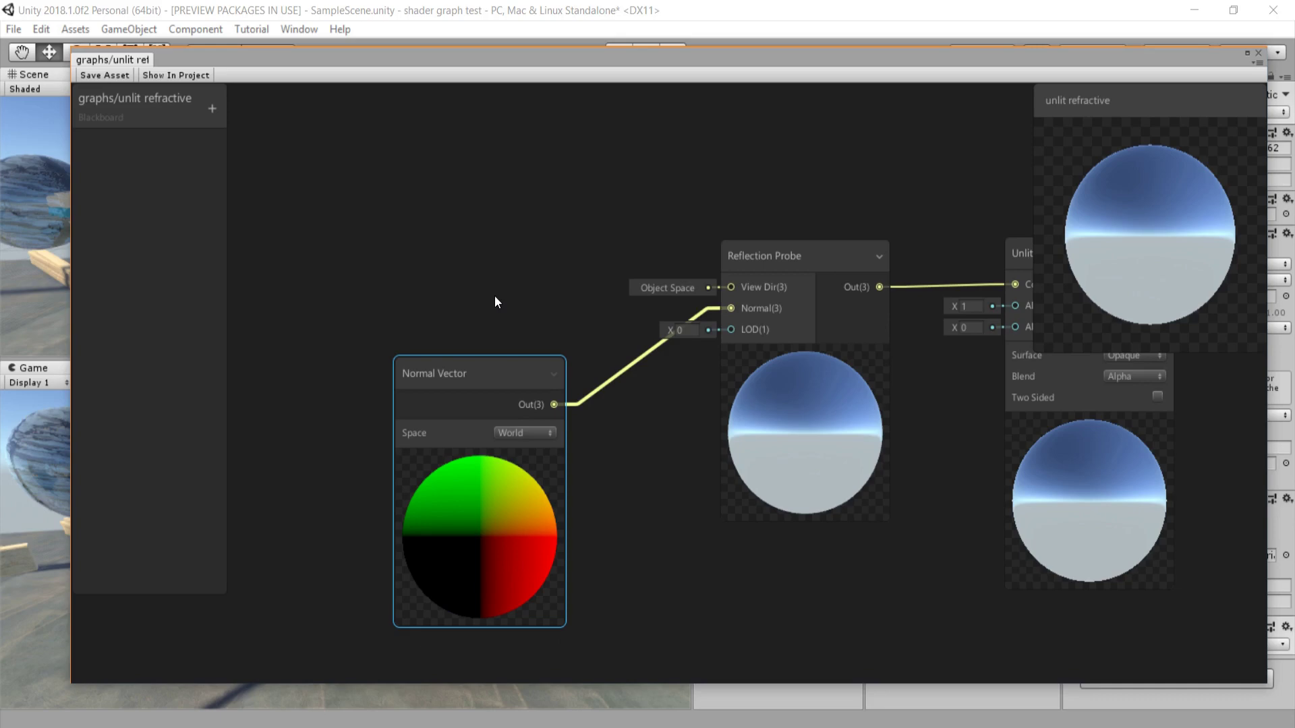
- Move the Normal Vector node farther away from the Reflection Probe to make room between them
middle_click_drag(390, 313, 642, 277)
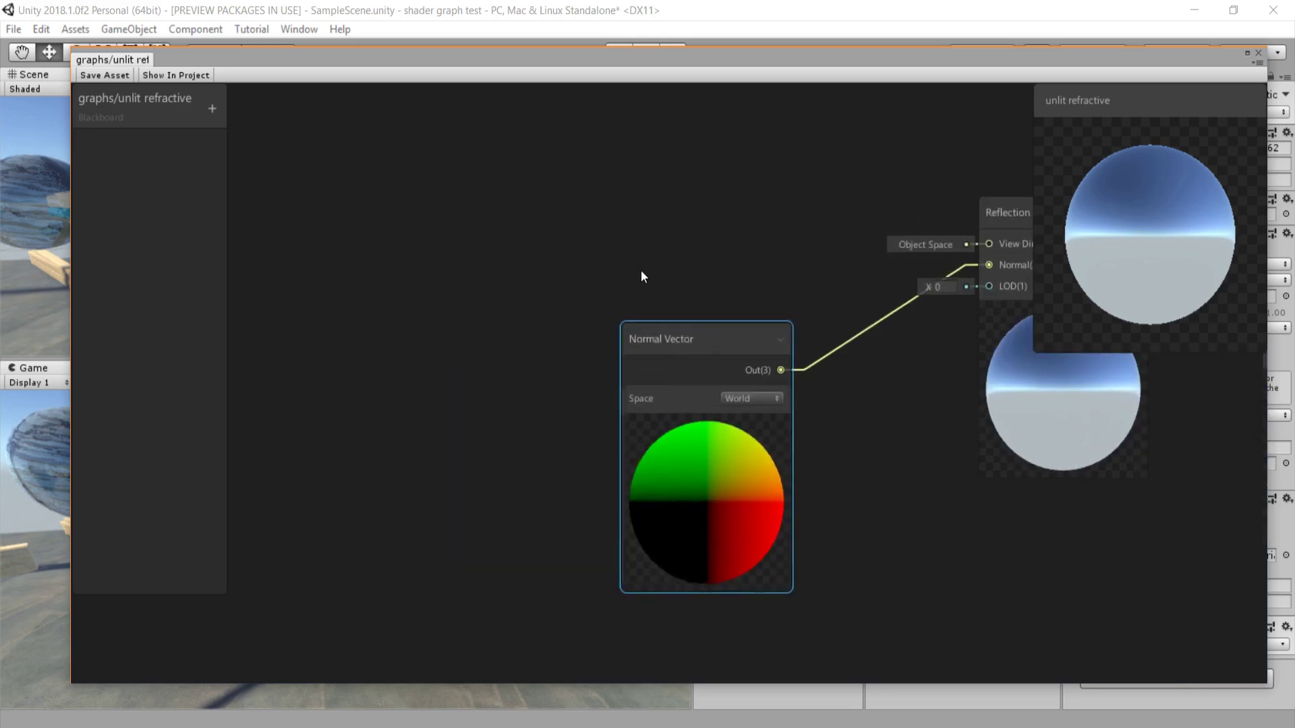
left_click_drag(673, 337, 326, 309)
middle_click_drag(521, 214, 419, 330)
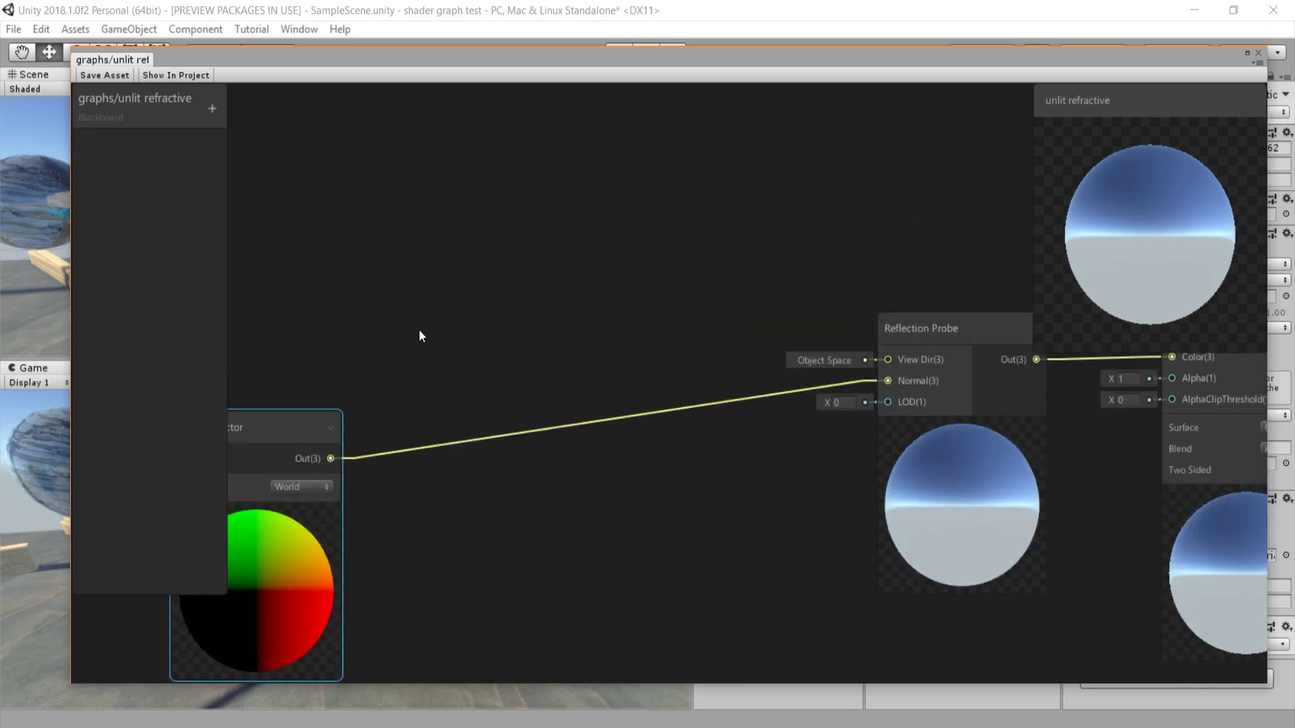
- Add a View Direction node in World space and place it above the Normal Vector node
right_click(414, 233)
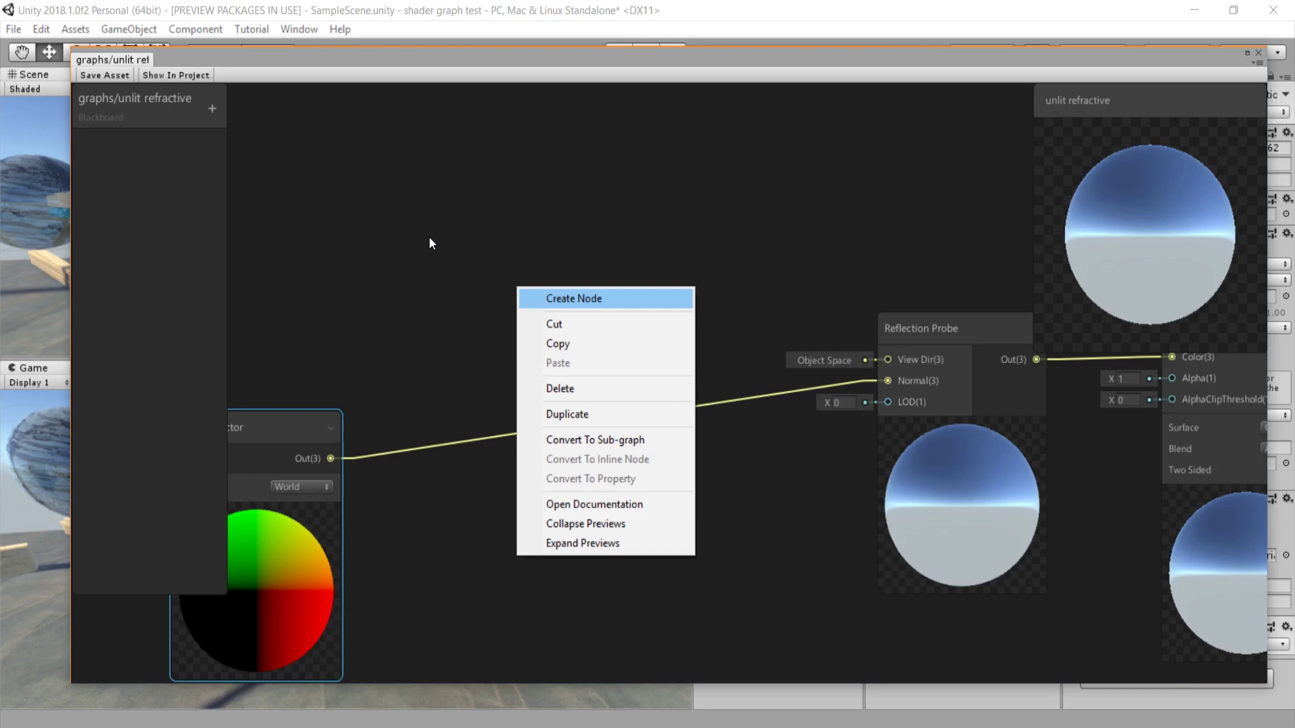
left_click(429, 237)
type("vie")
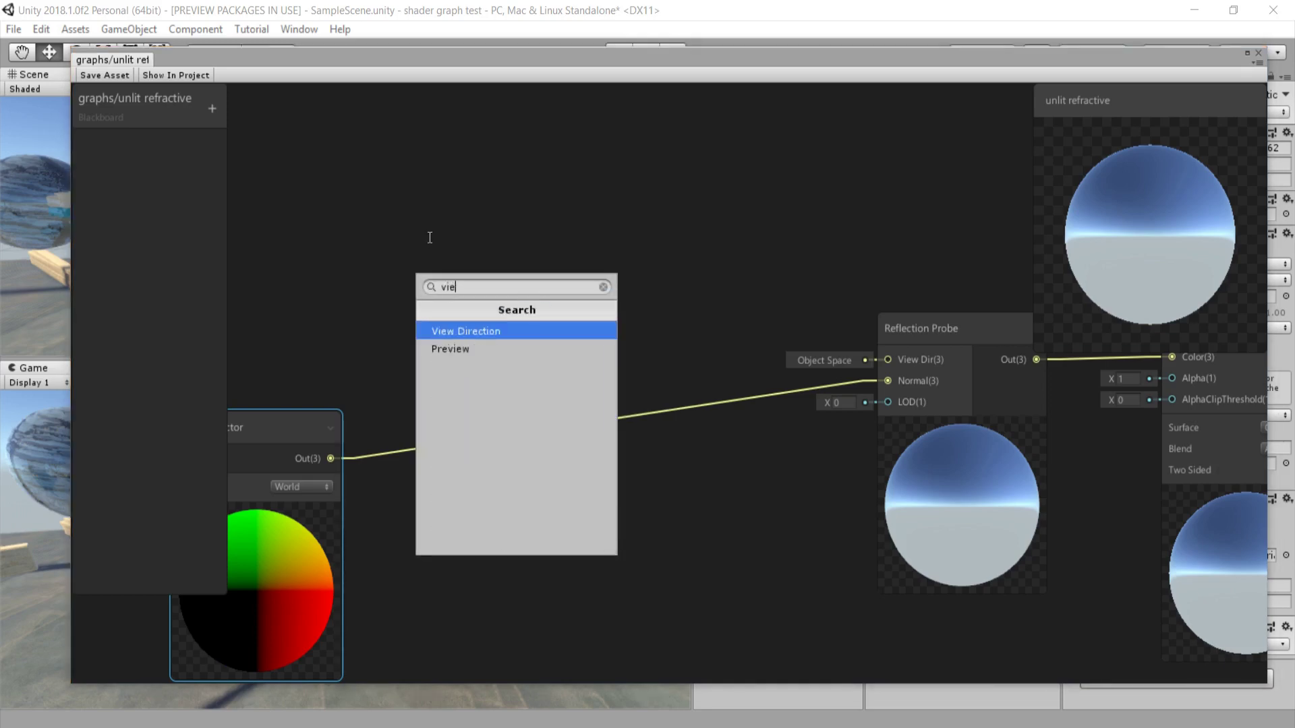
key("Return")
left_click_drag(430, 237, 200, 168)
middle_click_drag(354, 220, 439, 229)
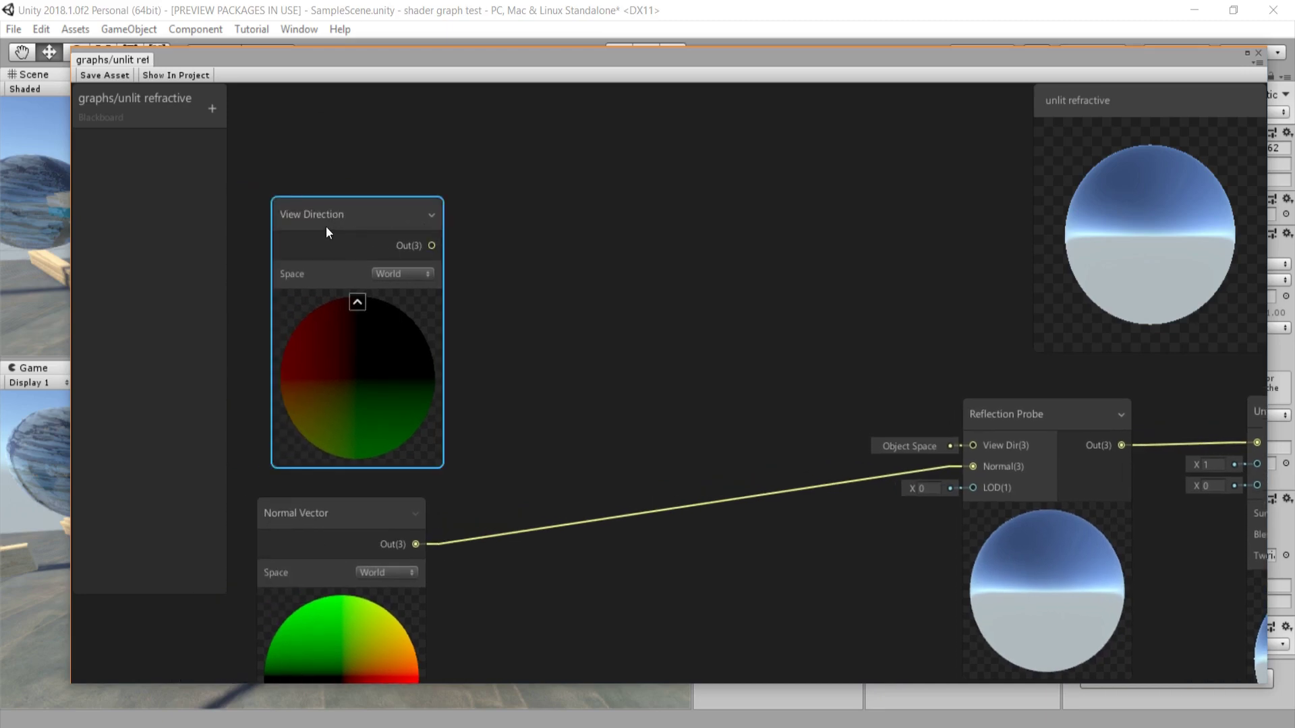
- Adjust the View Direction node's position and connect its output to the Reflection Probe's View Dir input
mouse_move(500, 273)
middle_mouse_down()
mouse_move(463, 265)
mouse_move(495, 256)
middle_mouse_up()
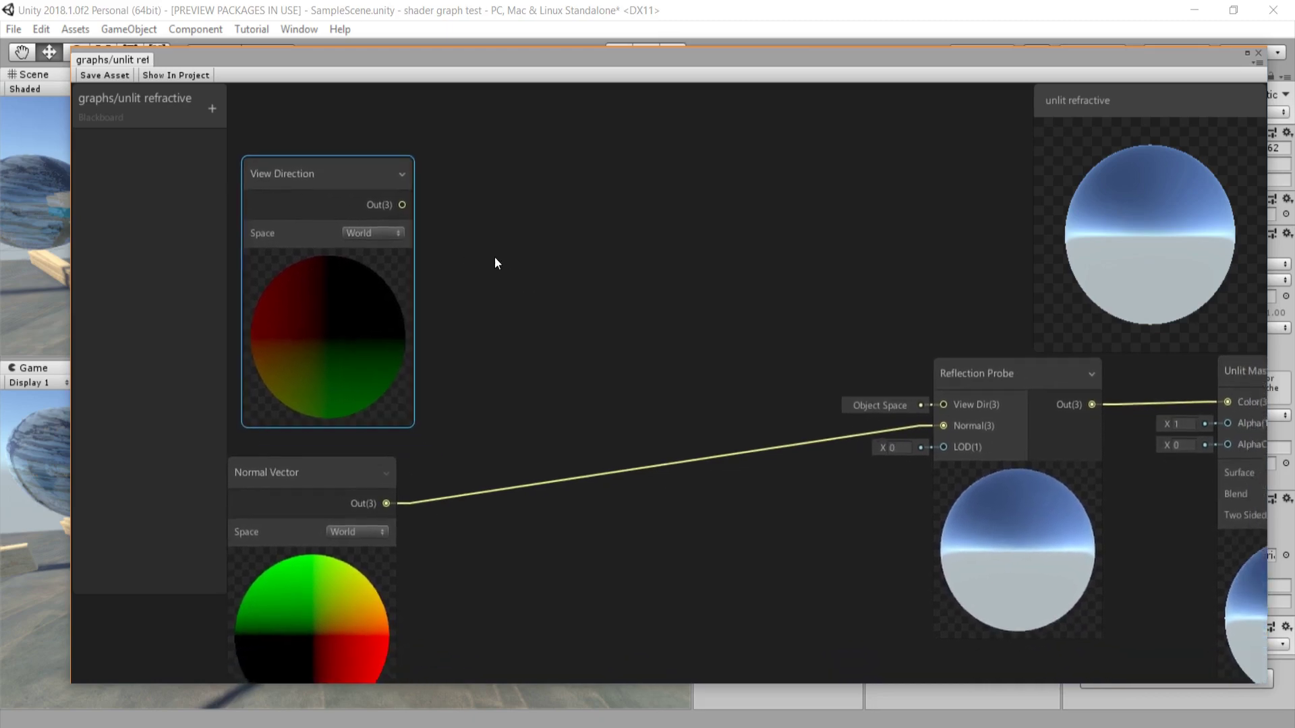
left_click_drag(244, 139, 243, 139)
middle_click_drag(402, 249, 474, 213)
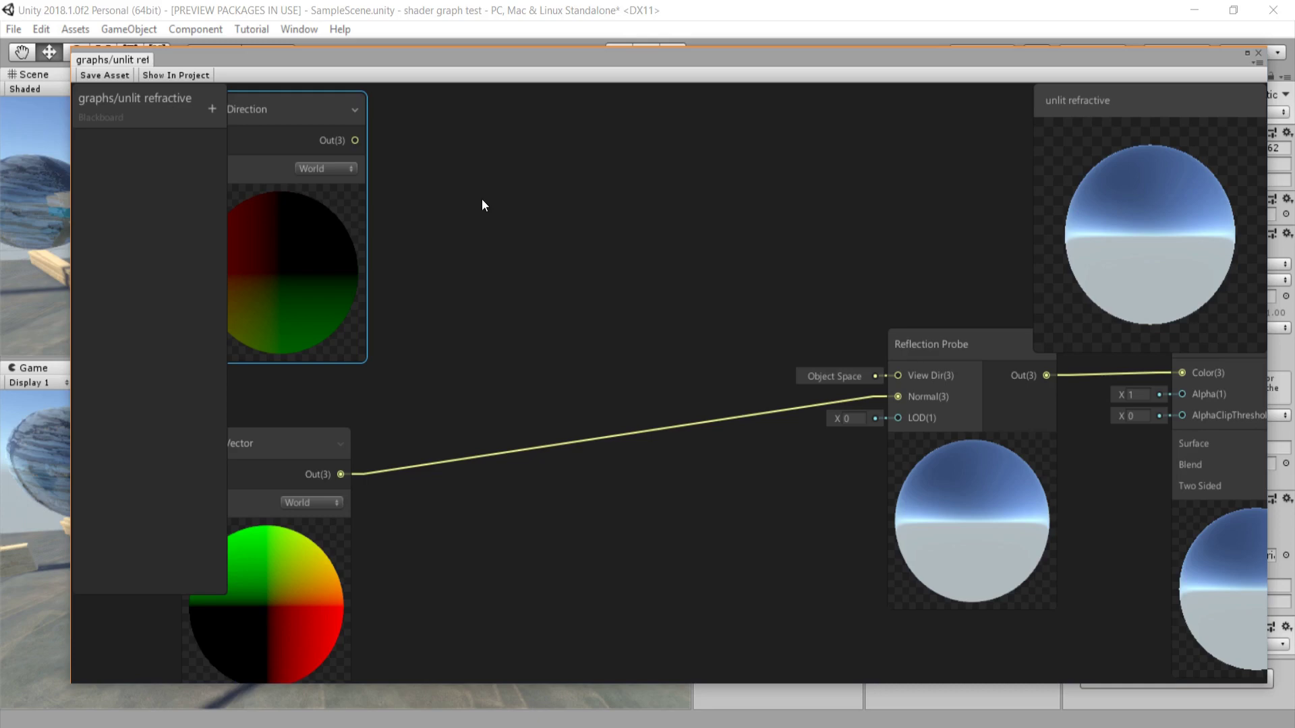
left_click_drag(238, 86, 282, 169)
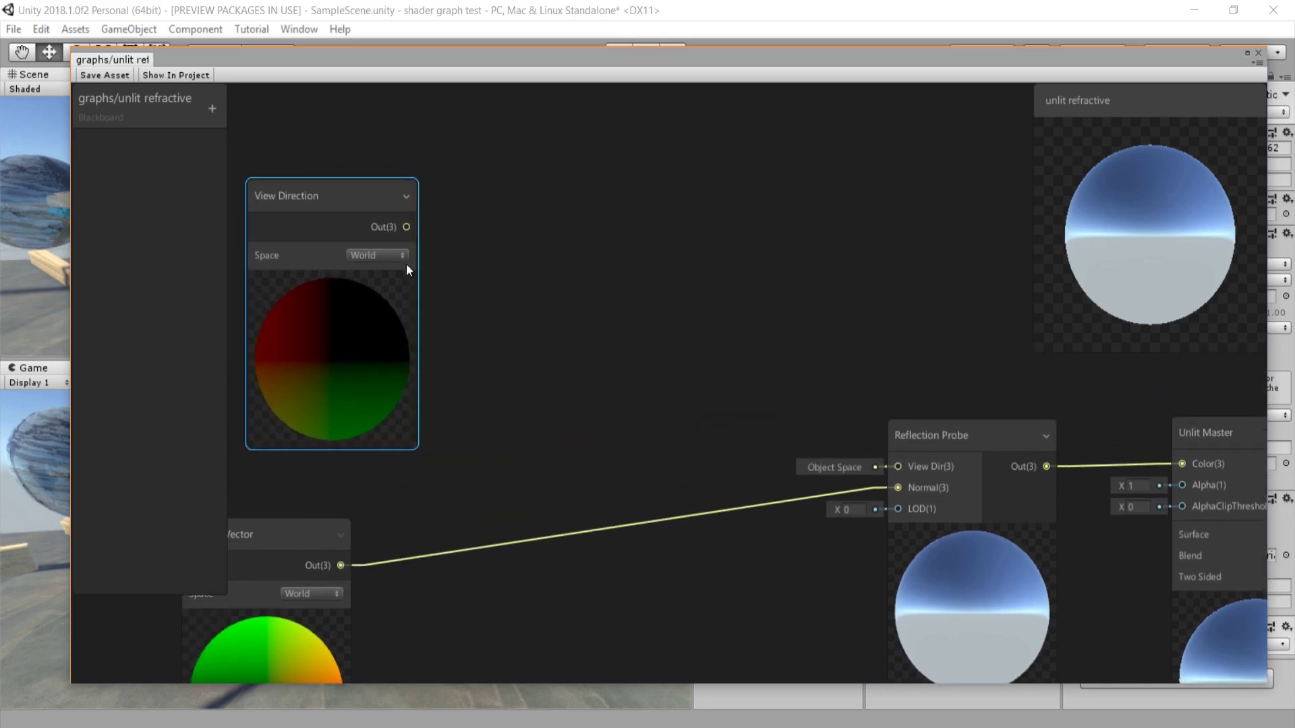
middle_click_drag(406, 264, 437, 240)
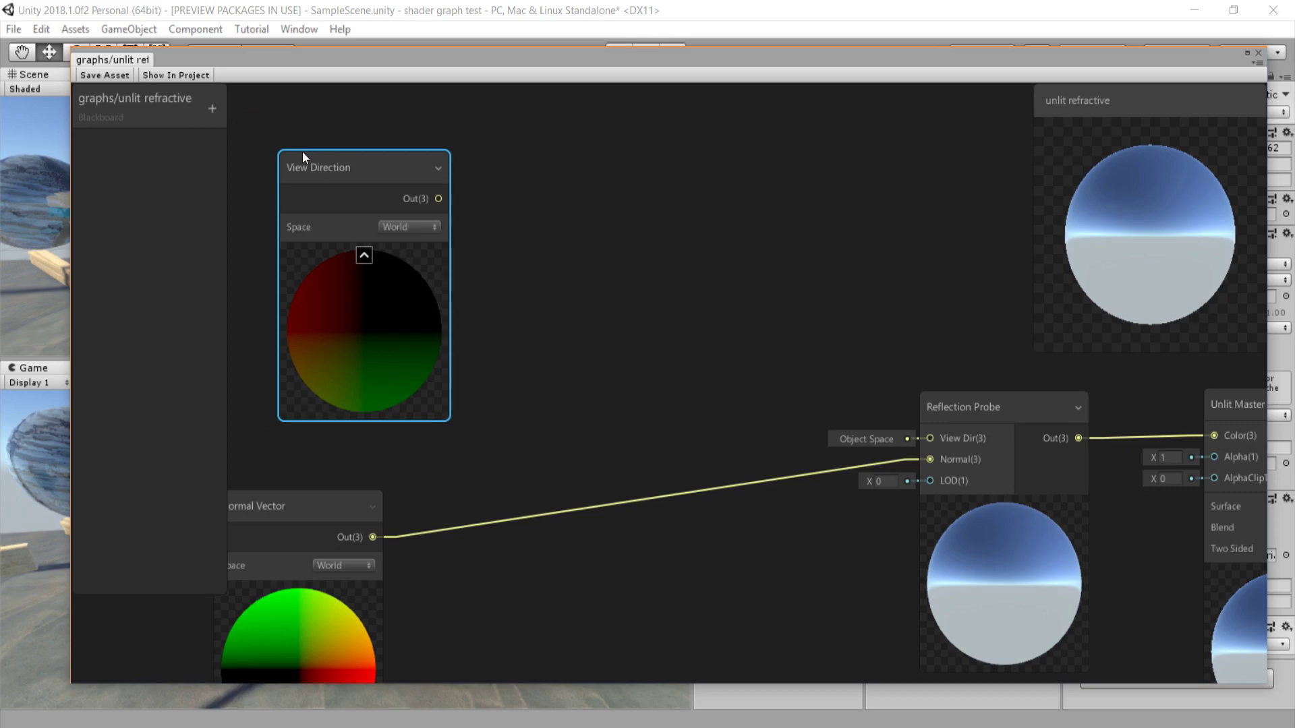
left_click_drag(438, 198, 714, 340)
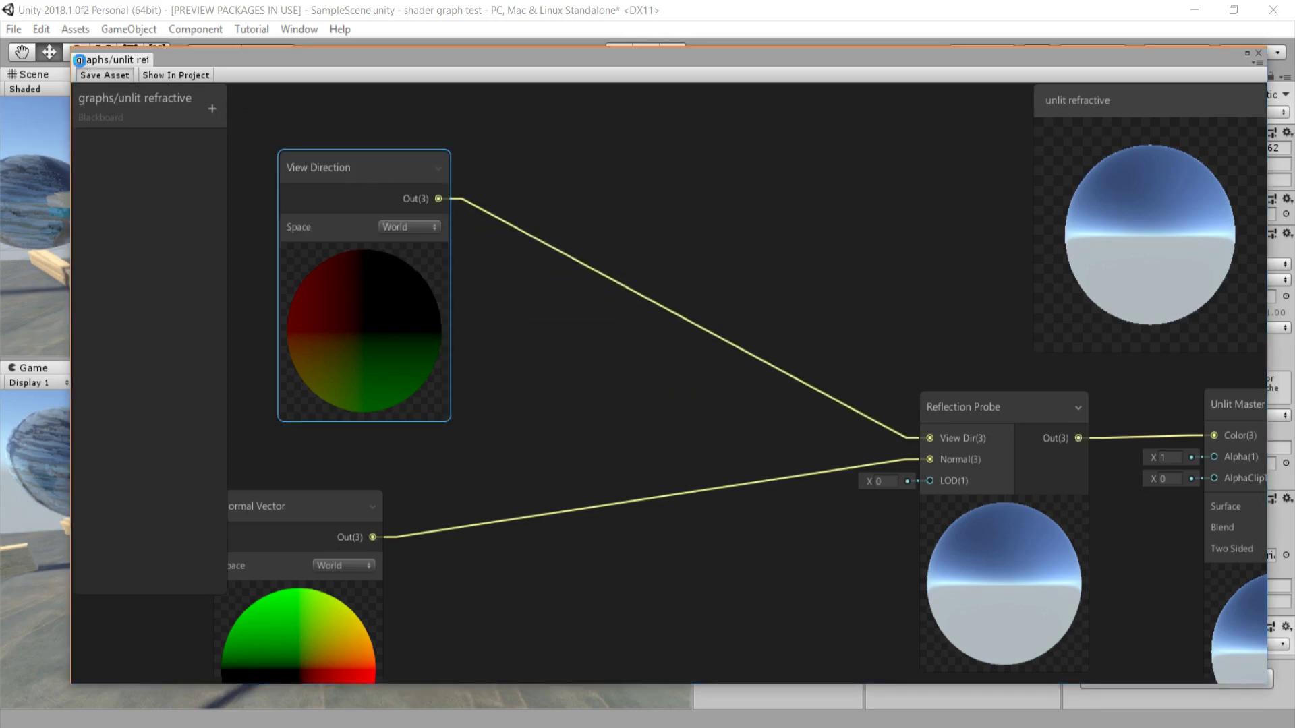
- Examine the refractive sphere in the scene with the graph window moved aside, and return to the graph
left_click_drag(374, 50, 368, 652)
right_click_drag(285, 240, 300, 197)
mouse_move(300, 195)
left_mouse_down("alt")
mouse_move(123, 182)
mouse_move(282, 187)
left_mouse_up("alt")
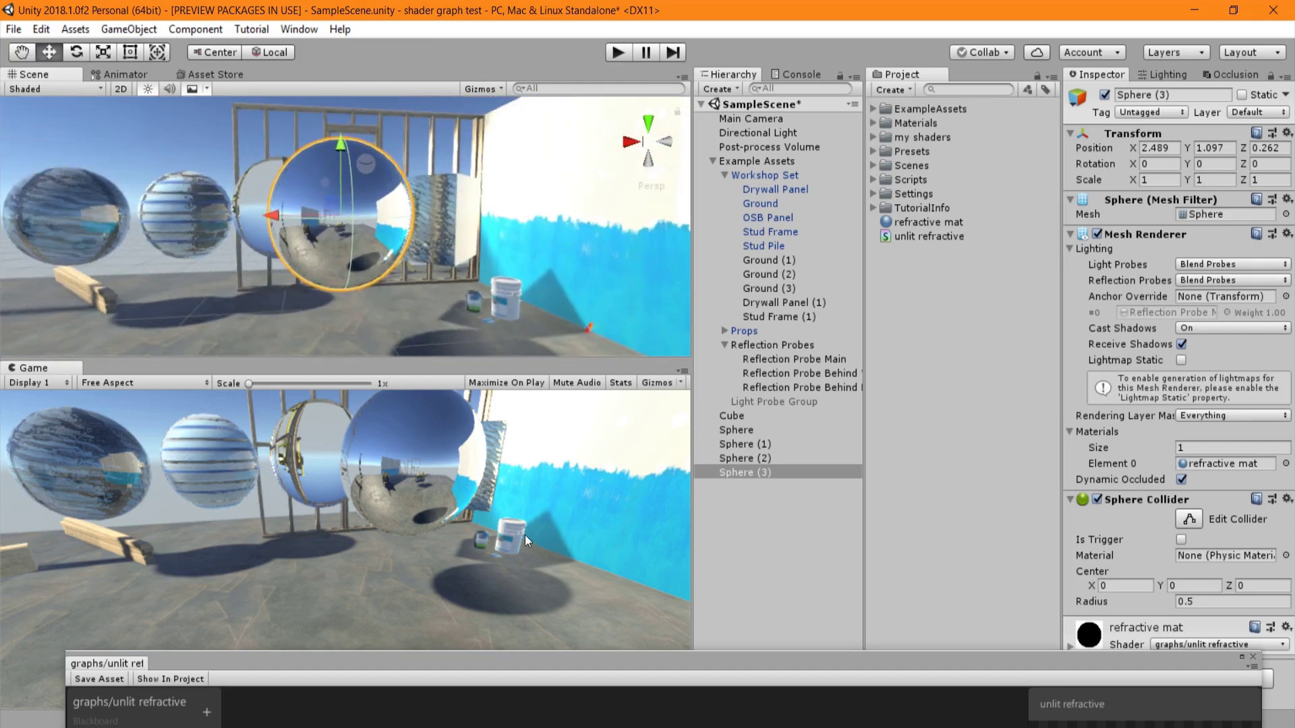
left_click_drag(532, 659, 495, 52)
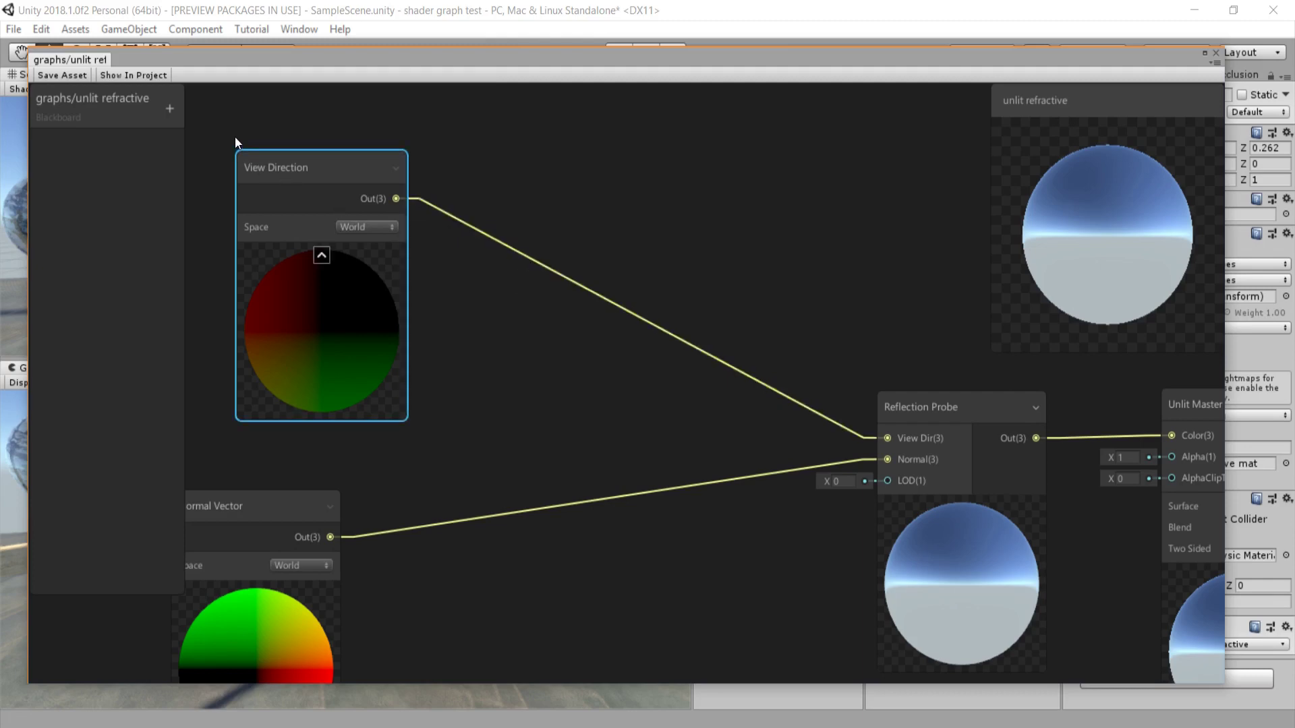
- Add the My Custom Node between the View Direction and Reflection Probe nodes
left_click(330, 166)
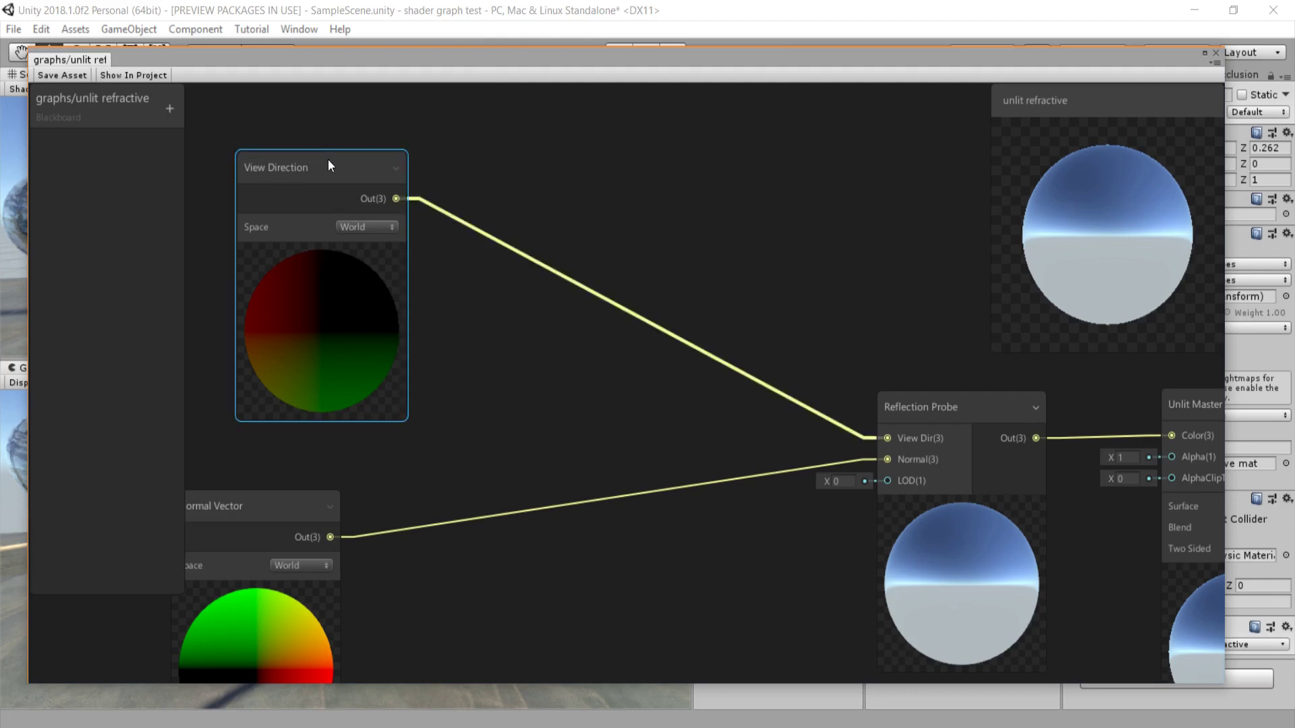
middle_click_drag(331, 305, 422, 210)
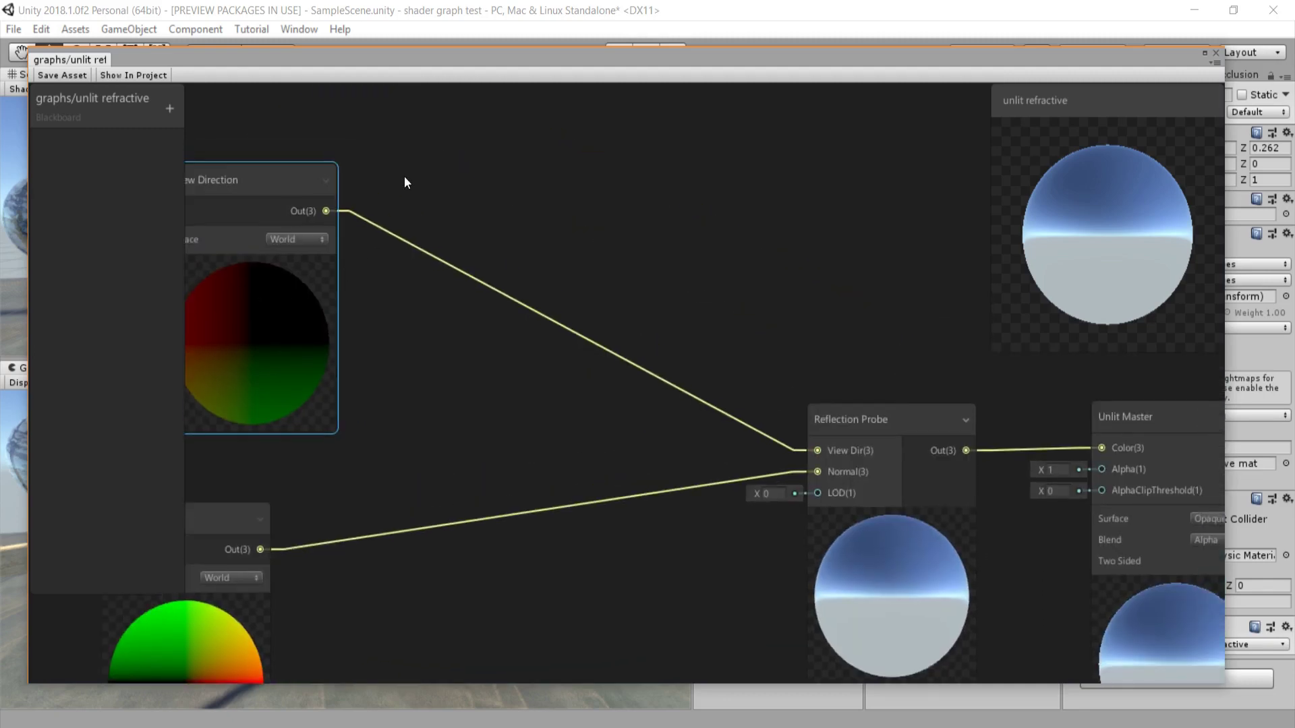
right_click(403, 176)
left_click(416, 181)
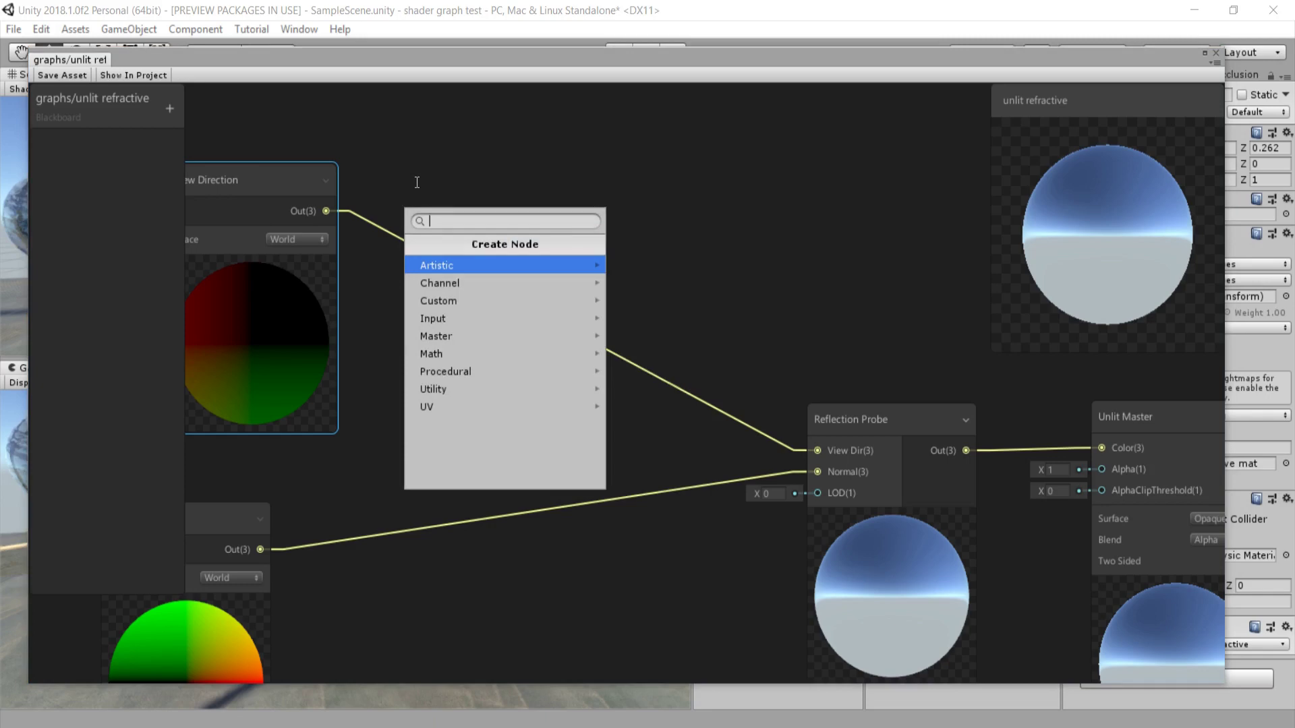
type("ref")
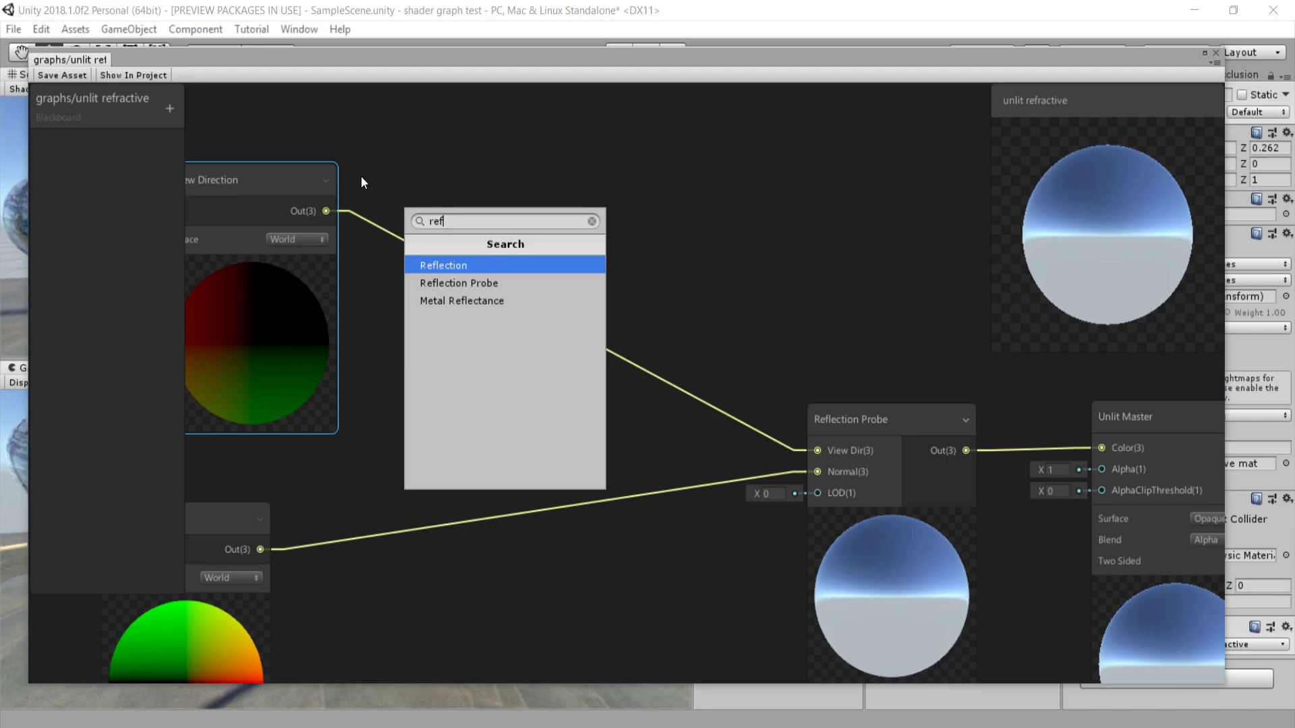
left_click_drag(446, 221, 337, 180)
type("my")
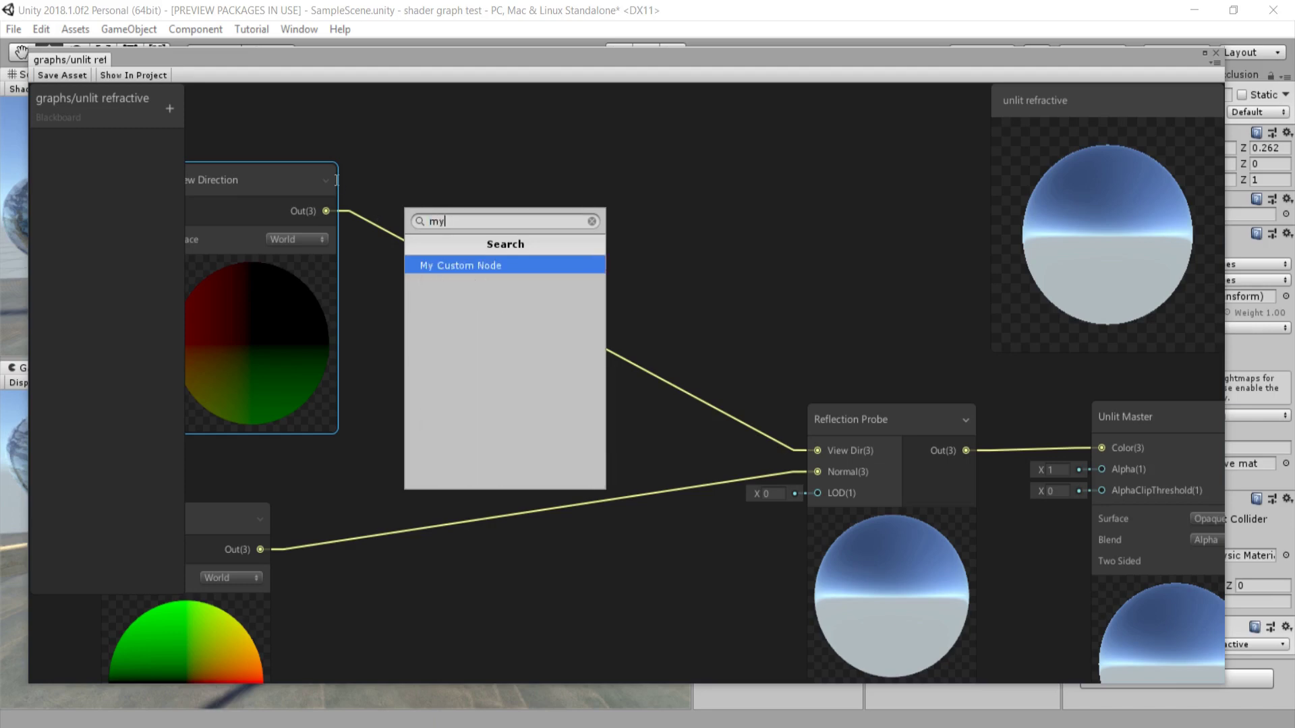
key("Return")
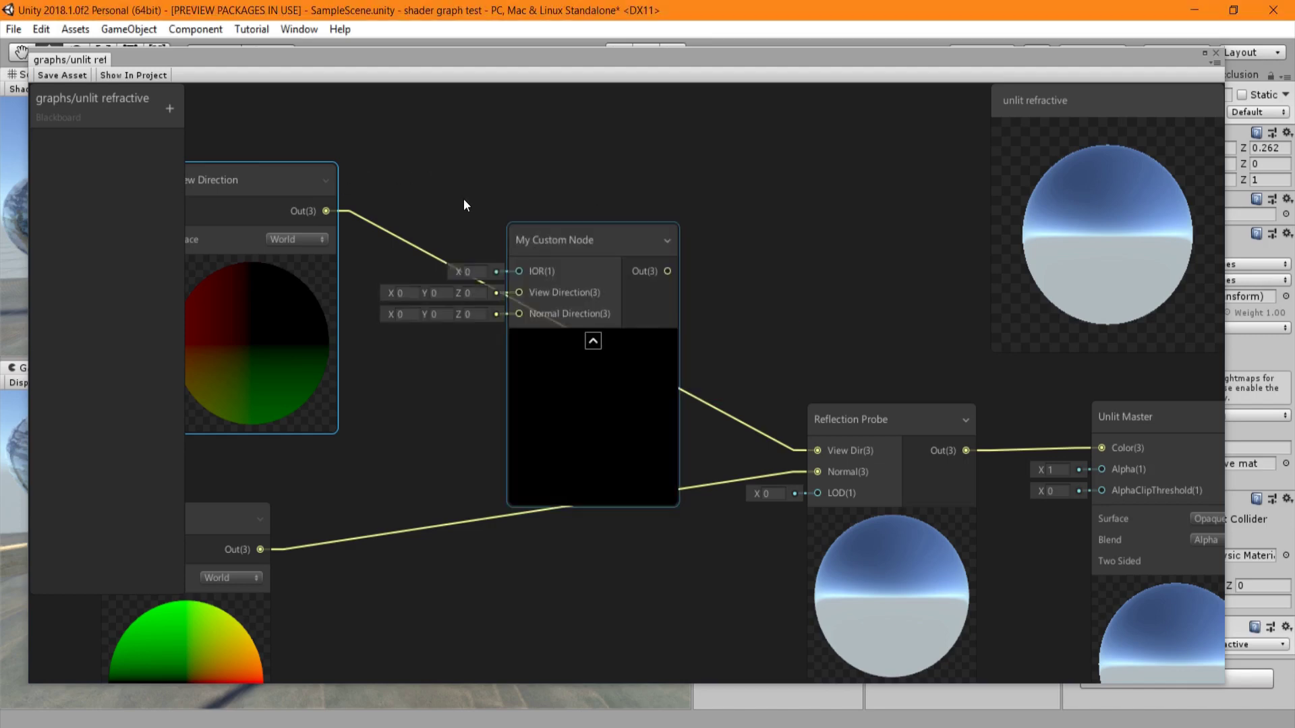
- Connect the View Direction and Normal Vector outputs to My Custom Node's View Direction and Normal Direction inputs
middle_click_drag(493, 209, 680, 213)
left_click_drag(381, 152, 310, 161)
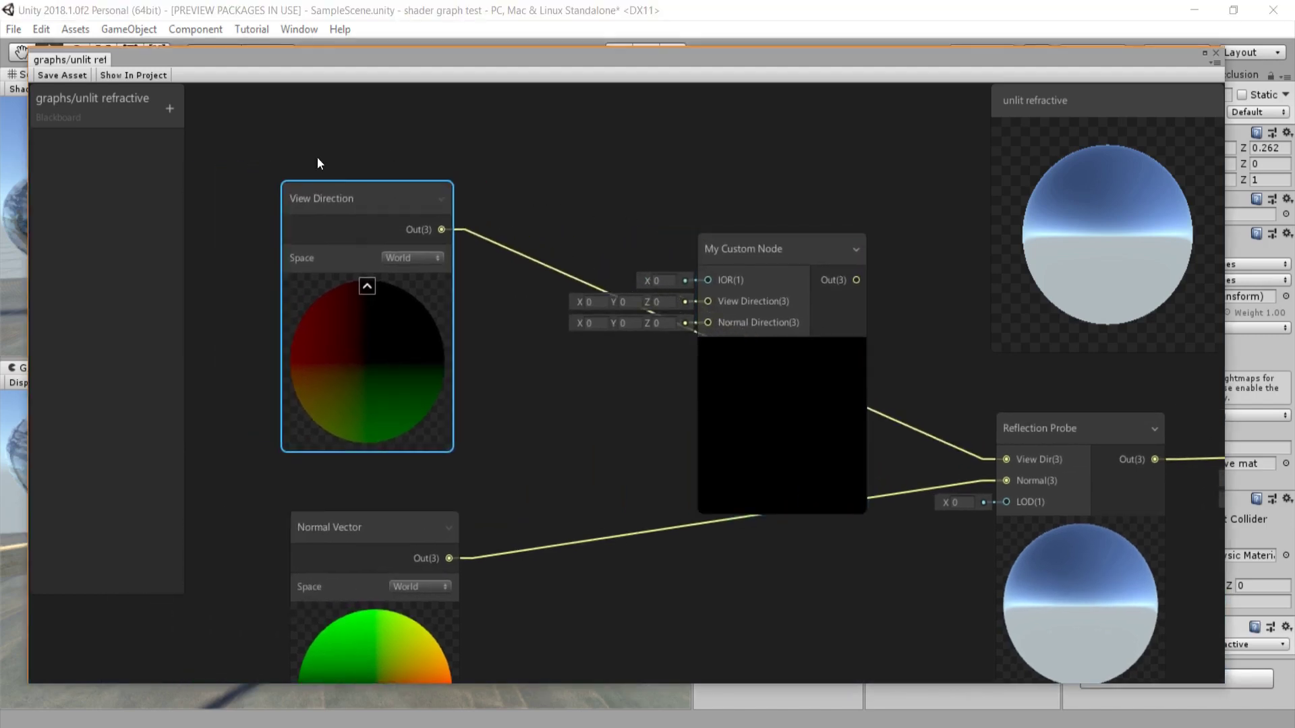
left_click_drag(441, 230, 708, 301)
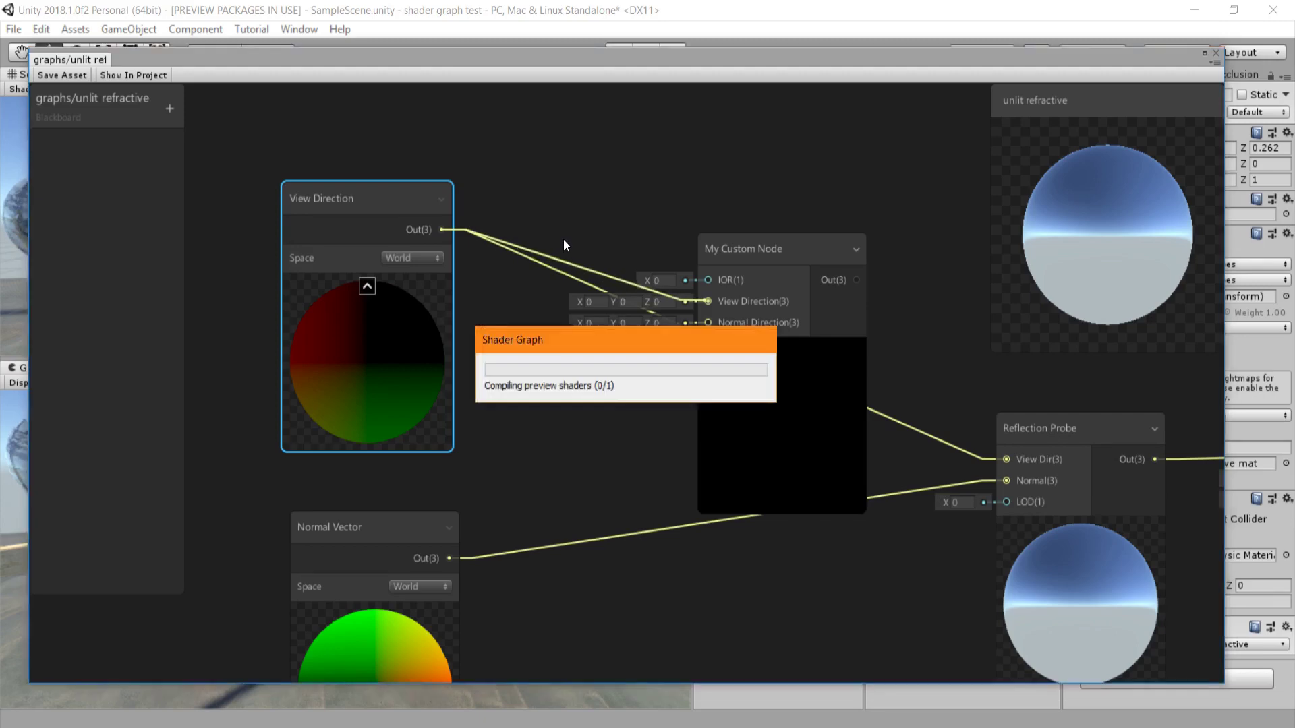
left_click_drag(450, 559, 708, 322)
left_click(743, 269)
middle_click_drag(744, 269, 452, 260)
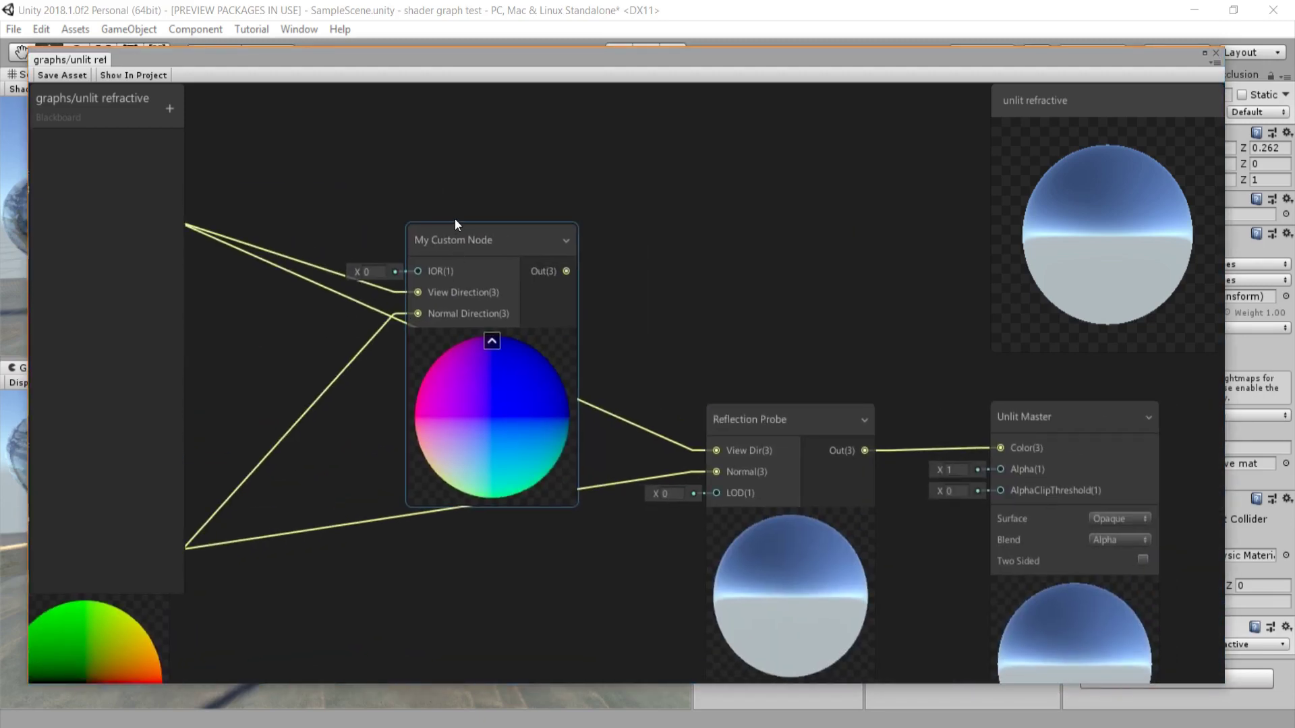
- Connect My Custom Node's output to the Reflection Probe's View Dir input in place of the direct View Direction link
left_click_drag(566, 270, 716, 450)
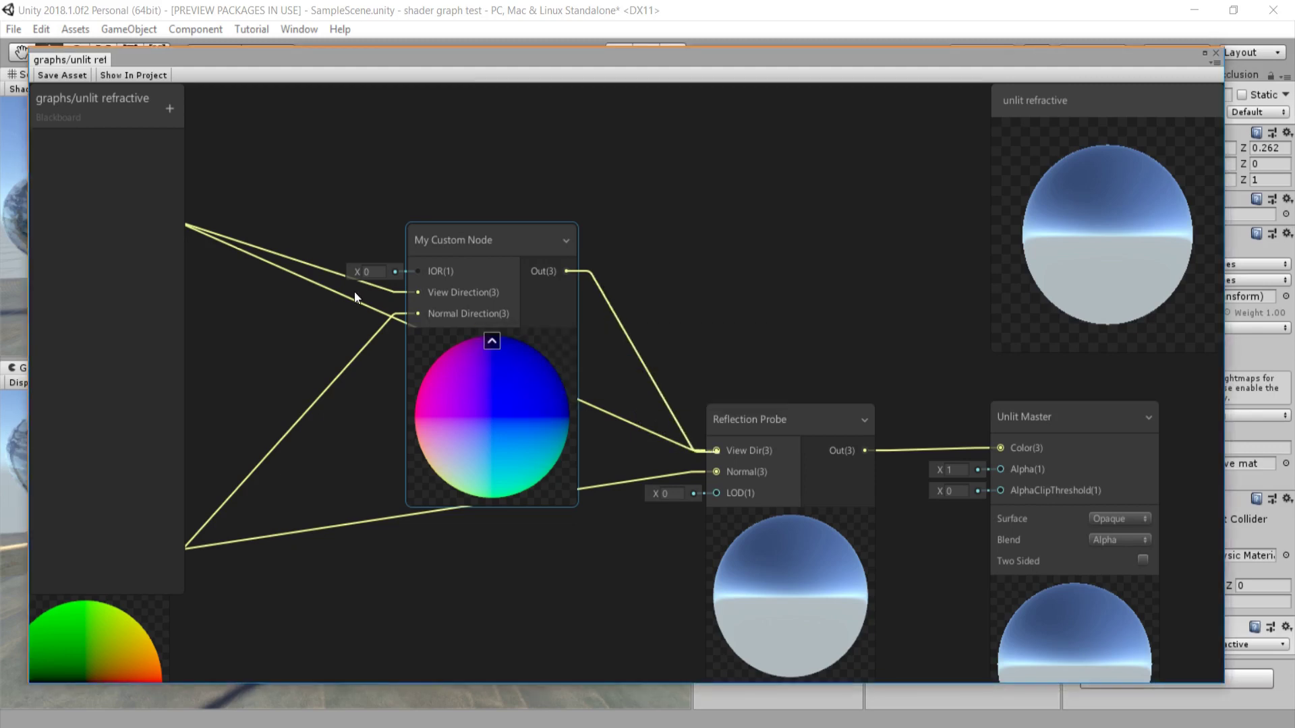
middle_click_drag(354, 291, 536, 322)
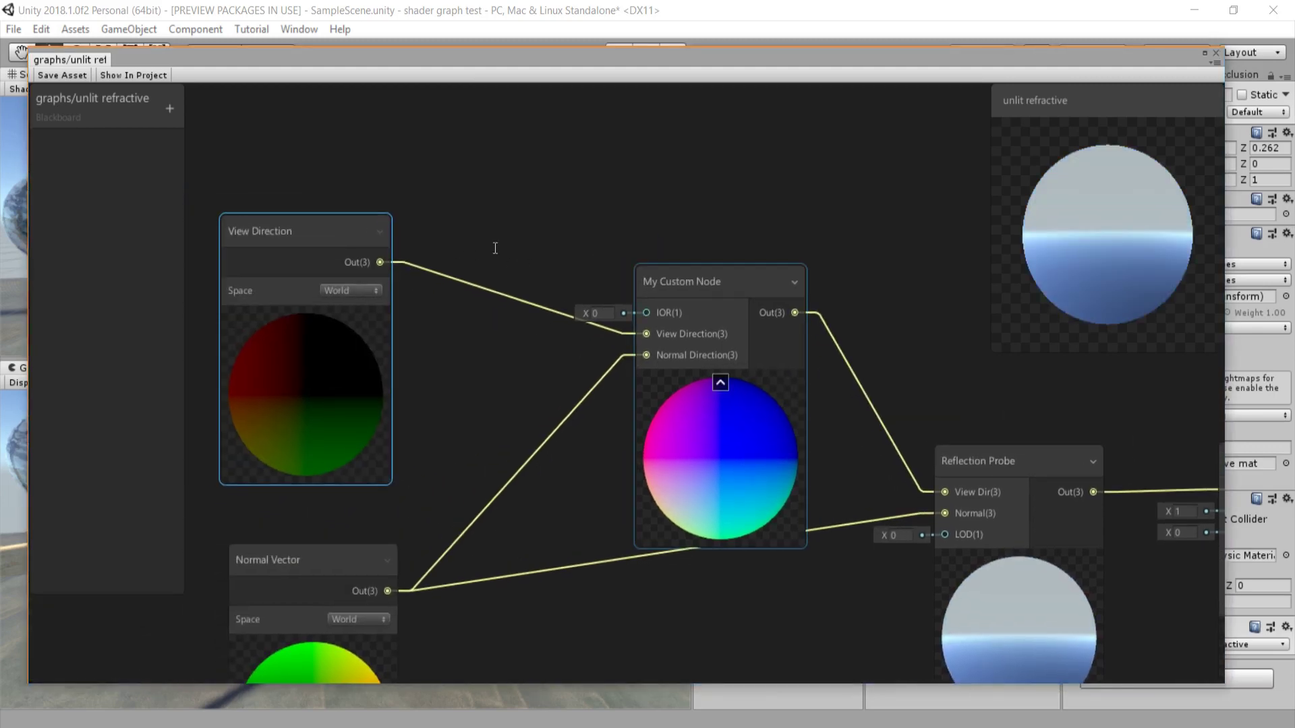
middle_click_drag(512, 254, 639, 276)
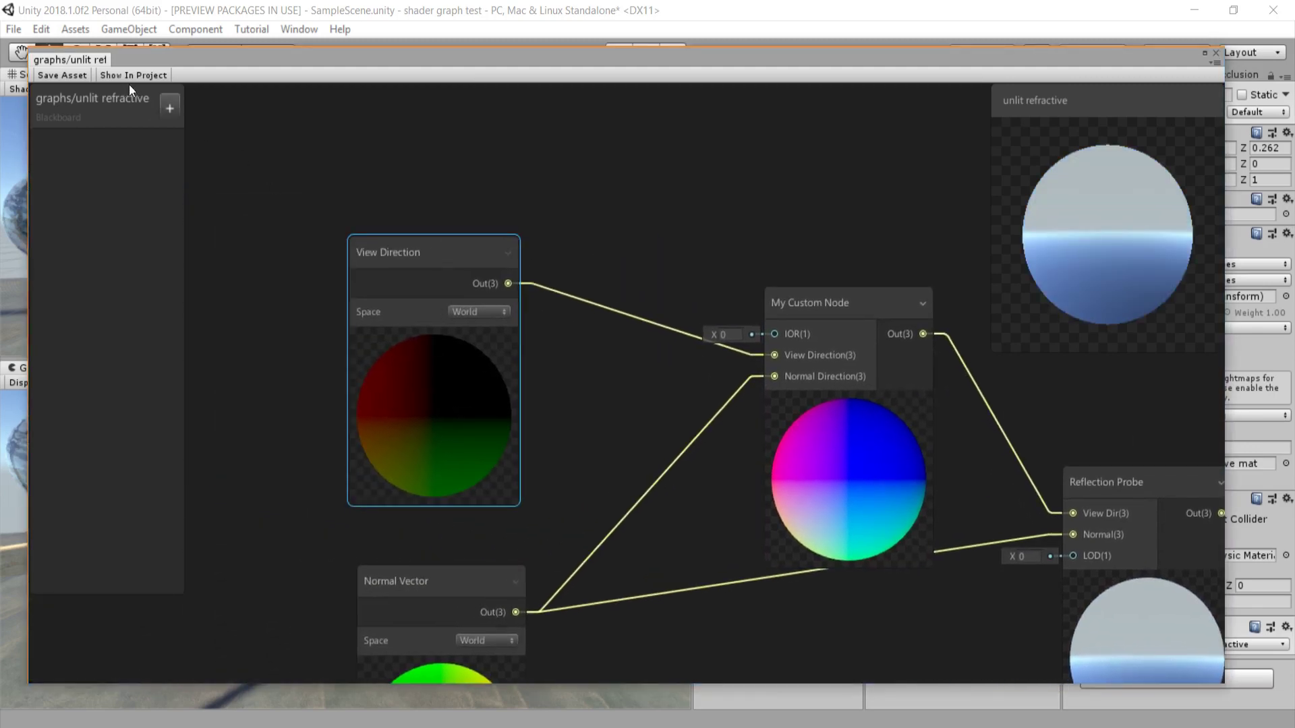
- Add a Vector1 property to the graph's blackboard in Slider mode with a minimum of -1
left_click(170, 109)
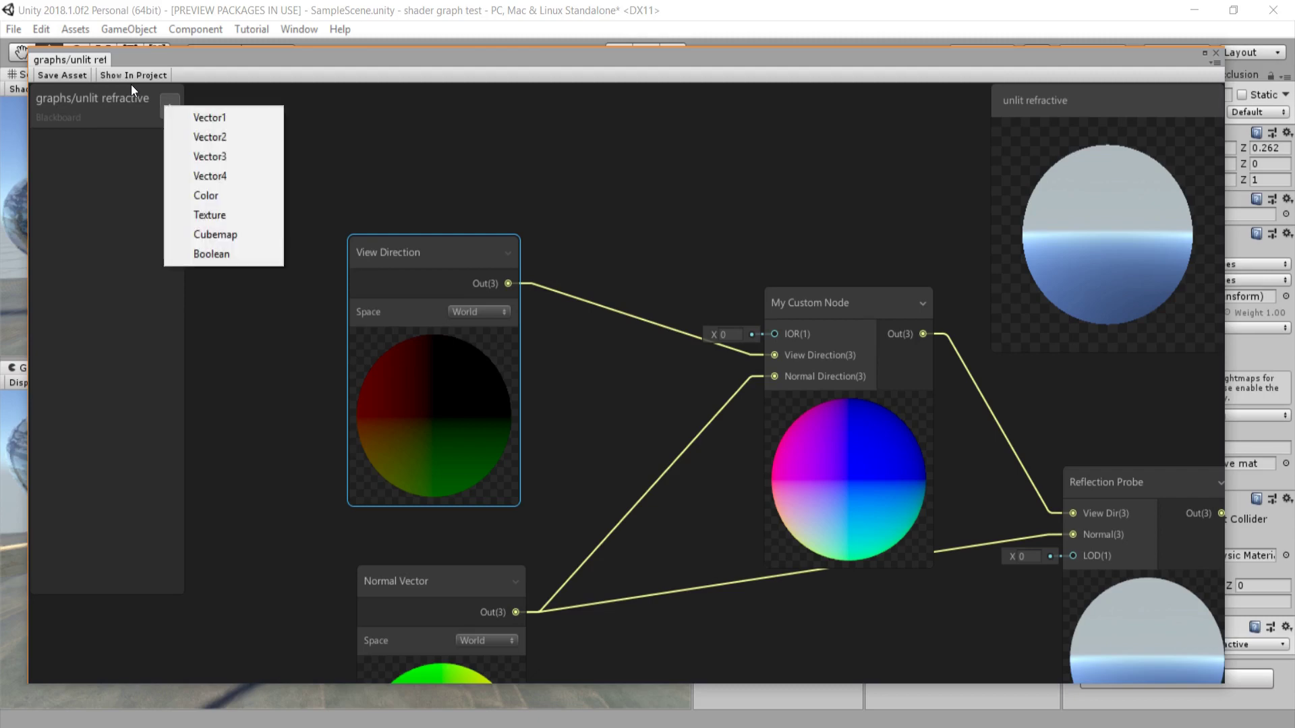
key("Down")
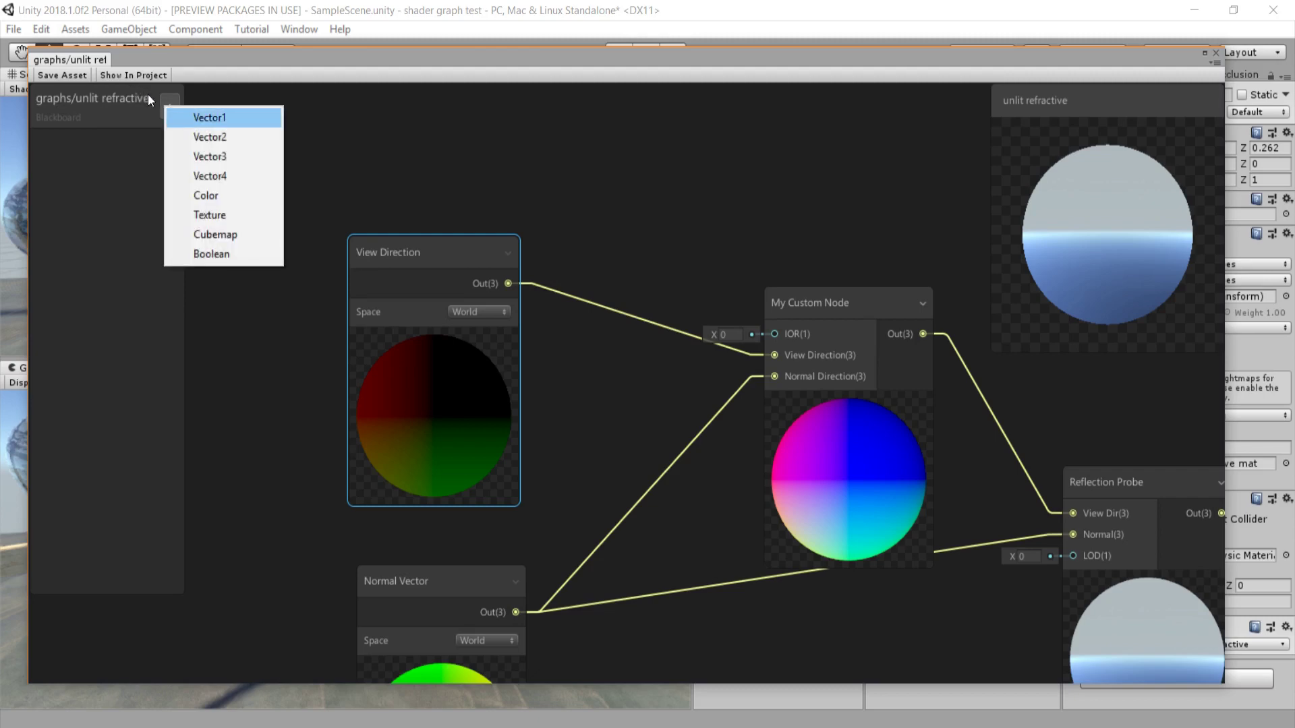
key("Return")
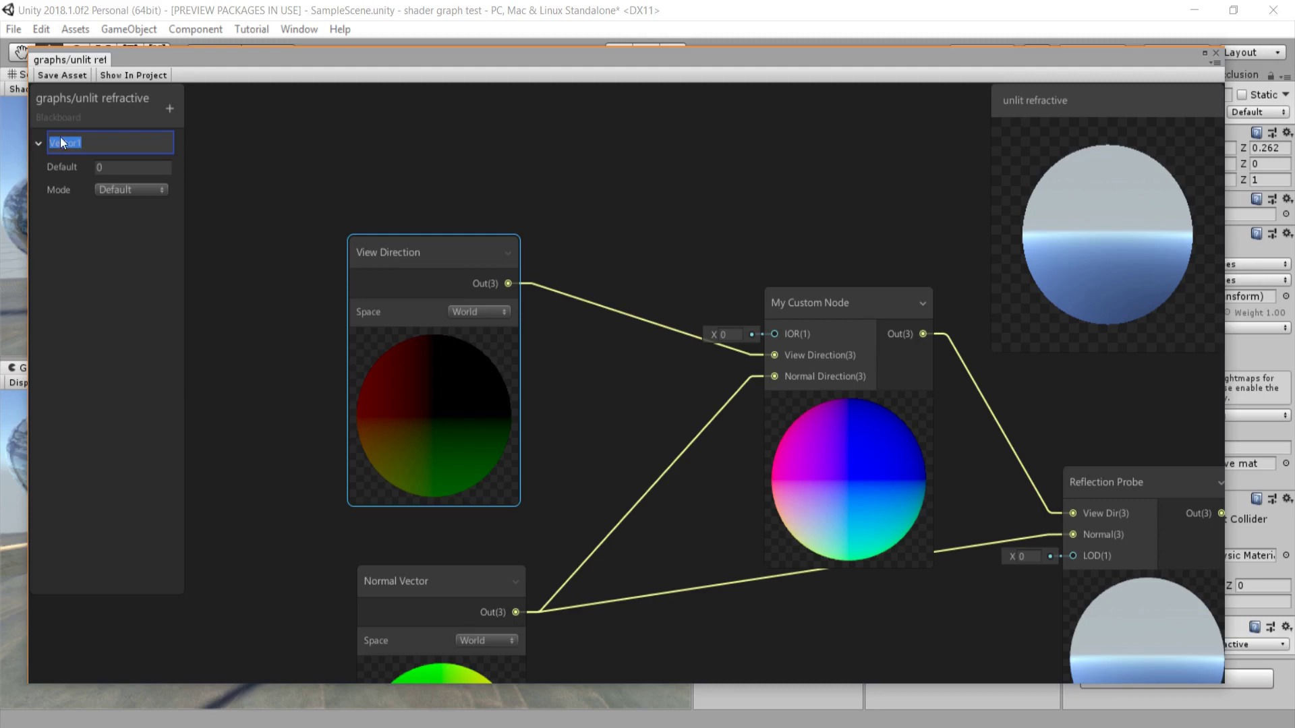
left_click(102, 189)
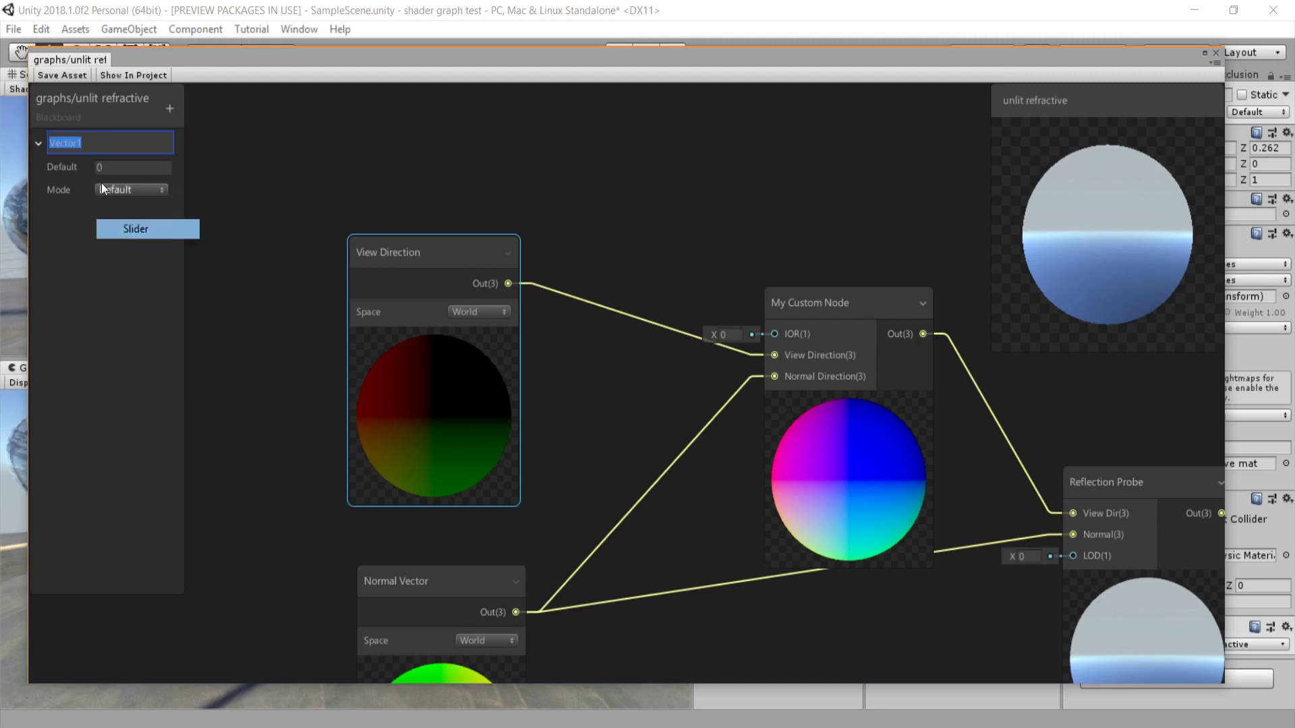
key("Tab")
type("1")
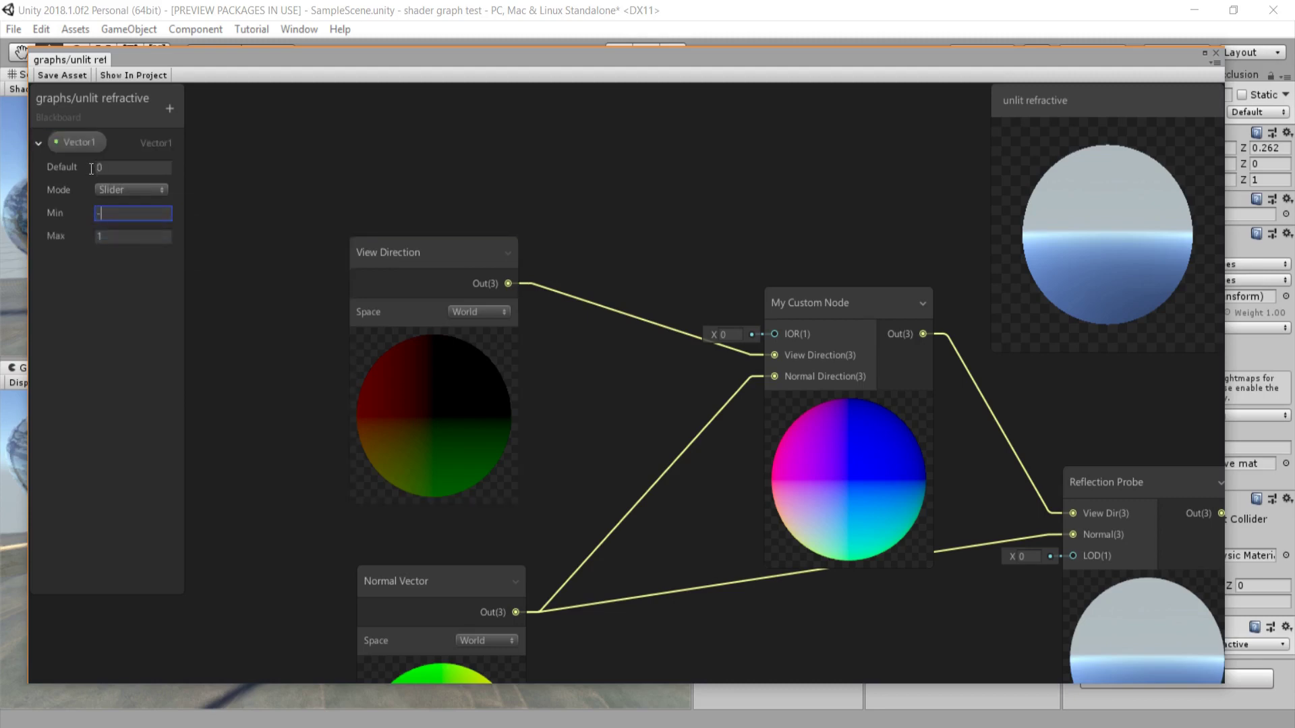
key("Return")
- Place the Vector1 property in the graph, connect it to My Custom Node's IOR input, and save the asset
left_click_drag(77, 143, 480, 167)
left_click_drag(664, 260, 775, 333)
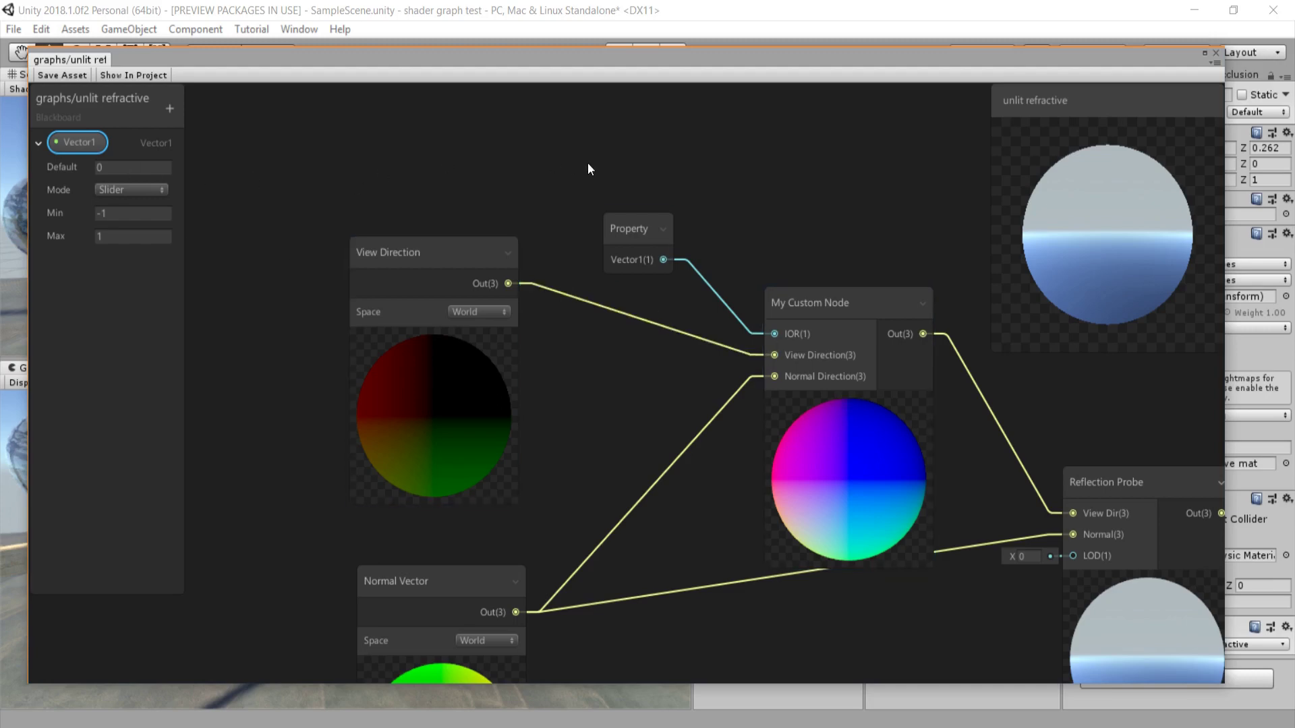
left_click(66, 72)
- Uncover the scene and Inspector from the graph window, expand refractive mat on Sphere (3), and set Vector1 to 1
left_click_drag(451, 46, 444, 422)
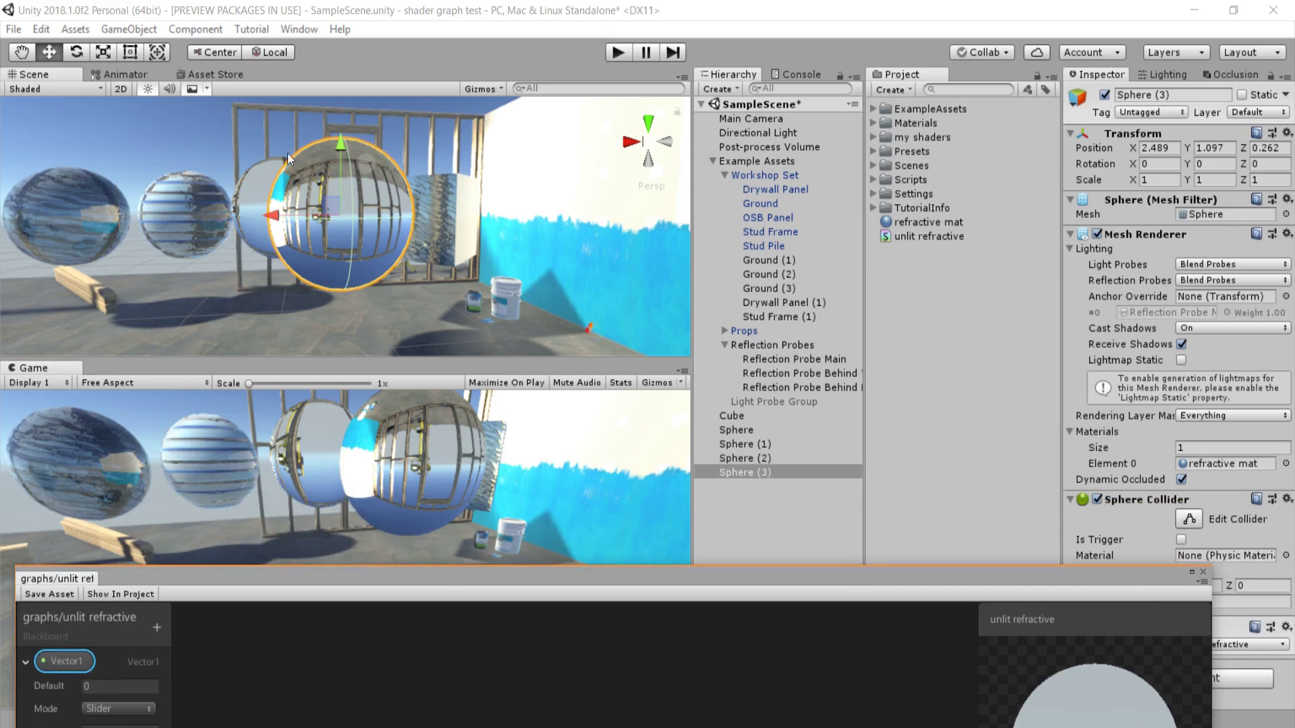
left_click_drag(288, 153, 675, 159, "alt")
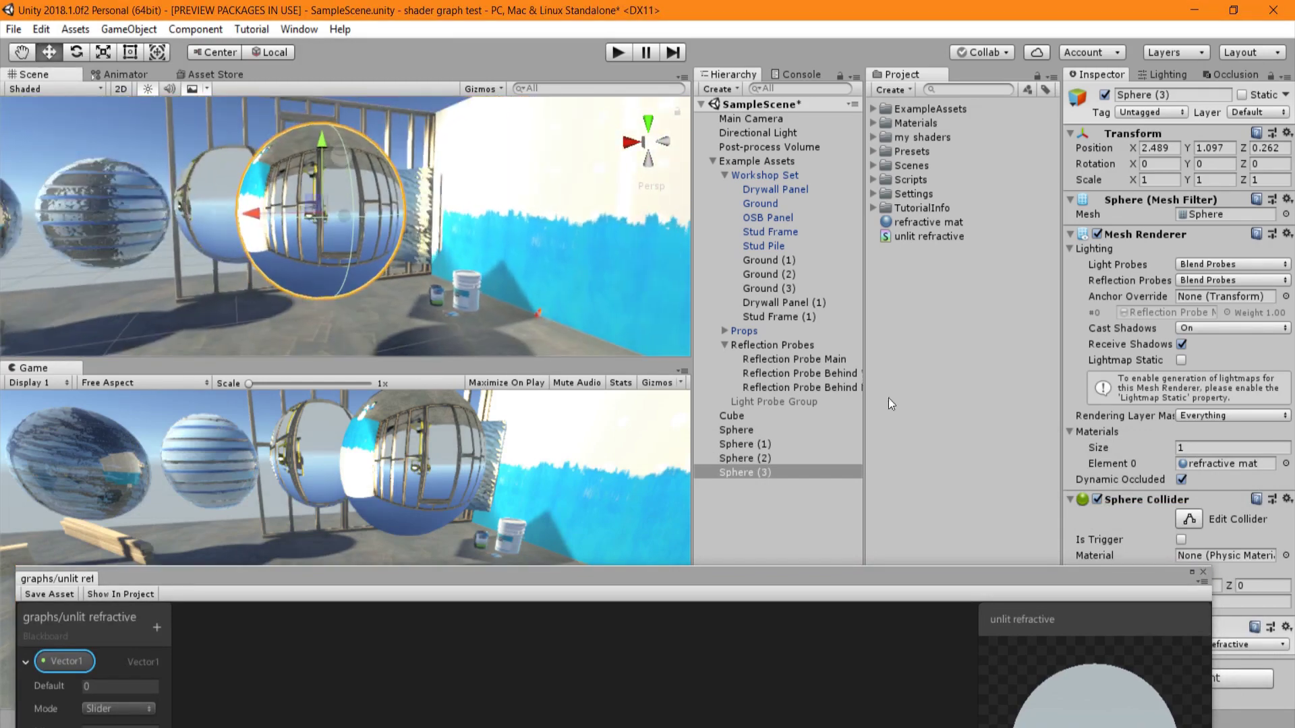
left_click_drag(1004, 577, 732, 645)
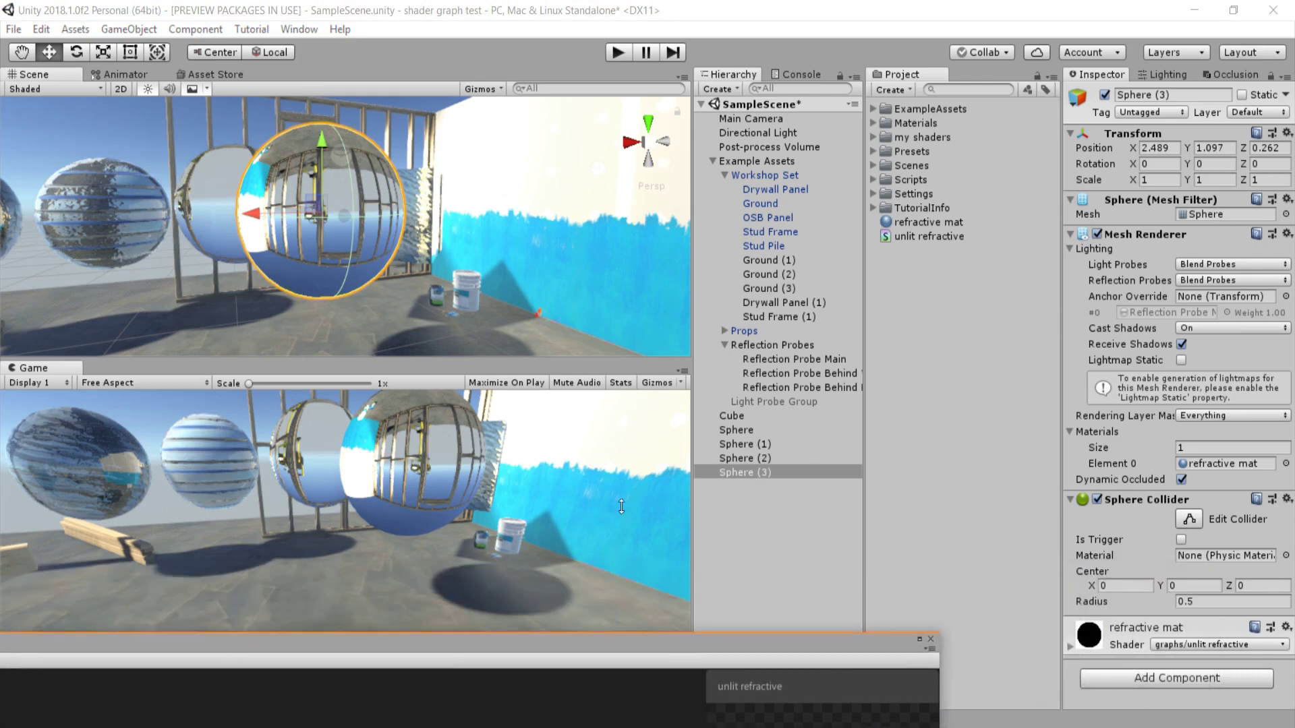
left_click(1097, 635)
scroll(1120, 614, "down", 3)
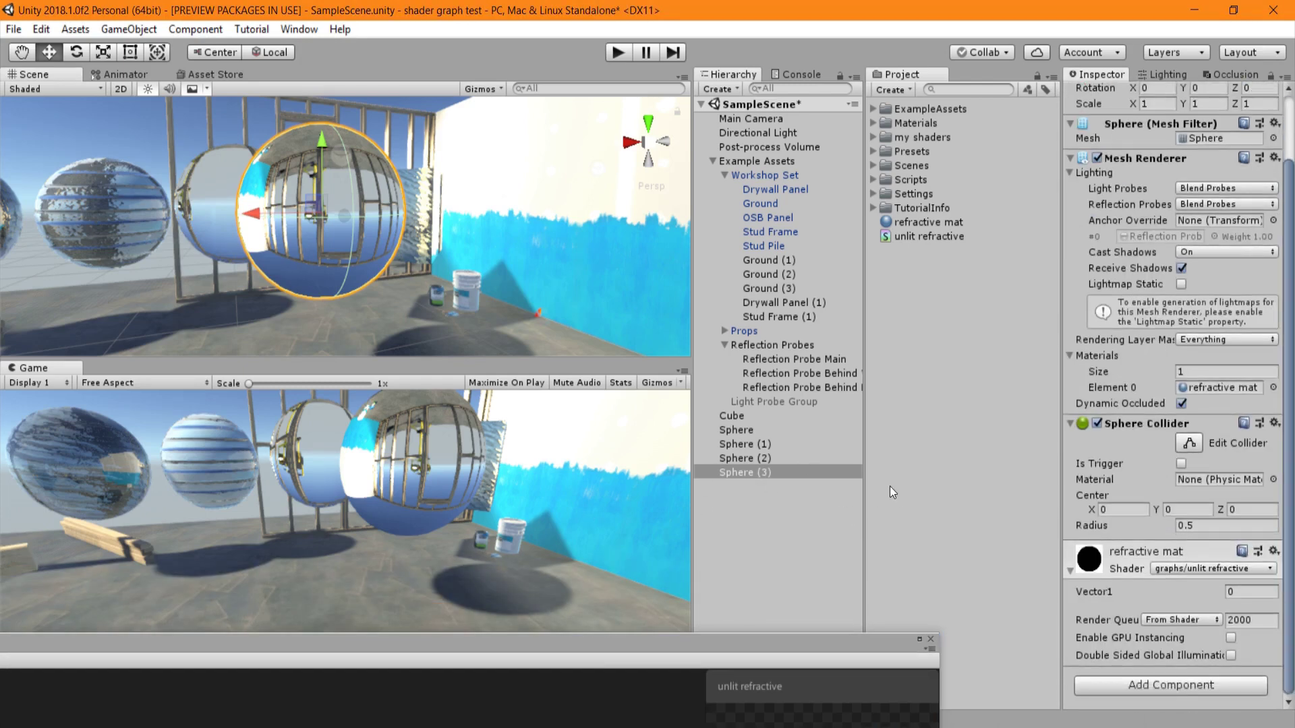
left_click_drag(889, 472, 916, 472)
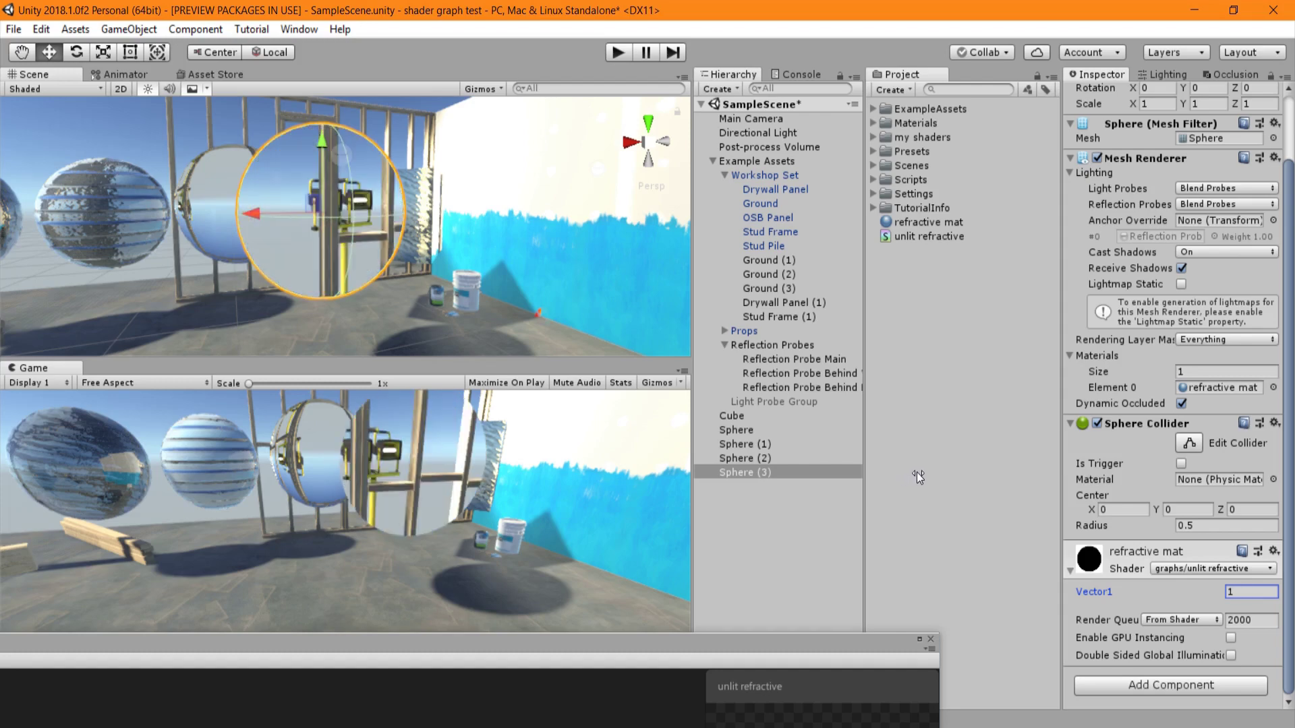
- Set refractive mat's Vector1 to 0.96 and view the refraction on Sphere (3) from different angles
right_click_drag(376, 188, 327, 182)
left_click_drag(328, 183, 307, 202, "alt")
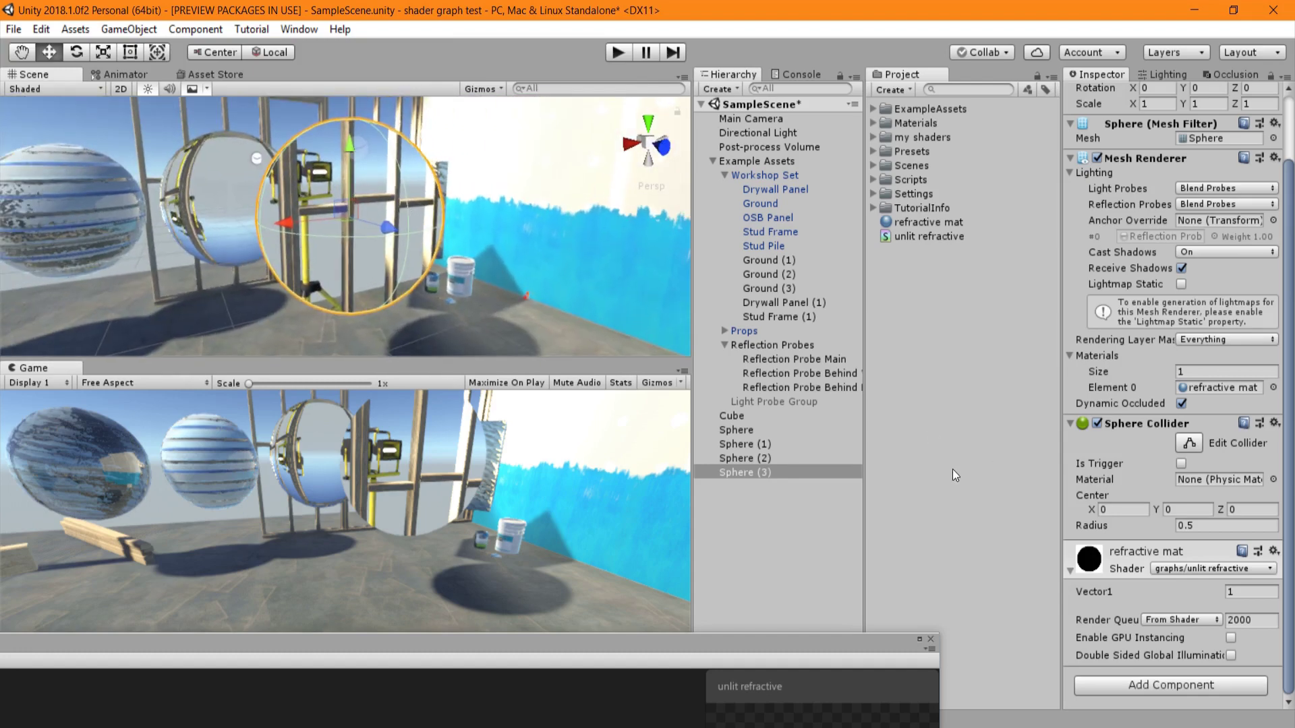
left_click(1131, 592)
left_click_drag(930, 472, 929, 472)
mouse_move(392, 191)
middle_mouse_down()
mouse_move(382, 153)
mouse_move(385, 176)
middle_mouse_up()
left_click_drag(386, 177, 297, 156, "alt")
middle_click_drag(297, 155, 377, 203)
left_click_drag(377, 203, 439, 243, "alt")
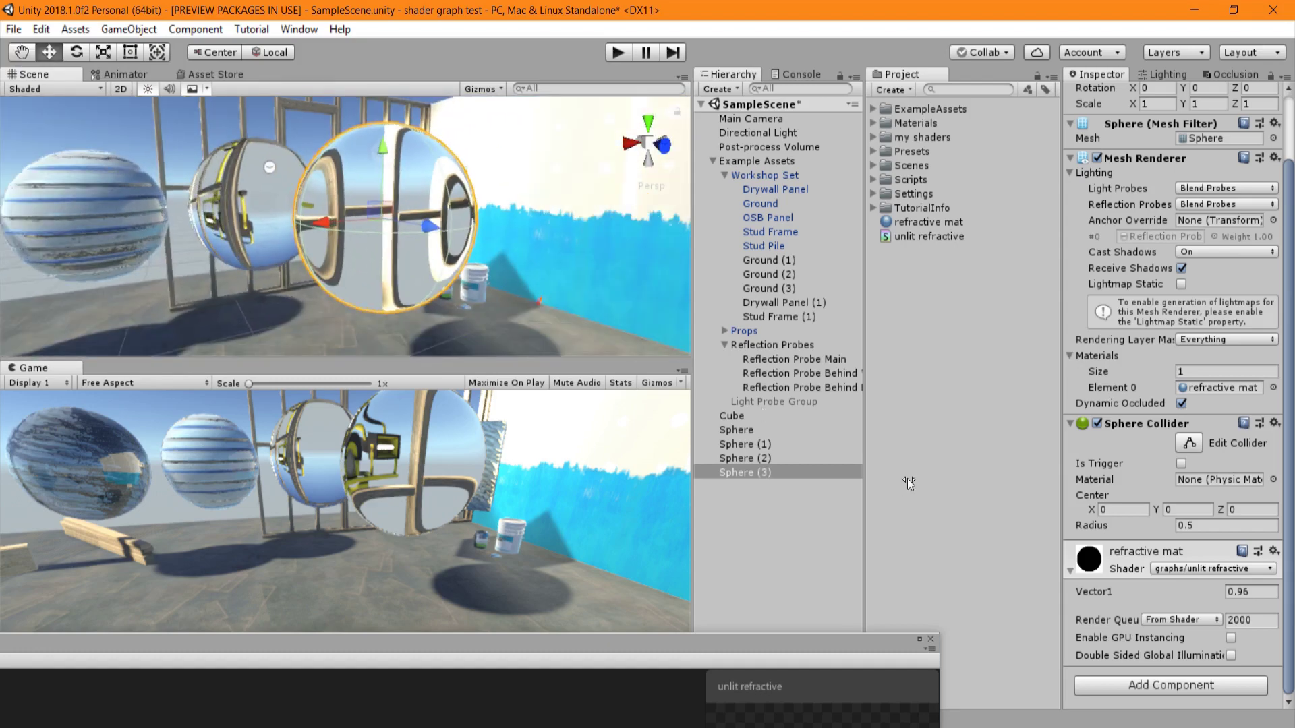
- Try refractive mat's Vector1 at 0.54 and at 0.36 on Sphere (3)
left_click_drag(916, 473, 904, 475)
middle_click_drag(283, 188, 424, 185)
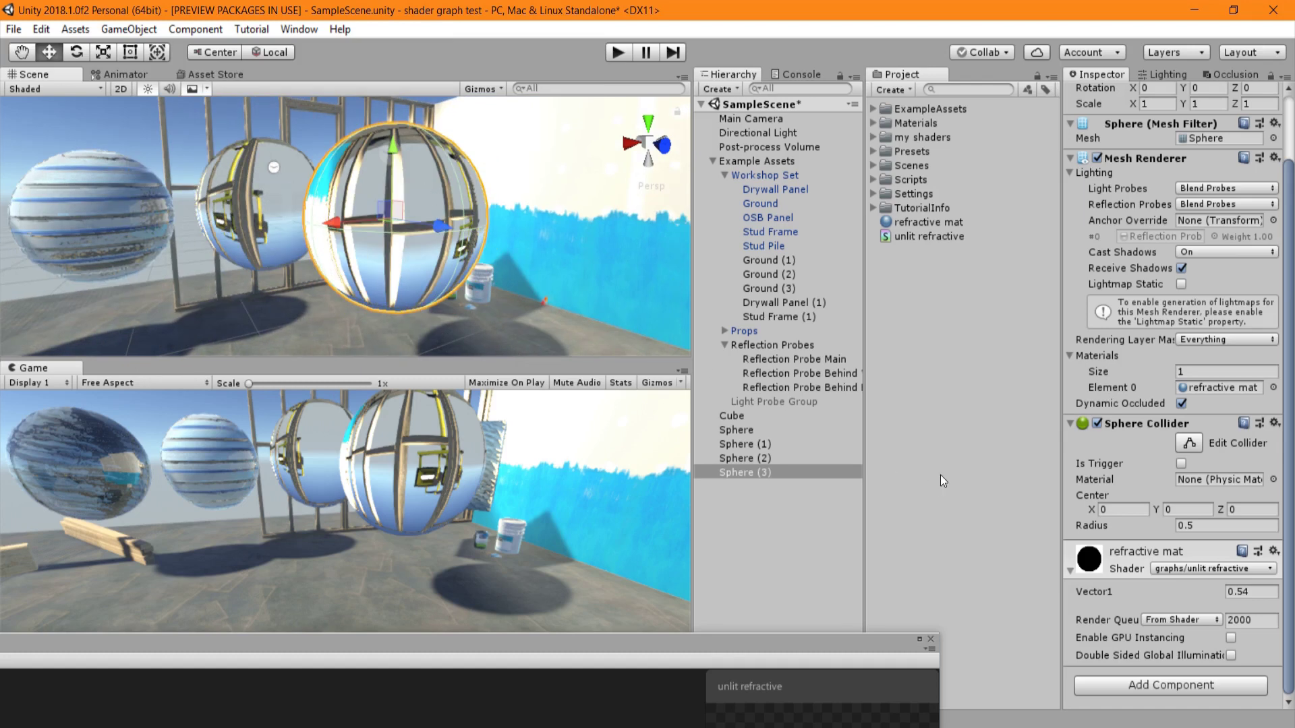
left_click_drag(918, 479, 910, 477)
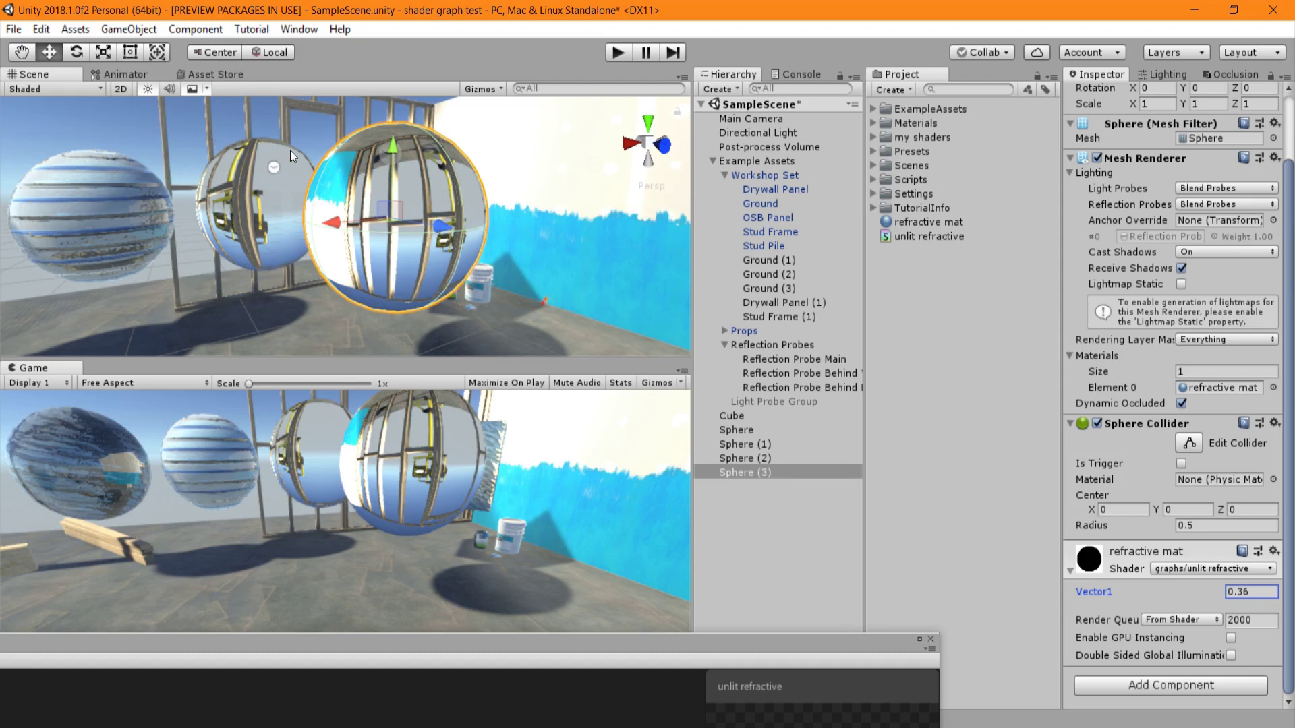
- Duplicate Sphere (3) and move the copy behind the original so the two overlap in view
left_click(254, 159)
left_click(325, 160)
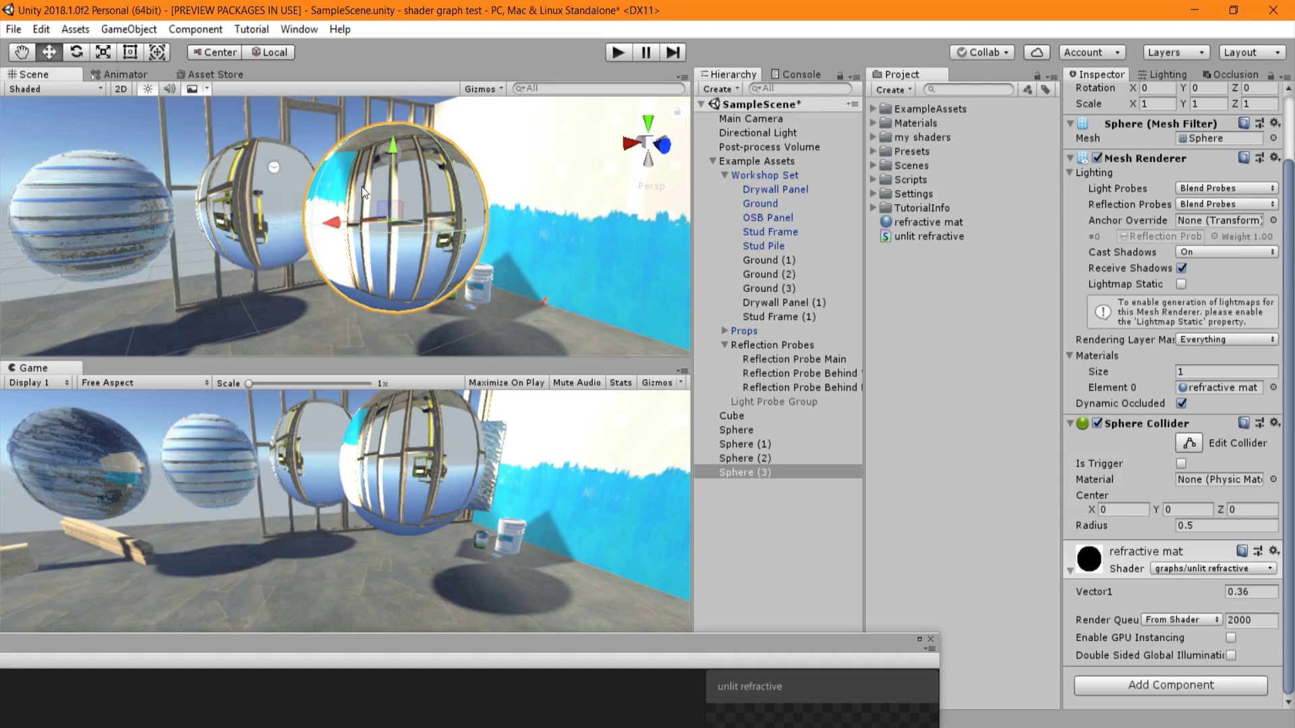
key("ctrl+d")
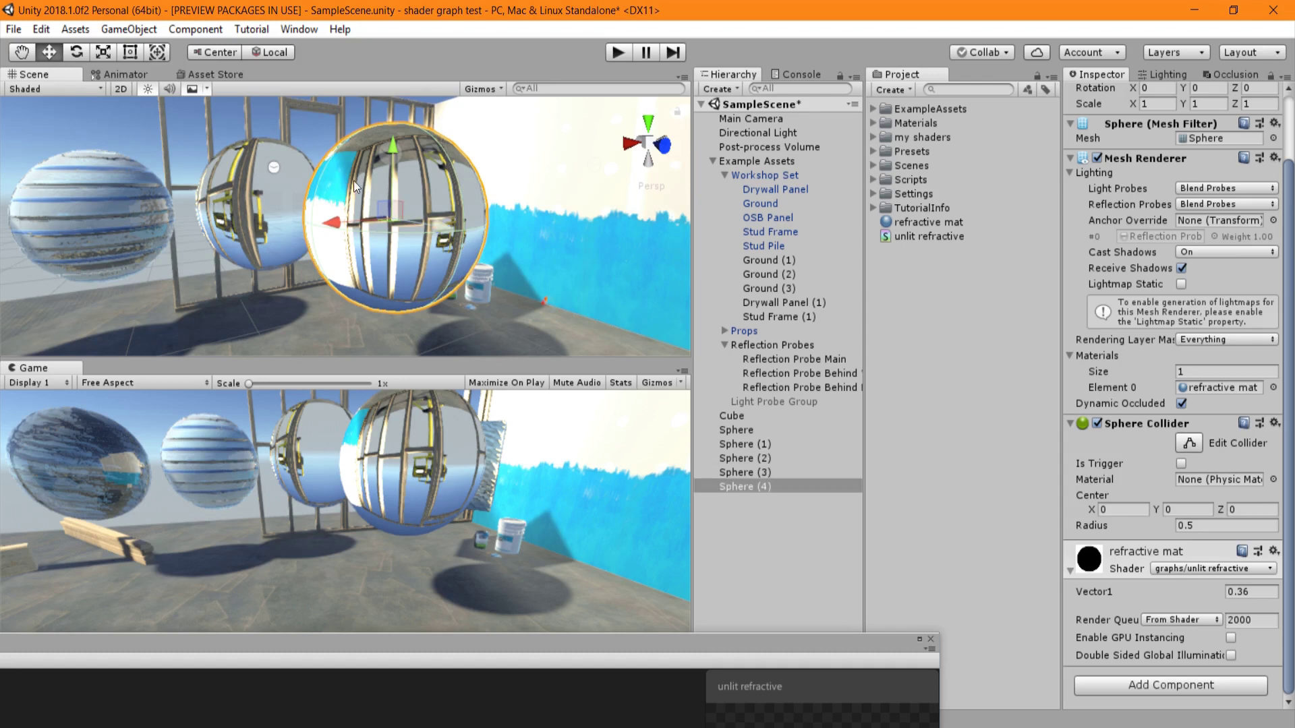
left_click_drag(353, 181, 314, 170)
middle_click_drag(314, 170, 325, 188)
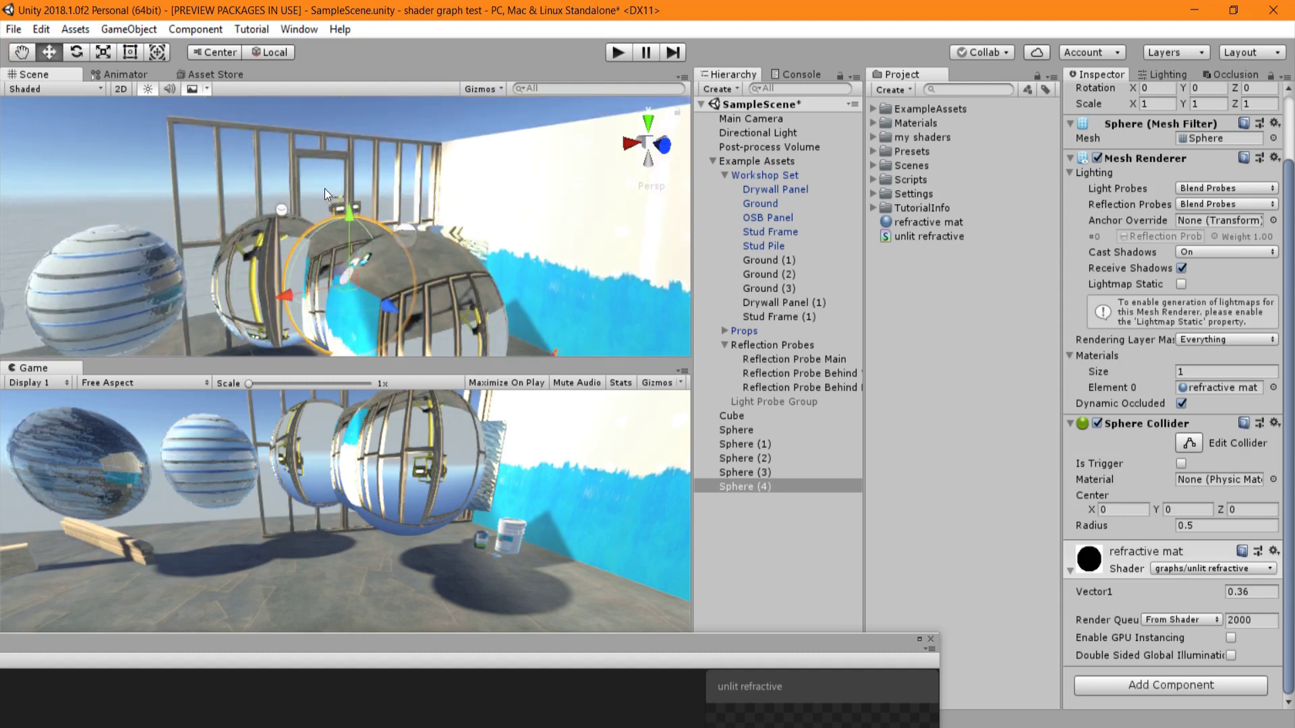
- Disable and re-enable Reflection Probe Main to compare the spheres without its reflections
left_click(325, 188)
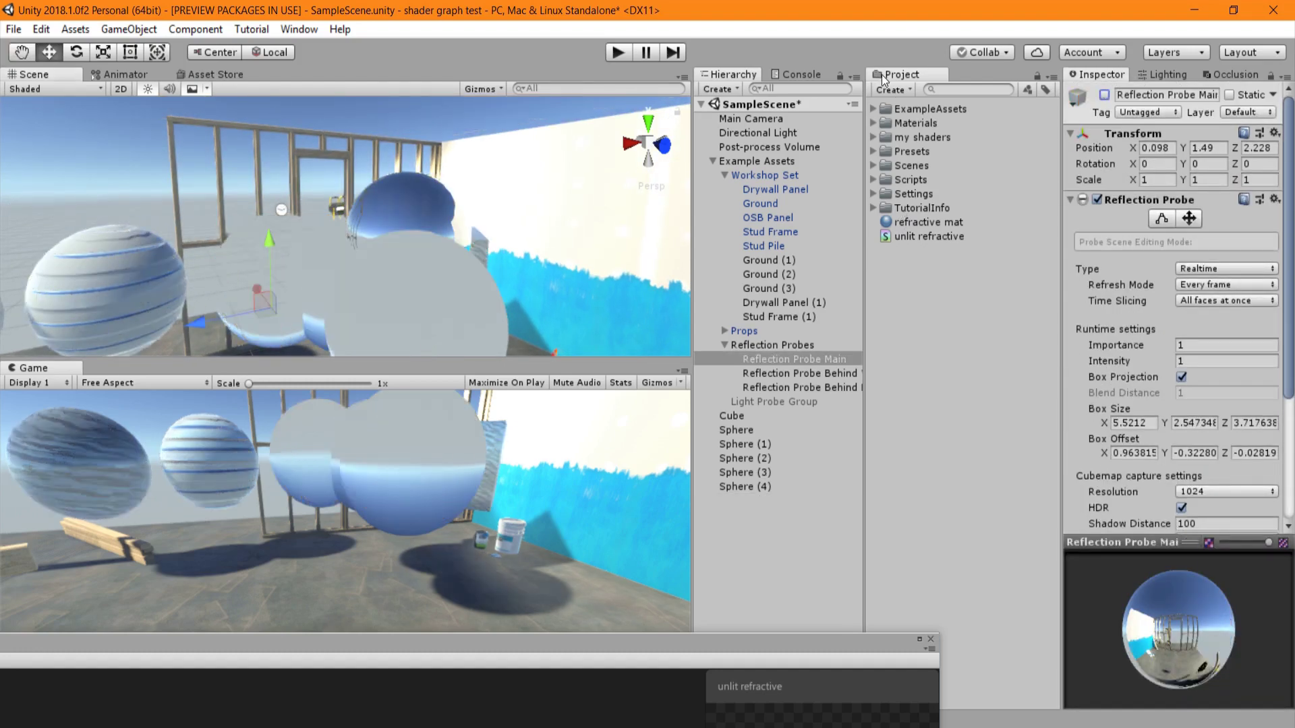
middle_click_drag(443, 317, 419, 201)
left_click_drag(419, 196, 361, 186, "alt")
- Set refractive mat's Vector1 to -0.3 on Sphere (3) and inspect the spheres from above
left_click(361, 185)
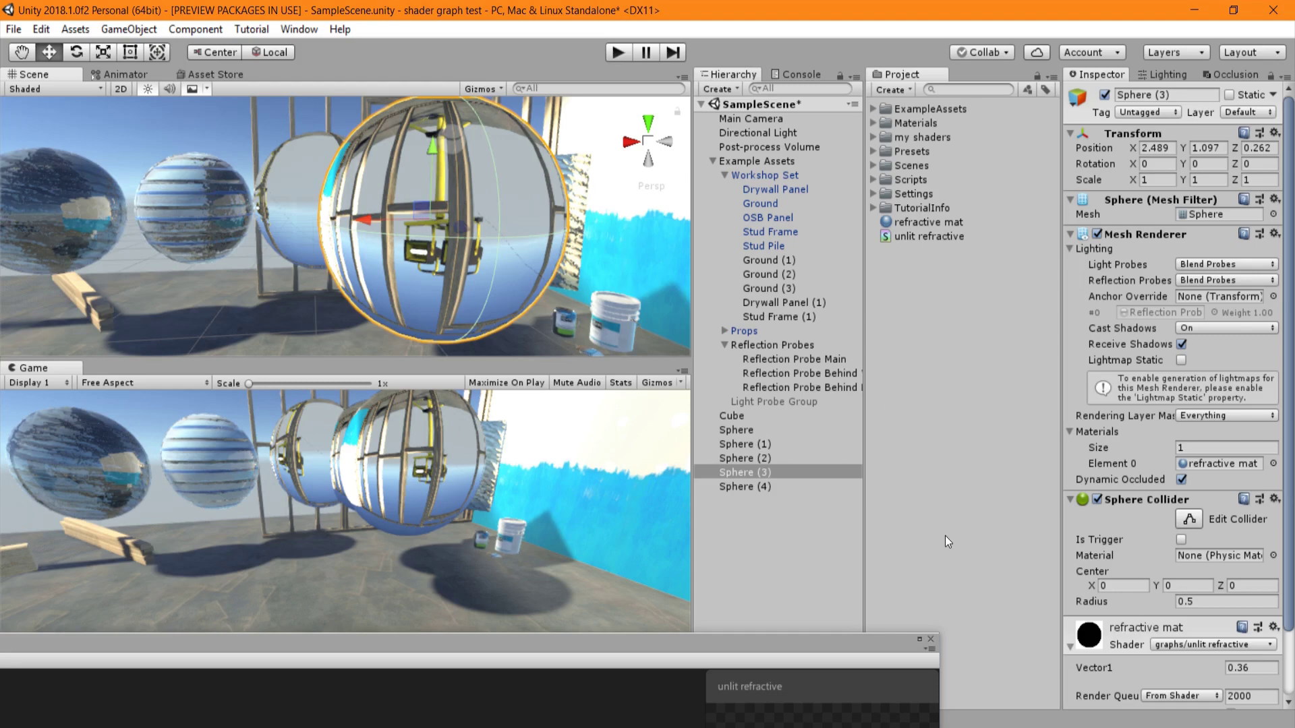
left_click_drag(894, 532, 872, 535)
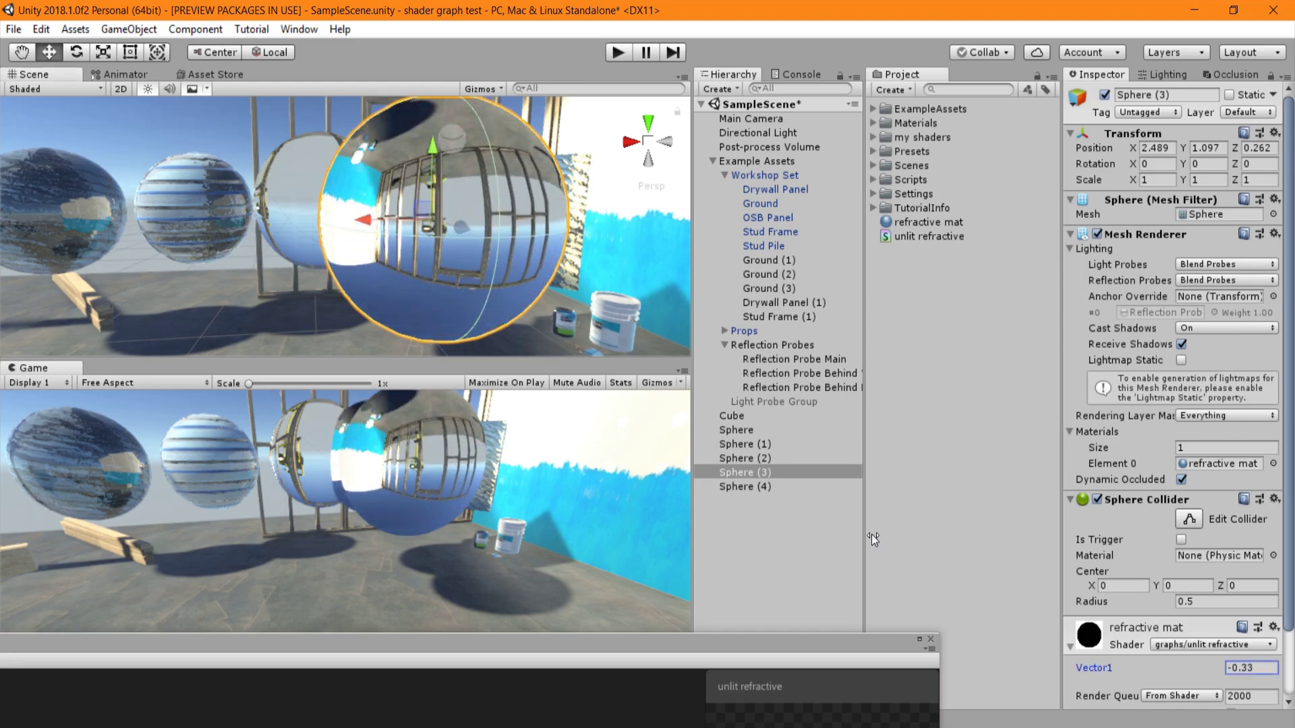
key("BackSpace")
left_click_drag(479, 157, 270, 128, "alt")
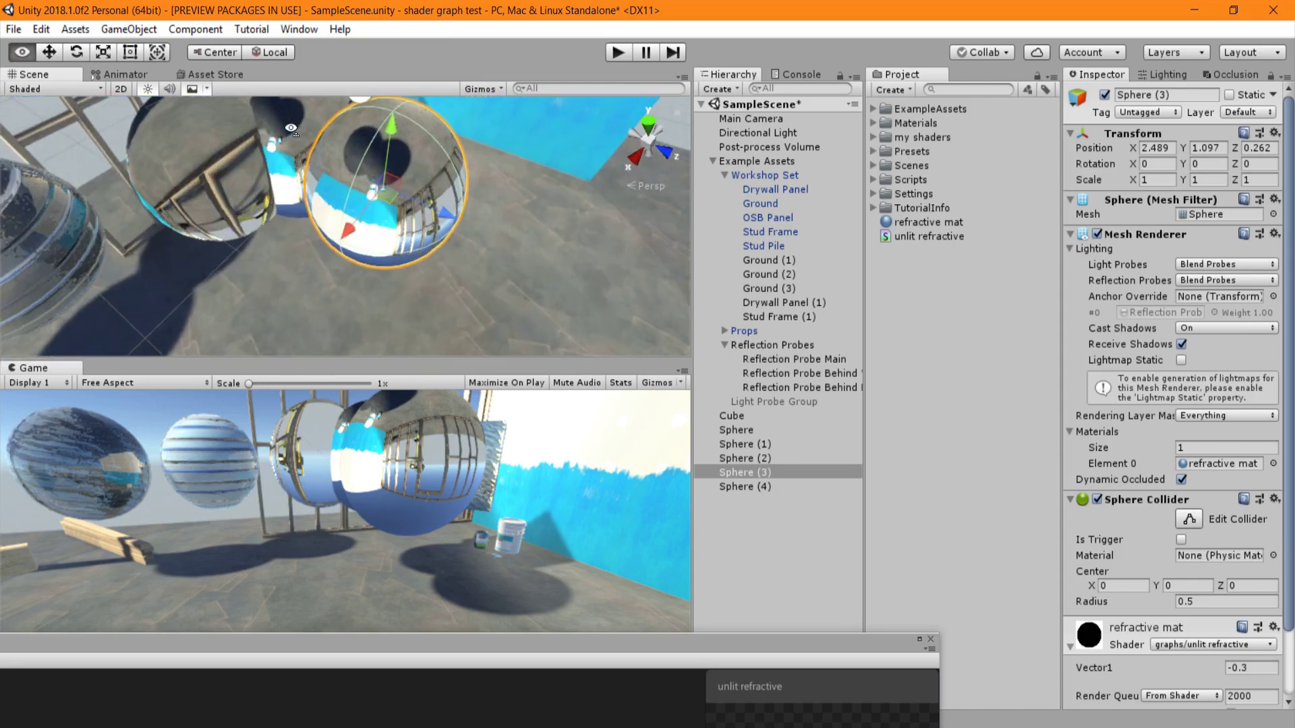
scroll(270, 128, "up", 2)
mouse_move(223, 108)
middle_mouse_down()
mouse_move(299, 174)
mouse_move(240, 101)
mouse_move(245, 114)
middle_mouse_up()
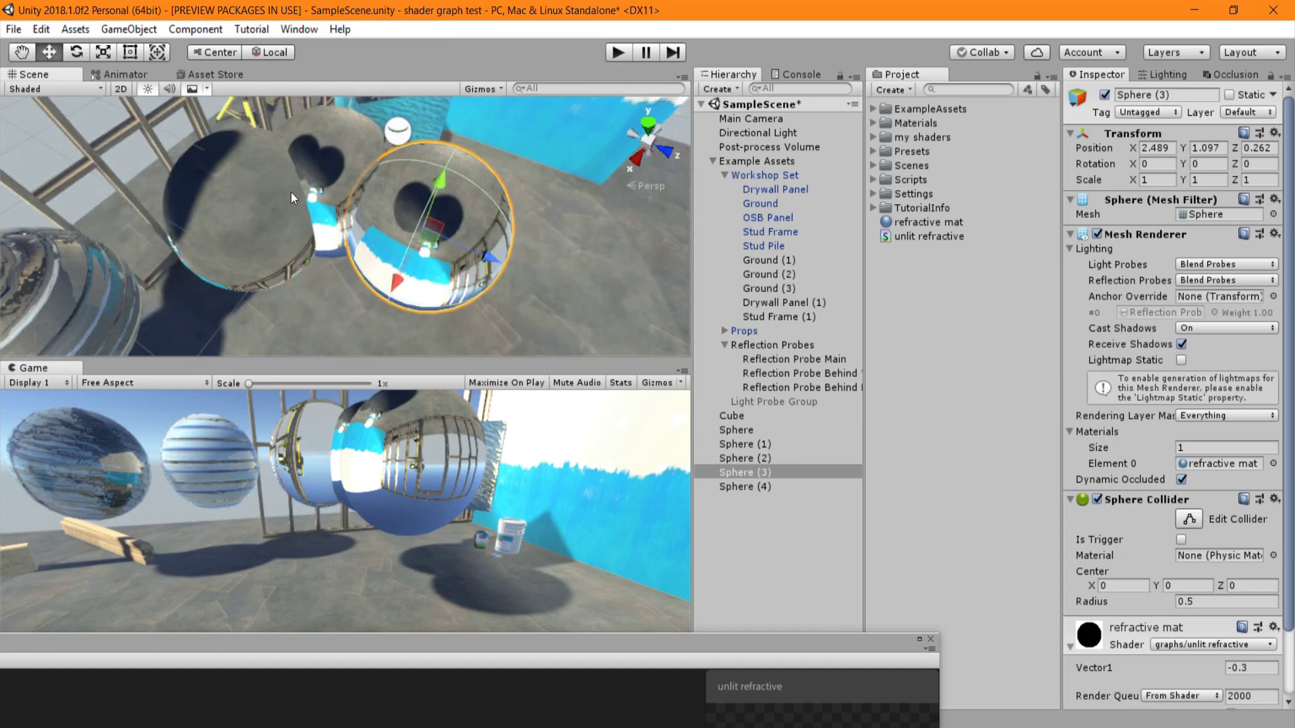
- Examine Reflection Probe Main and how the refractive spheres look from several angles, including the original Sphere
left_click(321, 107)
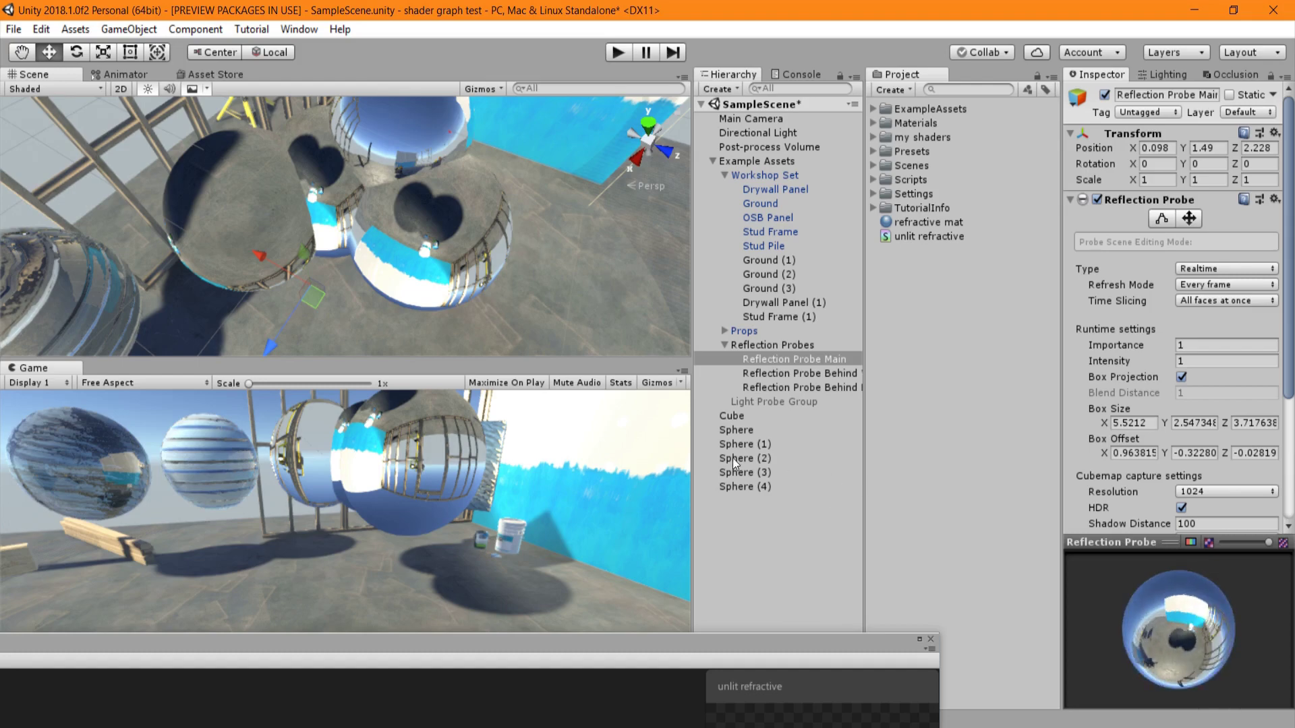
middle_click_drag(260, 270, 310, 197)
right_click_drag(398, 303, 366, 171)
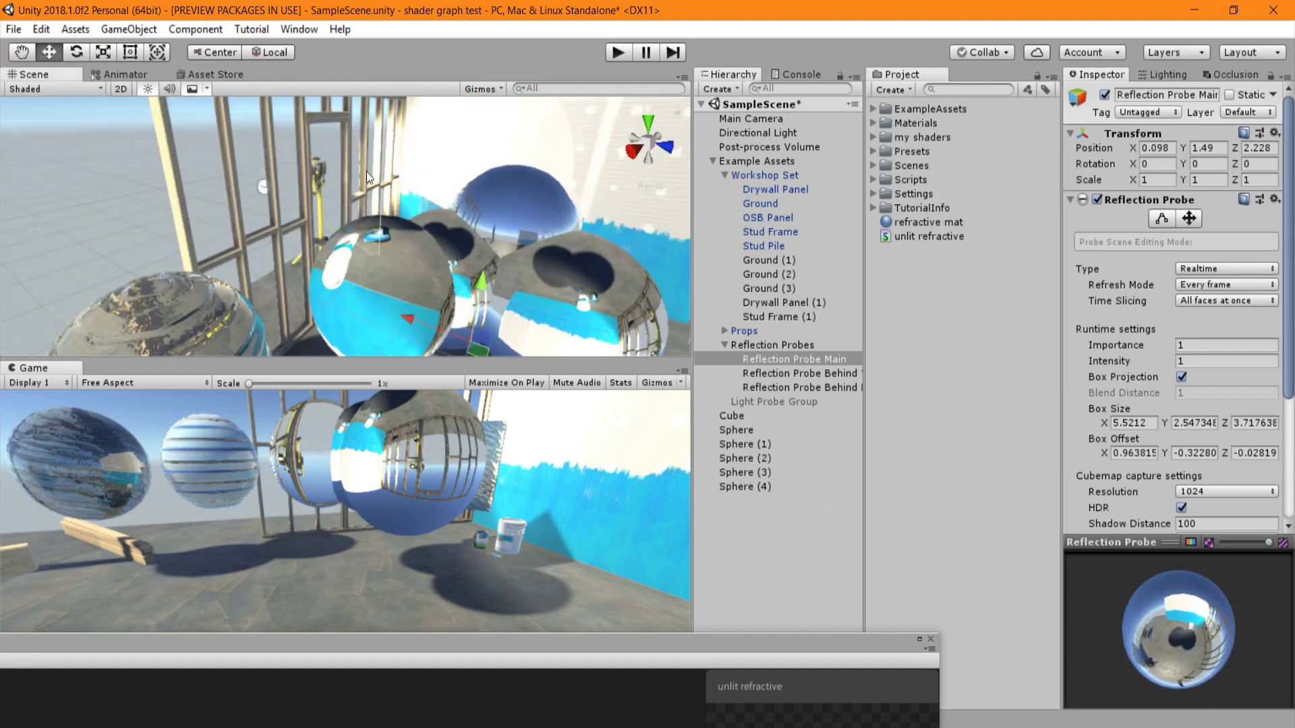
middle_click_drag(431, 243, 326, 170)
left_click(222, 131)
middle_click_drag(222, 131, 274, 164)
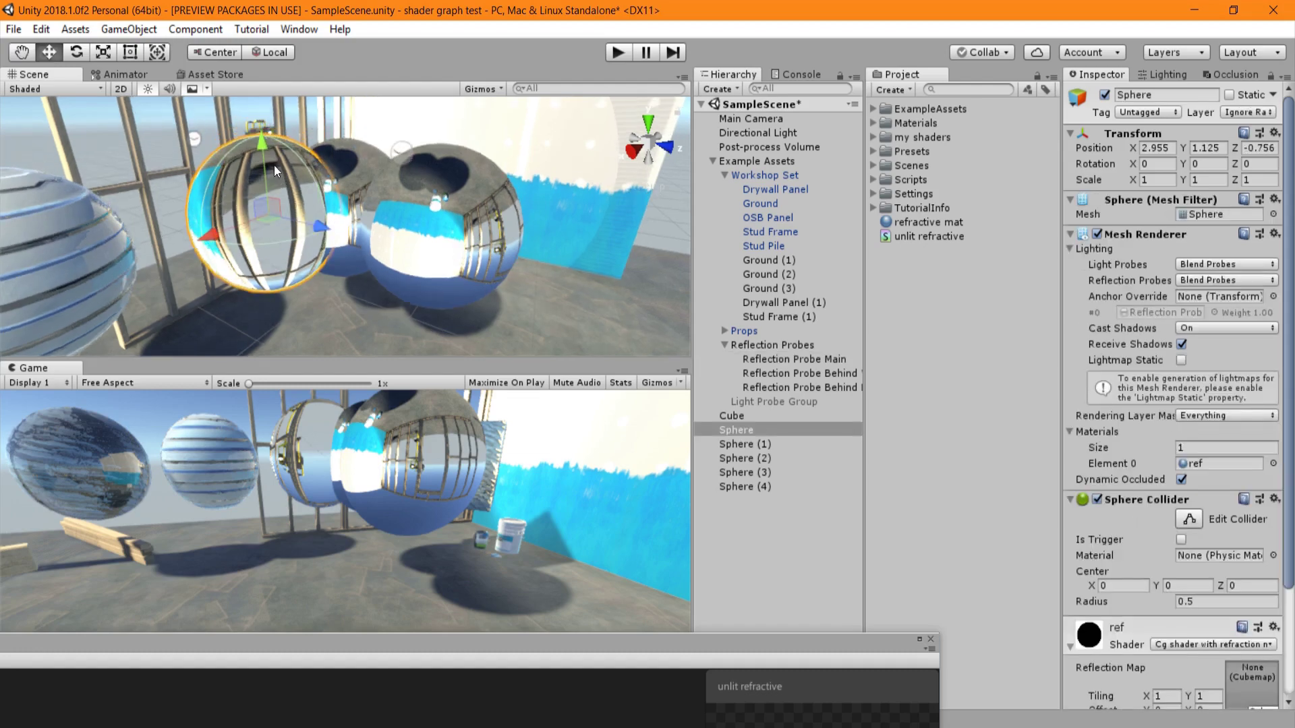
left_click(318, 116)
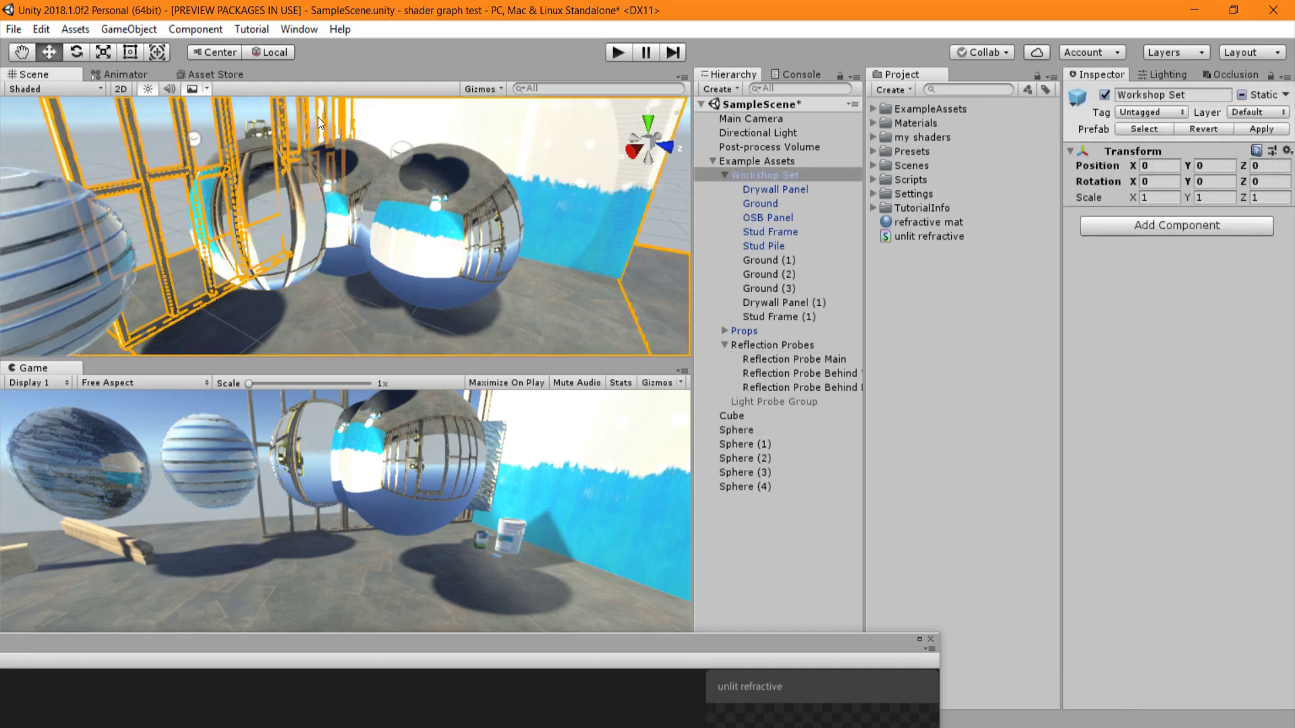
- Include the Ignore Raycast layer in Reflection Probe Main's culling mask
left_click(321, 118)
middle_click_drag(354, 148, 363, 176)
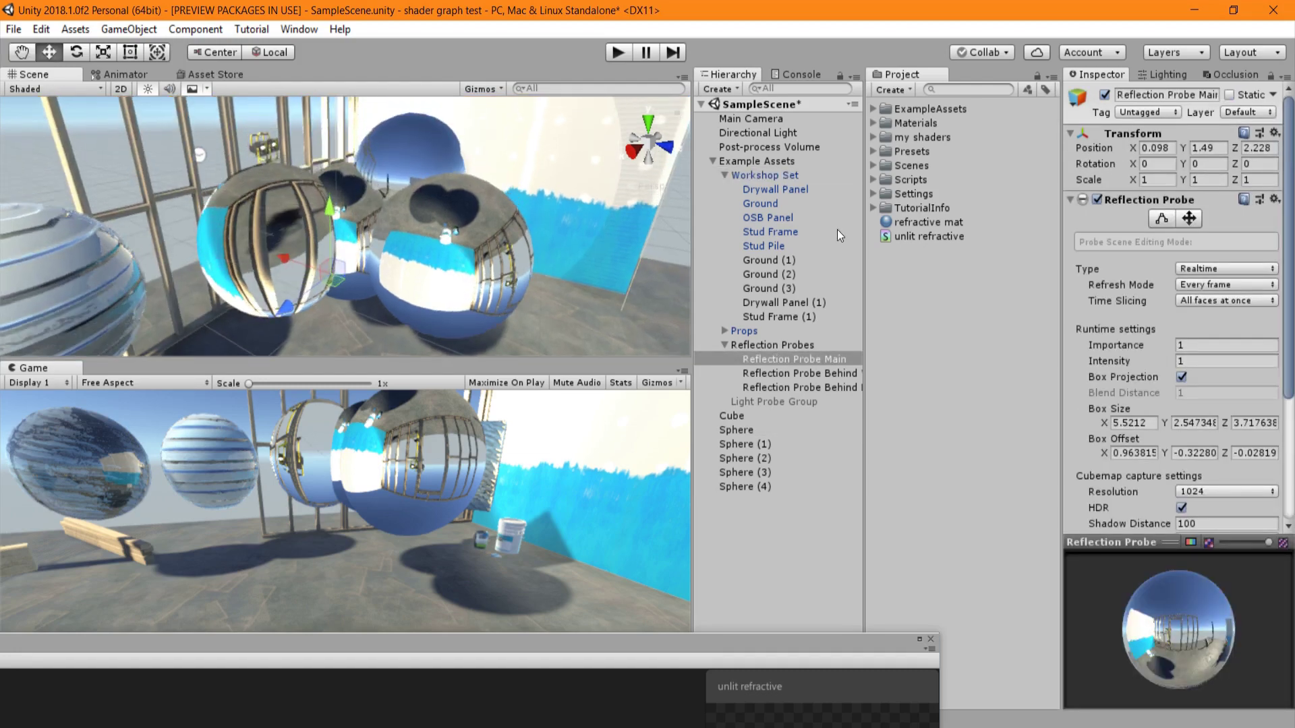
scroll(1172, 308, "down", 5)
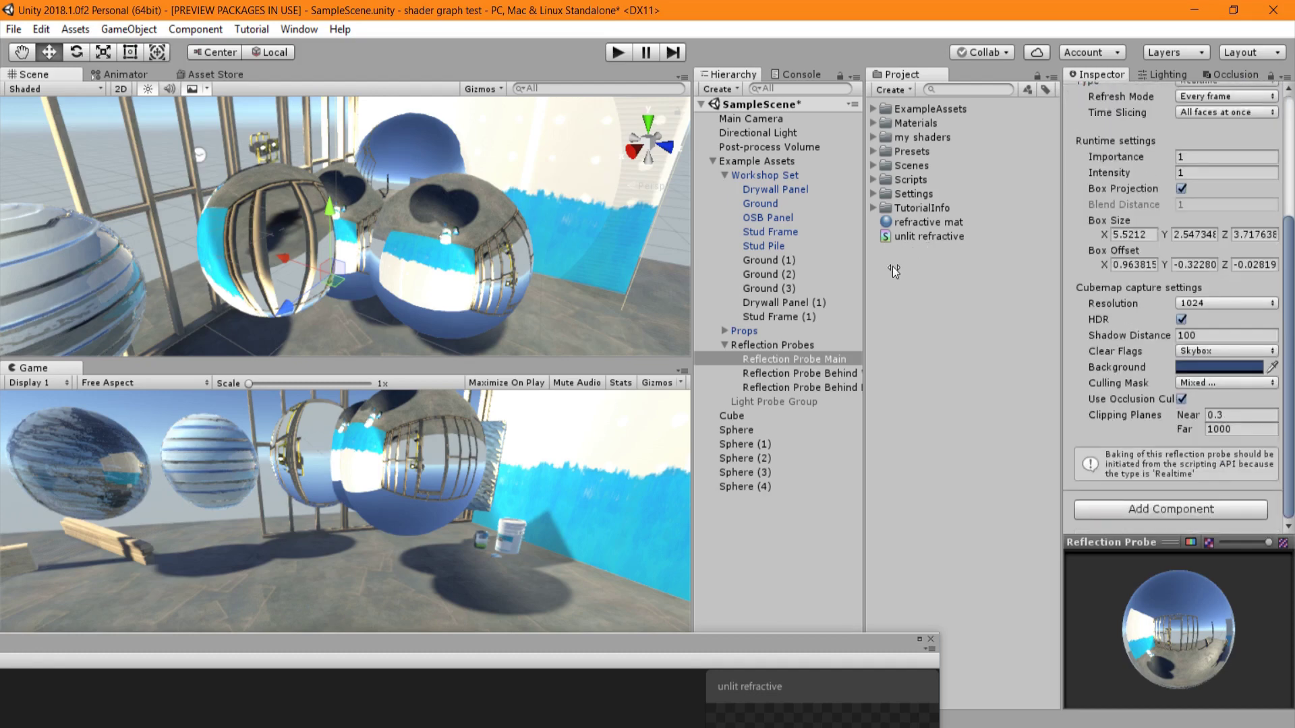
left_click(1212, 383)
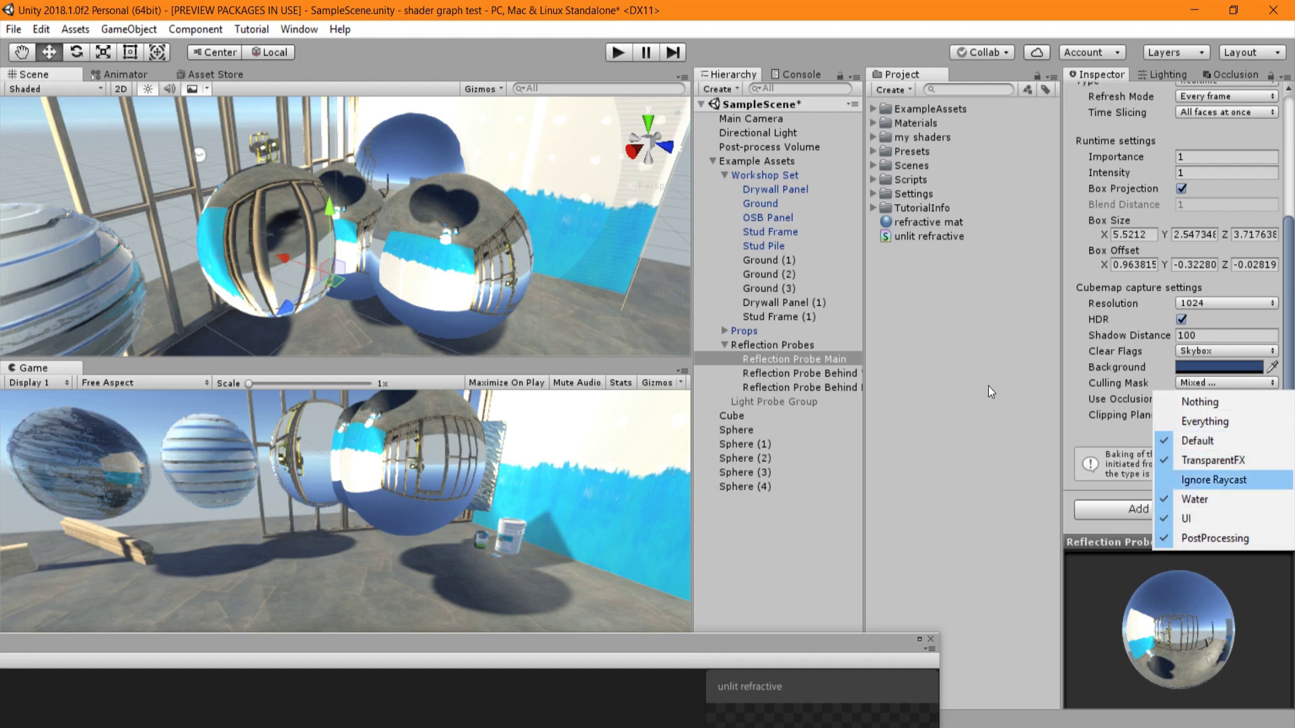
key("Return")
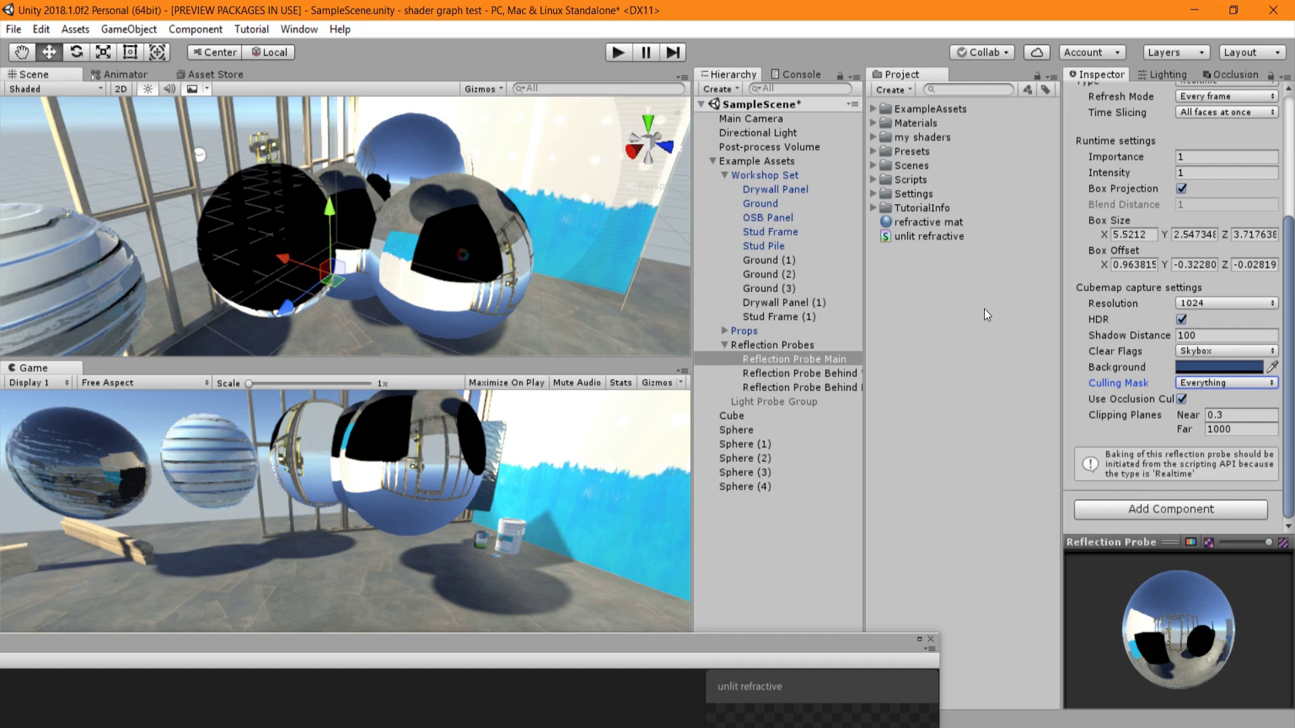
- Exclude the Ignore Raycast layer from Reflection Probe Main's culling mask again
key("Return")
key("Down")
key("Down")
key("Down")
key("Down")
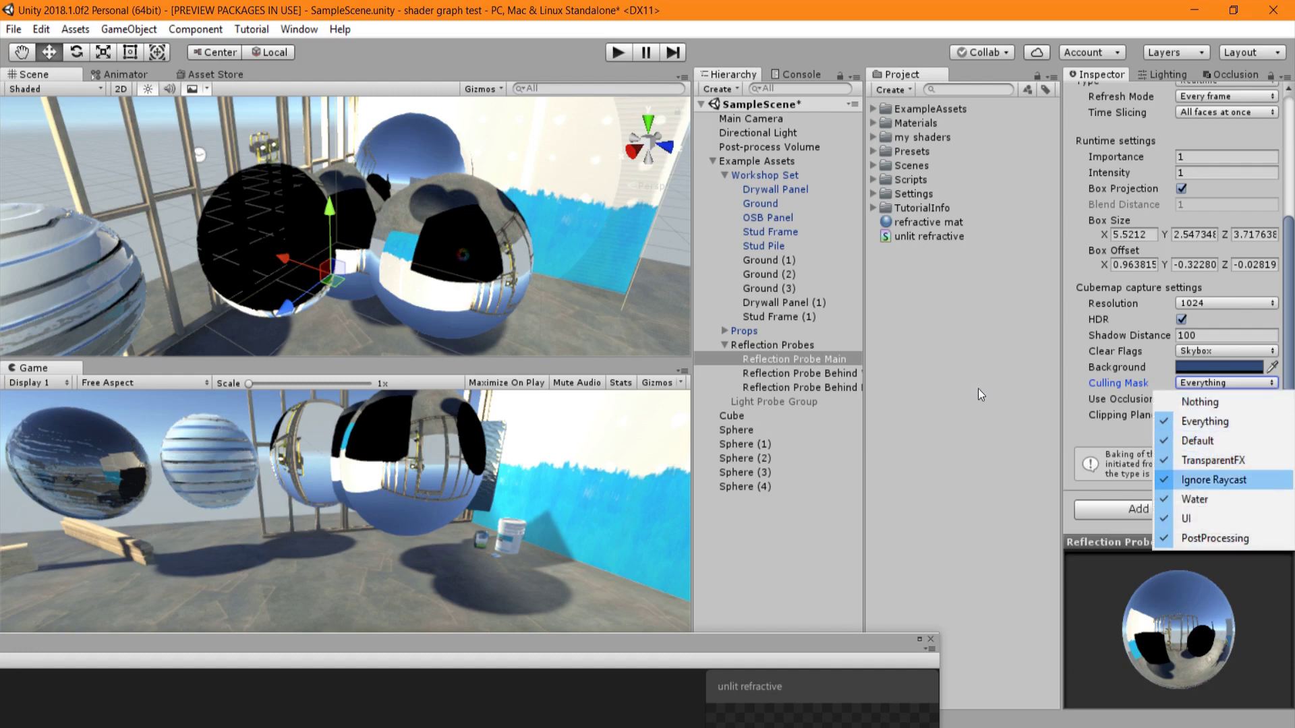
left_click(978, 389)
- Check which layer Sphere and Cube are assigned to
left_click(240, 181)
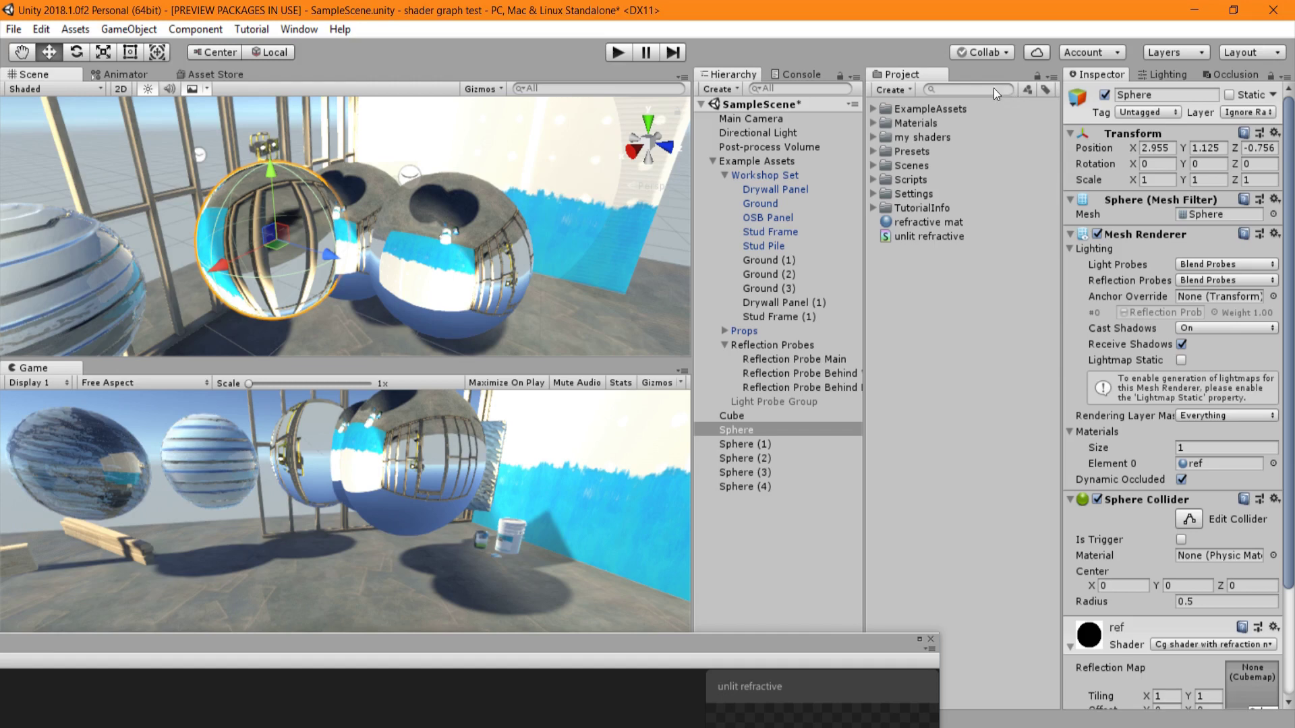
key("Return")
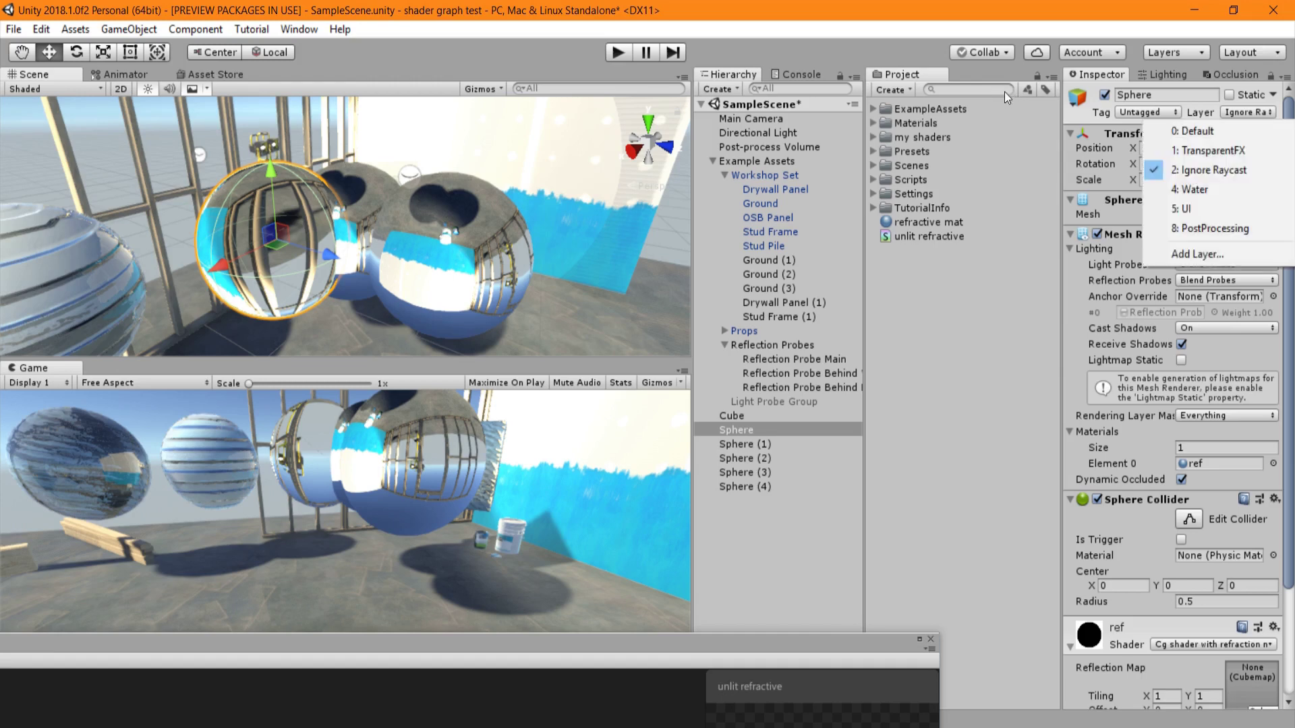
left_click(528, 158)
left_click(326, 131)
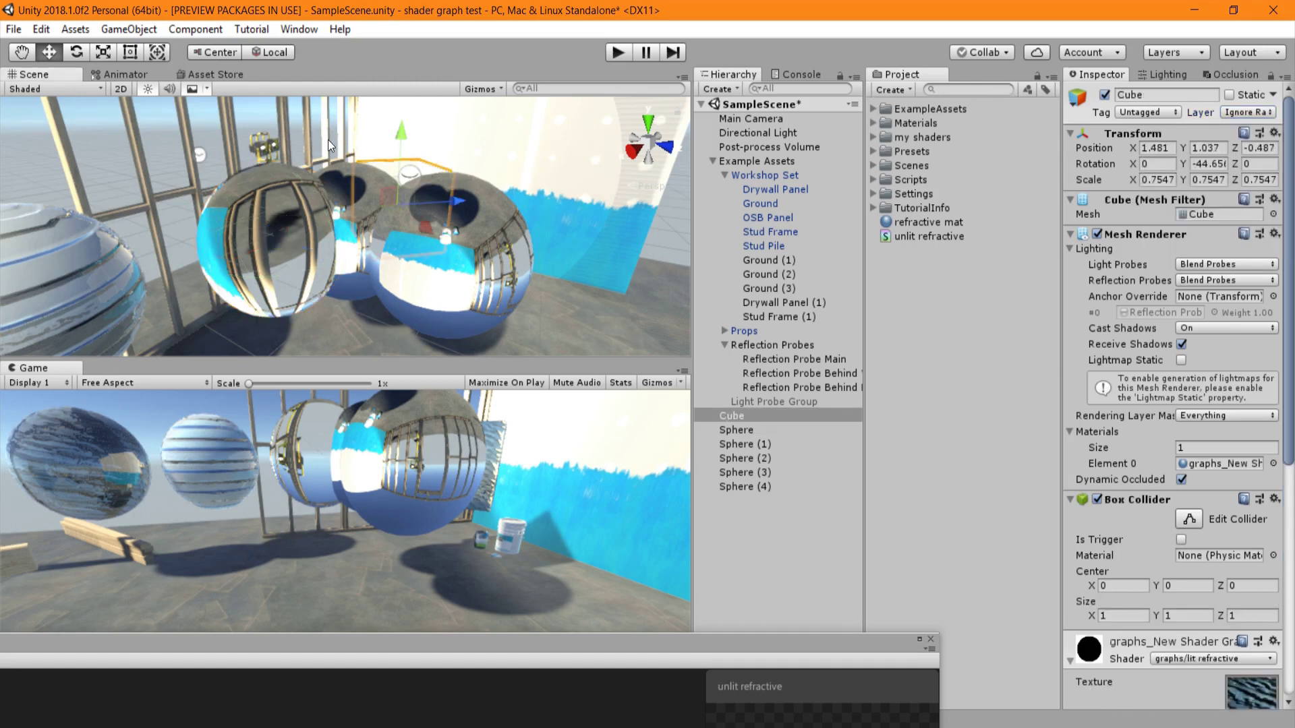
- Inspect Reflection Probe Main and view Sphere (3) up close from the front
left_click(189, 154)
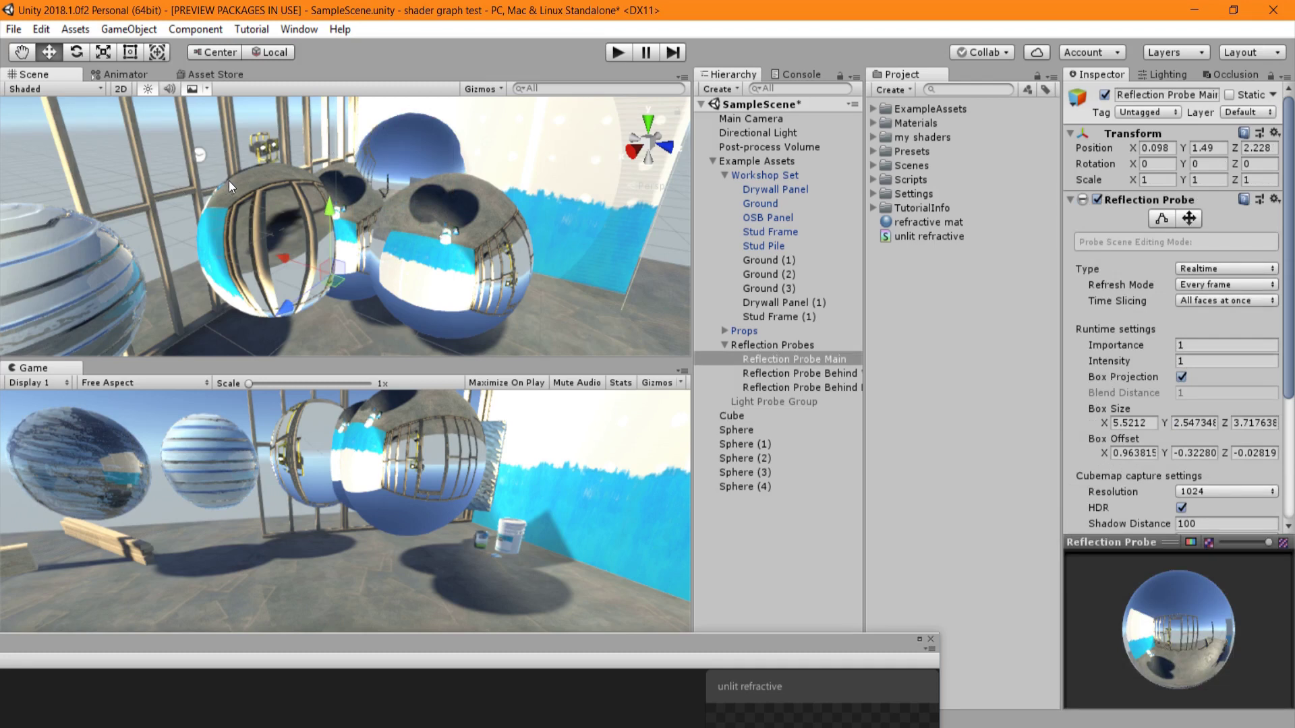
left_click(391, 212)
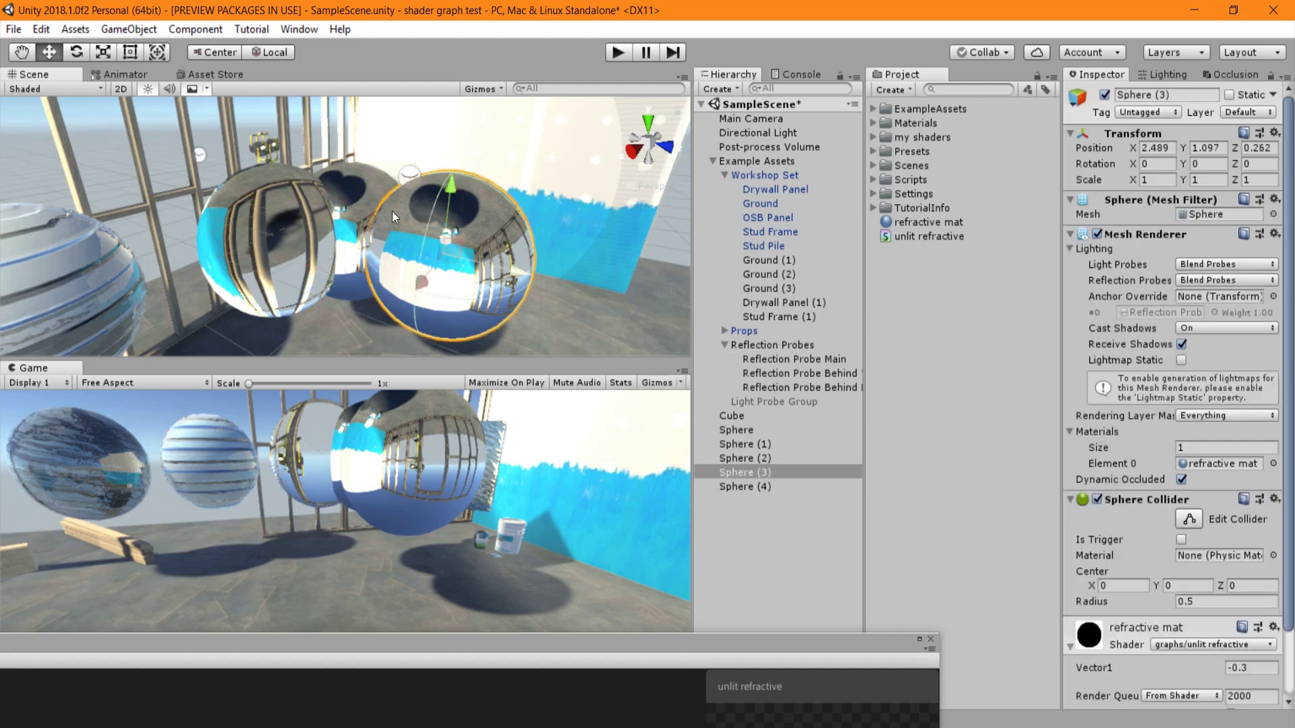
right_click_drag(391, 212, 354, 194)
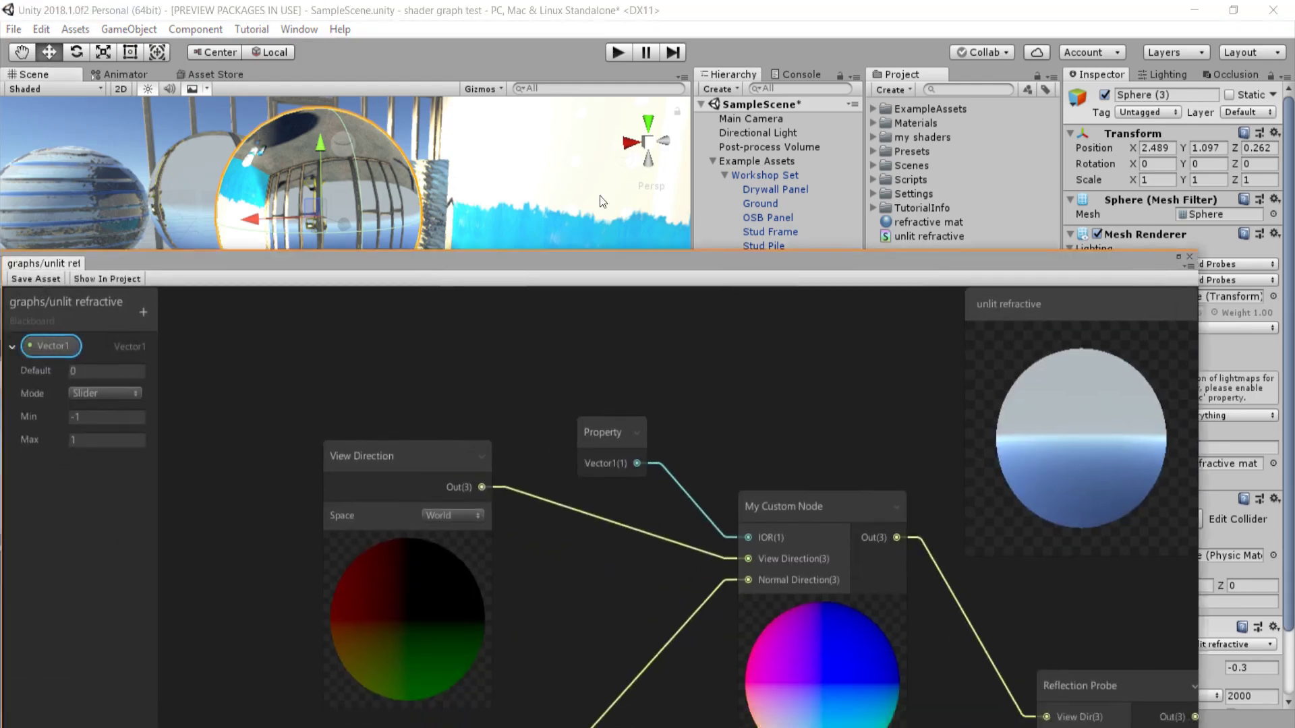
- Examine the unlit refractive graph from its input nodes through My Custom Node to the Unlit Master, and move its window aside
left_click_drag(600, 196, 600, 100)
scroll(602, 379, "down", 2)
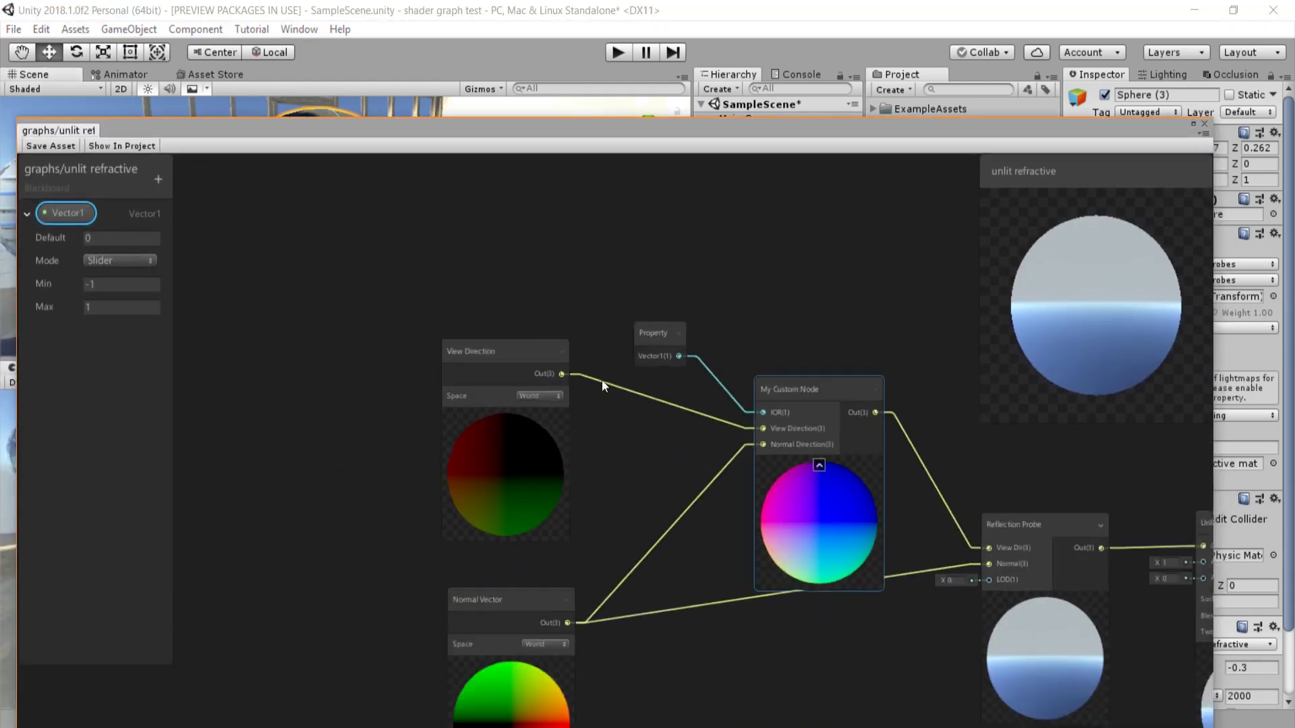
middle_click_drag(602, 379, 397, 271)
left_click(550, 407)
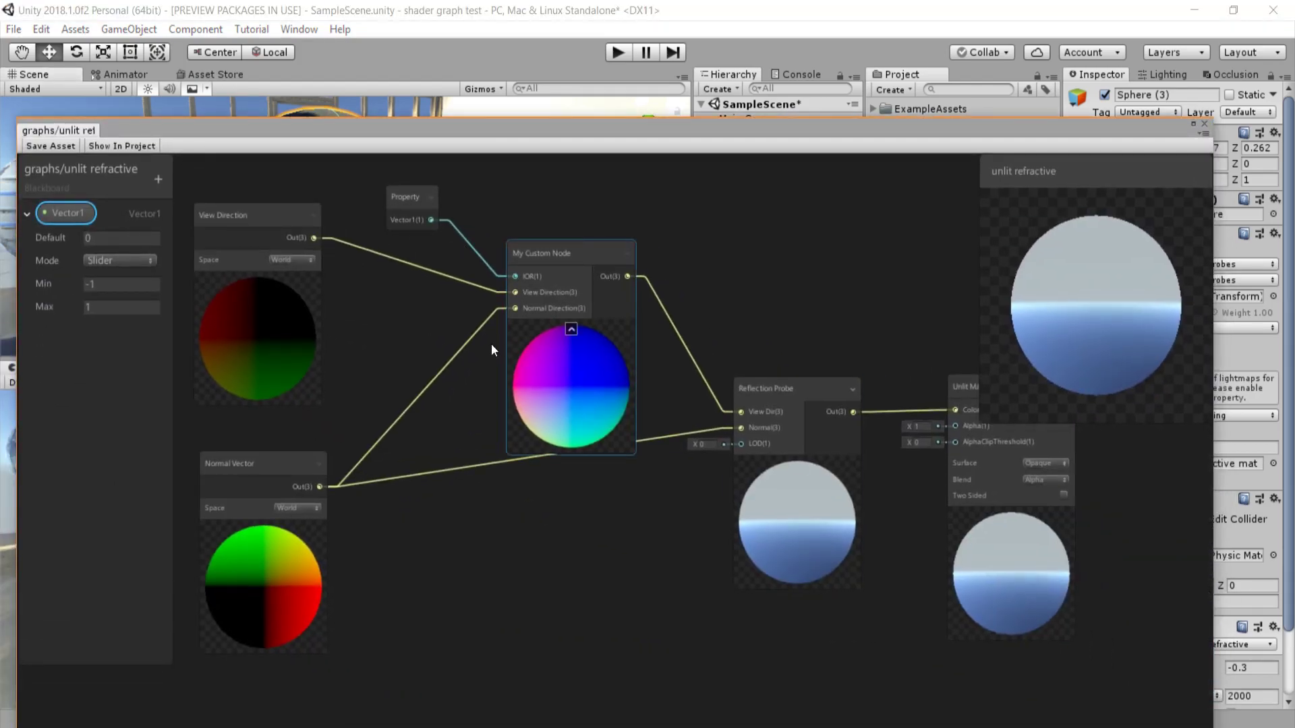
middle_click_drag(496, 341, 534, 353)
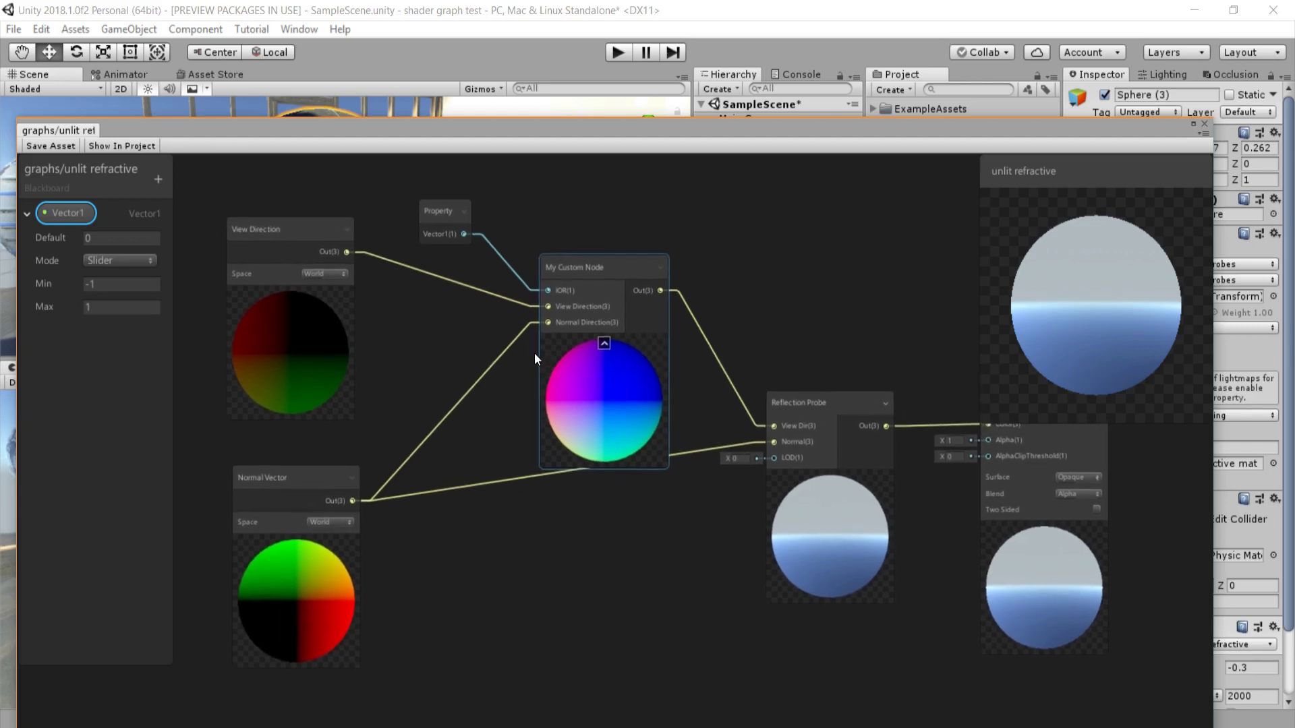
middle_click_drag(485, 208, 496, 243)
left_click(489, 241)
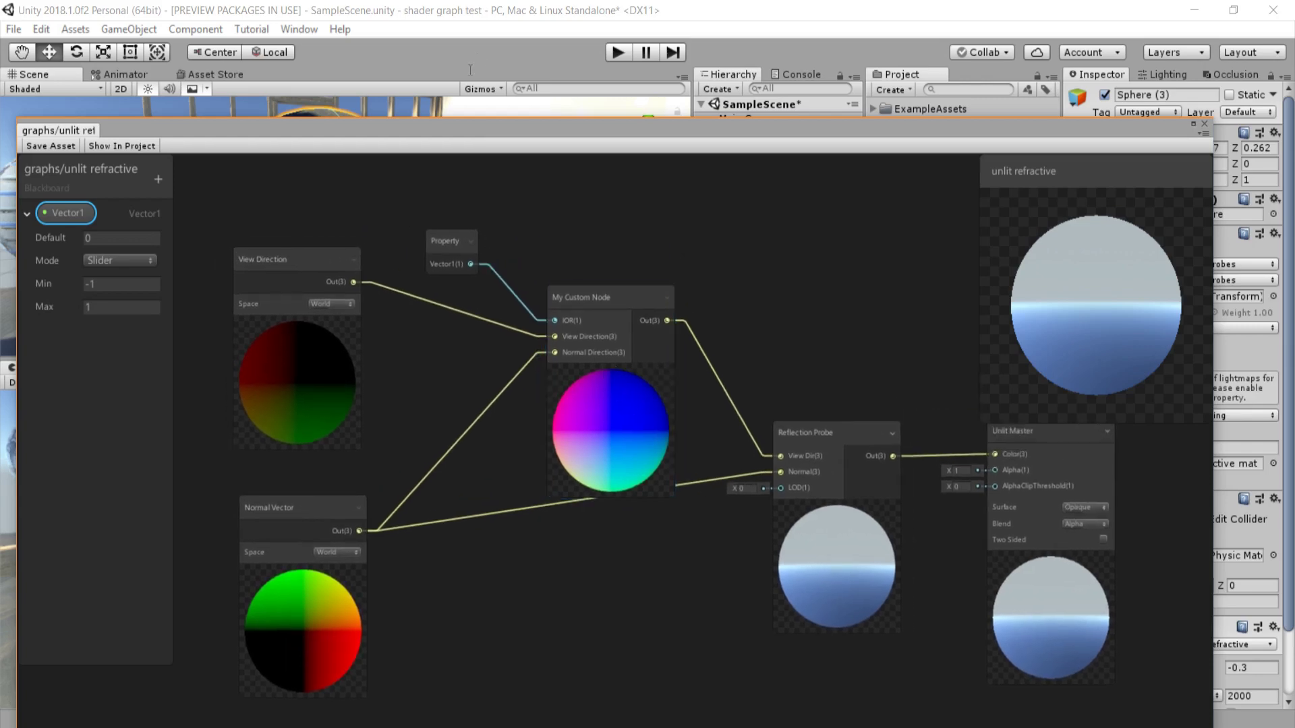
left_click(564, 107)
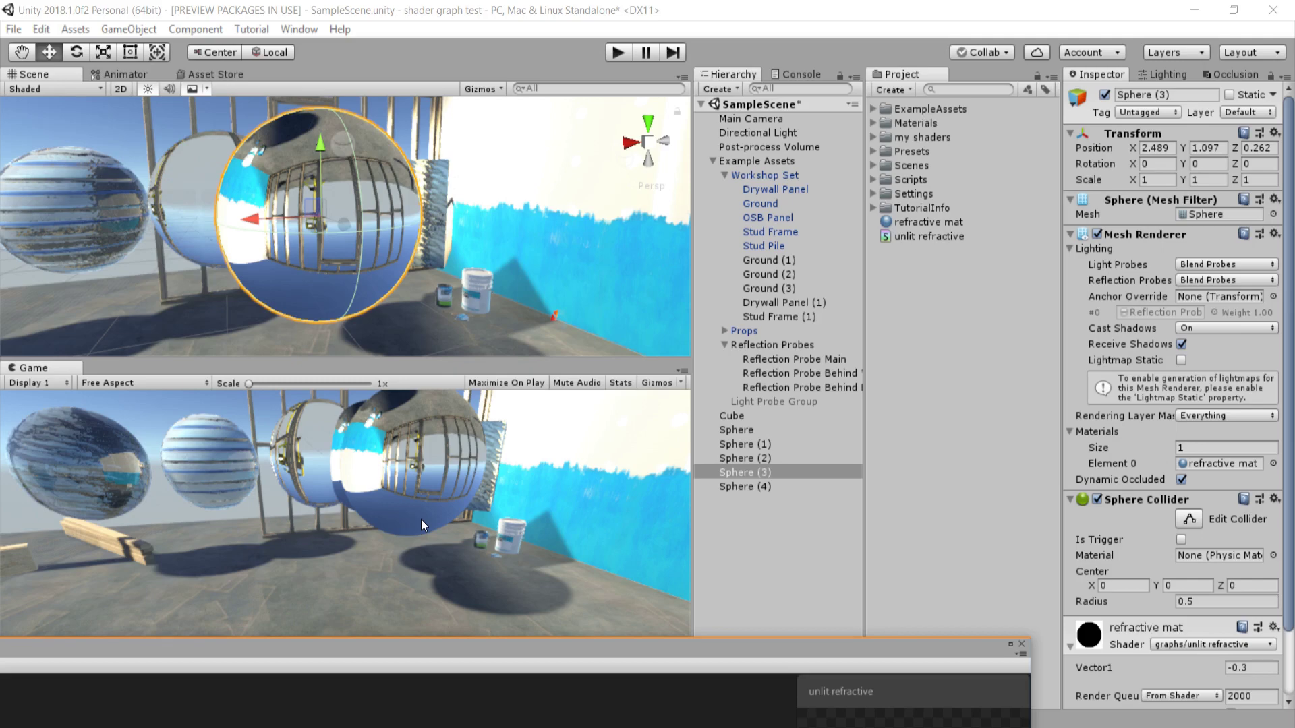
left_click_drag(421, 520, 390, 527)
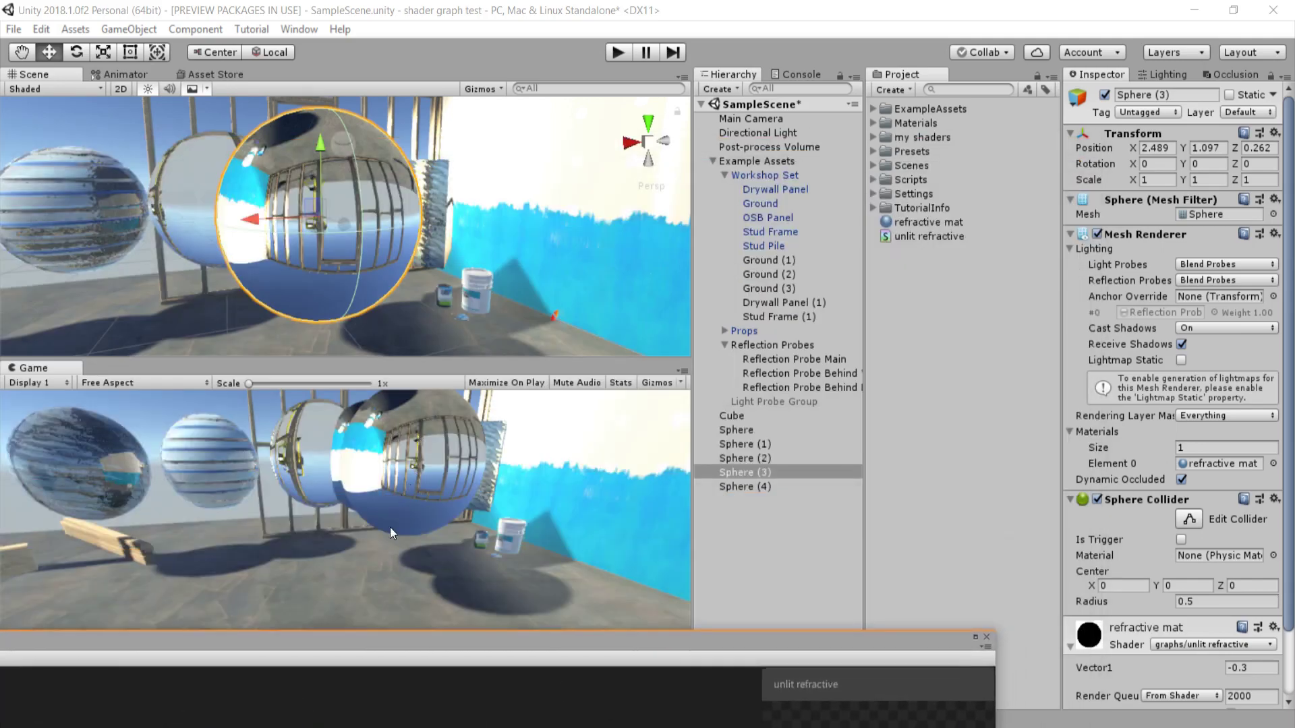
- Open the ShaderGraphNode script from the my shaders folder in MonoDevelop
left_click(699, 108)
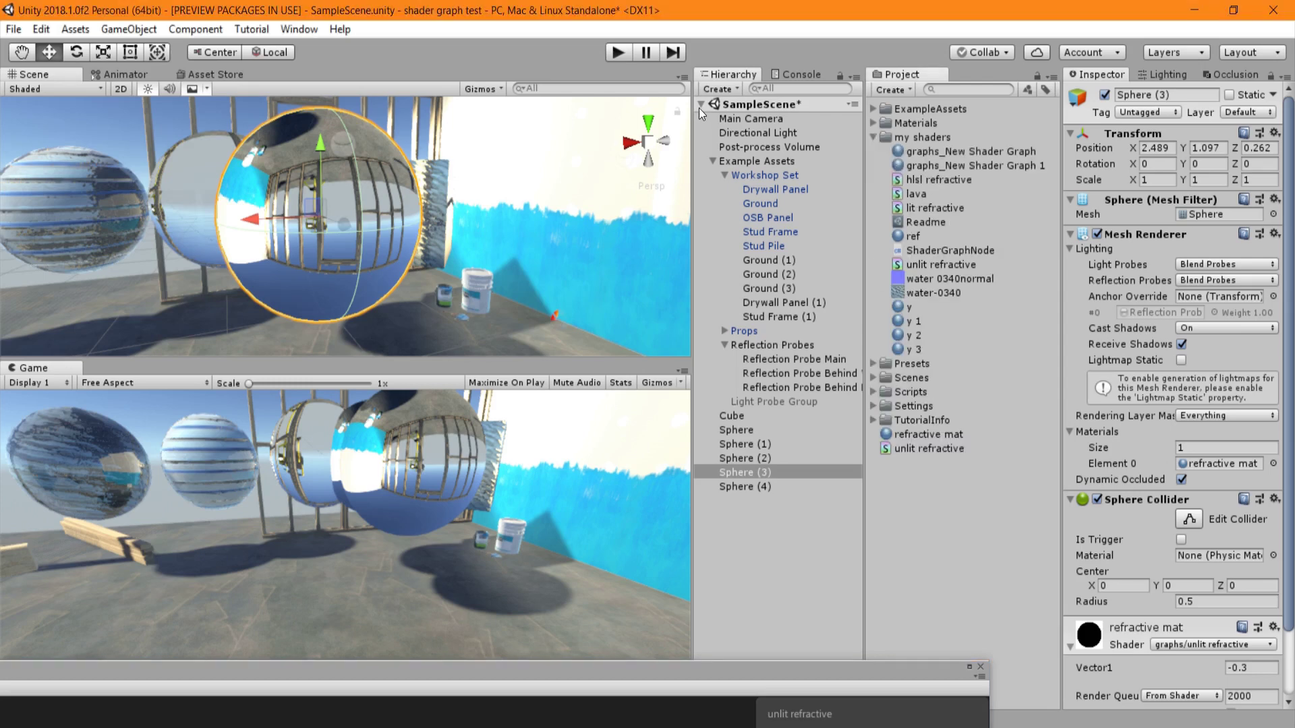
left_click(950, 250)
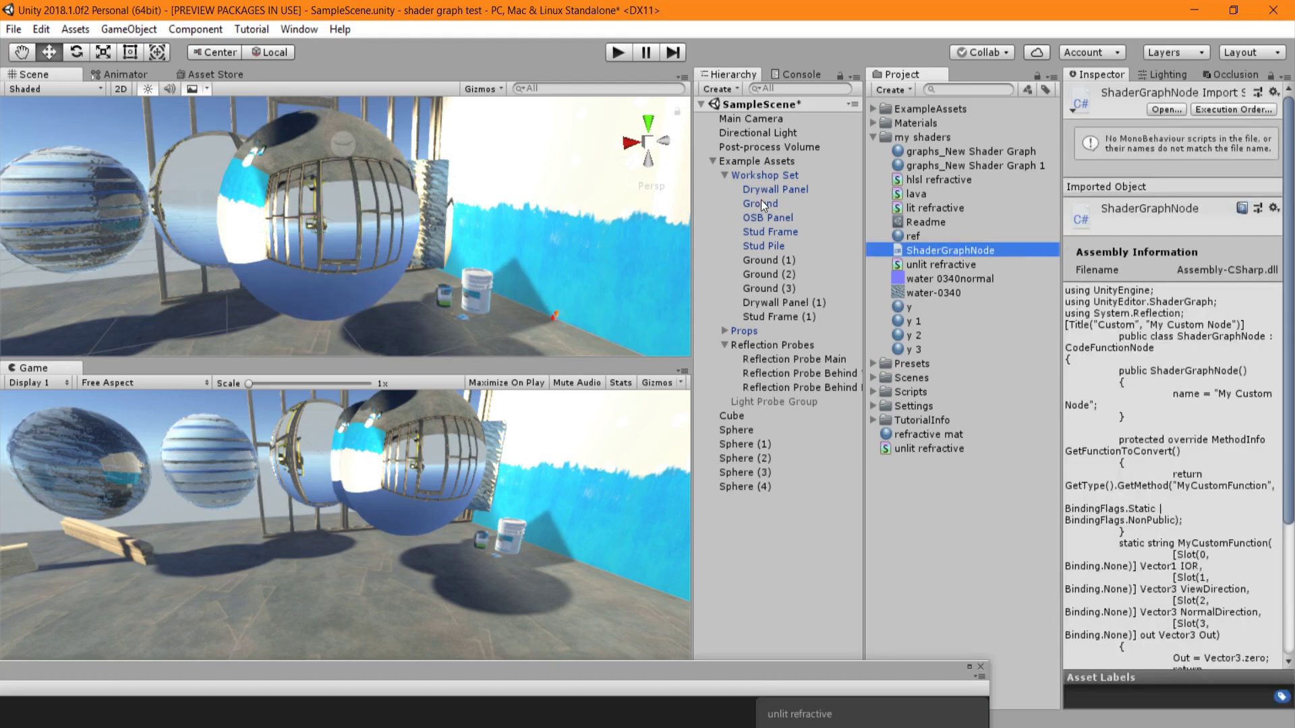
double_click(951, 250)
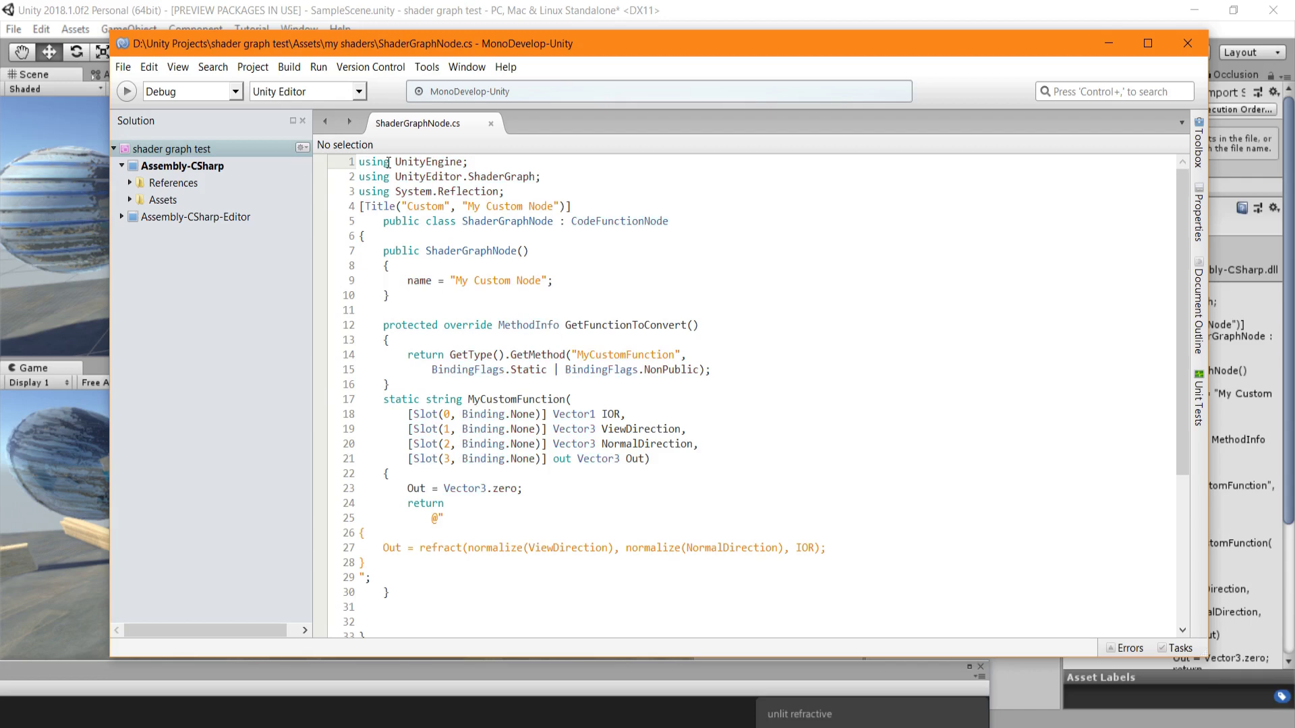
- Examine the script's Title attribute, its CodeFunctionNode base class and the node name set in the constructor
left_click_drag(571, 206, 359, 205)
left_click(523, 206)
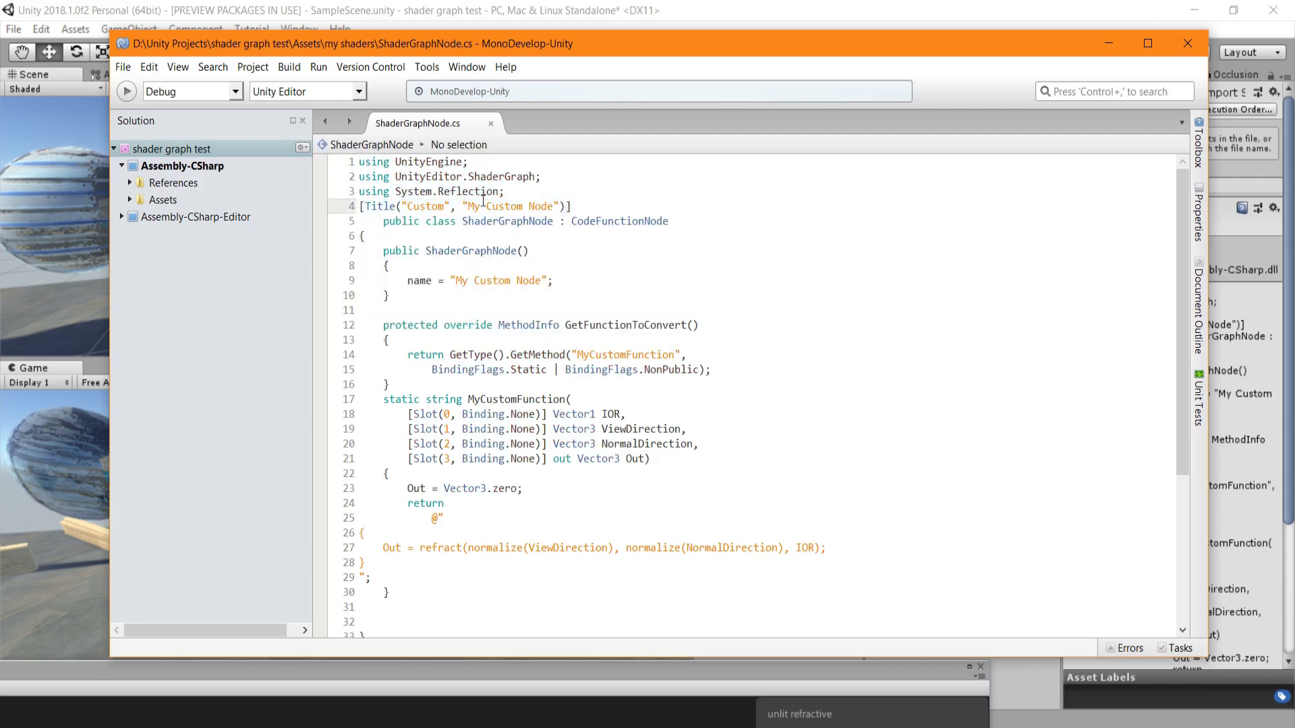
double_click(425, 206)
double_click(626, 222)
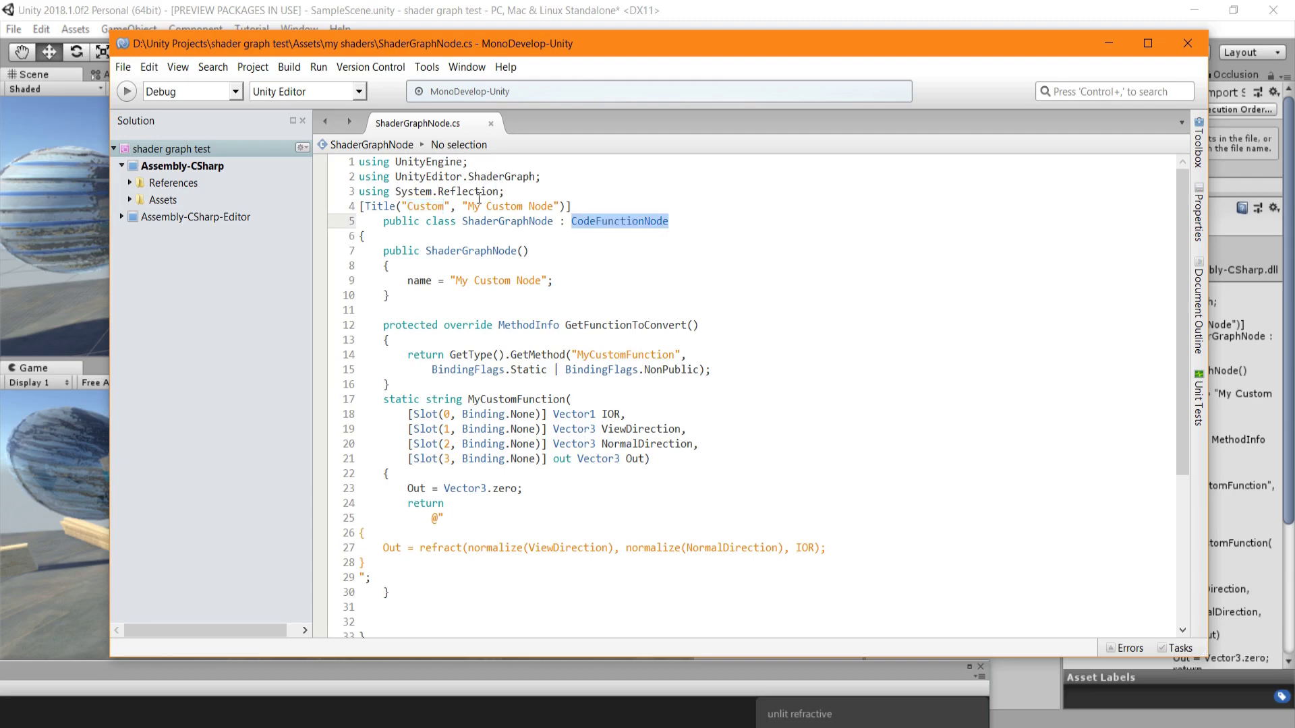
key("Down")
key("Down")
key("Down")
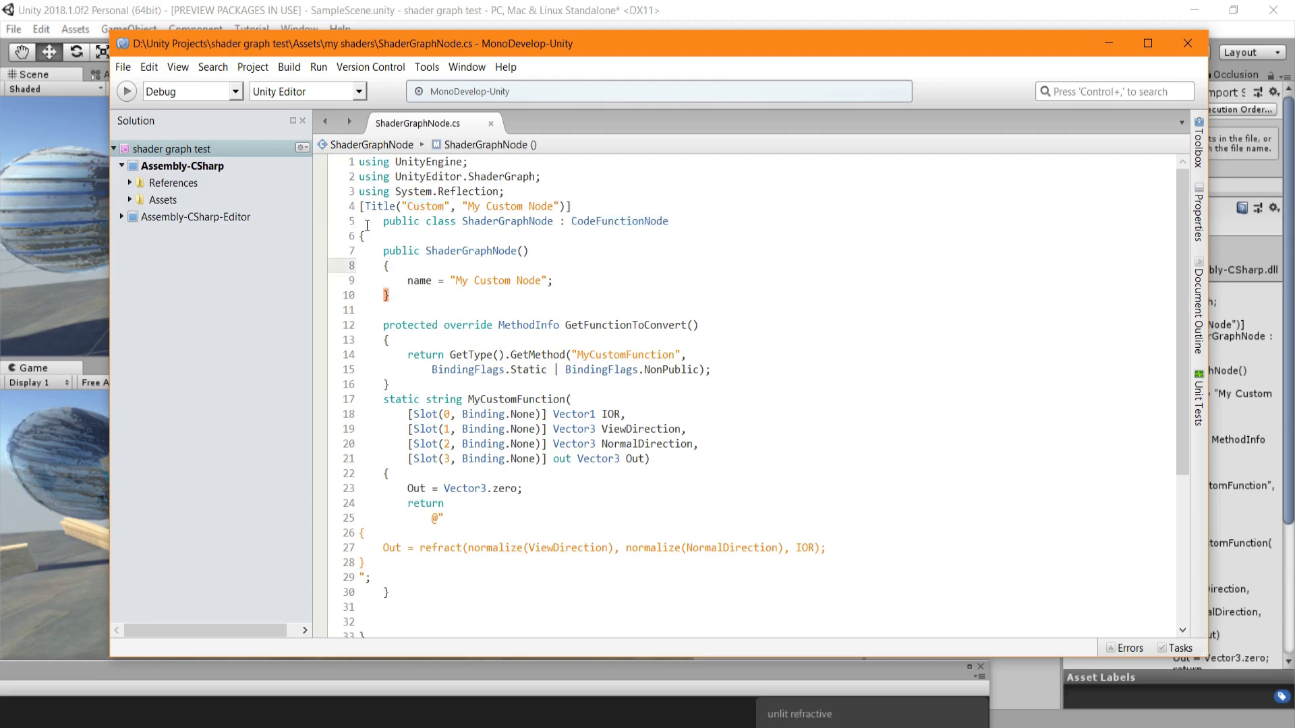
left_click_drag(456, 281, 552, 281)
key("Left")
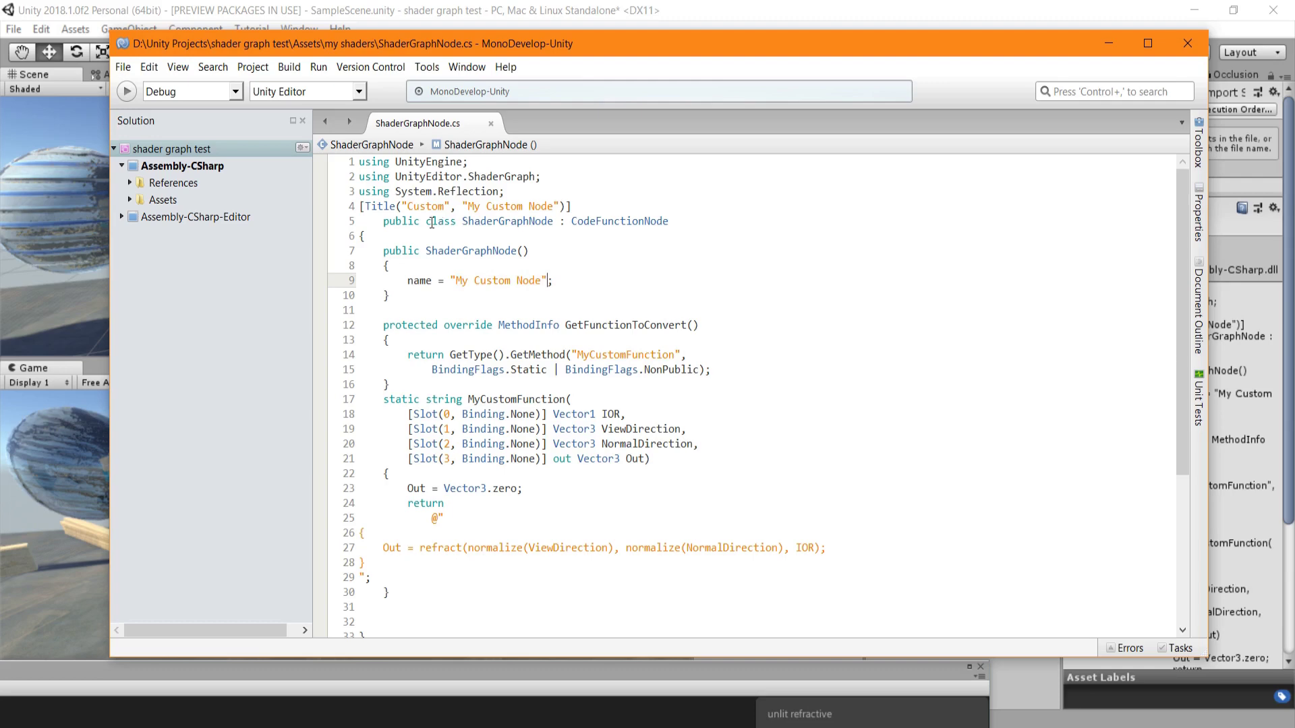
- Examine the GetFunctionToConvert method that points to MyCustomFunction
scroll(432, 224, "down", 1)
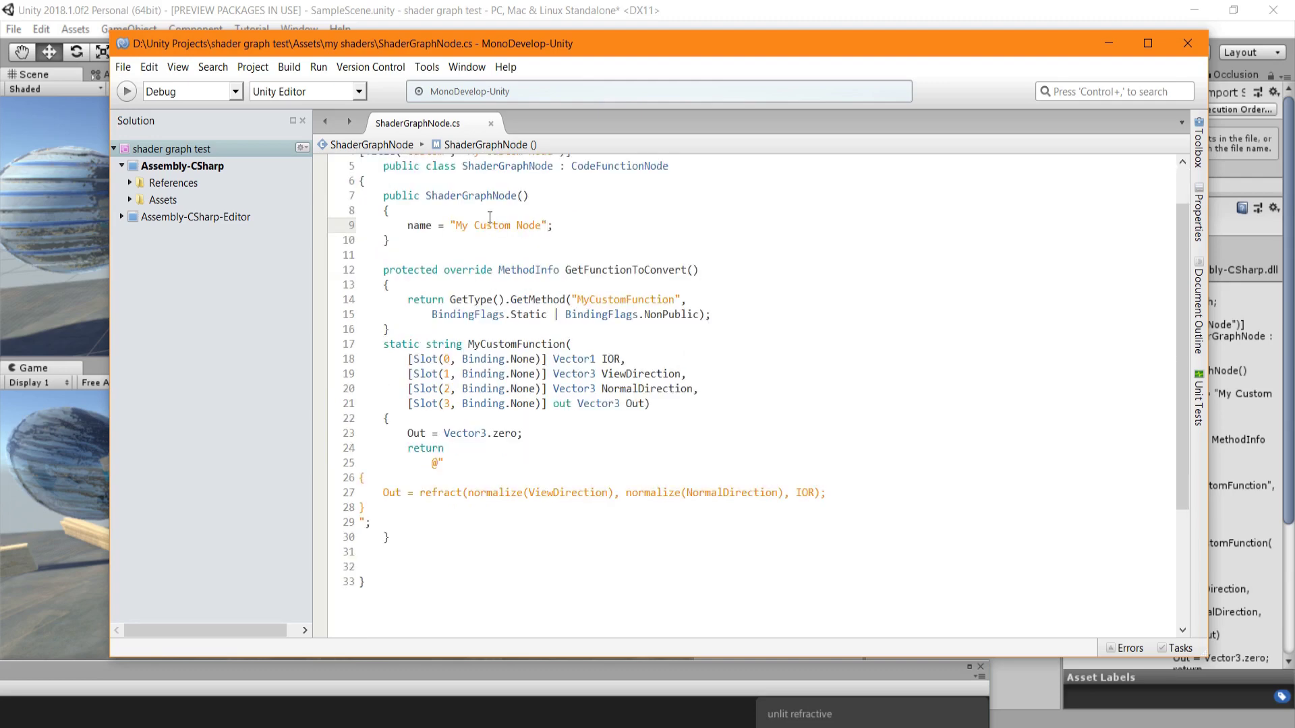
key("Down")
key("Down")
key("Down")
key("Home")
key("shift+Down")
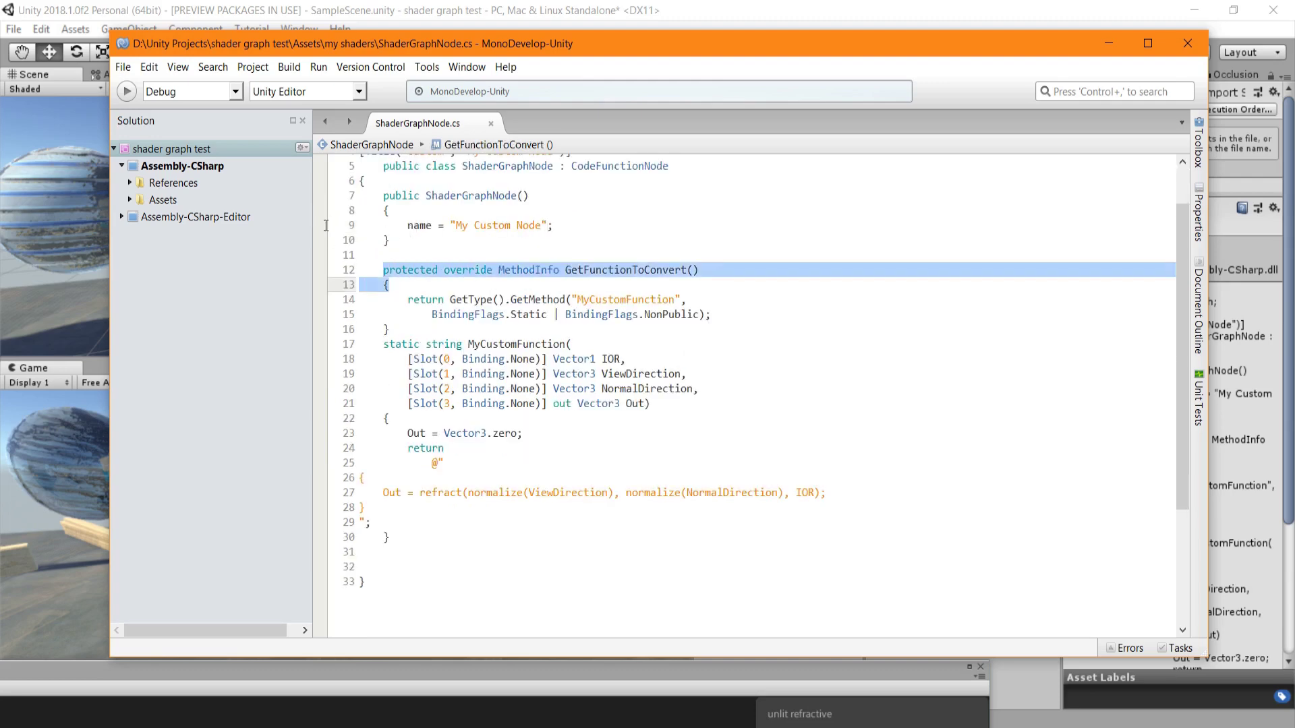
key("shift+Down")
key("shift+Down")
key("shift+Down")
key("shift+End")
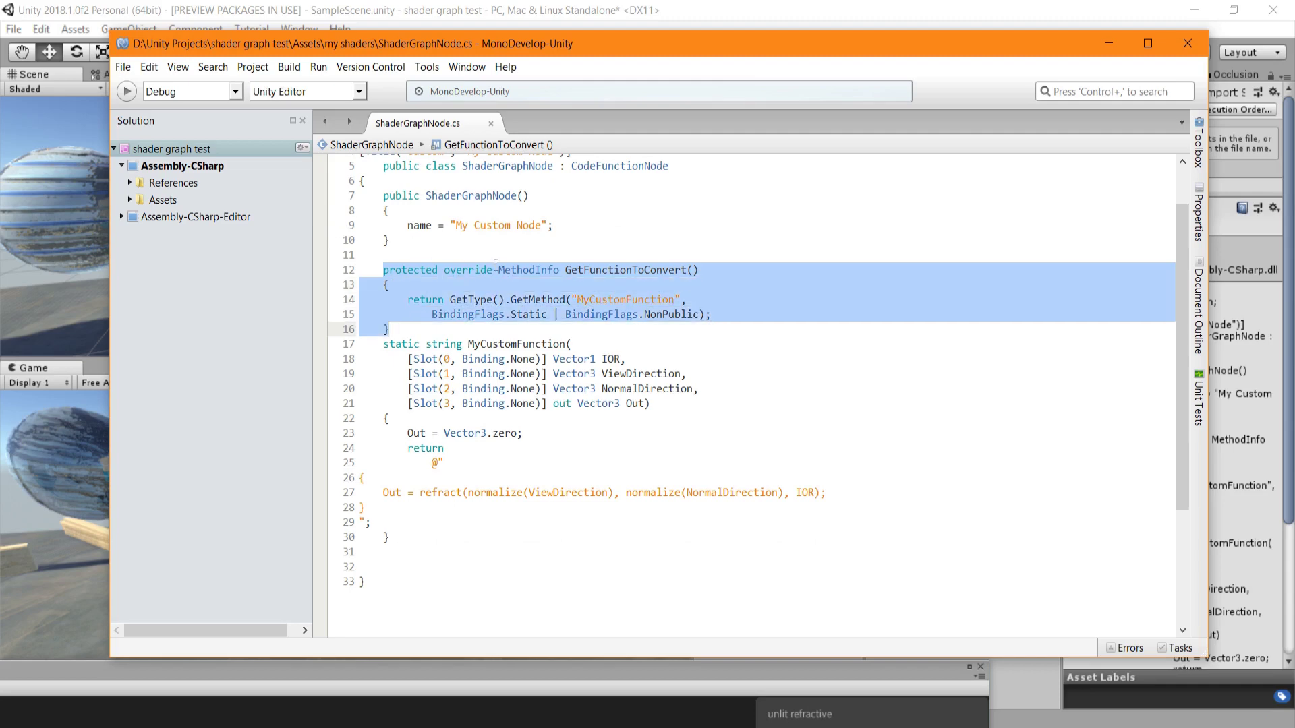
left_click(620, 331)
- Examine MyCustomFunction's input and output slots and the line that initialises Out
double_click(574, 359)
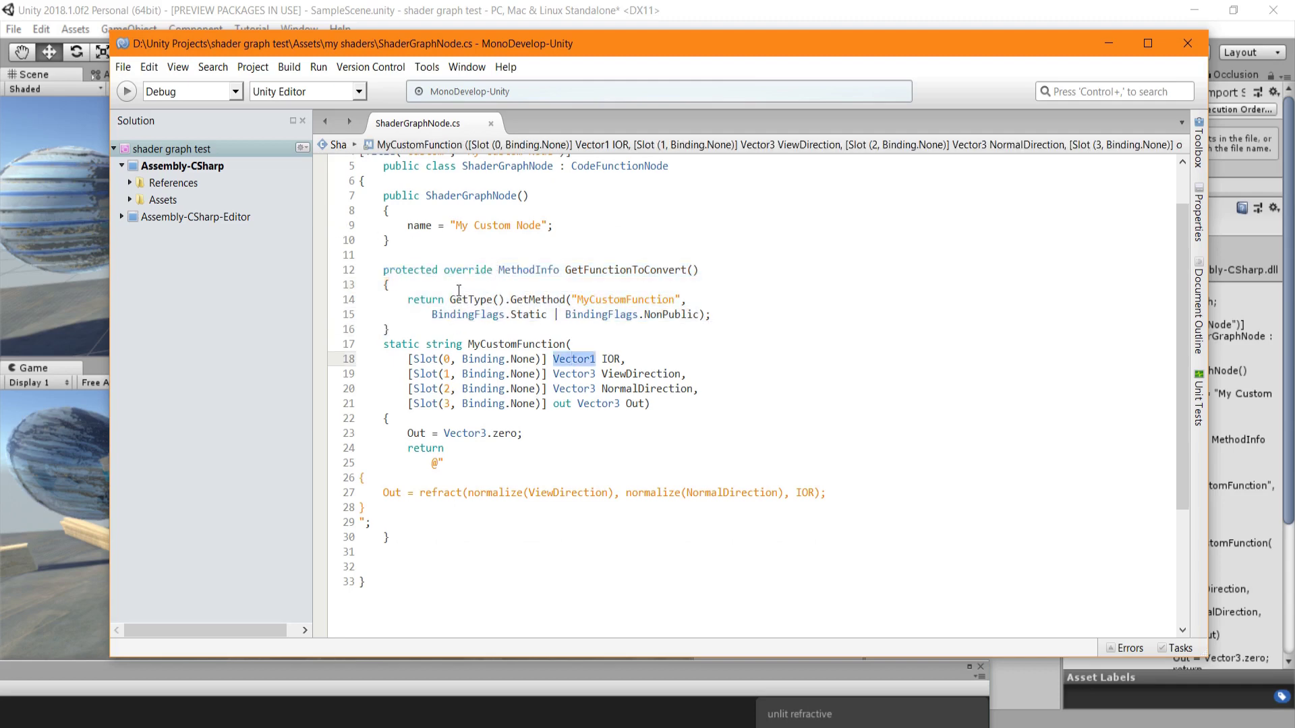
double_click(610, 358)
key("ctrl+Left")
key("ctrl+Right")
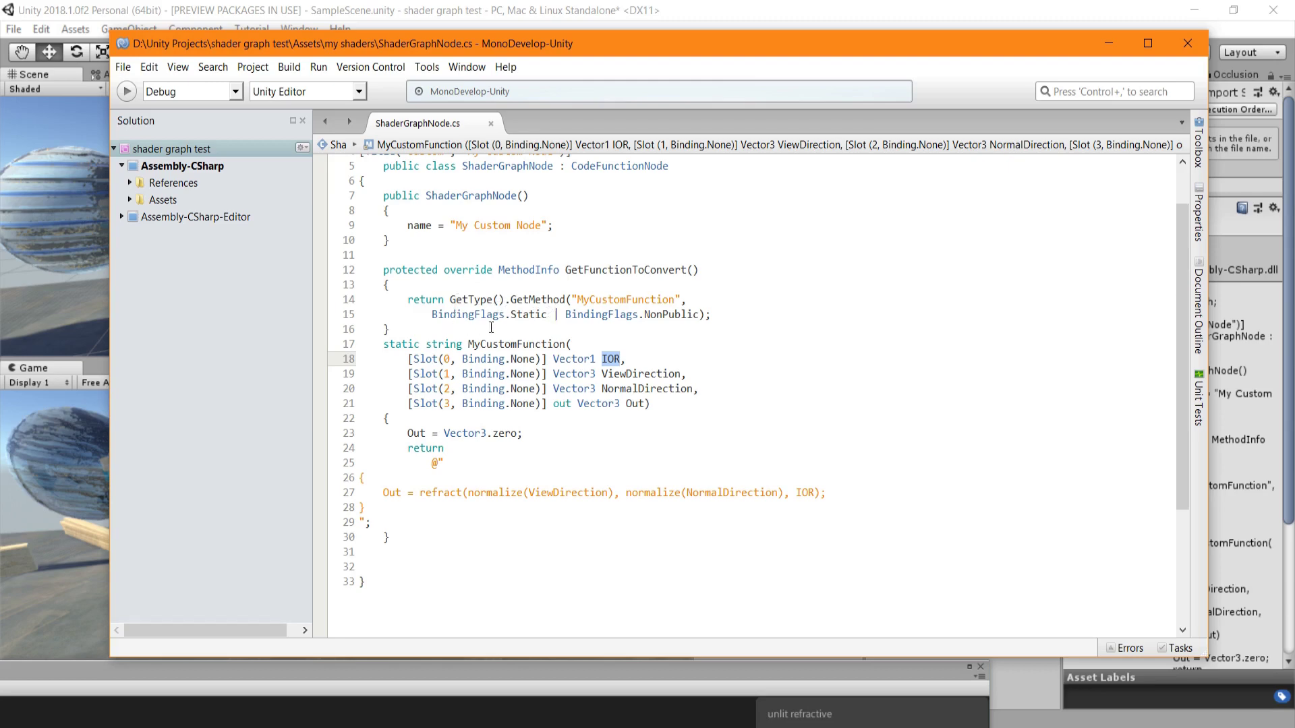
key("Down")
key("Down")
key("Down")
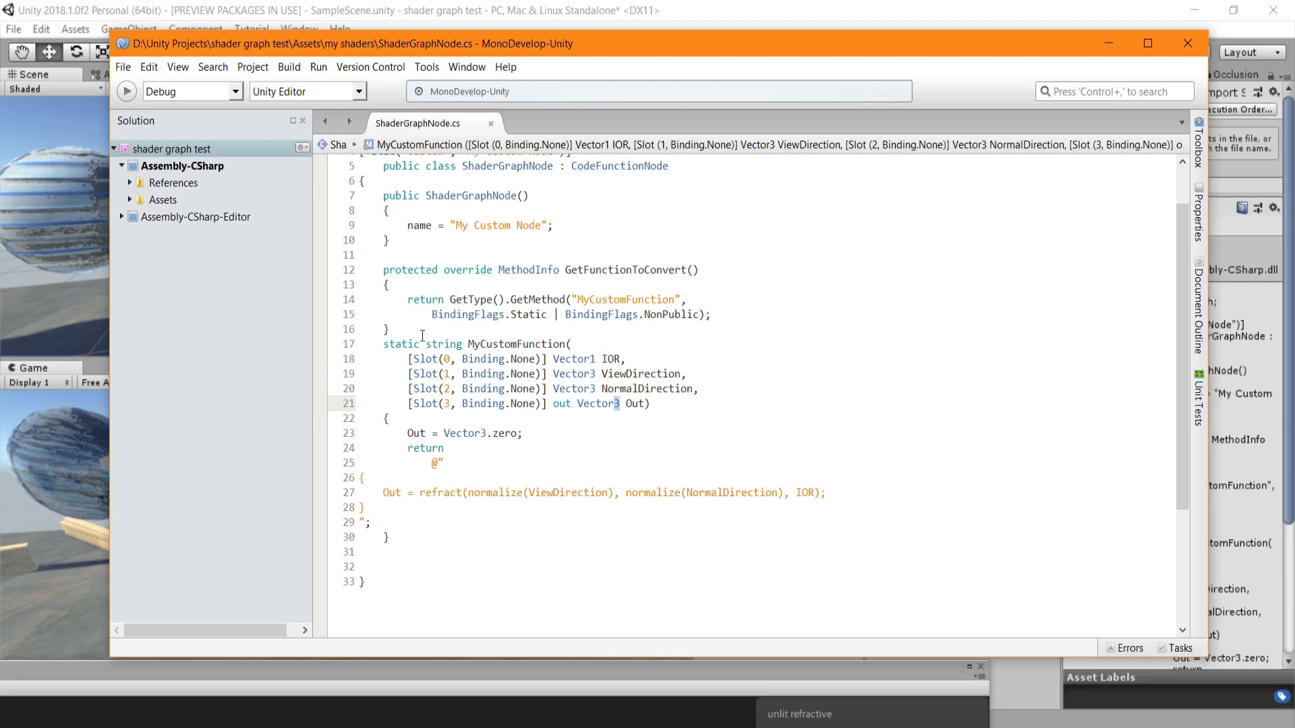
key("Down")
key("Down")
key("Home")
key("shift+End")
key("shift+Down")
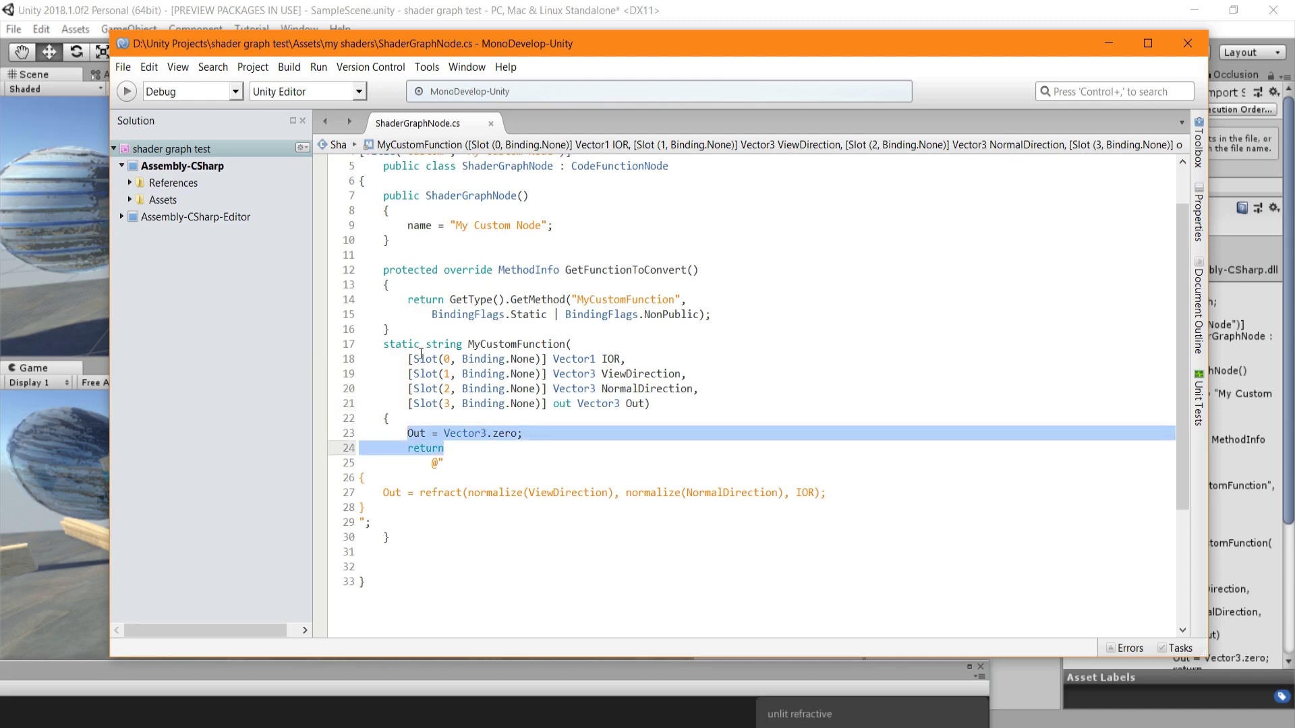
key("Right")
key("Up")
key("Home")
key("shift+End")
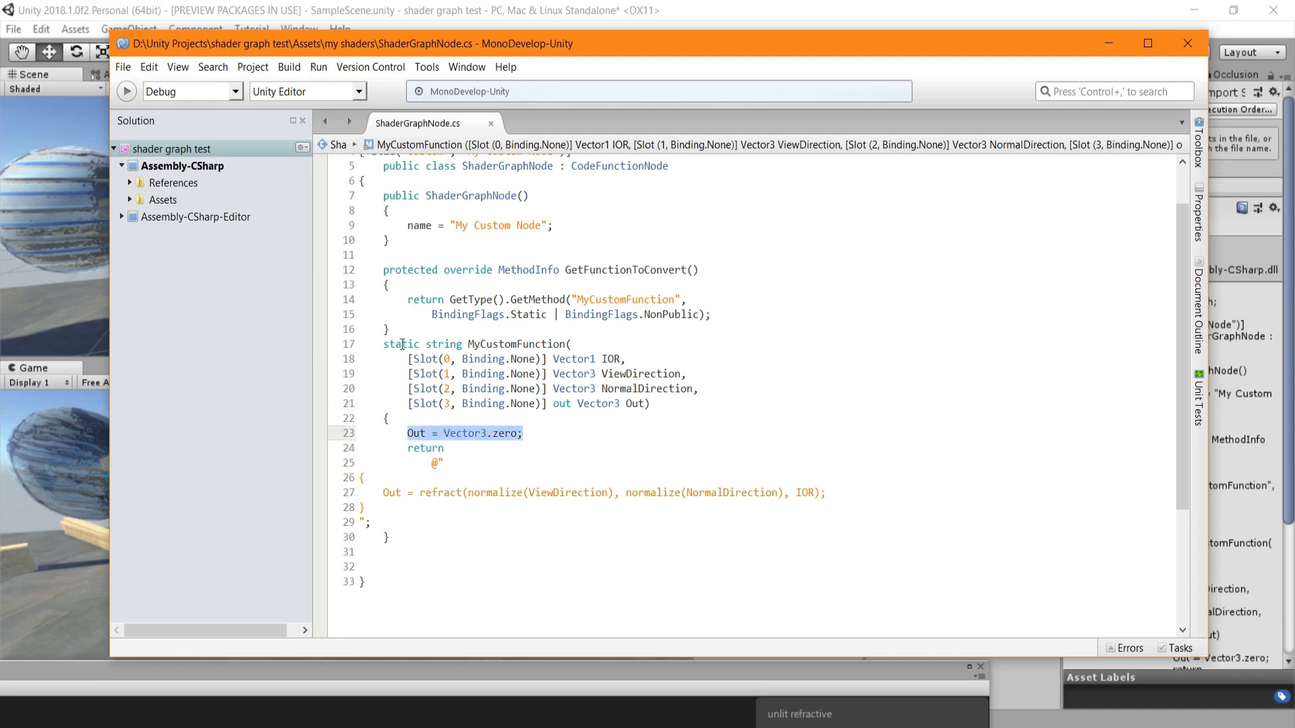
- Examine the shader code block returned as a string by MyCustomFunction
scroll(336, 337, "down", 1)
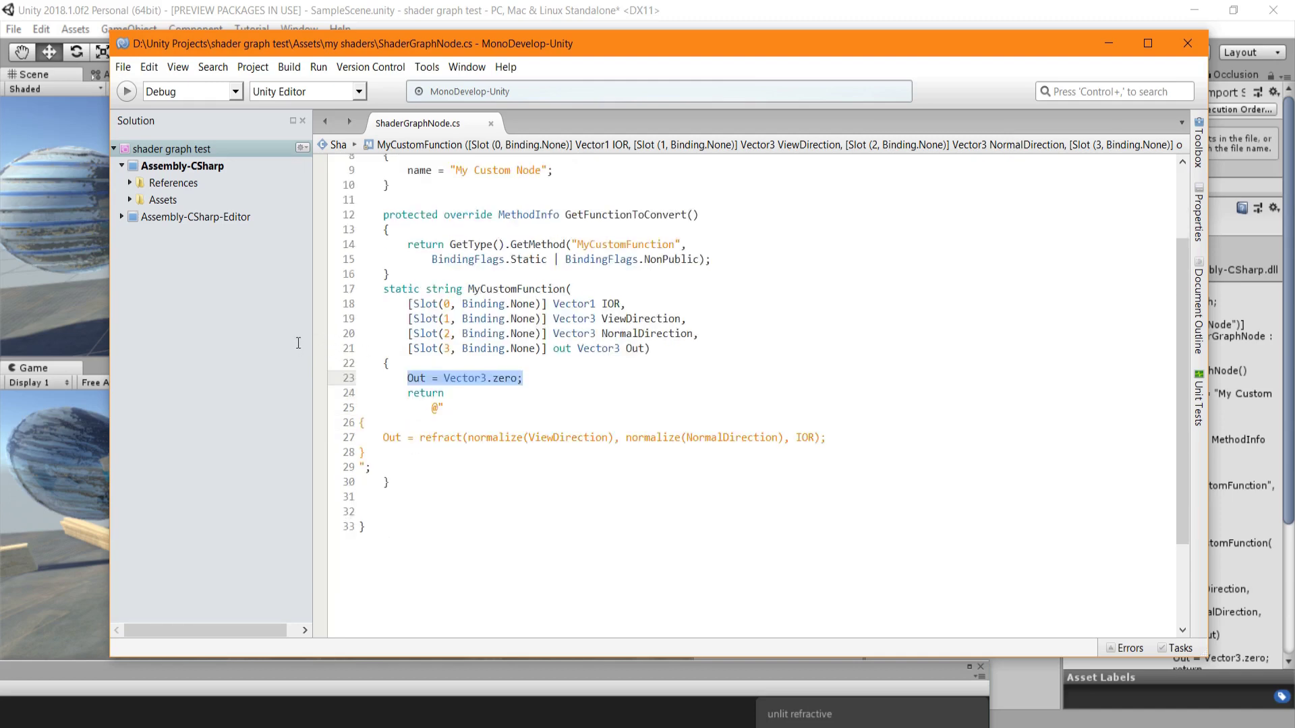
key("Down")
key("Down")
key("Down")
key("Home")
key("shift+Down")
key("shift+Down")
key("shift+End")
key("Right")
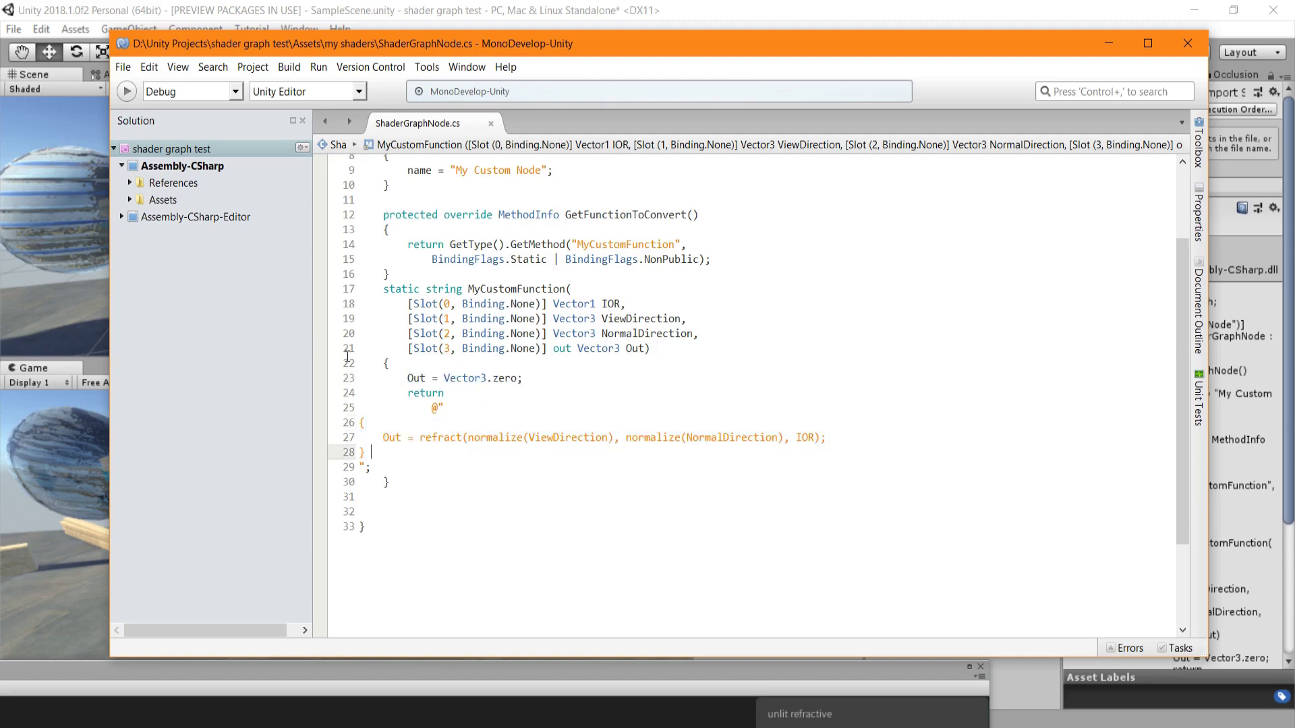
- Examine the refract call and its normalized ViewDirection argument
double_click(445, 438)
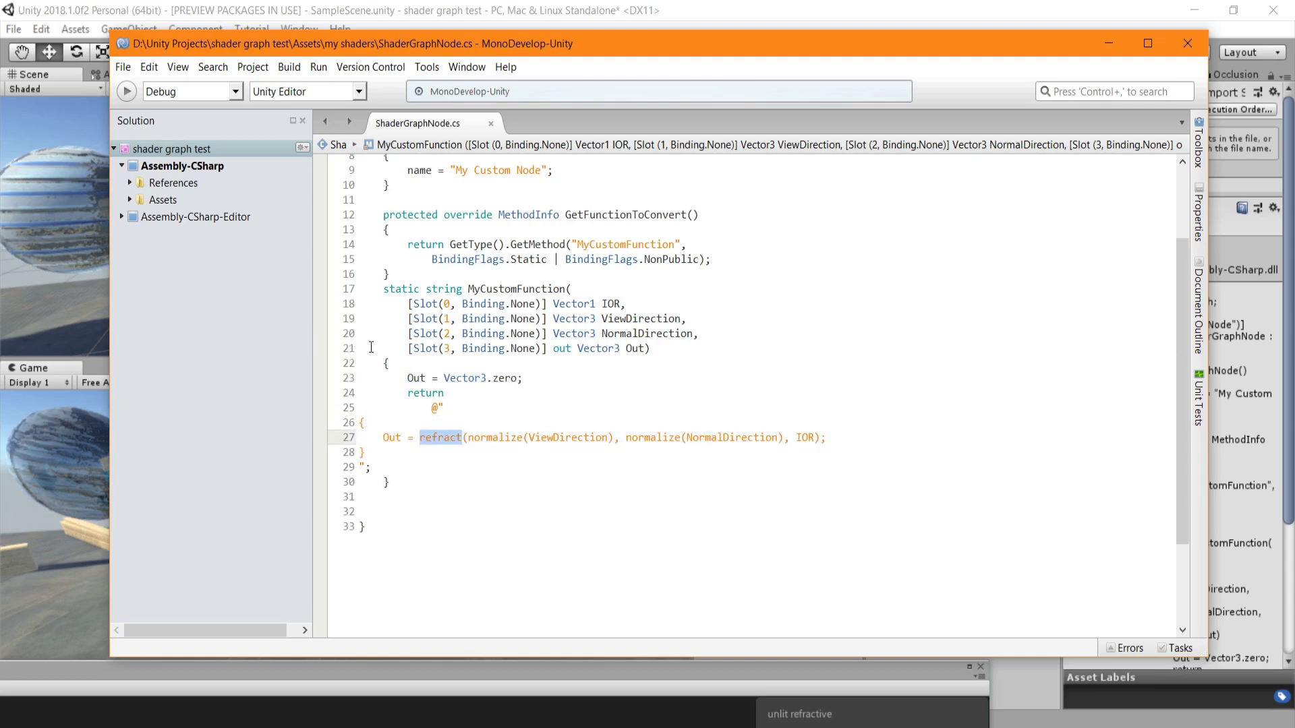
key("ctrl+F1")
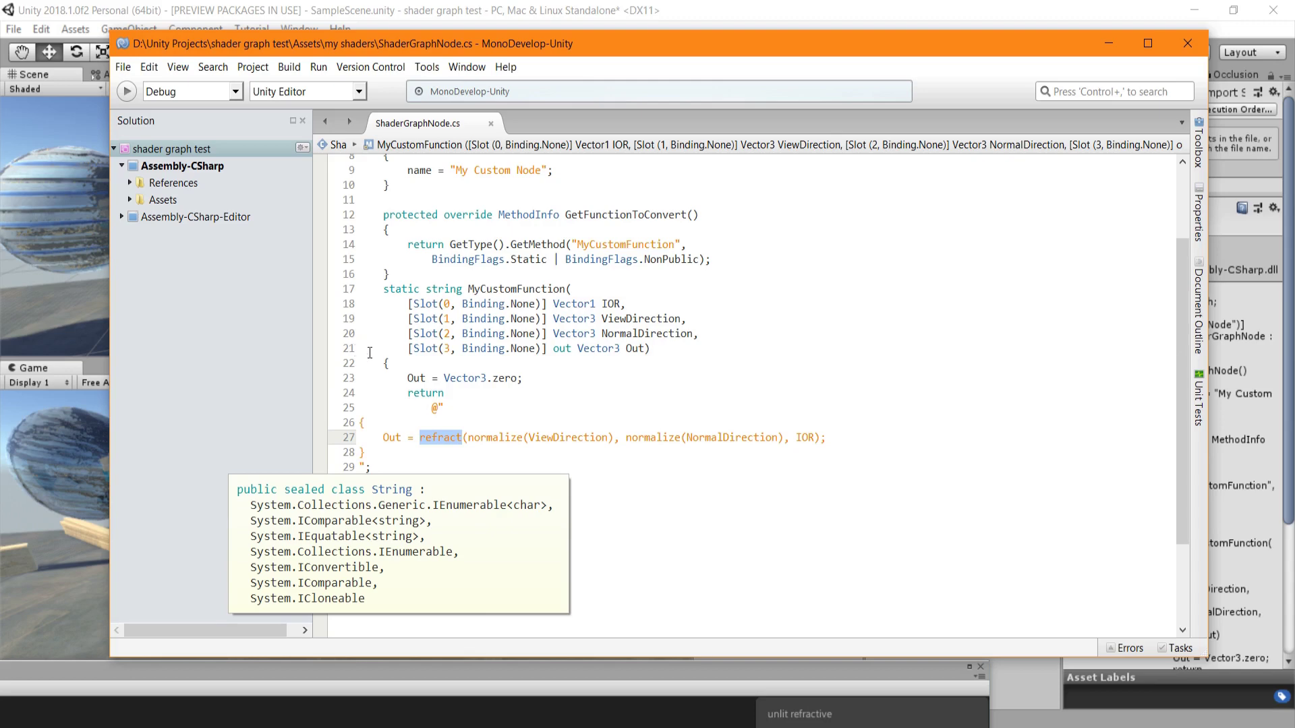
key("shift+Right")
key("shift+Right")
key("shift+Right")
key("shift+Right")
key("shift+Right")
key("shift+Right")
key("shift+Right")
key("shift+Right")
key("shift+Right")
key("shift+Right")
key("shift+Right")
key("shift+Right")
key("shift+Right")
key("shift+Right")
key("shift+Right")
key("shift+Right")
key("shift+Right")
key("shift+Right")
key("shift+Right")
key("shift+Right")
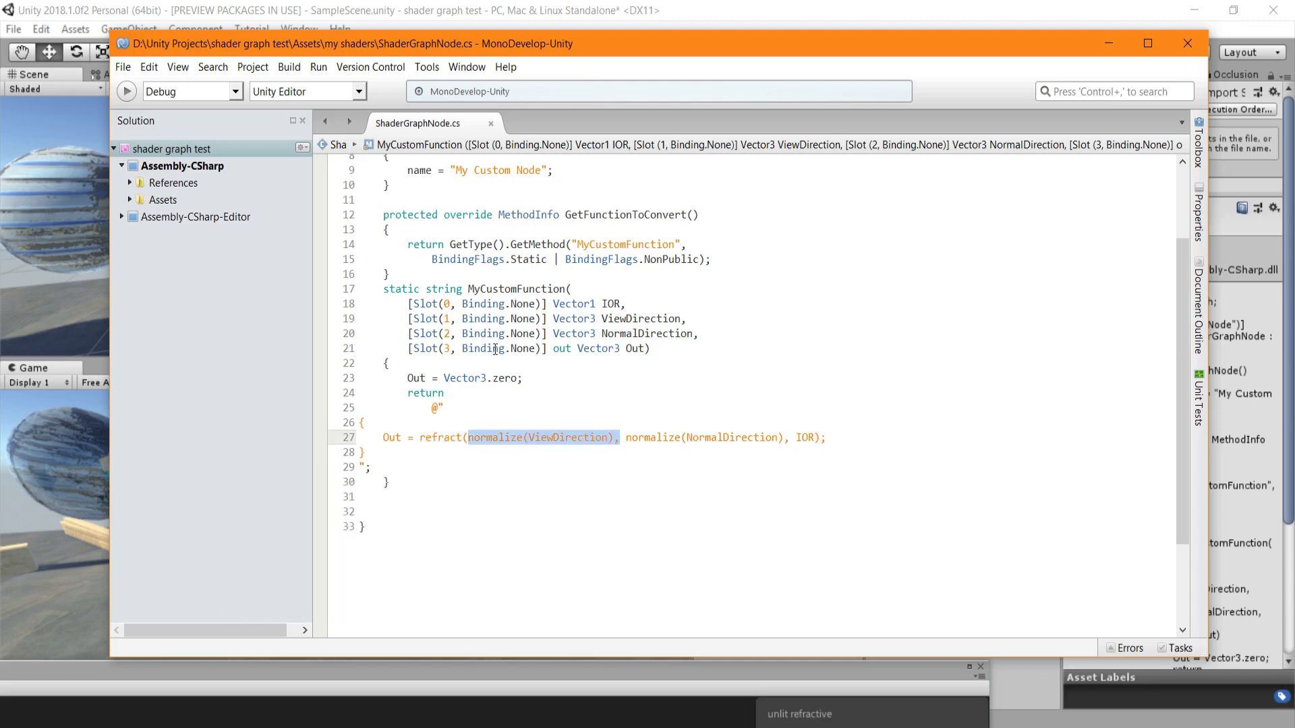
key("shift+Left")
key("shift+Left")
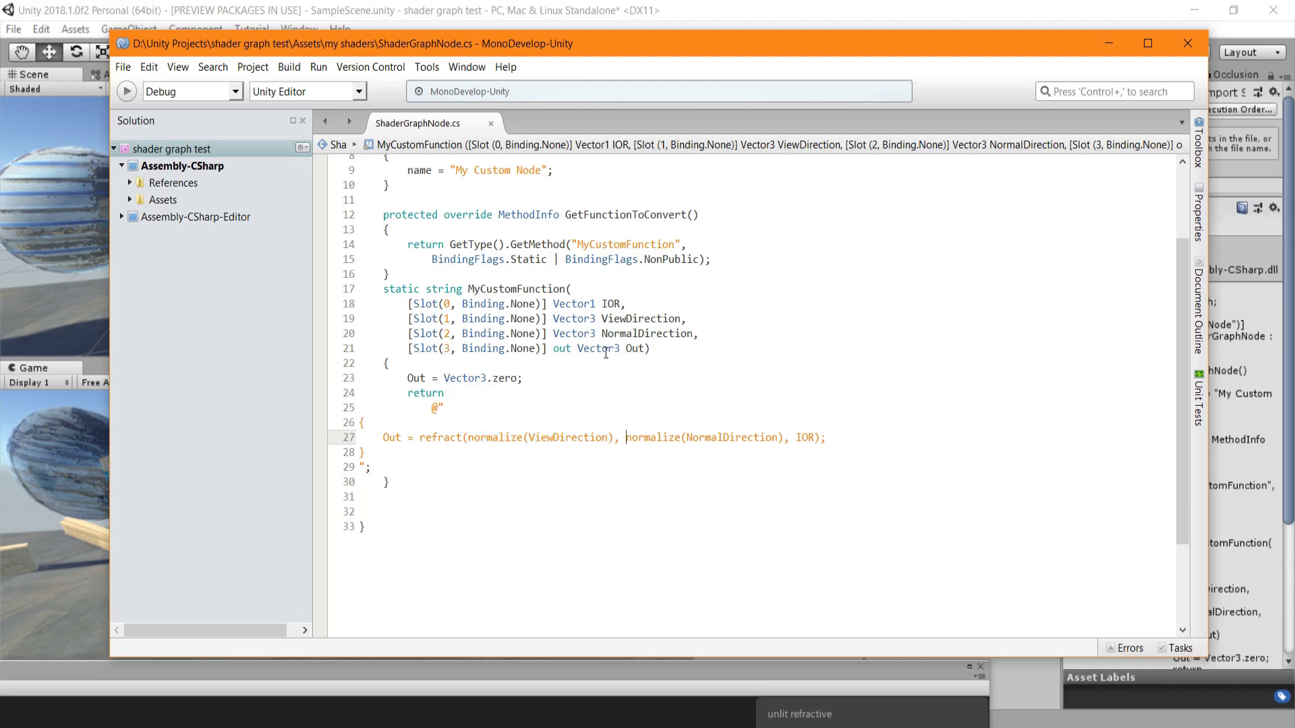
- Examine the refract call's remaining arguments and its Out assignment, and review the whole script
key("ctrl+Right")
key("ctrl+Right")
key("ctrl+Right")
key("ctrl+Right")
key("shift+Right")
left_click(396, 438)
scroll(477, 315, "up", 3)
scroll(329, 270, "down", 5)
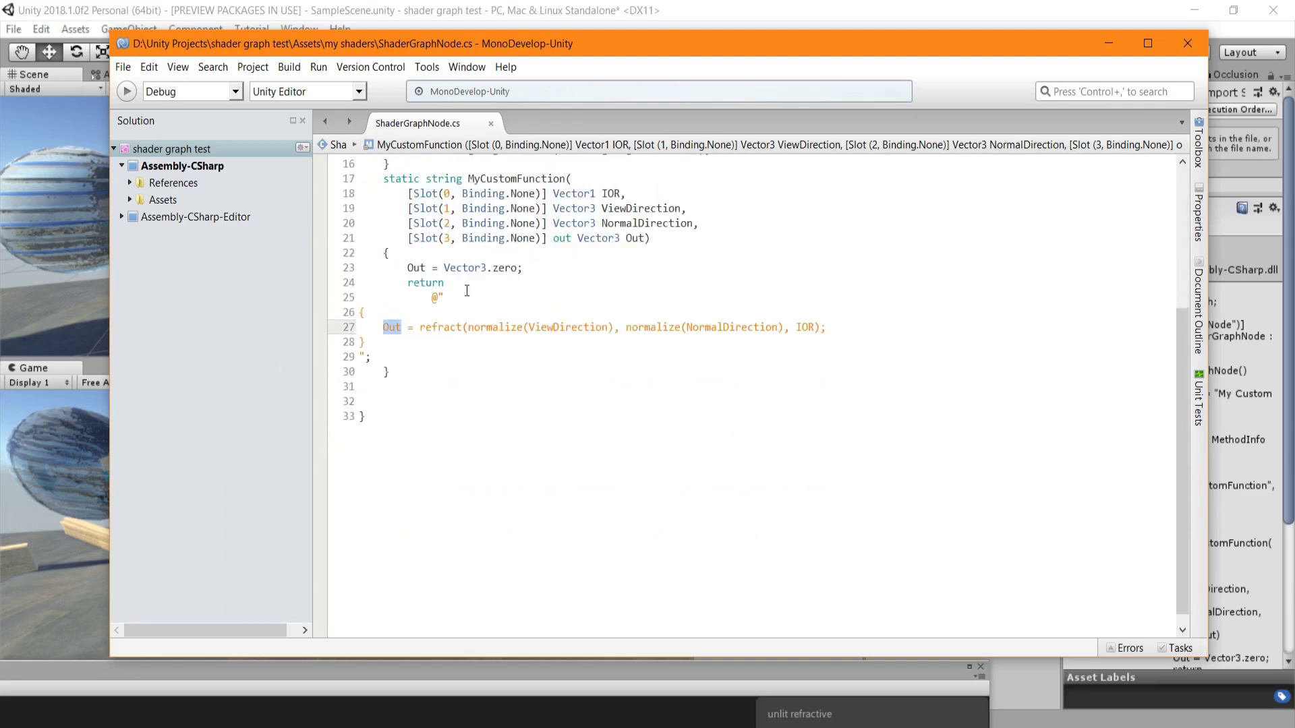
scroll(330, 200, "up", 5)
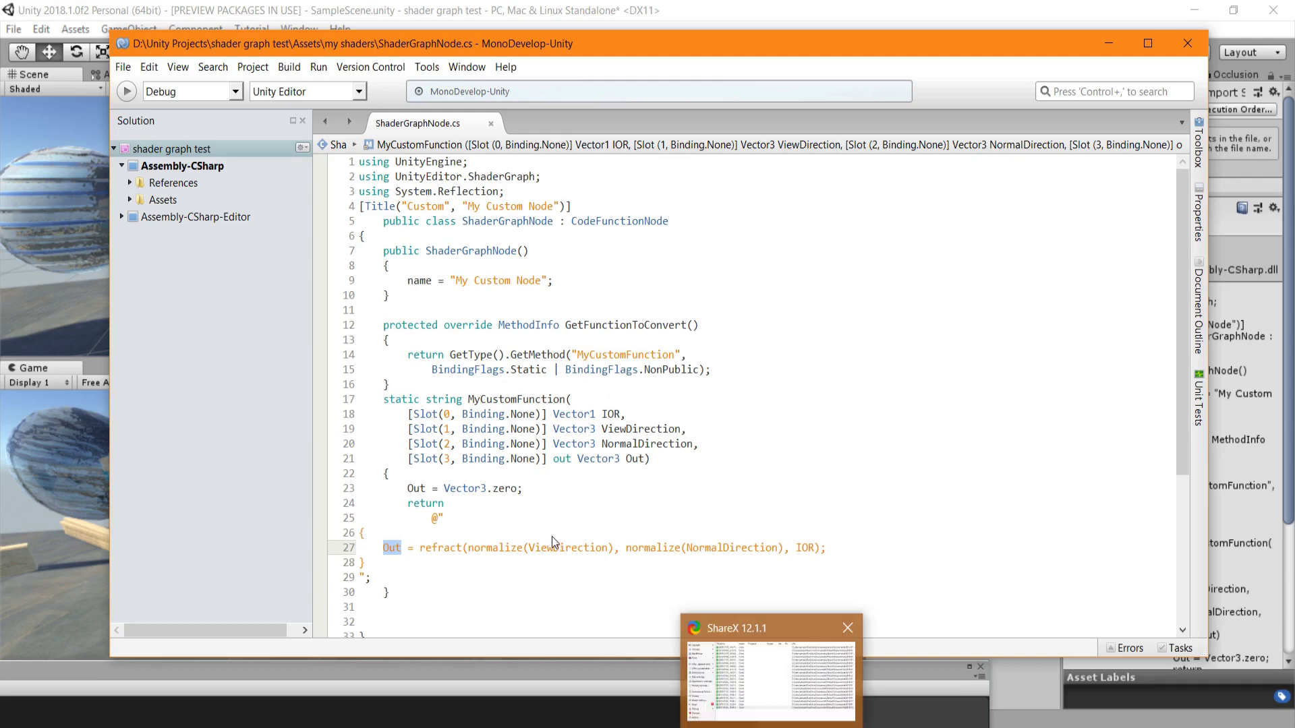
- Switch back to the unlit refractive graph and look up My Custom Node in the Custom category of the available nodes
left_click_drag(415, 667, 688, 66)
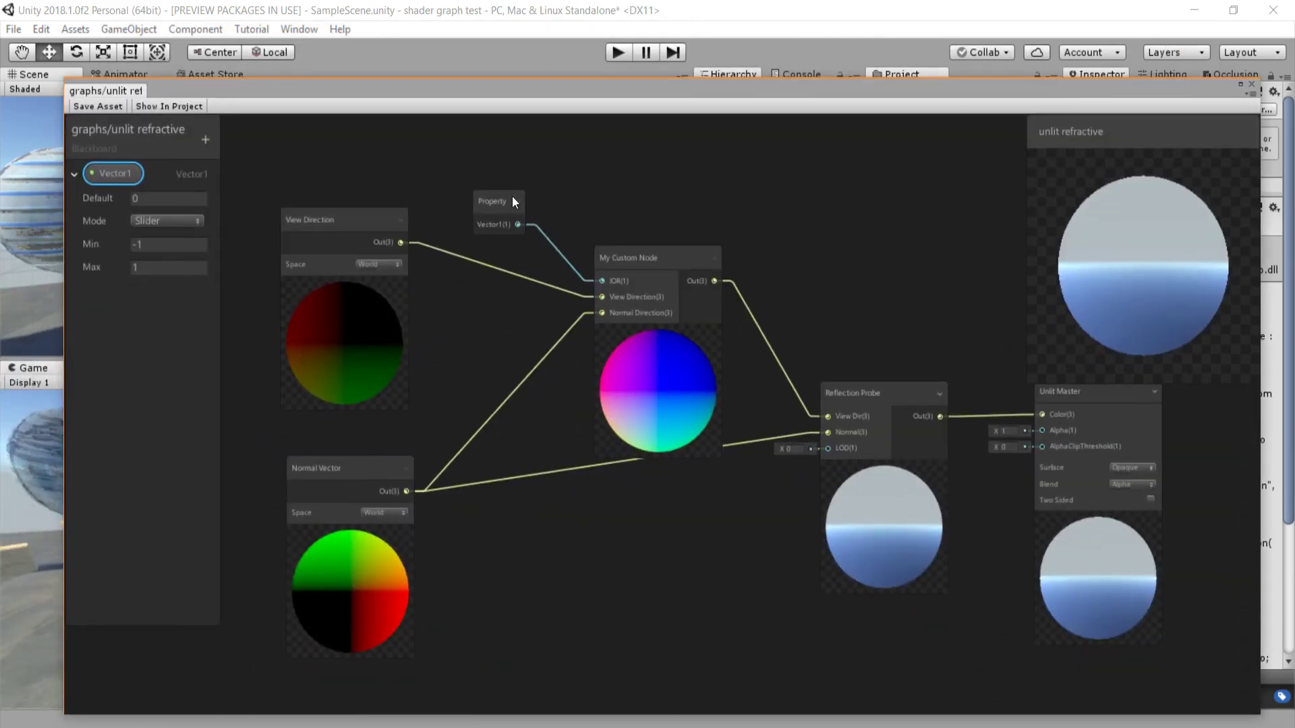
left_click_drag(659, 334, 662, 313)
right_click(813, 222)
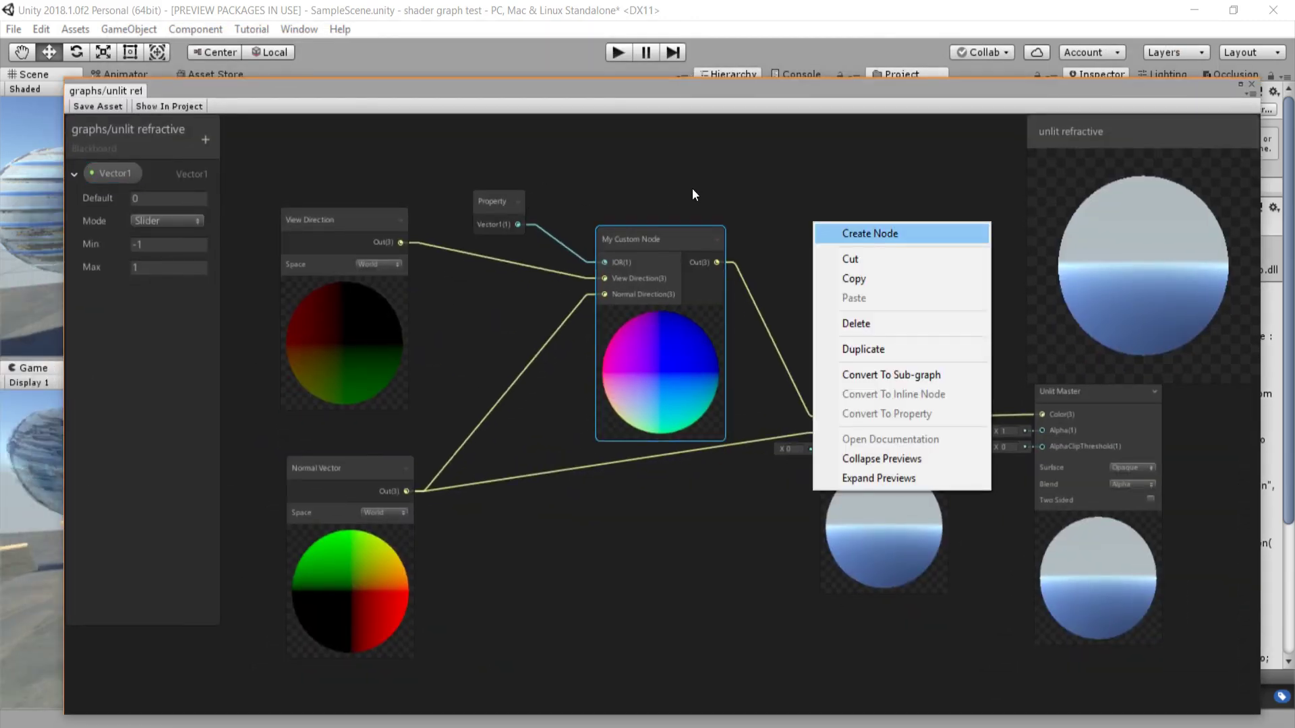
left_click(865, 234)
left_click(762, 301)
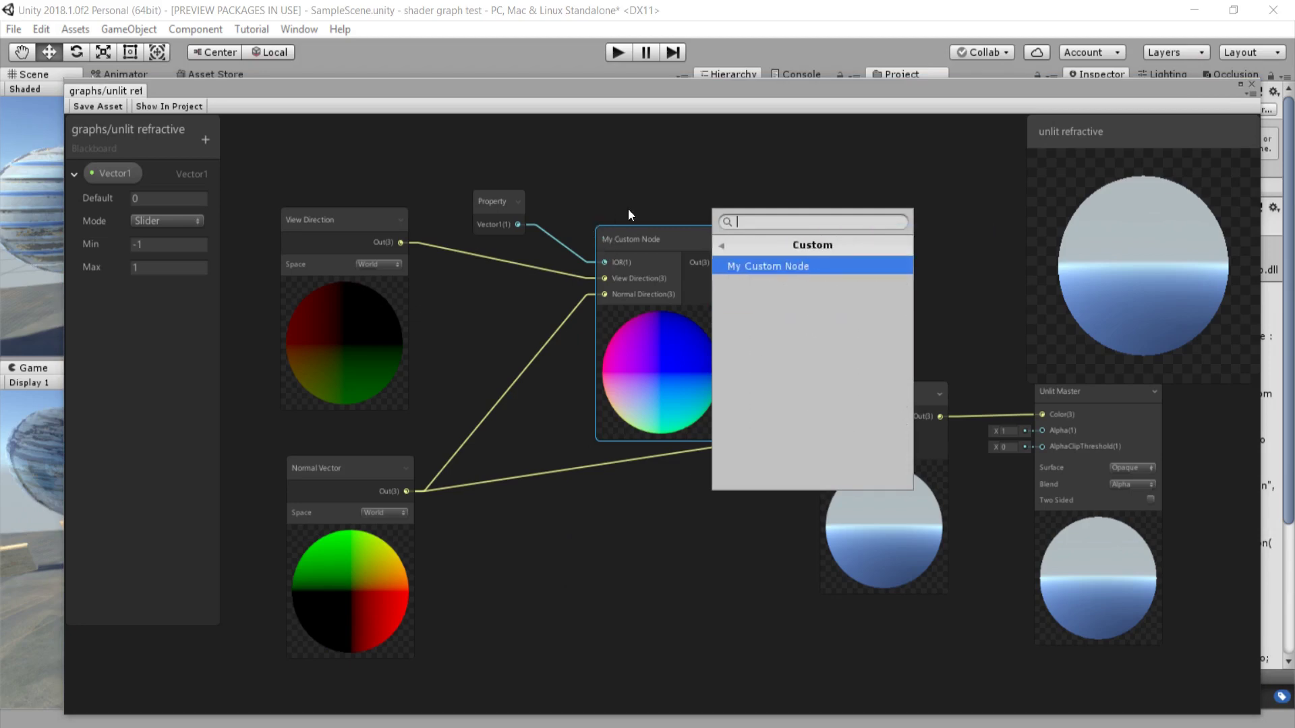
left_click(590, 131)
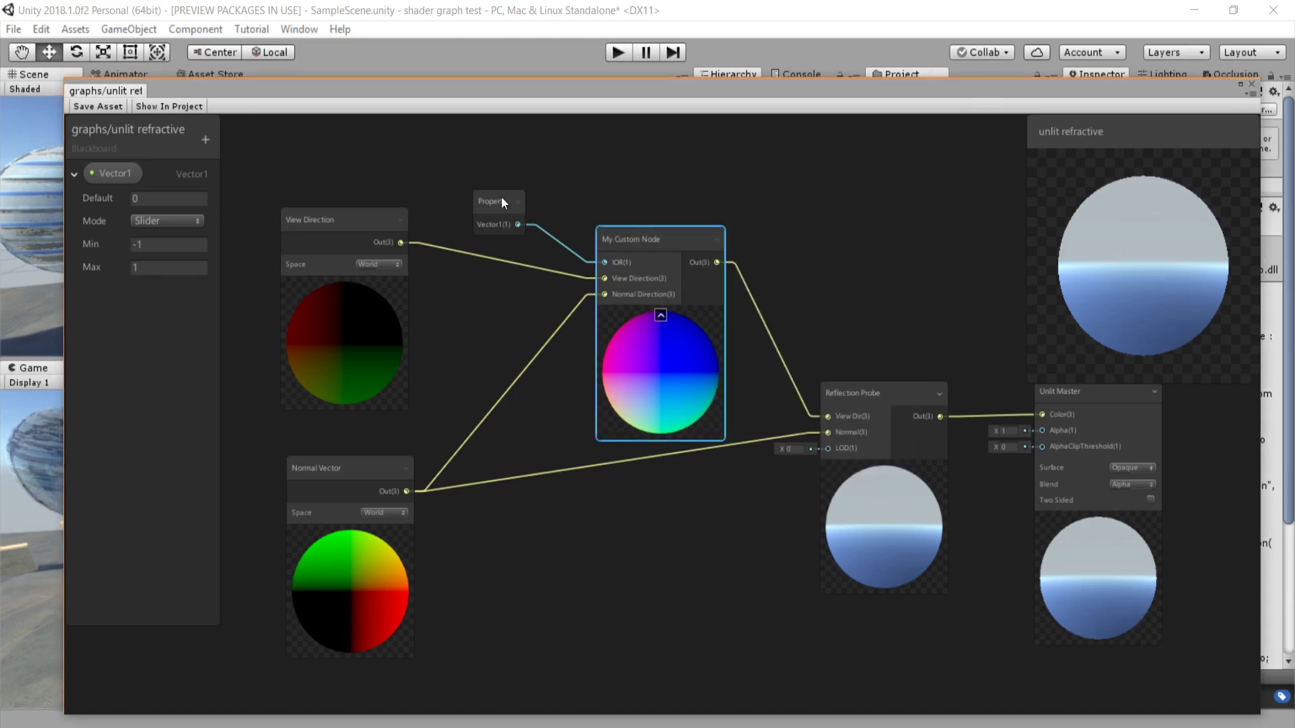
- Examine how the View Direction and Normal Vector nodes feed My Custom Node and the Reflection Probe
middle_click_drag(690, 234, 607, 221)
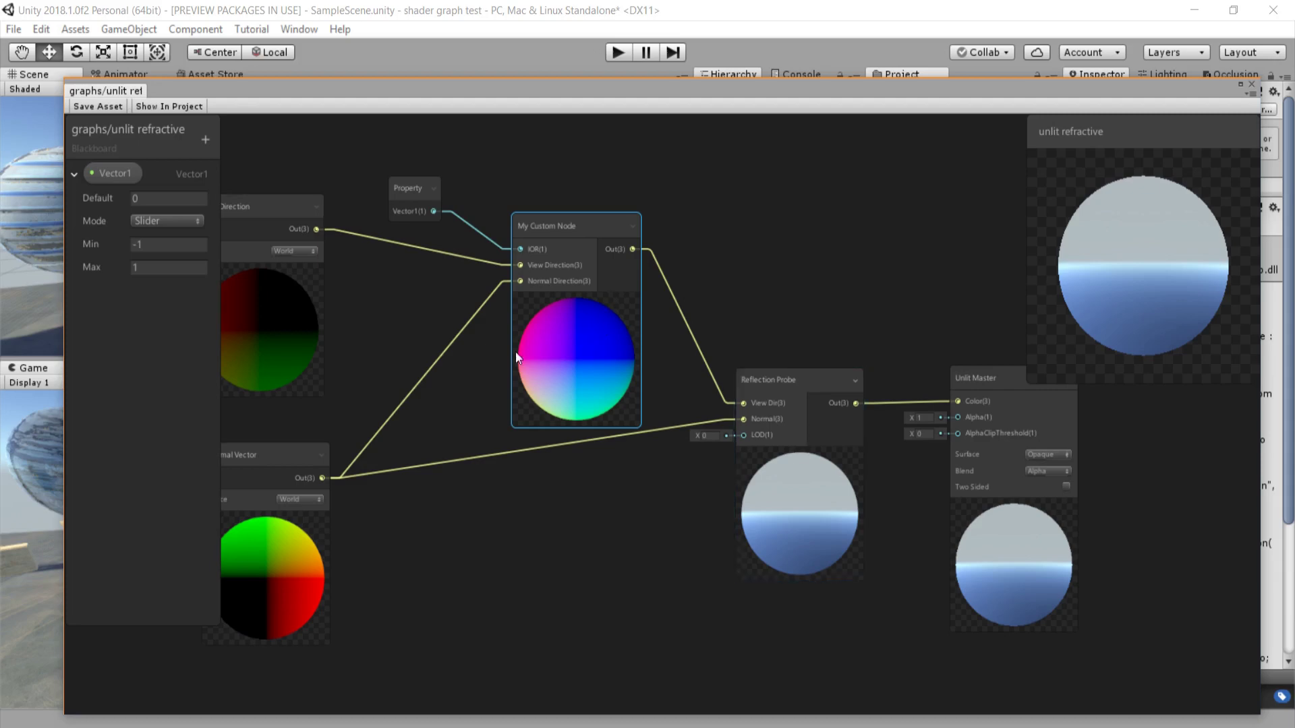
middle_click_drag(516, 352, 428, 352)
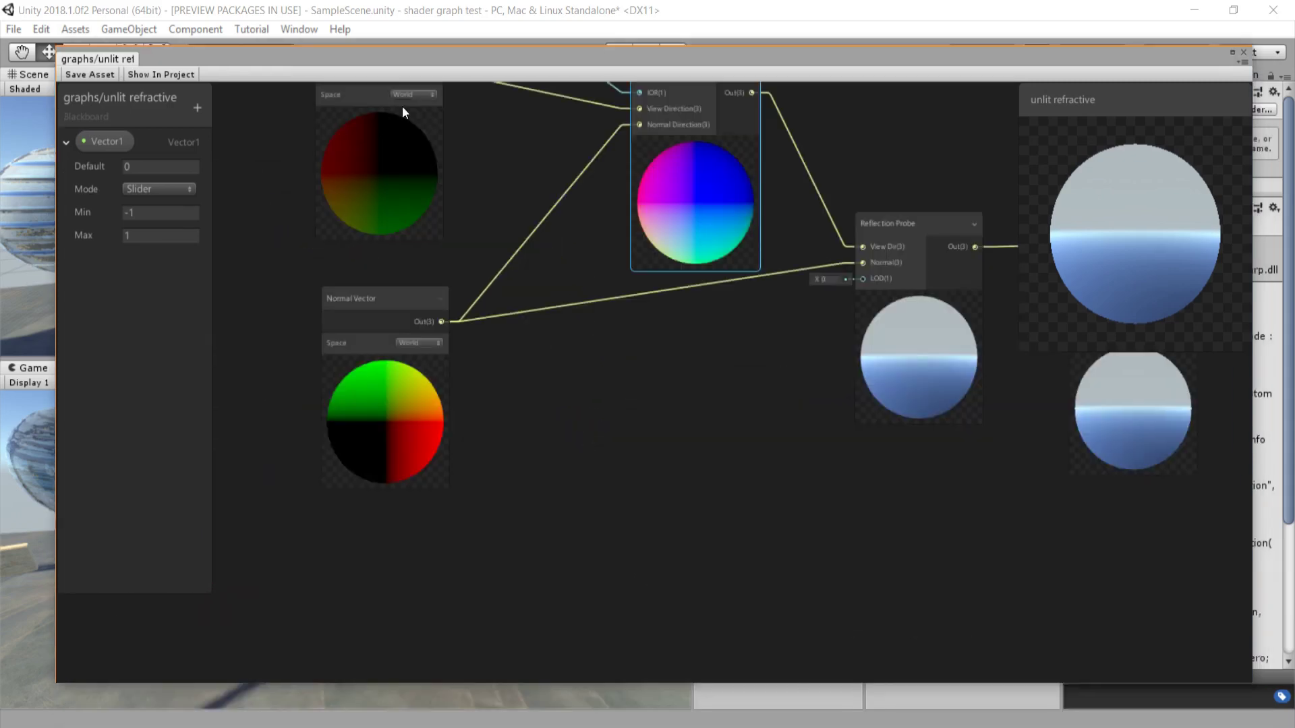
middle_click_drag(390, 159, 535, 301)
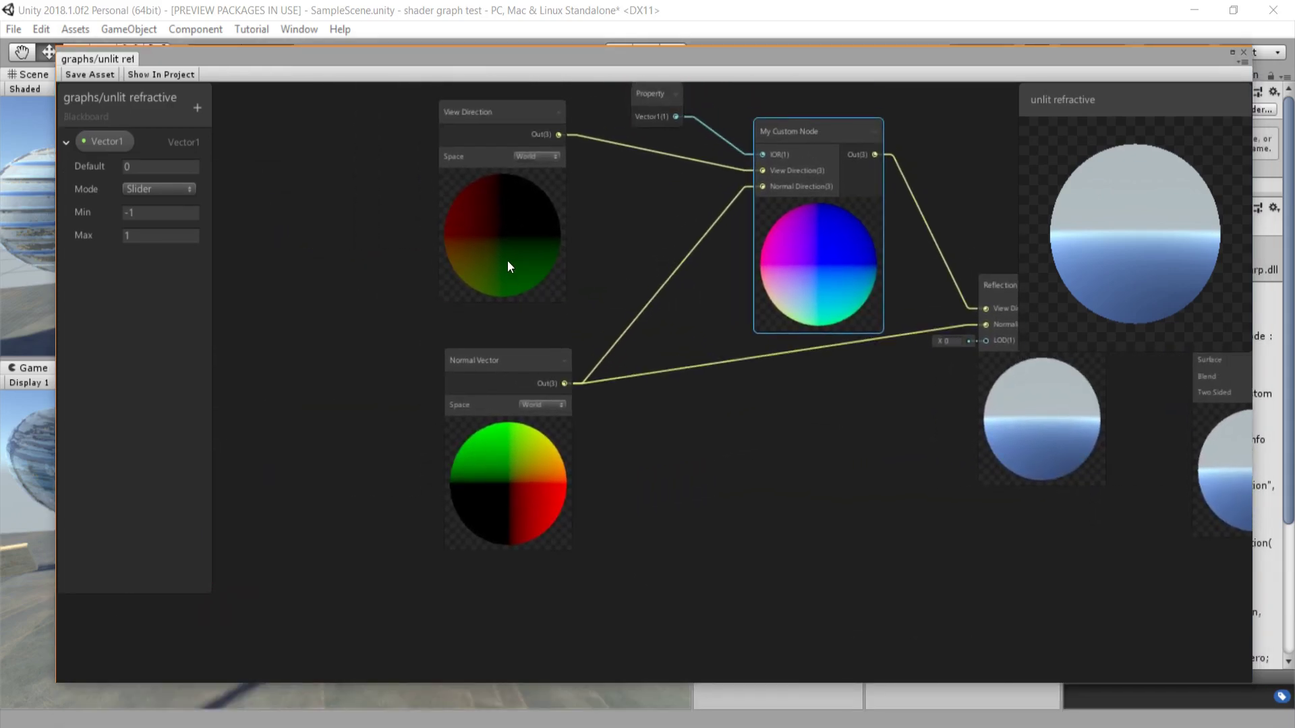
left_click_drag(504, 359, 502, 543)
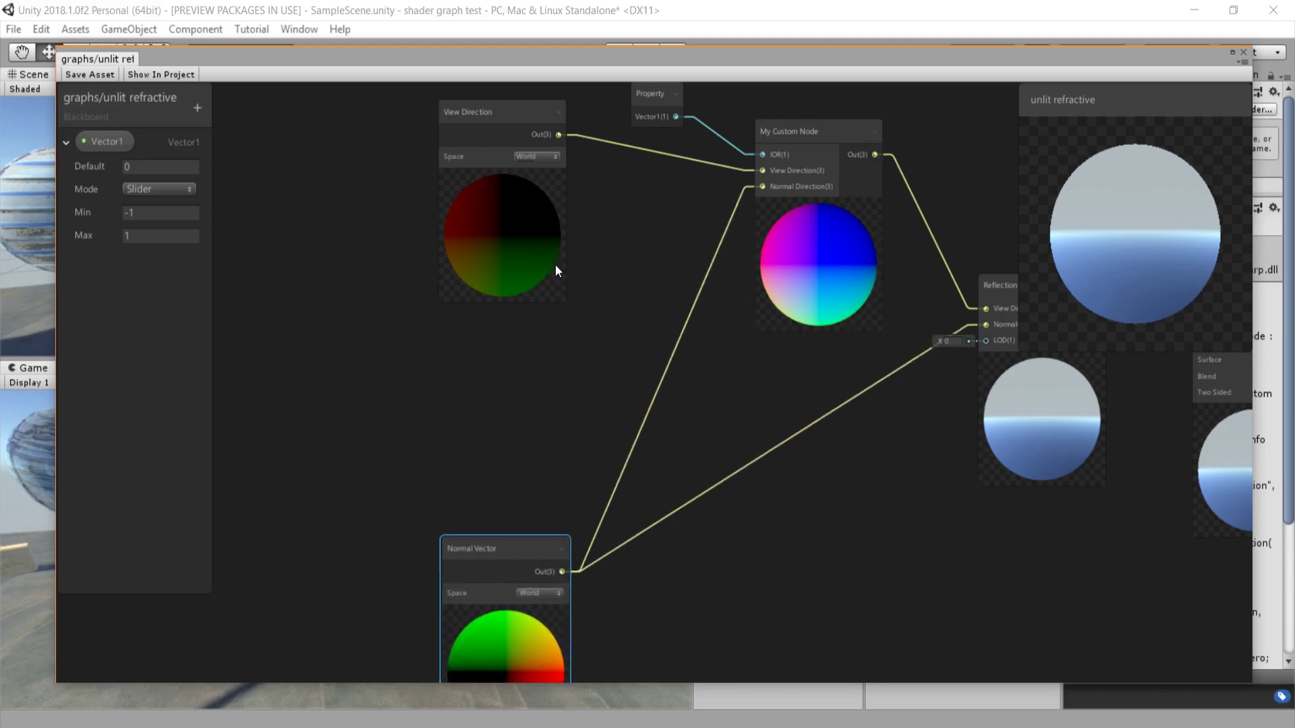
middle_click_drag(555, 266, 425, 260)
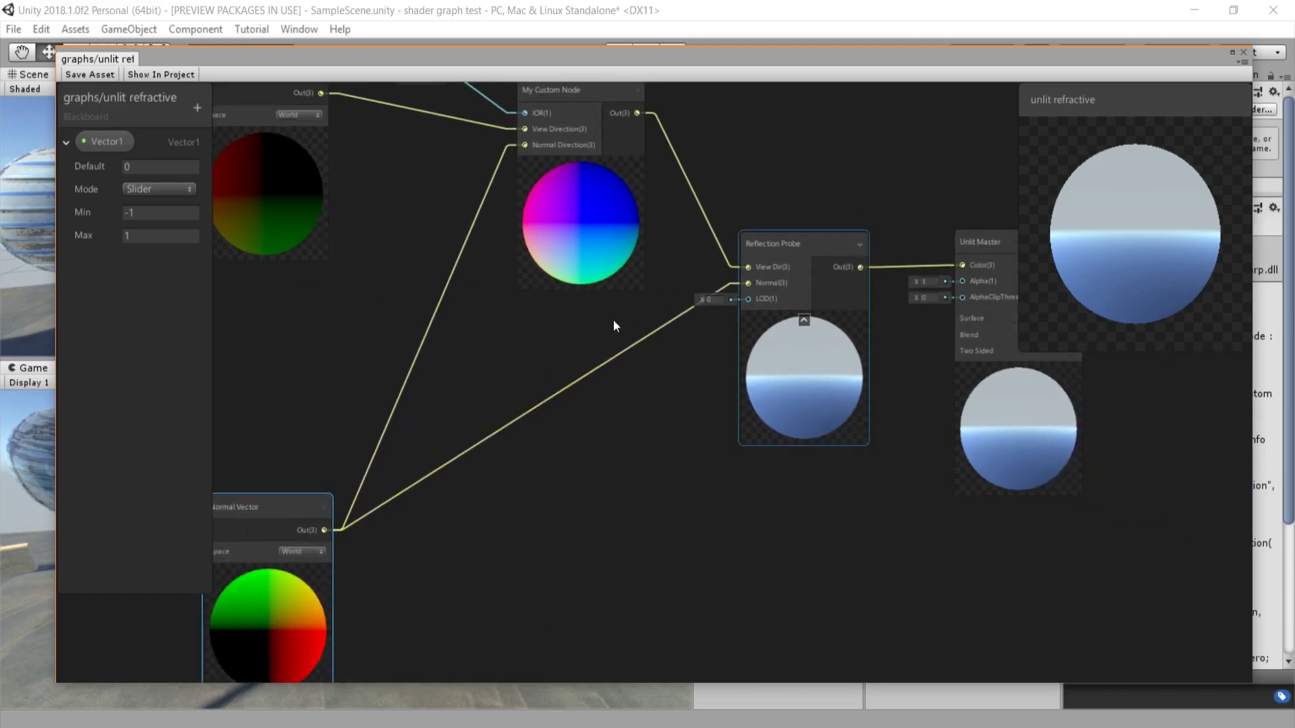
left_click_drag(226, 507, 215, 316)
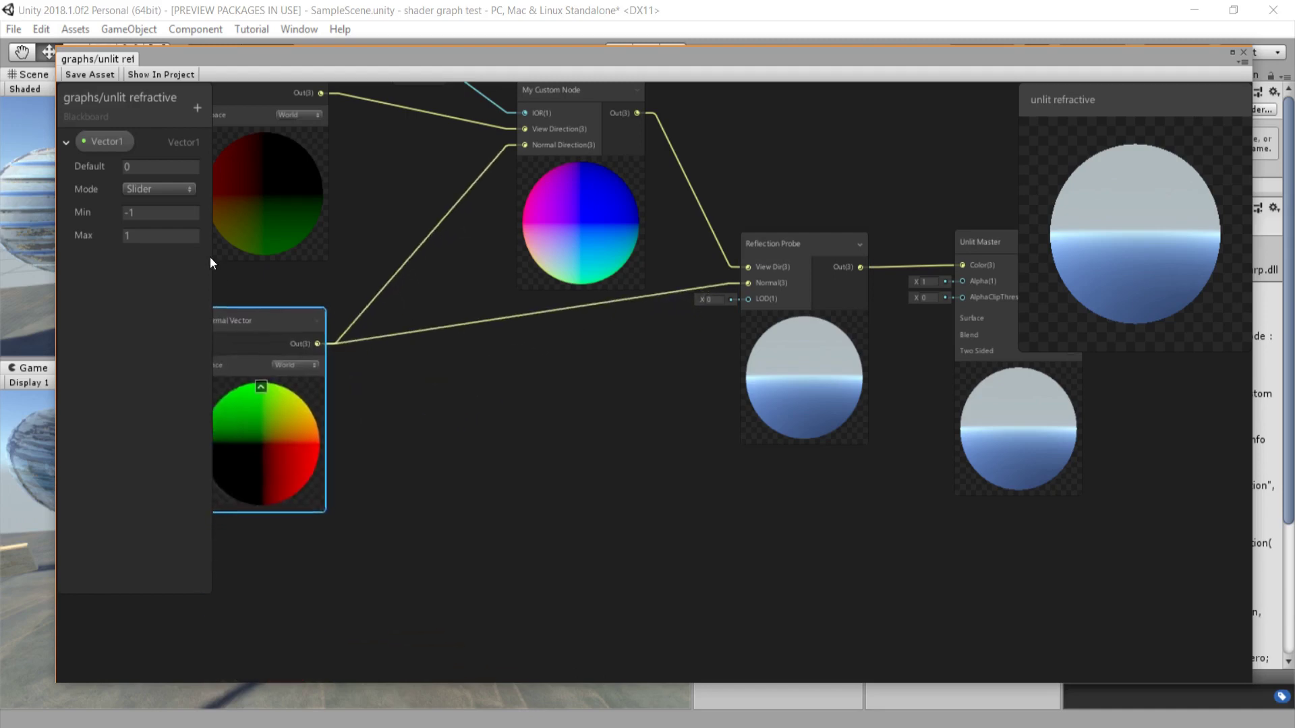
middle_click_drag(318, 339, 470, 313)
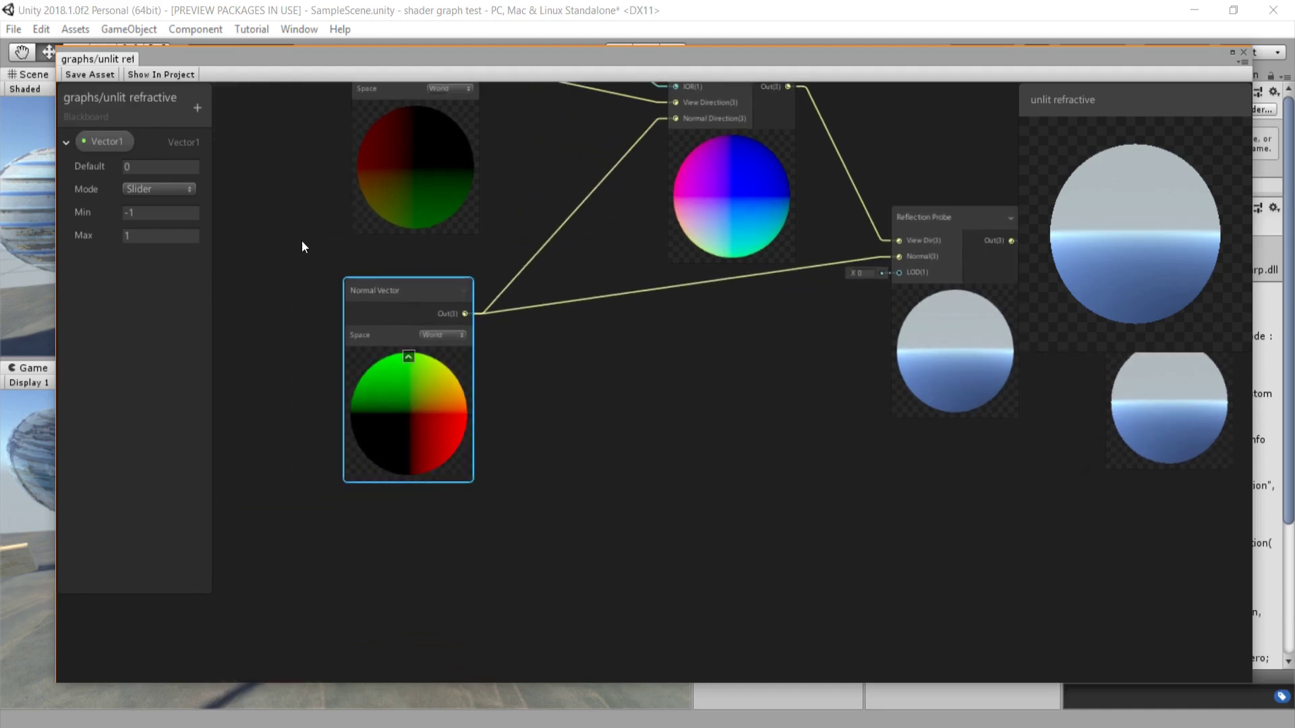
right_click(423, 391)
left_click(588, 223)
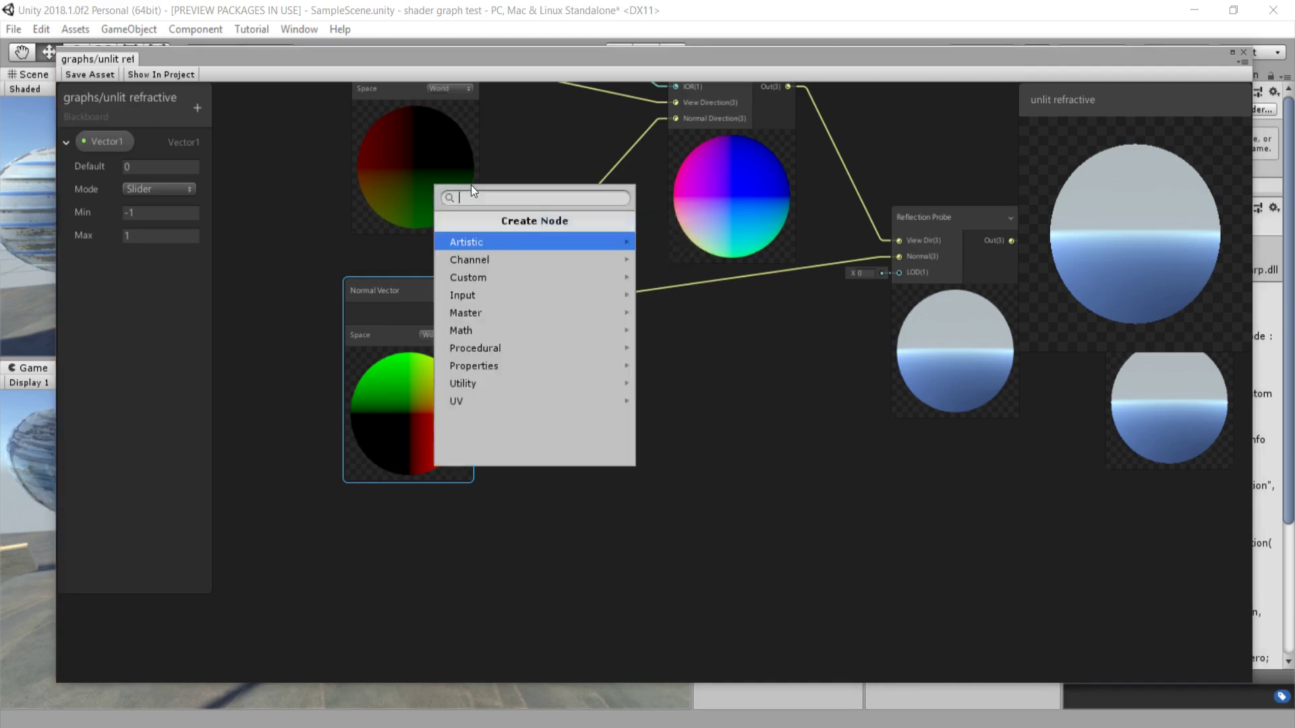
type("tex")
key("Return")
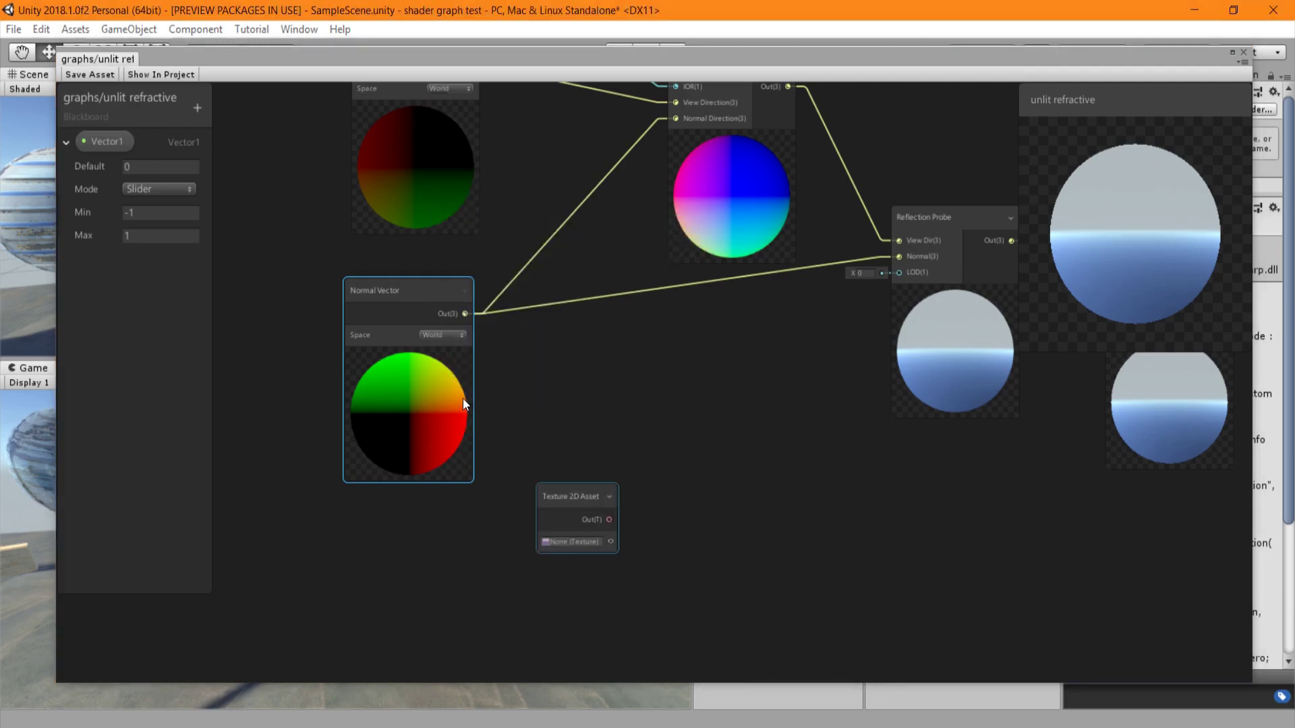
left_click_drag(578, 498, 558, 511)
key("Delete")
- Add a Texture property to the blackboard and place its Property node in the graph below the Normal Vector node
left_click(197, 108)
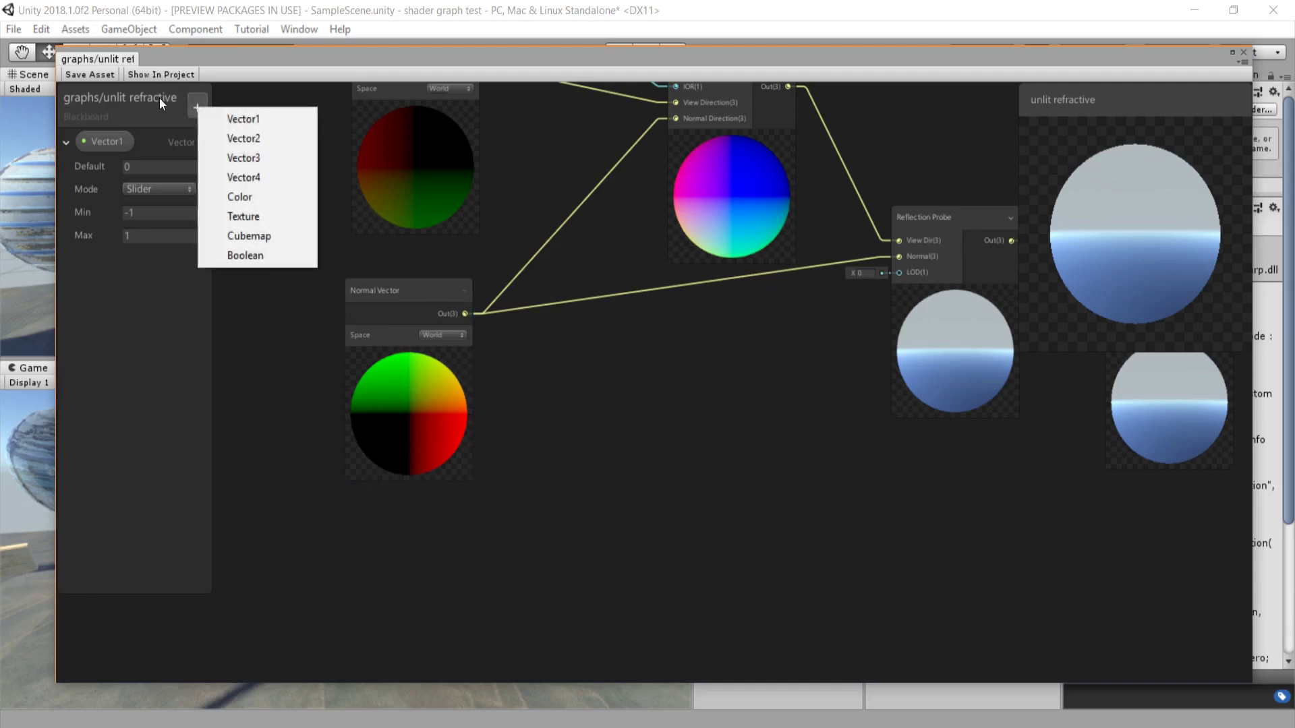
left_click(231, 214)
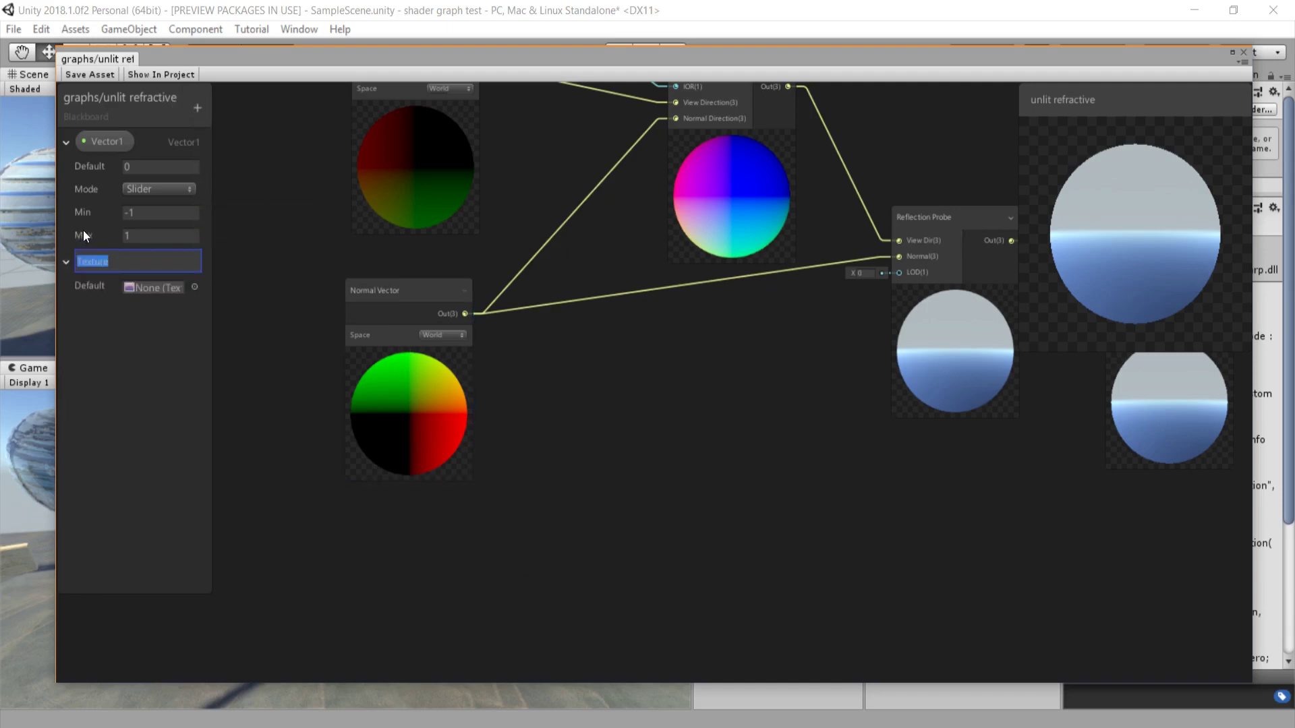
left_click(99, 345)
left_click(96, 261)
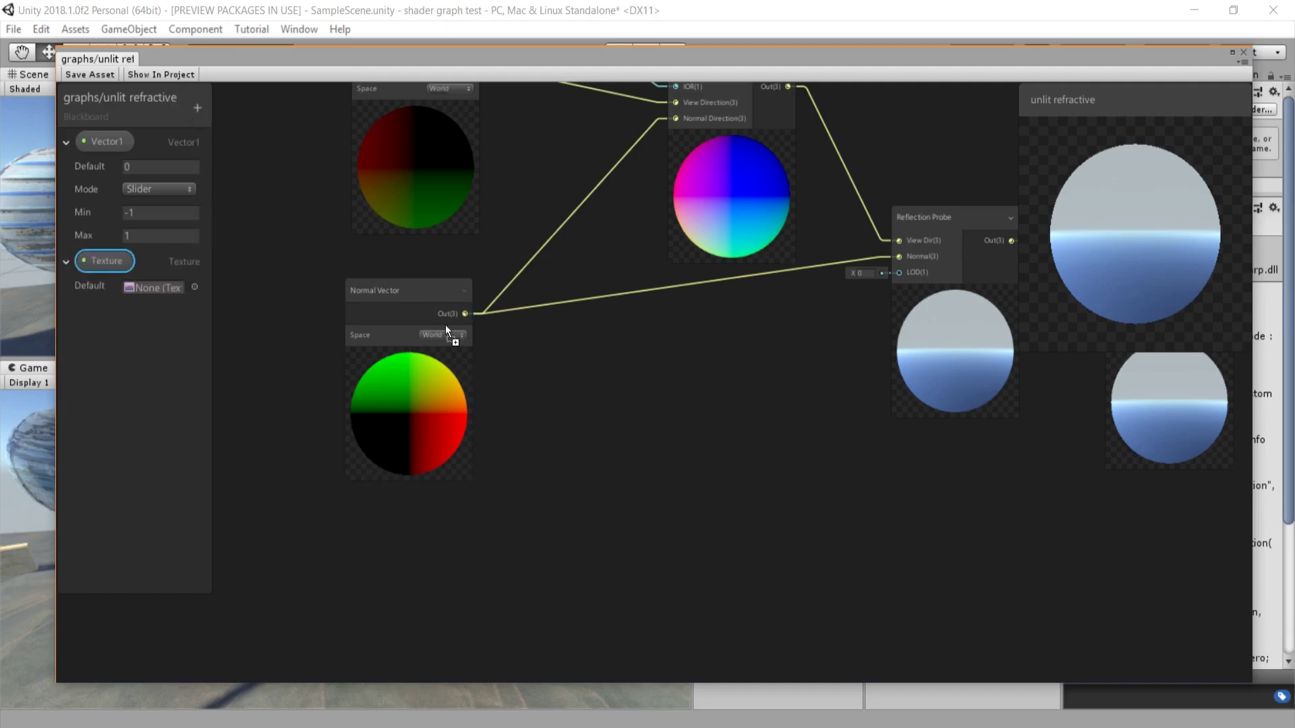
left_click_drag(446, 325, 473, 322)
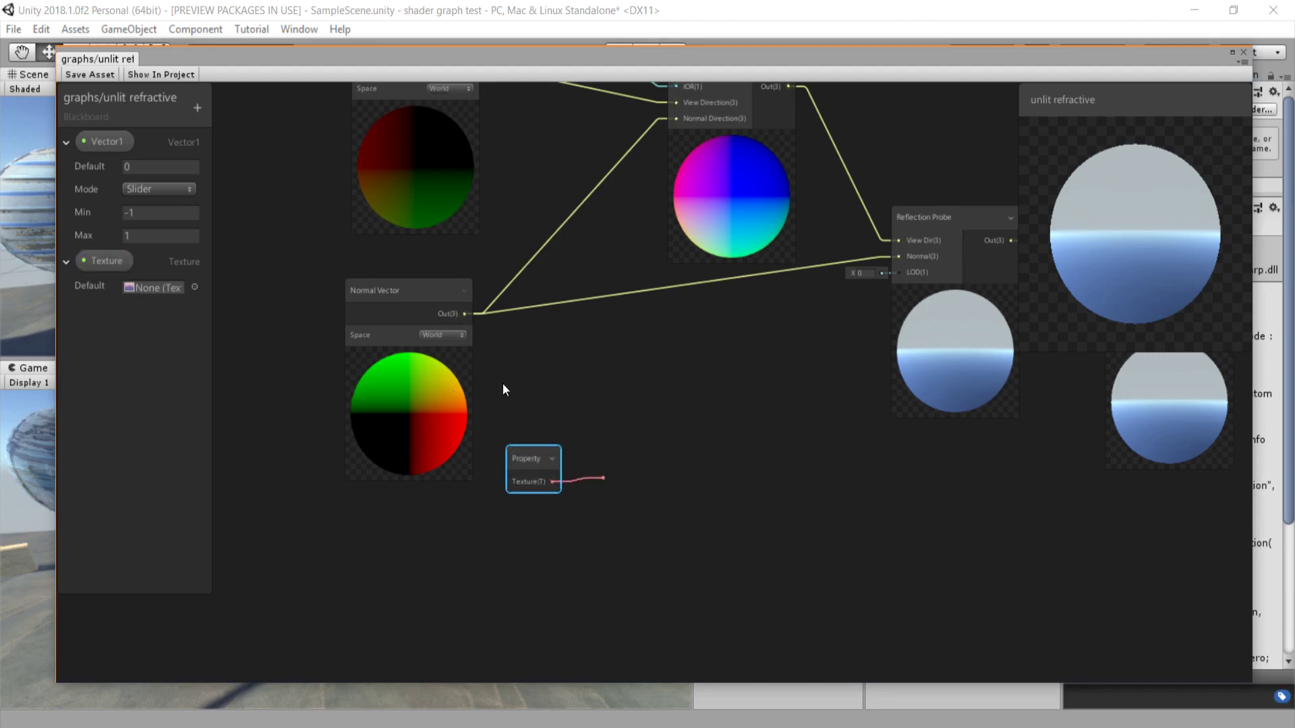
- Create a Sample Texture 2D node fed by the Texture property and set its Type to Normal
left_click_drag(503, 390, 504, 390)
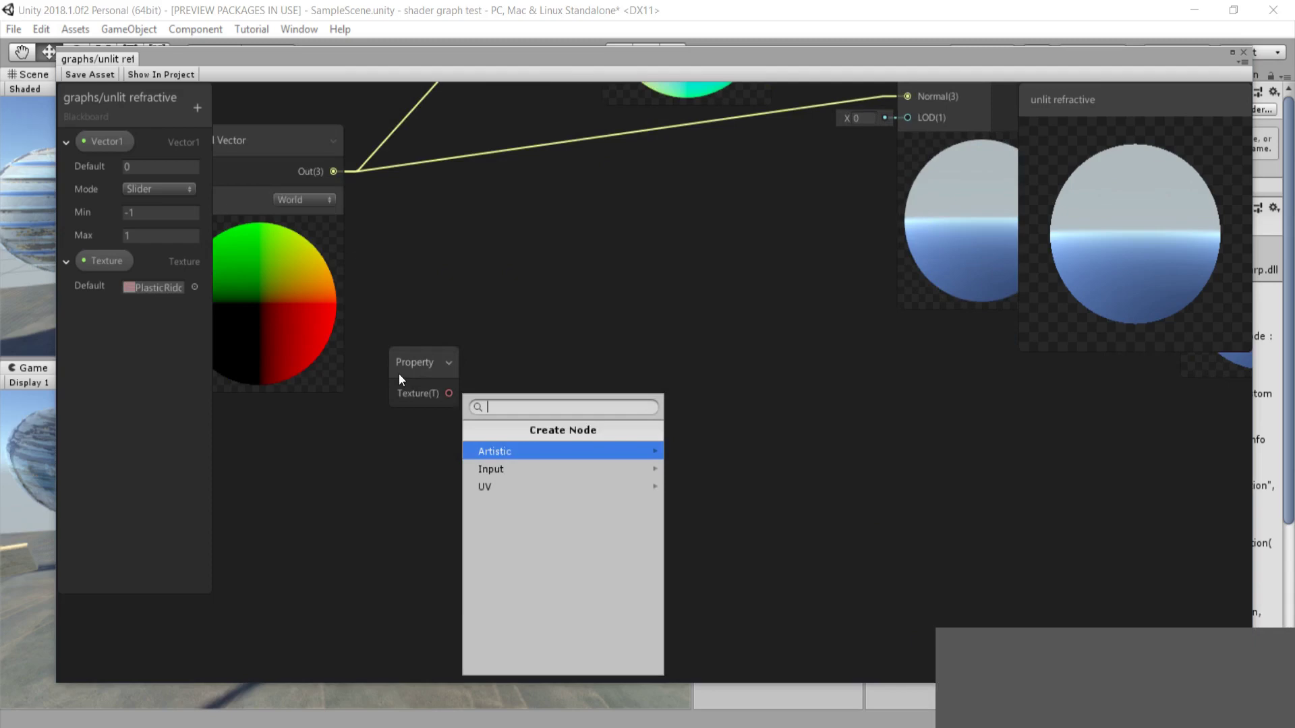
left_click(394, 375)
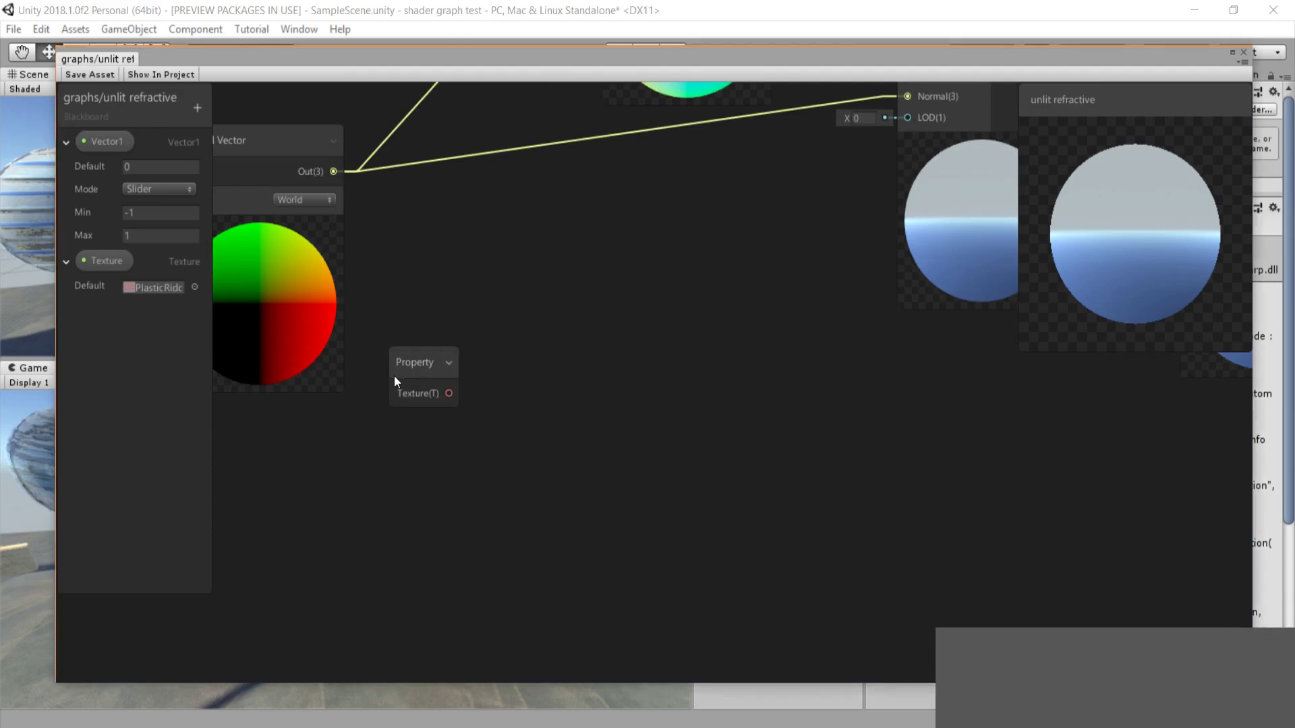
key("space")
key("Down")
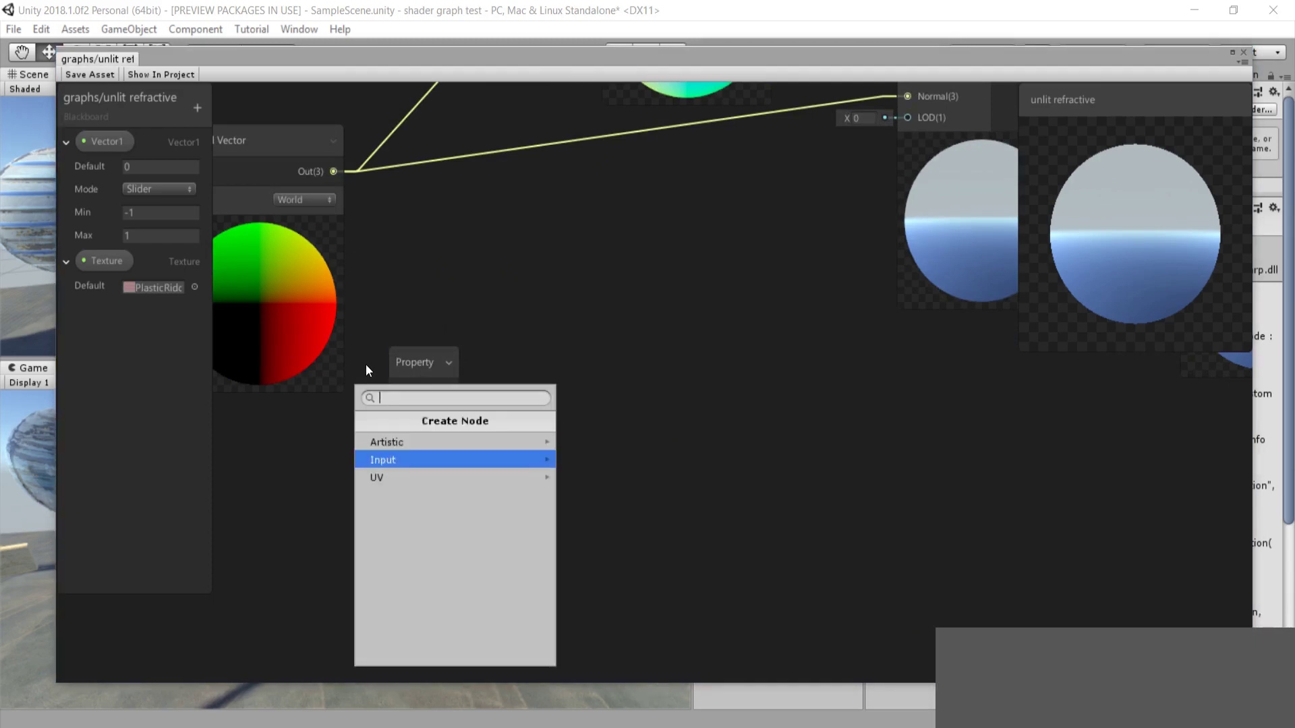
key("Right")
key("Right")
key("Return")
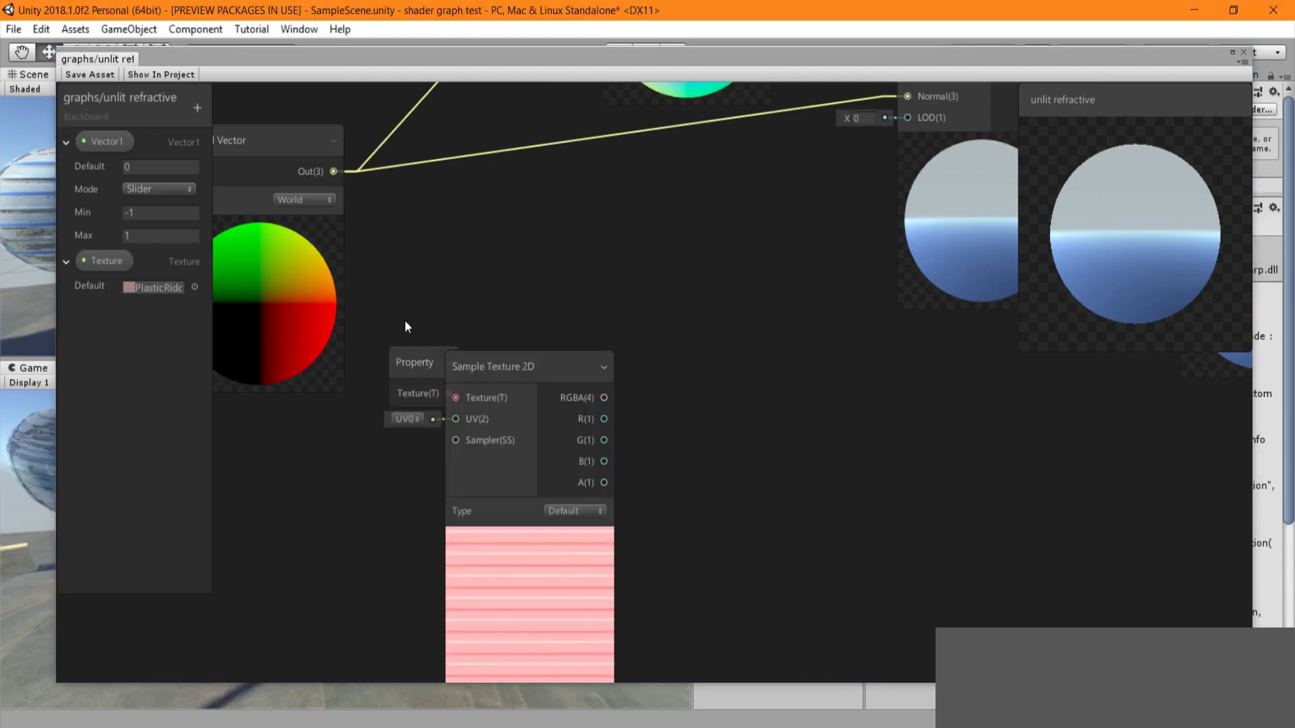
left_click(644, 505)
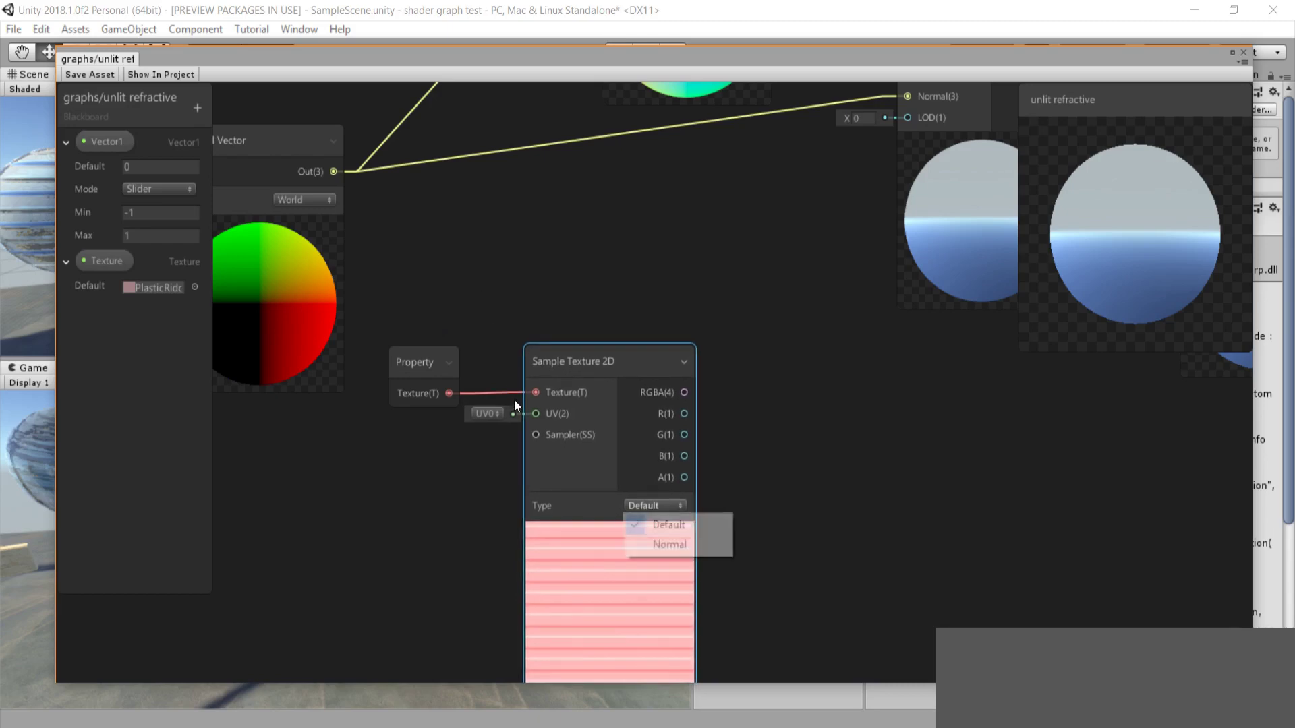
left_click(662, 543)
- Rearrange the Normal Vector, texture Property and Sample Texture 2D nodes in the area below the View Direction node
middle_click_drag(610, 399, 654, 473)
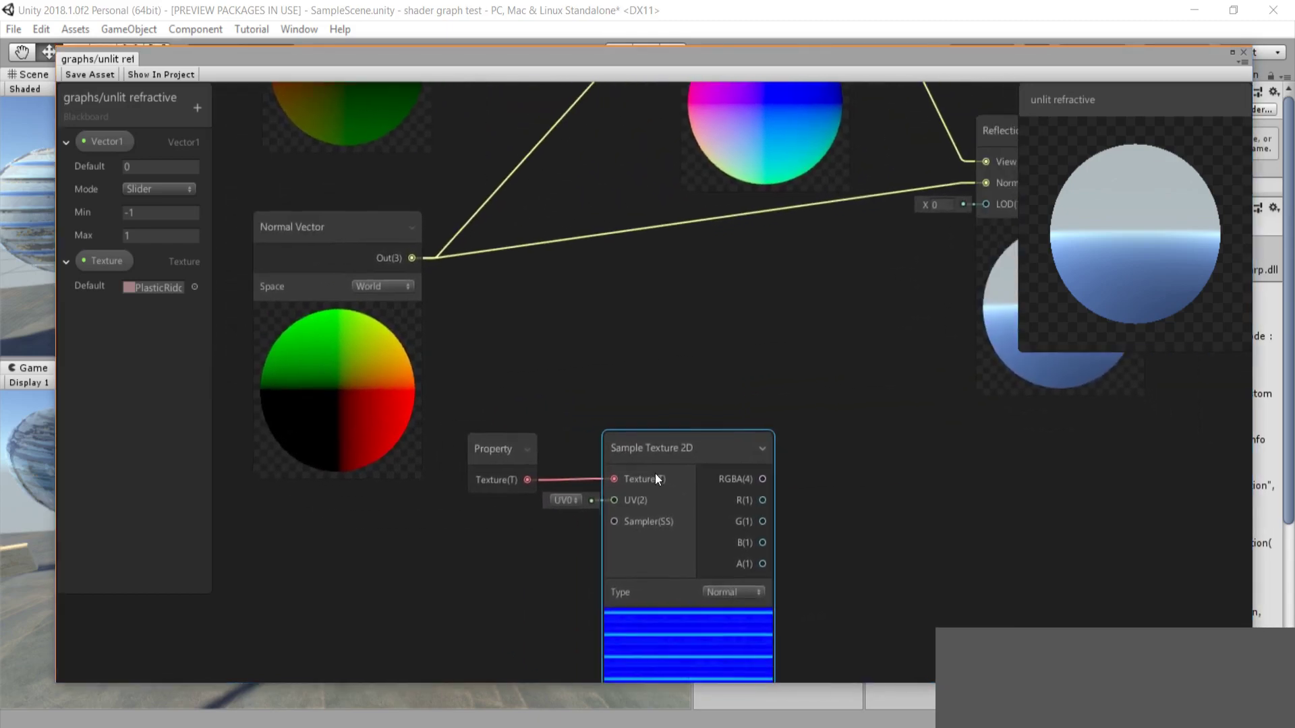
middle_click_drag(609, 311, 537, 337)
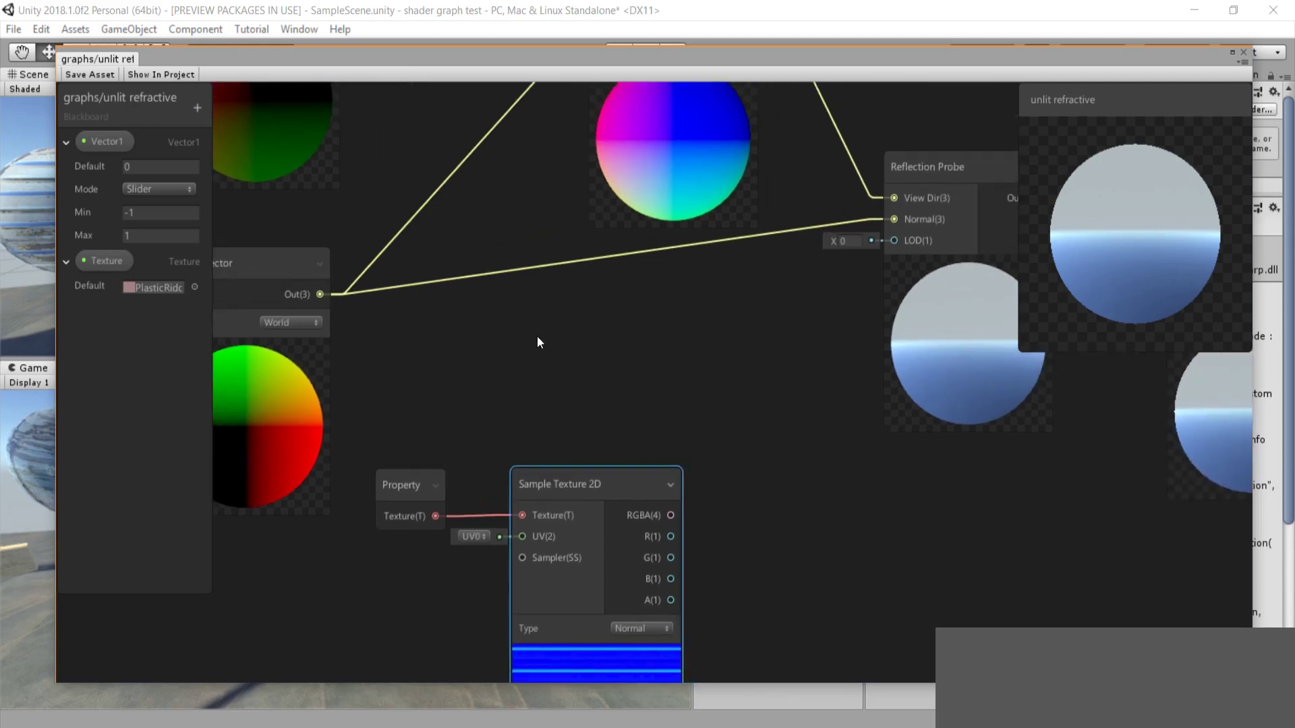
middle_click_drag(338, 297, 439, 457)
left_click_drag(314, 375, 118, 438)
middle_click_drag(436, 514, 512, 365)
scroll(512, 390, "down", 3)
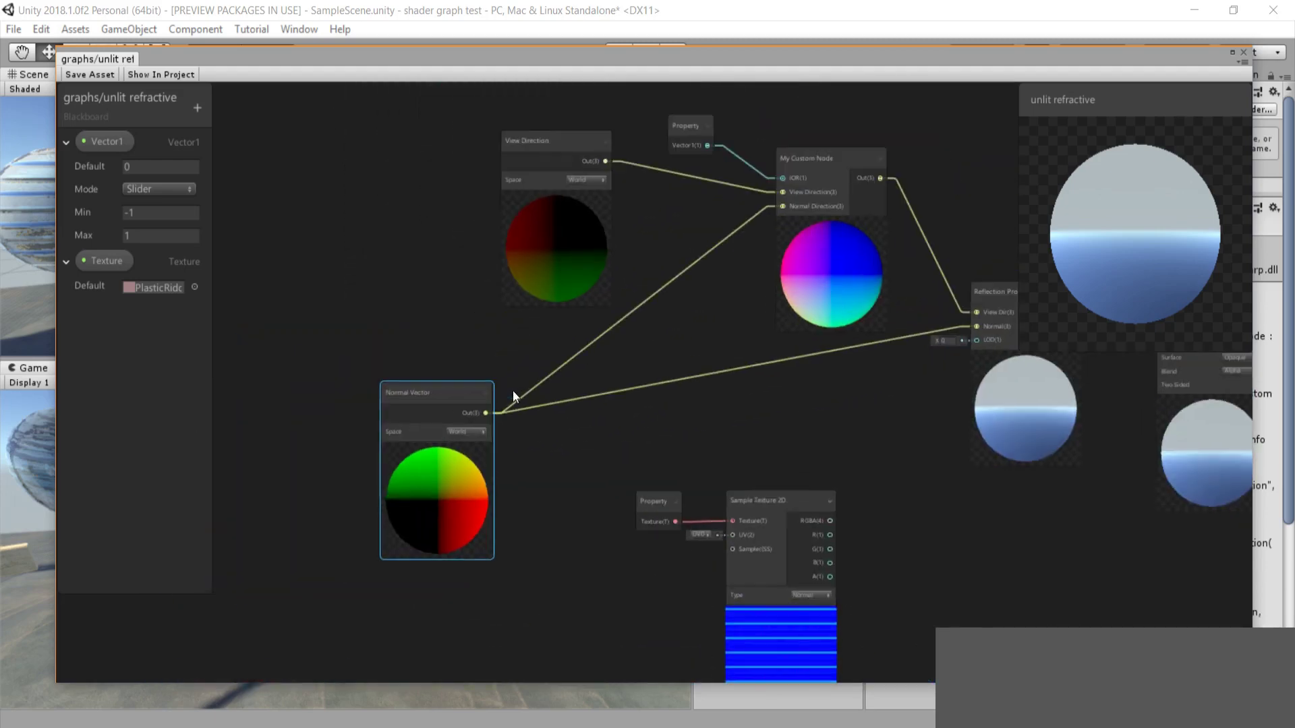
left_click_drag(509, 391, 680, 567)
left_click_drag(646, 512, 540, 509)
left_click_drag(425, 395, 391, 315)
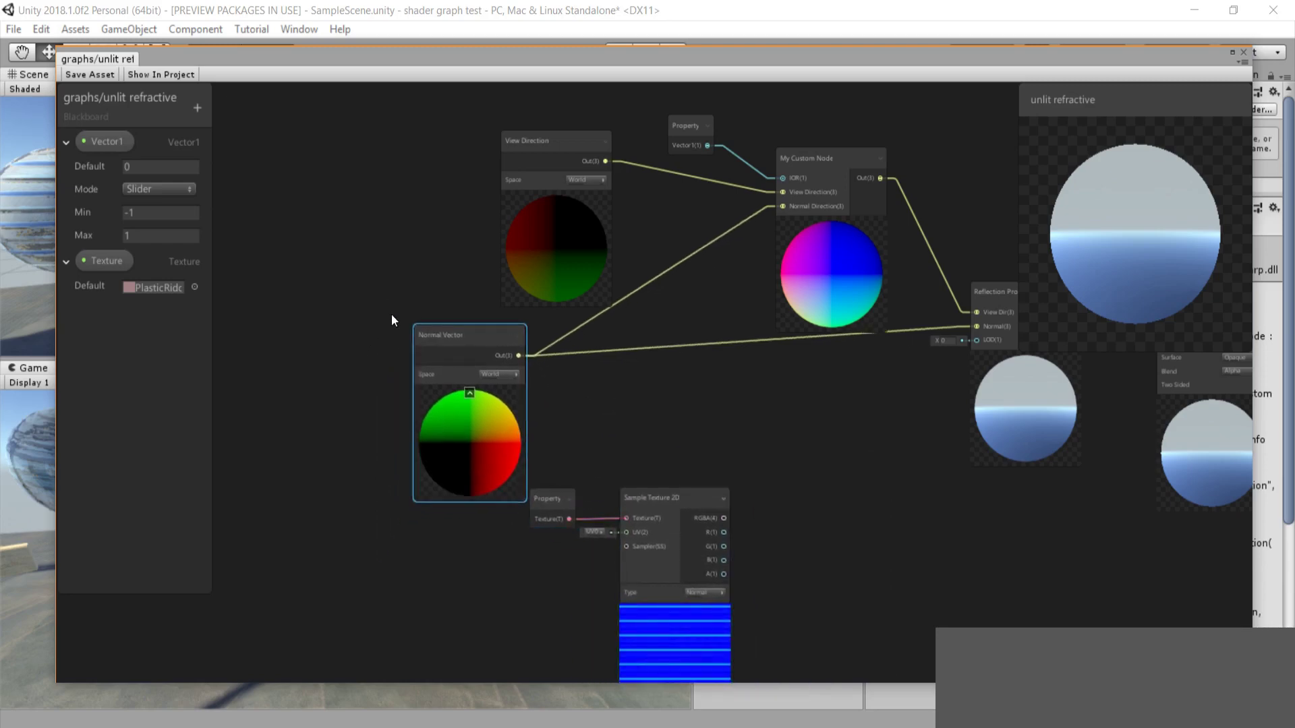
- Collapse the Normal Vector preview and move the texture Property and Sample Texture 2D nodes closer beneath it
left_click(469, 393)
mouse_move(662, 507)
left_mouse_down()
mouse_move(606, 489)
mouse_move(662, 489)
left_mouse_up()
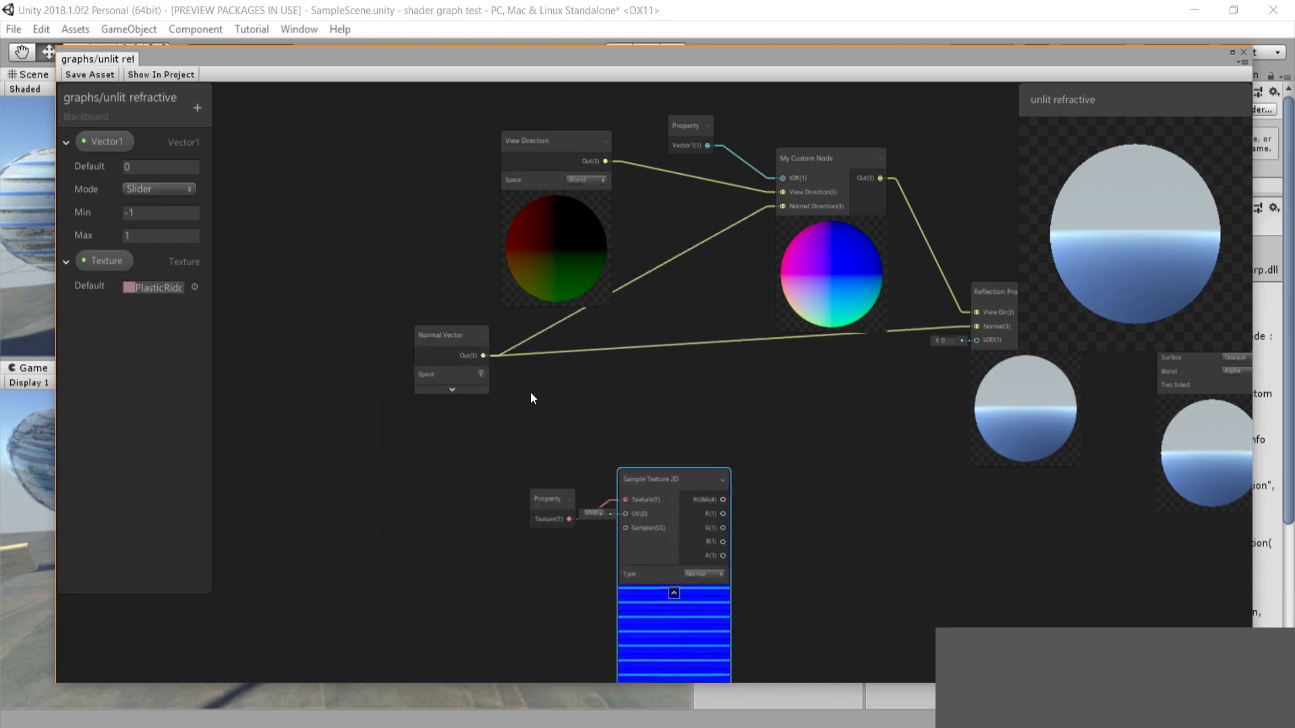
left_click_drag(548, 498, 425, 450)
left_click_drag(686, 480, 572, 442)
- Add a Normal Blend node, connecting Normal Vector's output to A and Sample Texture 2D's RGBA output to B
right_click(711, 413)
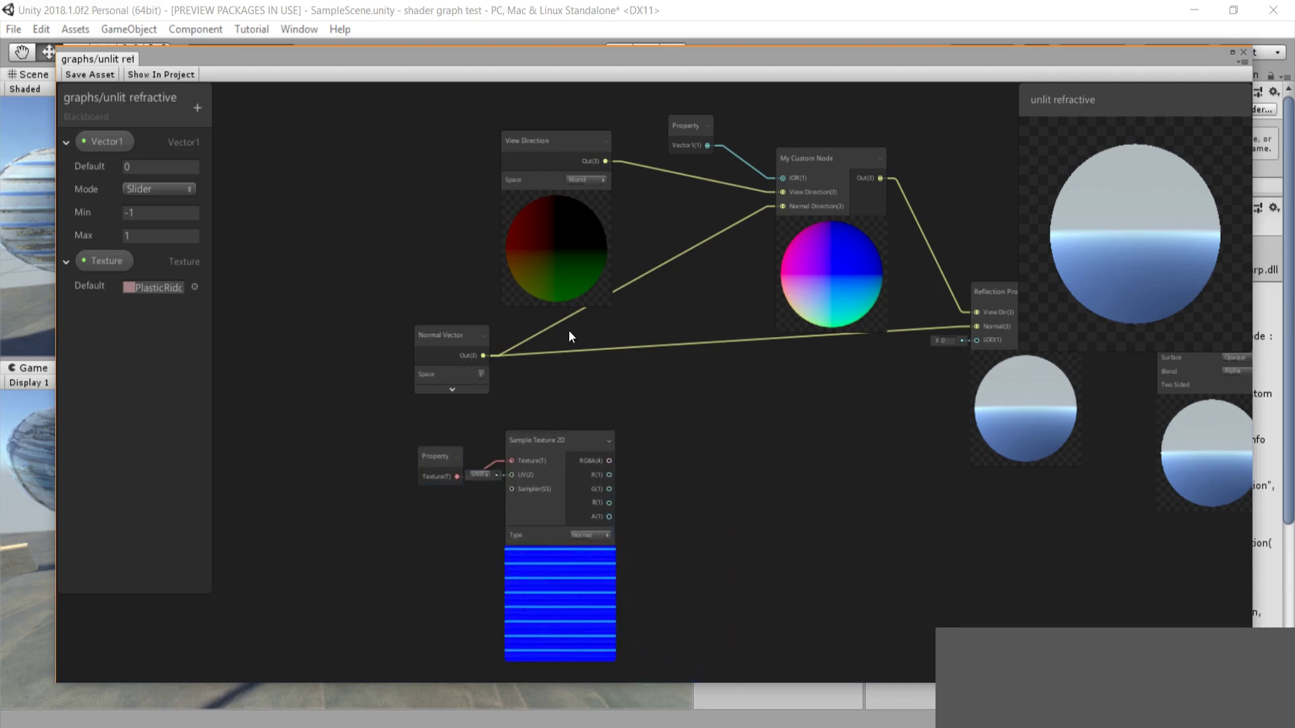
left_click(748, 423)
type("nor")
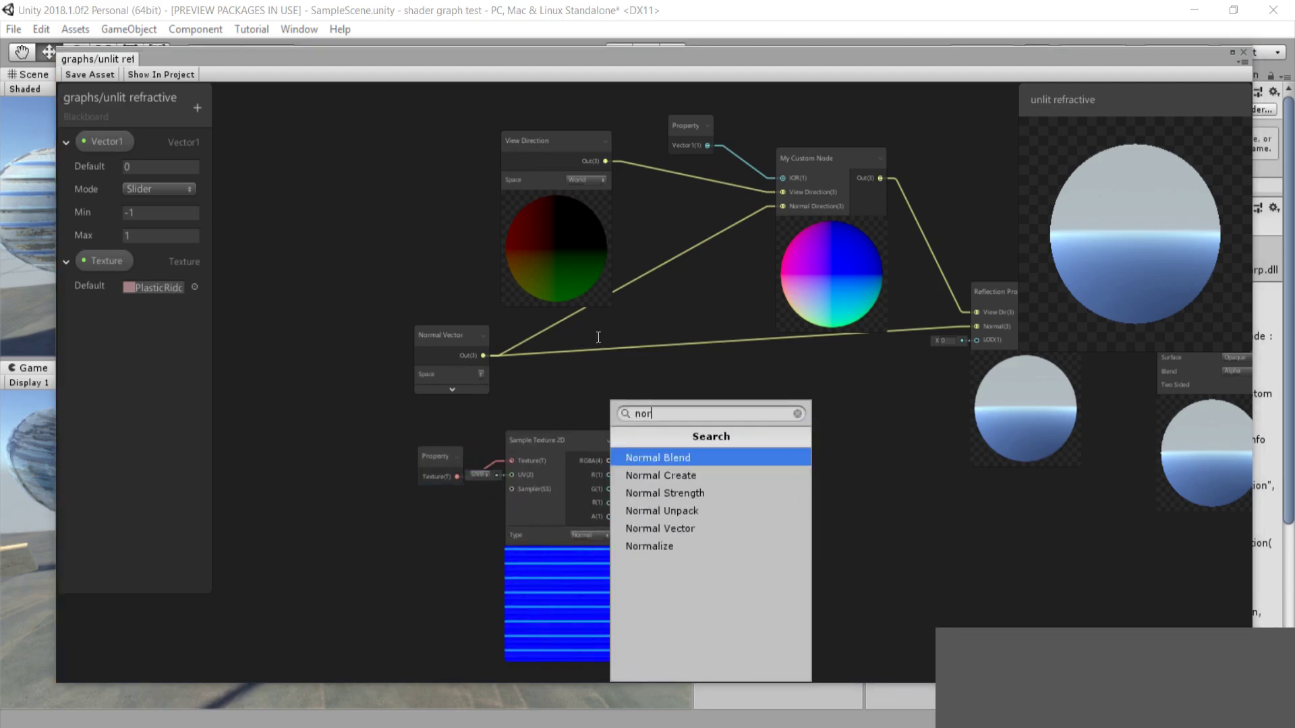
key("Return")
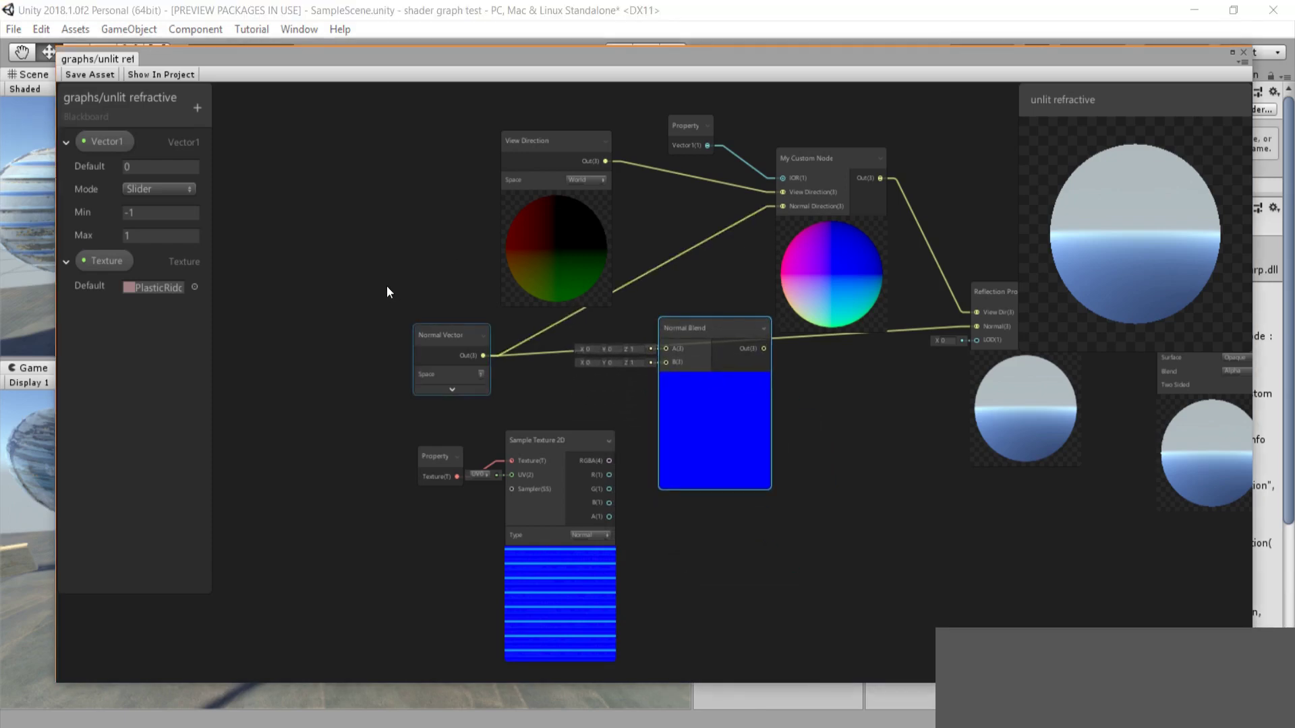
left_click_drag(483, 356, 664, 350)
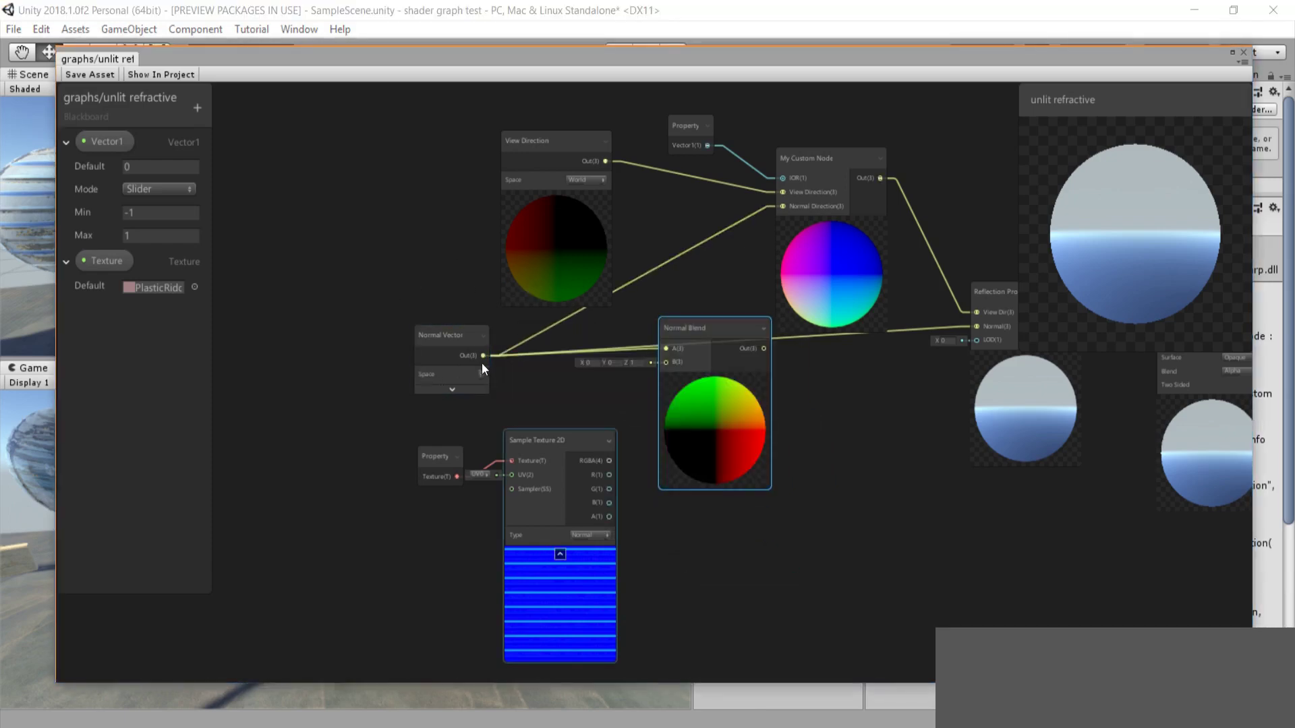
left_click_drag(609, 461, 665, 362)
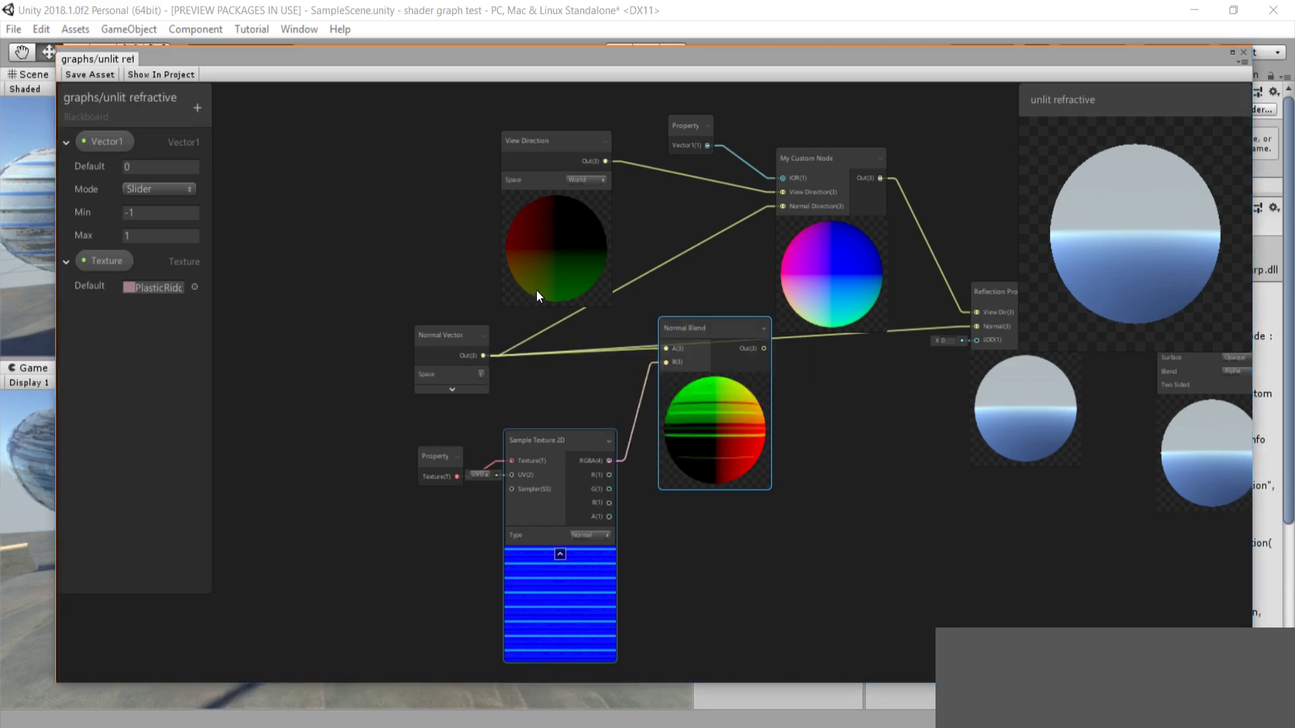
- Connect the Normal Blend output to My Custom Node's Normal Direction input and tidy the Normal Blend and Sample Texture 2D positions
left_click_drag(757, 353, 716, 351)
middle_click_drag(830, 387, 774, 465)
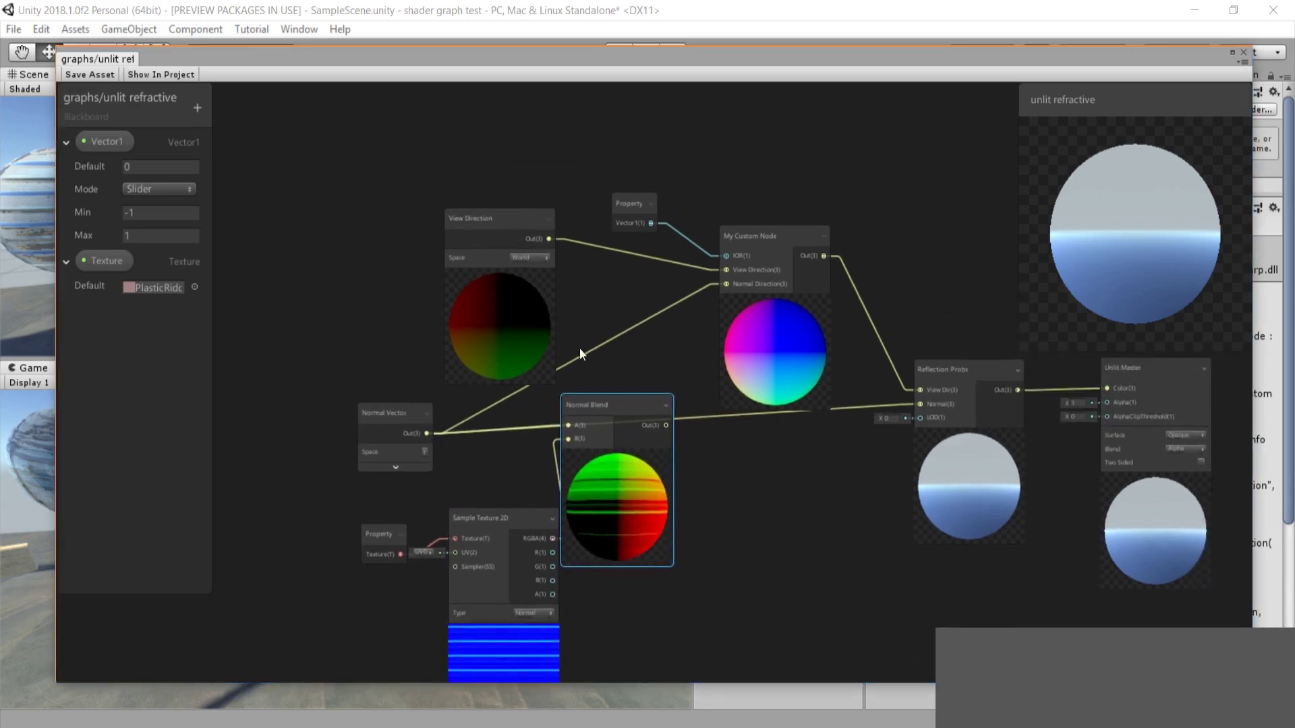
left_click_drag(666, 425, 727, 284)
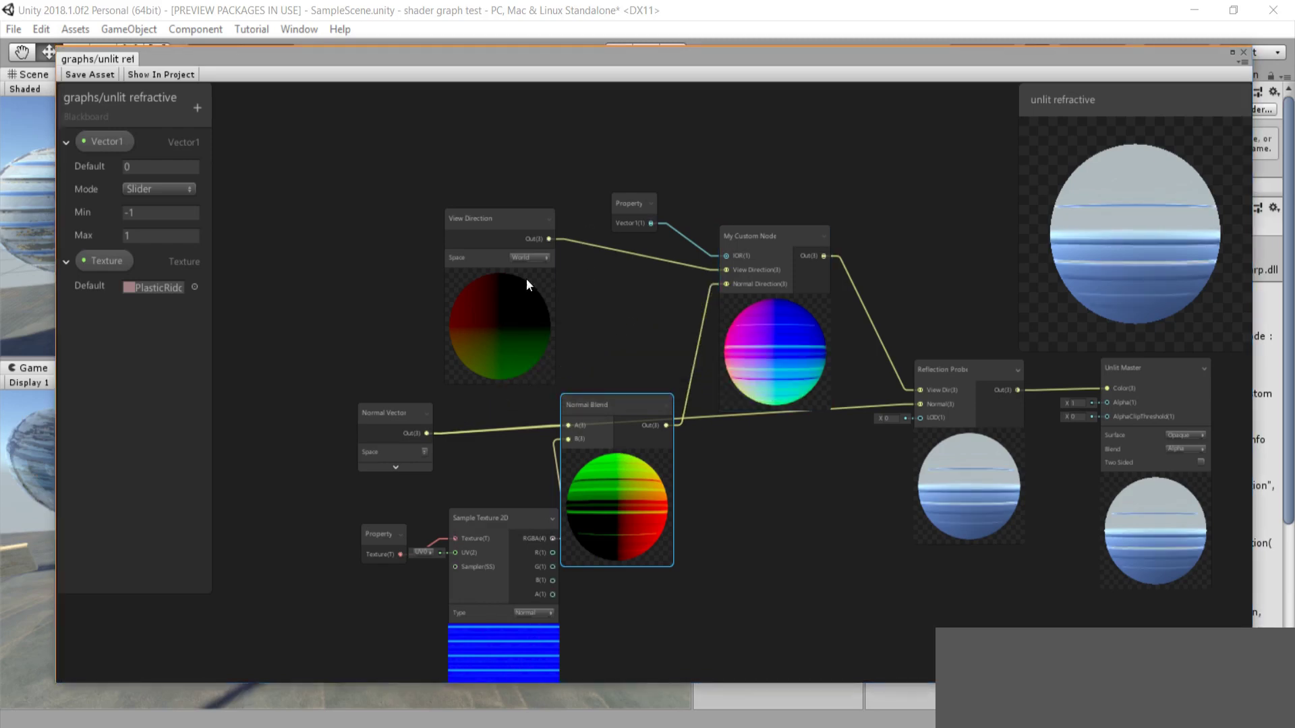
left_click_drag(508, 516, 486, 514)
middle_click_drag(484, 514, 548, 464)
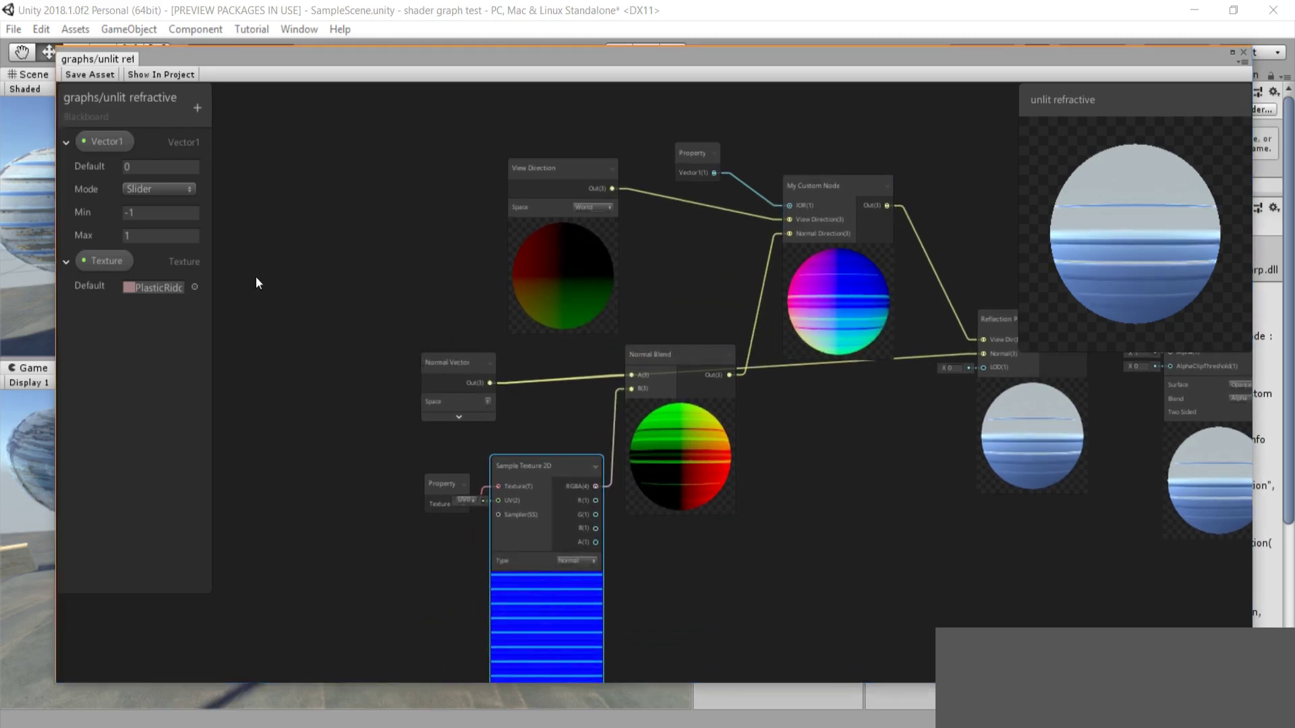
- Move the unlit refractive graph window out of the way and assign the ridged plastic normal map as Sphere (3)'s refractive mat Texture
left_click(78, 59)
left_click_drag(319, 50, 360, 653)
left_click_drag(353, 531, 330, 527)
left_click(249, 180)
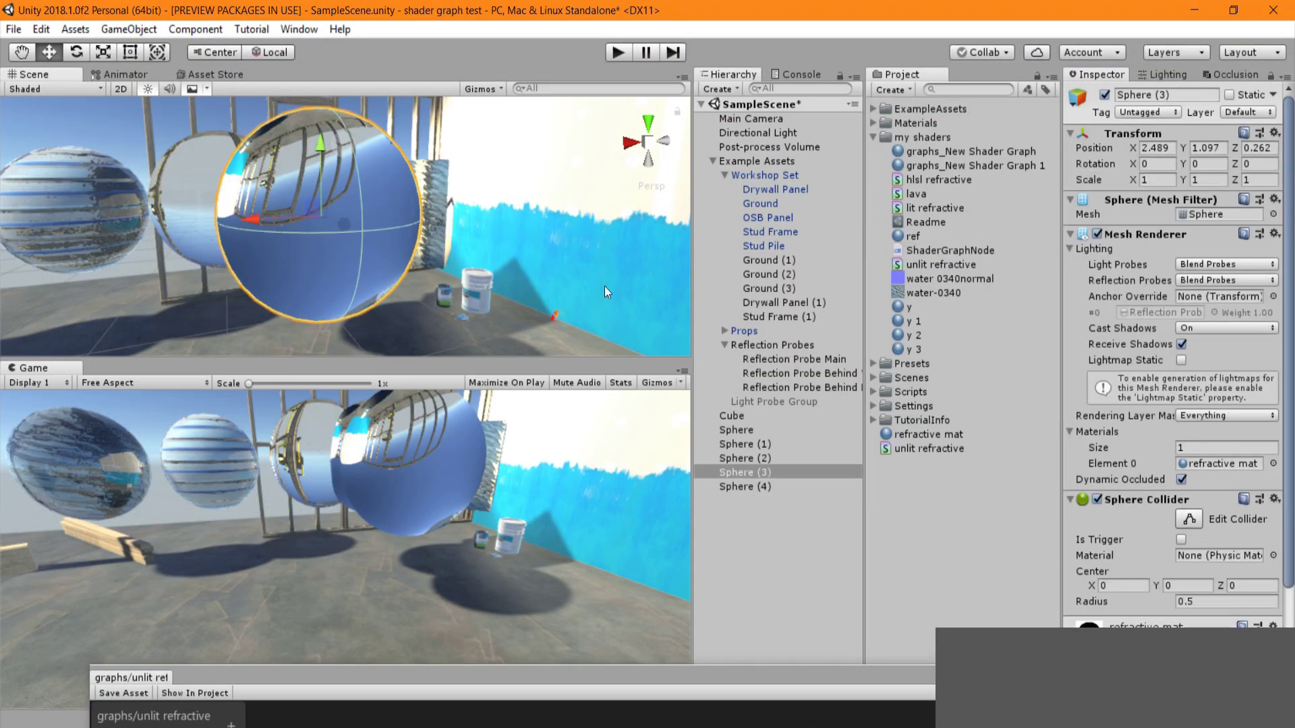
left_click(1261, 588)
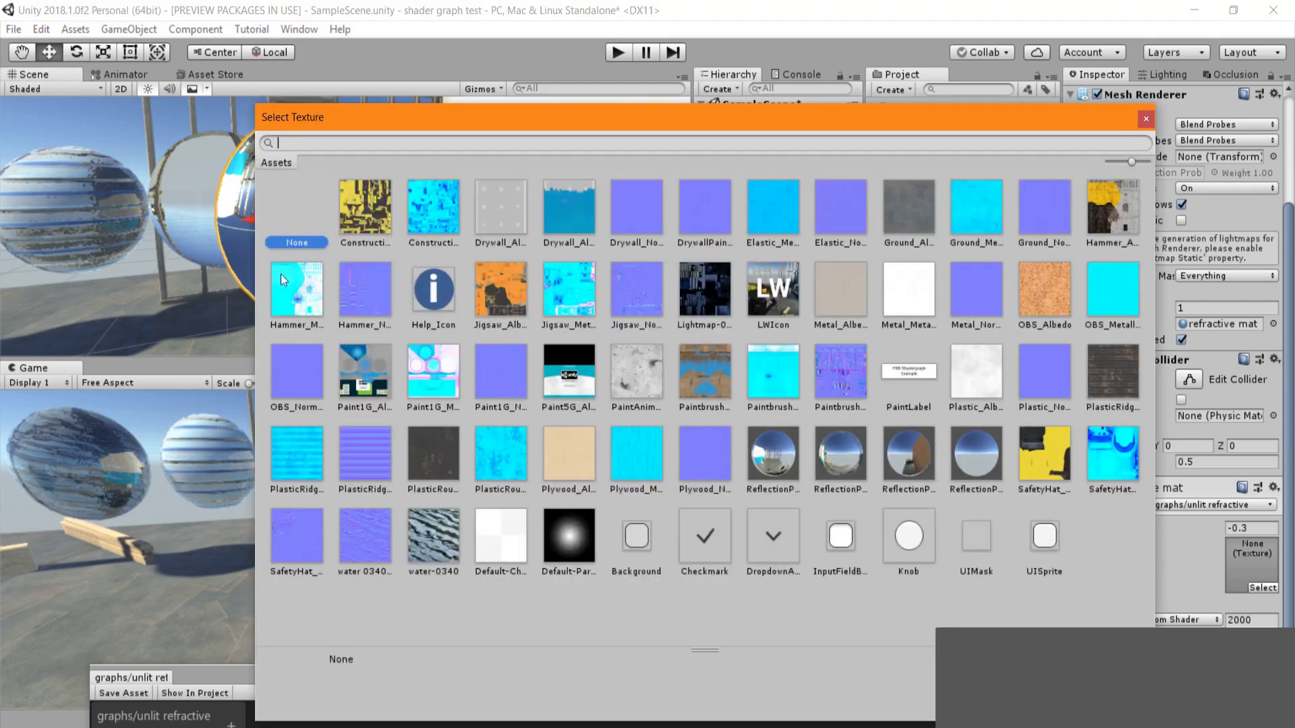
left_click(365, 453)
left_click(1145, 118)
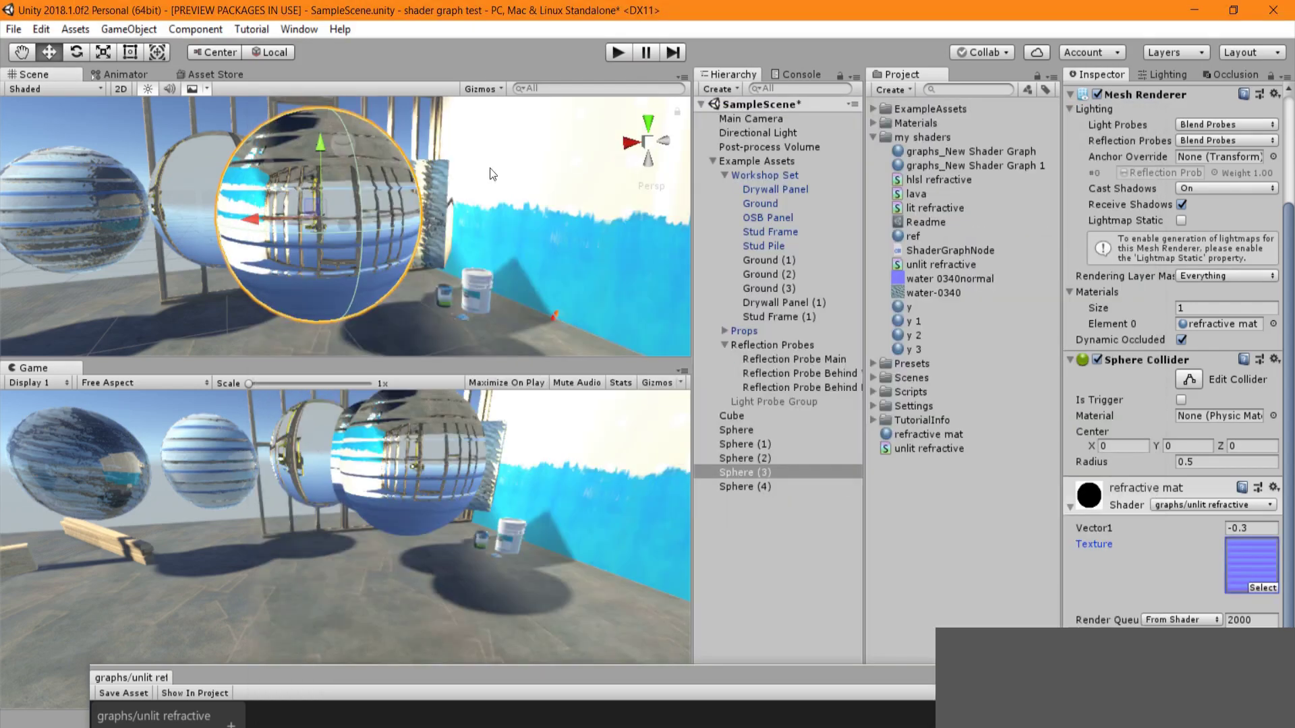
- Delete the sphere duplicate Sphere (4) from the scene
middle_click_drag(490, 168, 378, 206)
right_click_drag(364, 209, 528, 217)
left_click_drag(528, 218, 394, 237, "alt")
left_click(338, 132)
key("Delete")
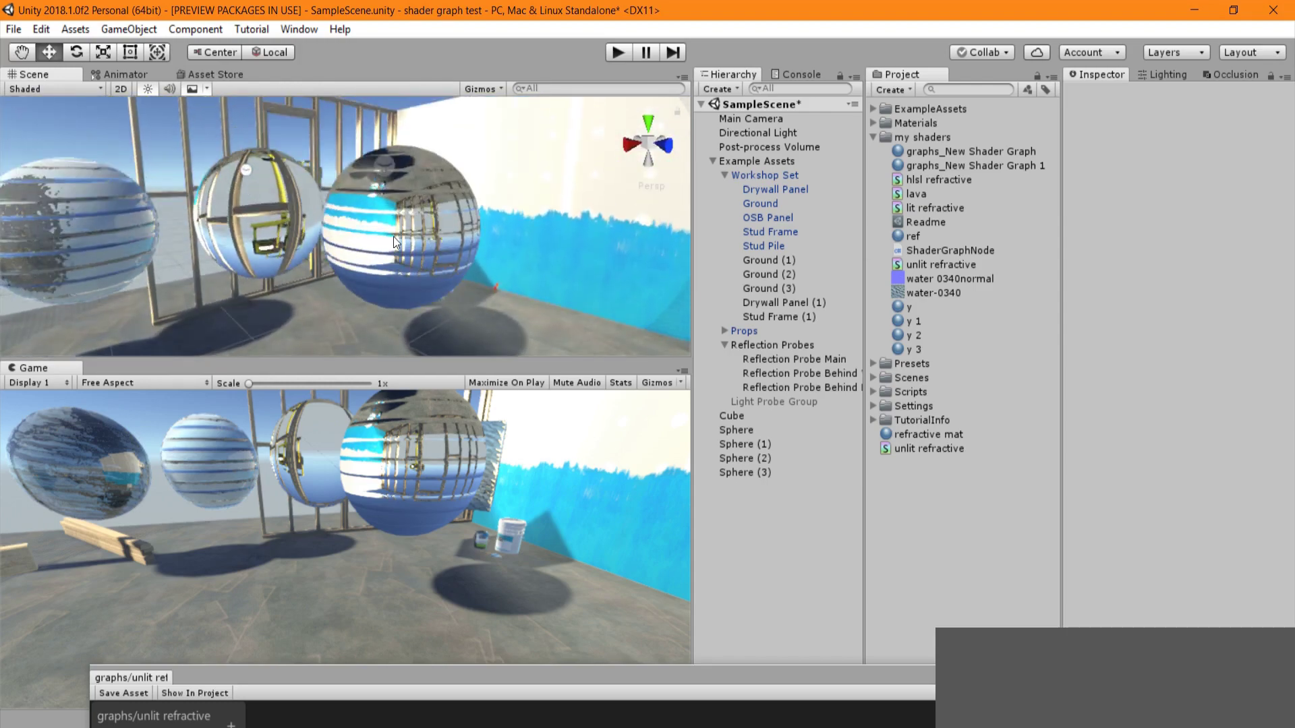
- Set Cast Shadows to Off for both Sphere (1) and Sphere (2)
left_click_drag(245, 233, 165, 256, "alt")
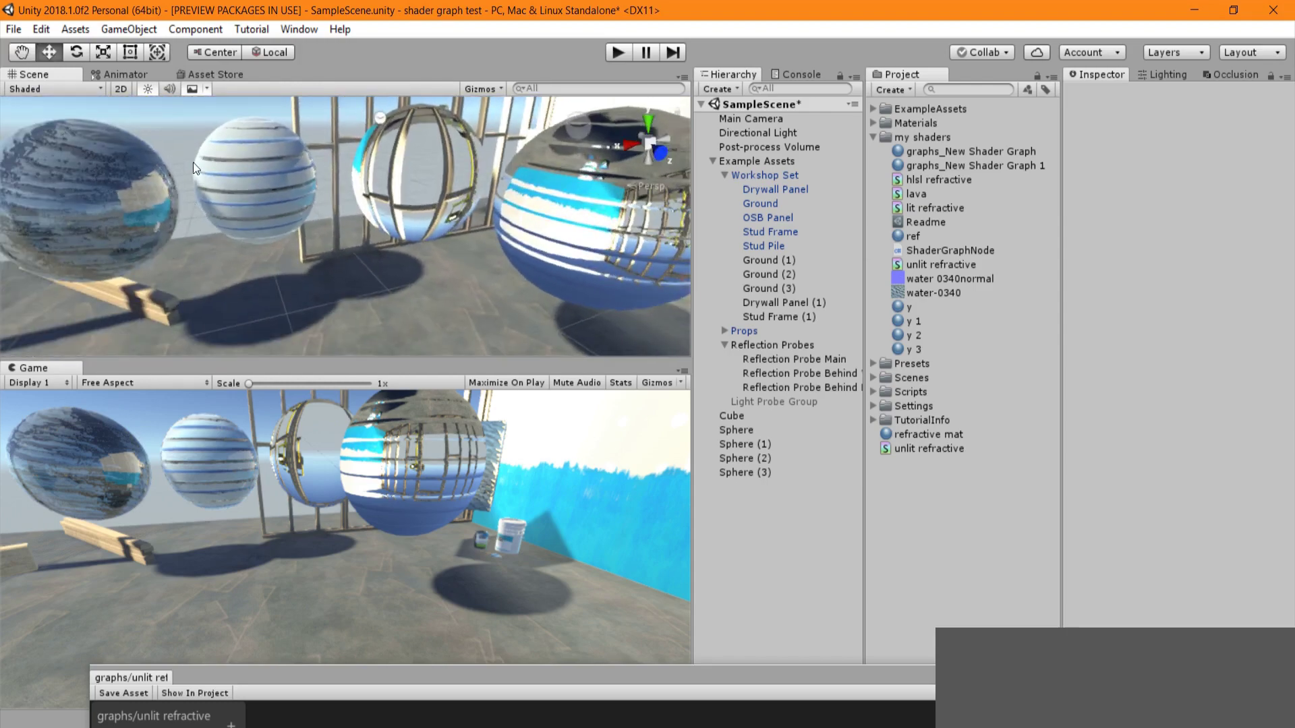
left_click(194, 163)
left_click(89, 172, "shift")
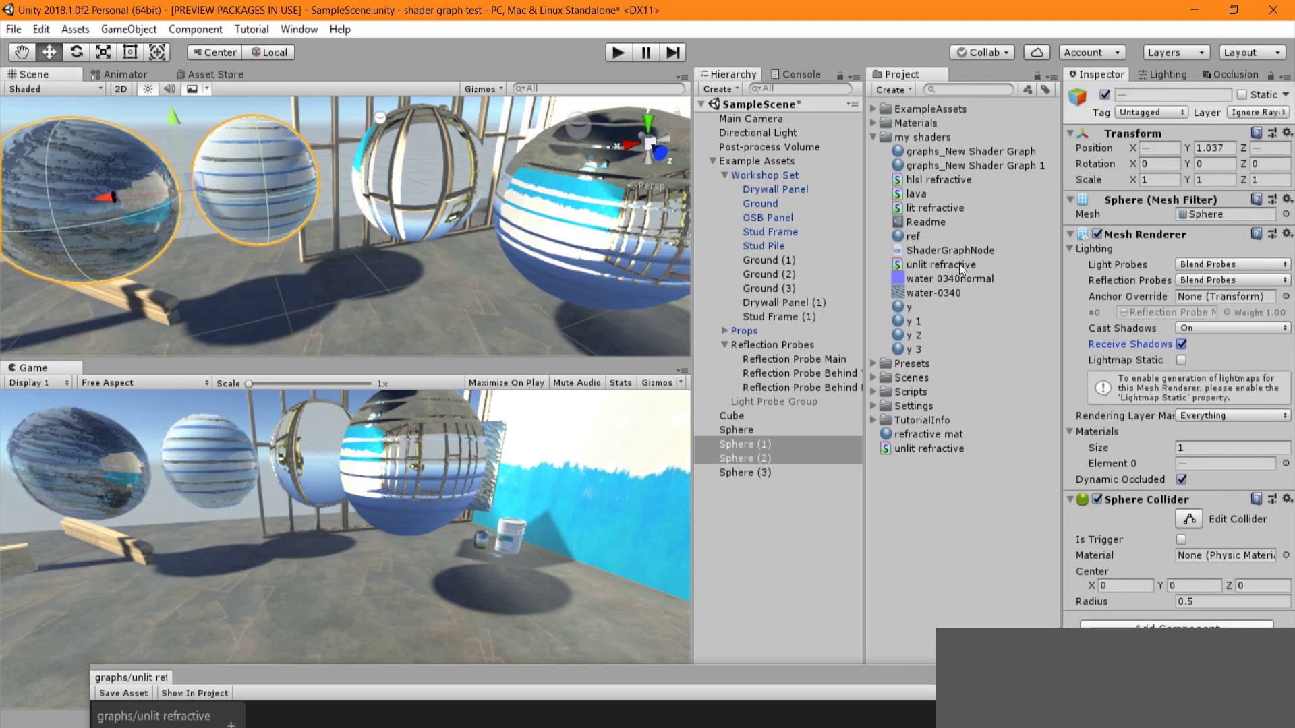
left_click(1224, 328)
left_click(1188, 346)
middle_click_drag(613, 228, 513, 219)
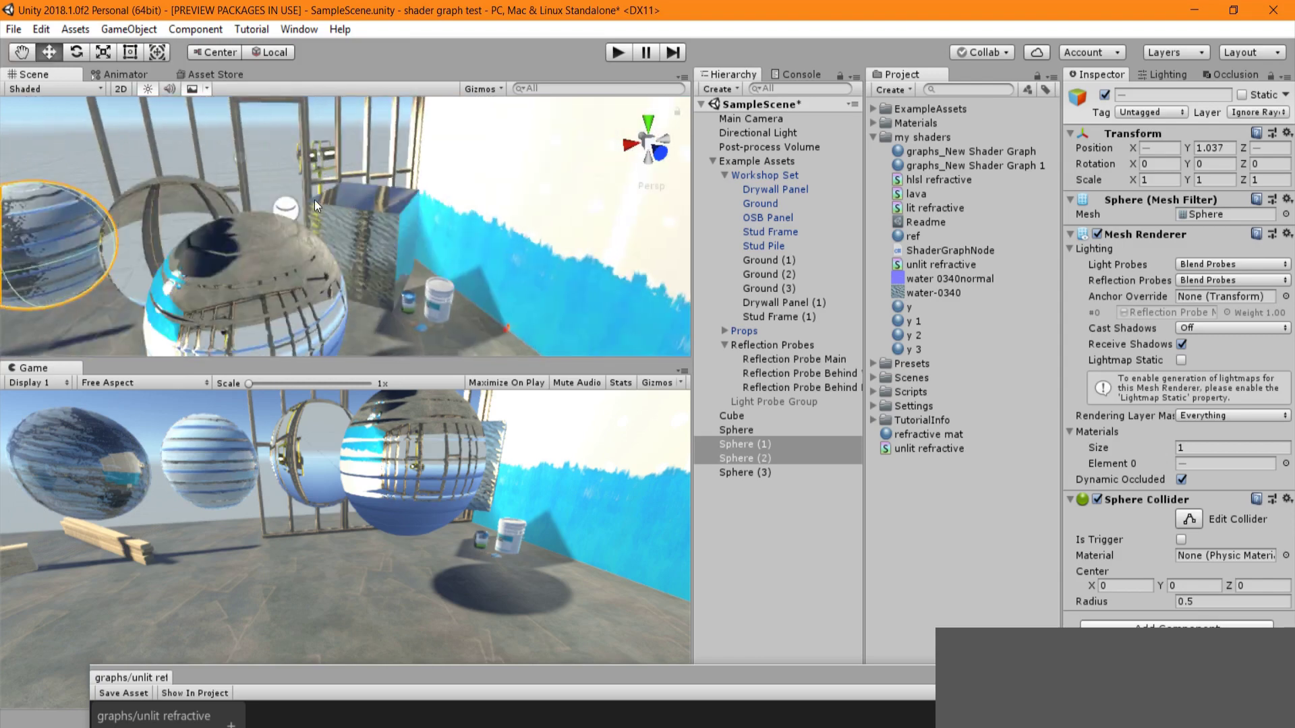
- Move Sphere (3) slightly along the Z axis to Z 0.065
left_click(319, 238)
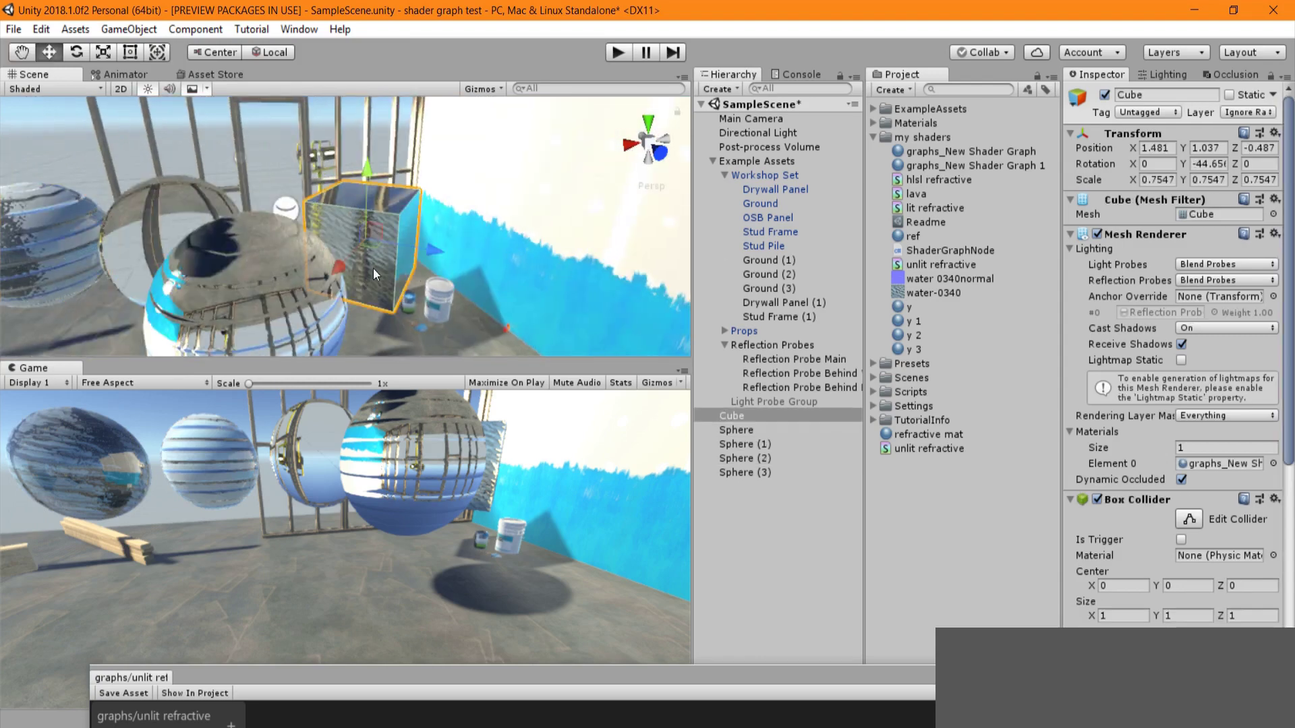
right_click_drag(374, 269, 322, 323)
left_click(273, 188, "shift")
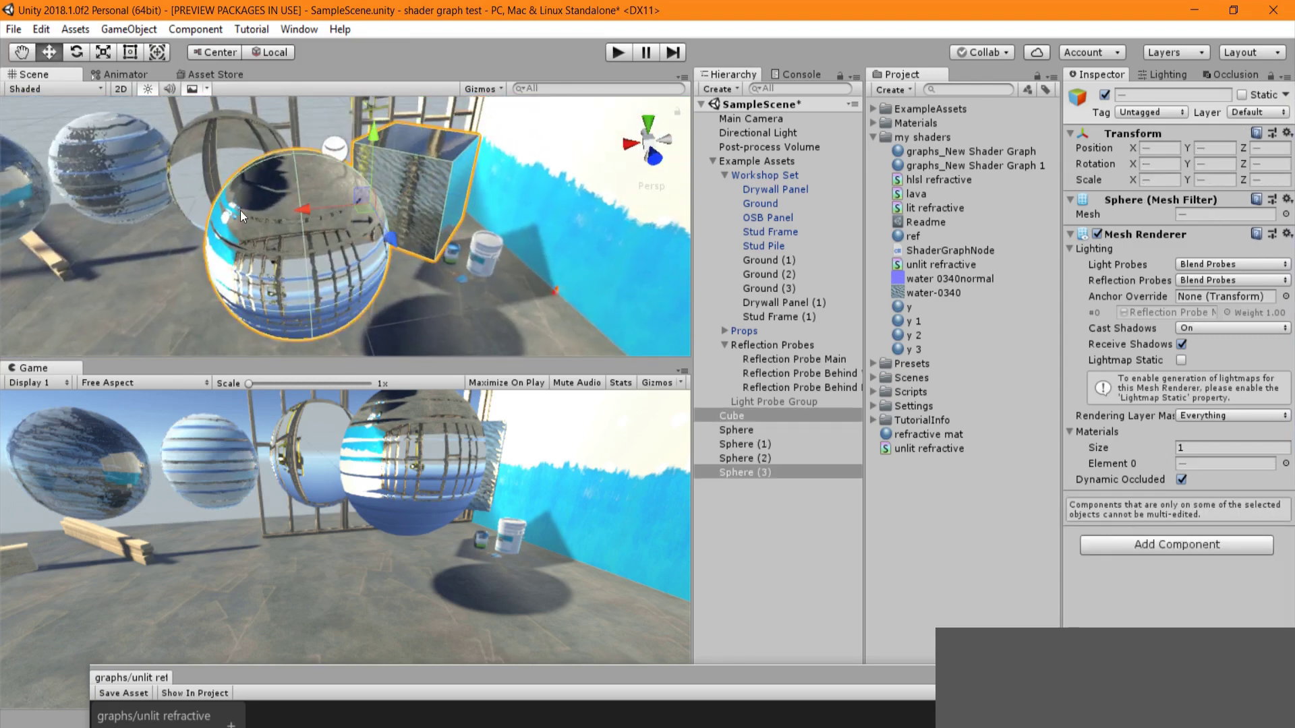
left_click(237, 210)
mouse_move(242, 208)
left_mouse_down()
mouse_move(259, 247)
mouse_move(262, 207)
left_mouse_up()
- Set Cast Shadows to Off for both the Cube and Sphere (3)
left_click(378, 151, "shift")
left_click(357, 149)
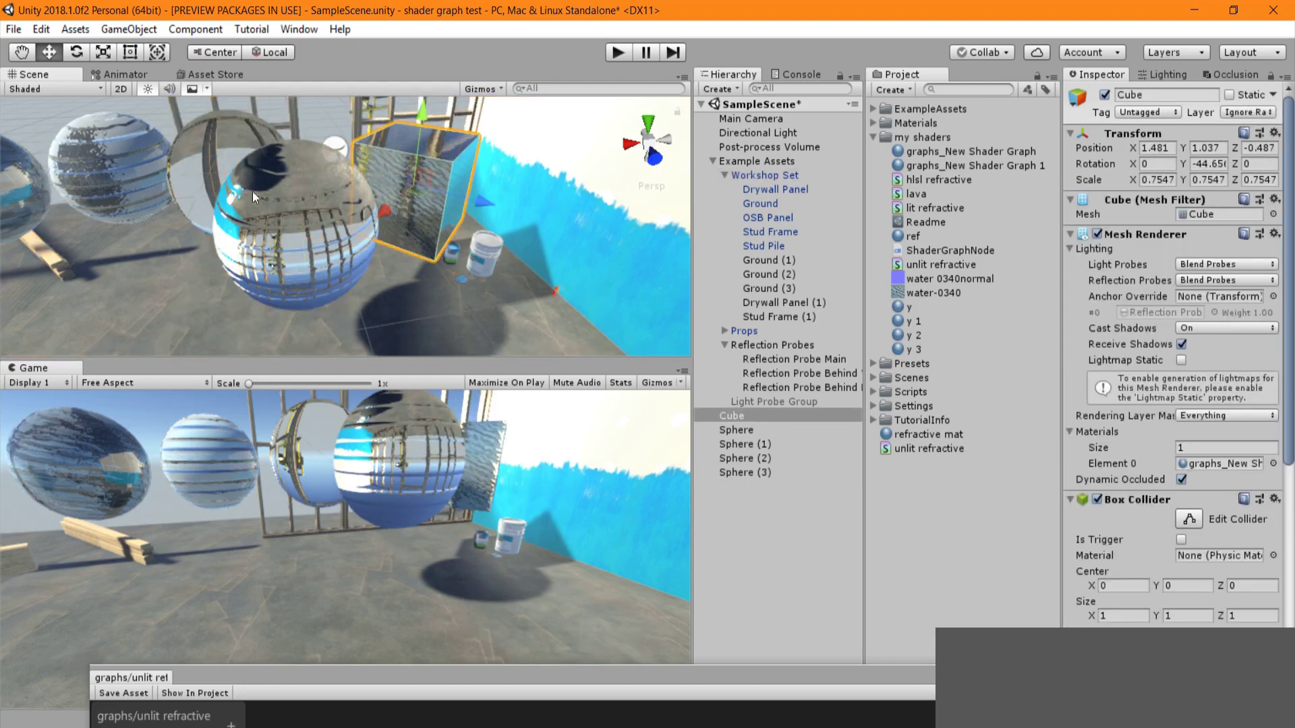
left_click(253, 192, "shift")
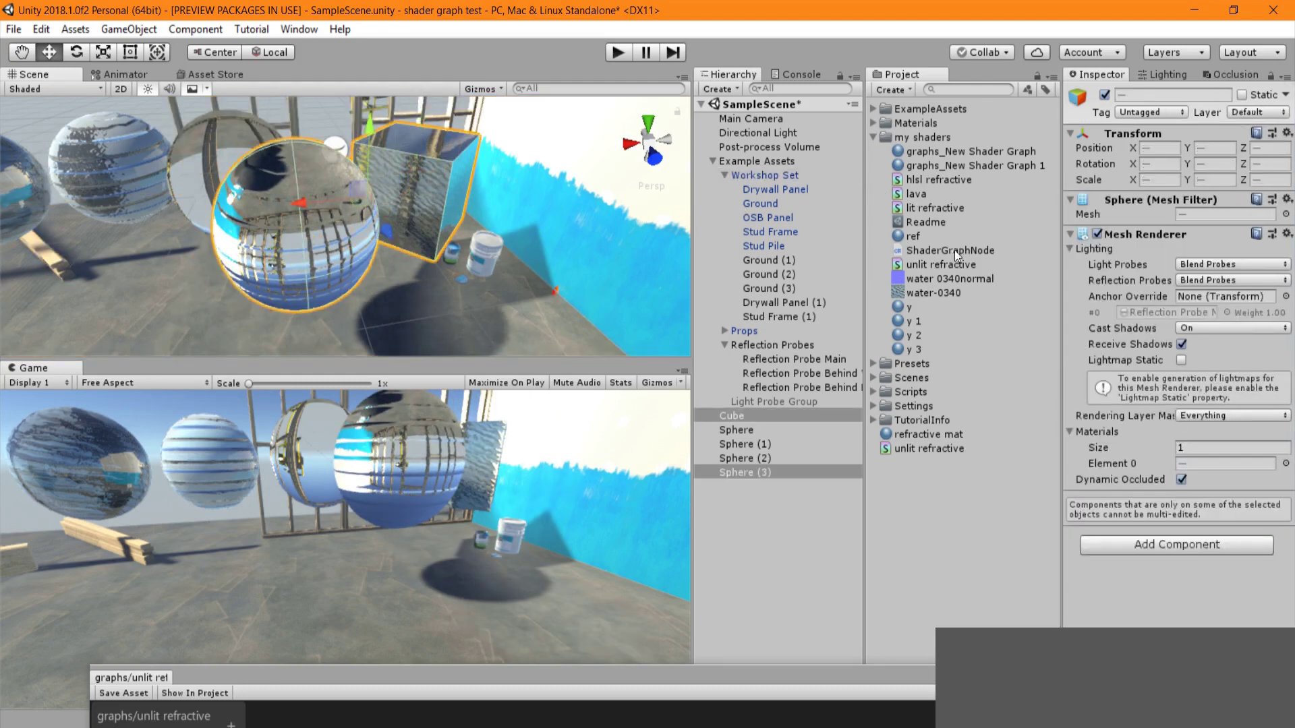
left_click(1193, 328)
left_click(1188, 347)
middle_click_drag(229, 277, 412, 211)
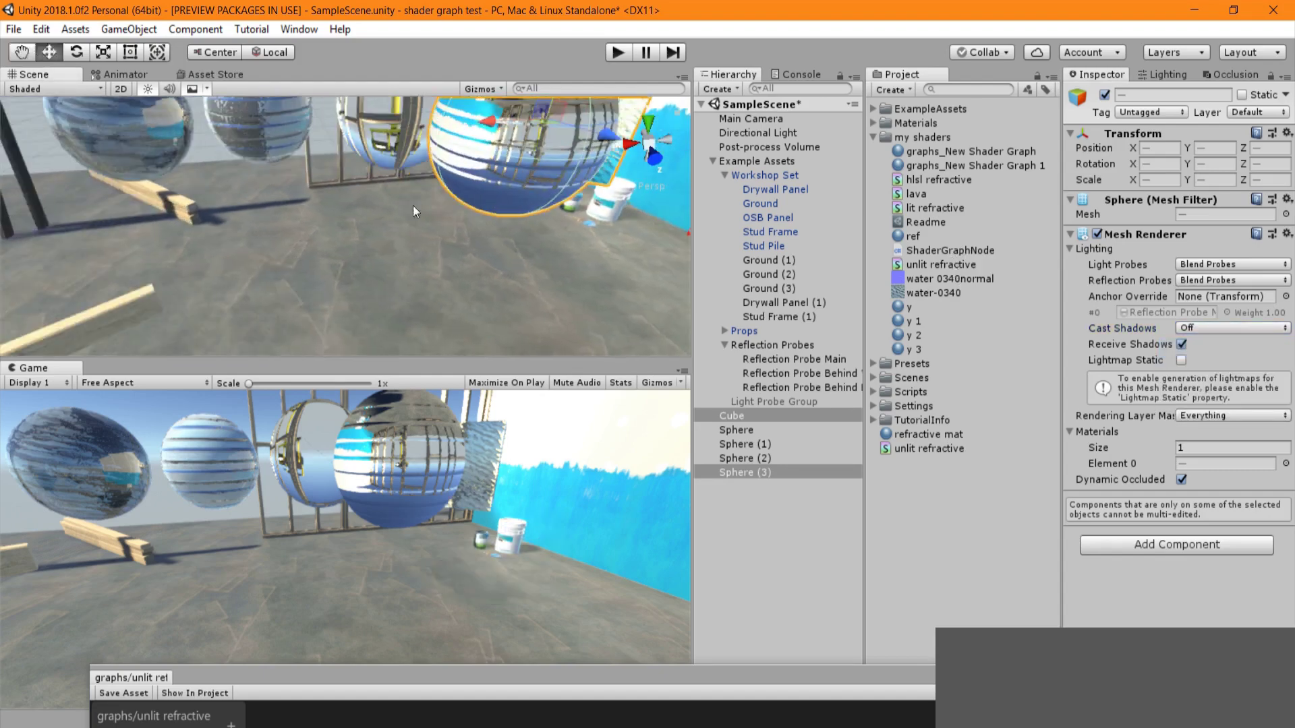
- Reposition Sphere (3) near the painted wall at X 2.025 and Z 0.213
right_click_drag(413, 205, 499, 145)
middle_click_drag(500, 145, 337, 256)
left_click(302, 233)
left_click(392, 288)
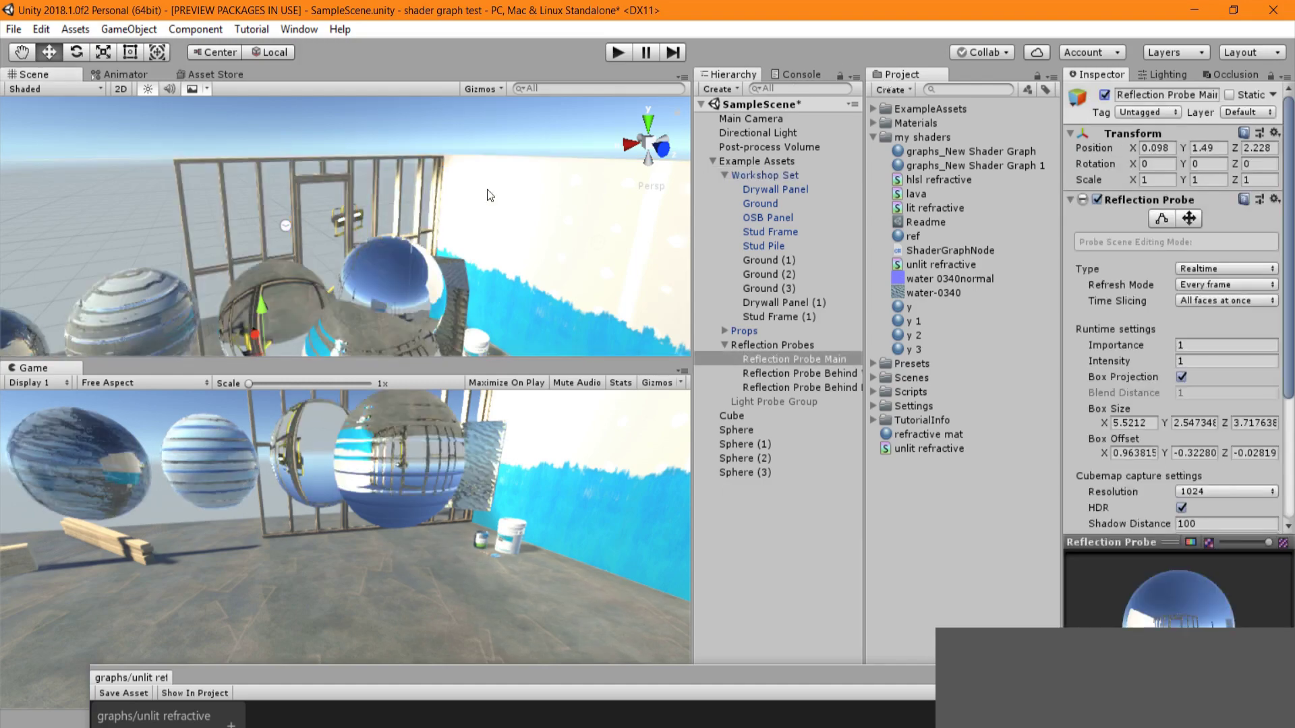
middle_click_drag(413, 337, 441, 207)
right_click_drag(441, 213, 297, 142)
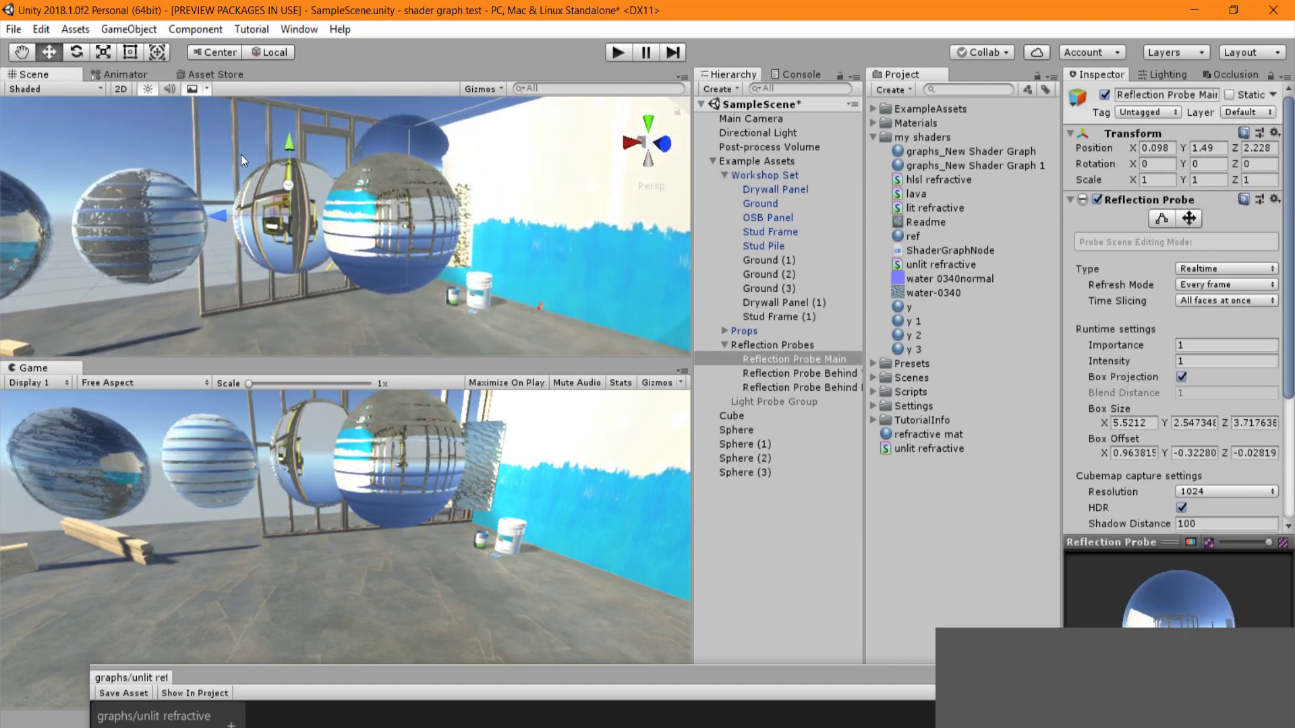
left_click(338, 204)
middle_click_drag(339, 205, 377, 244)
left_click_drag(377, 244, 411, 330, "alt")
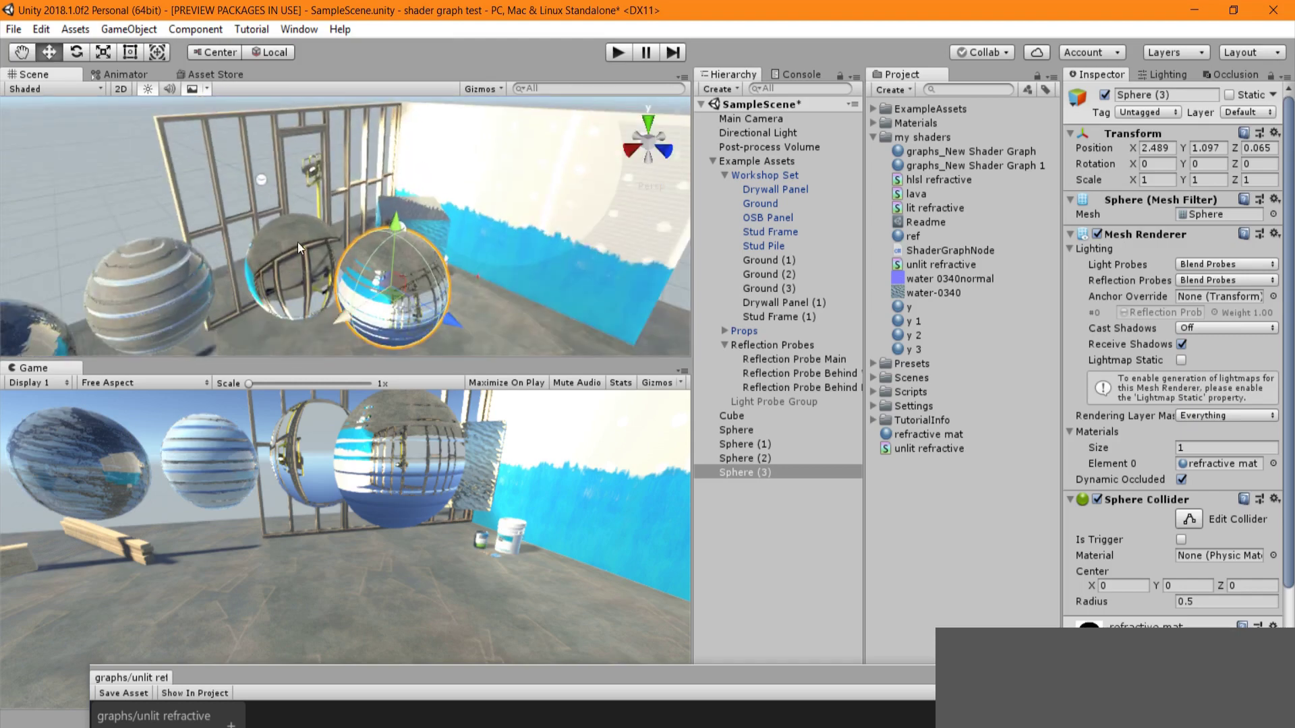
left_click_drag(320, 236, 378, 164)
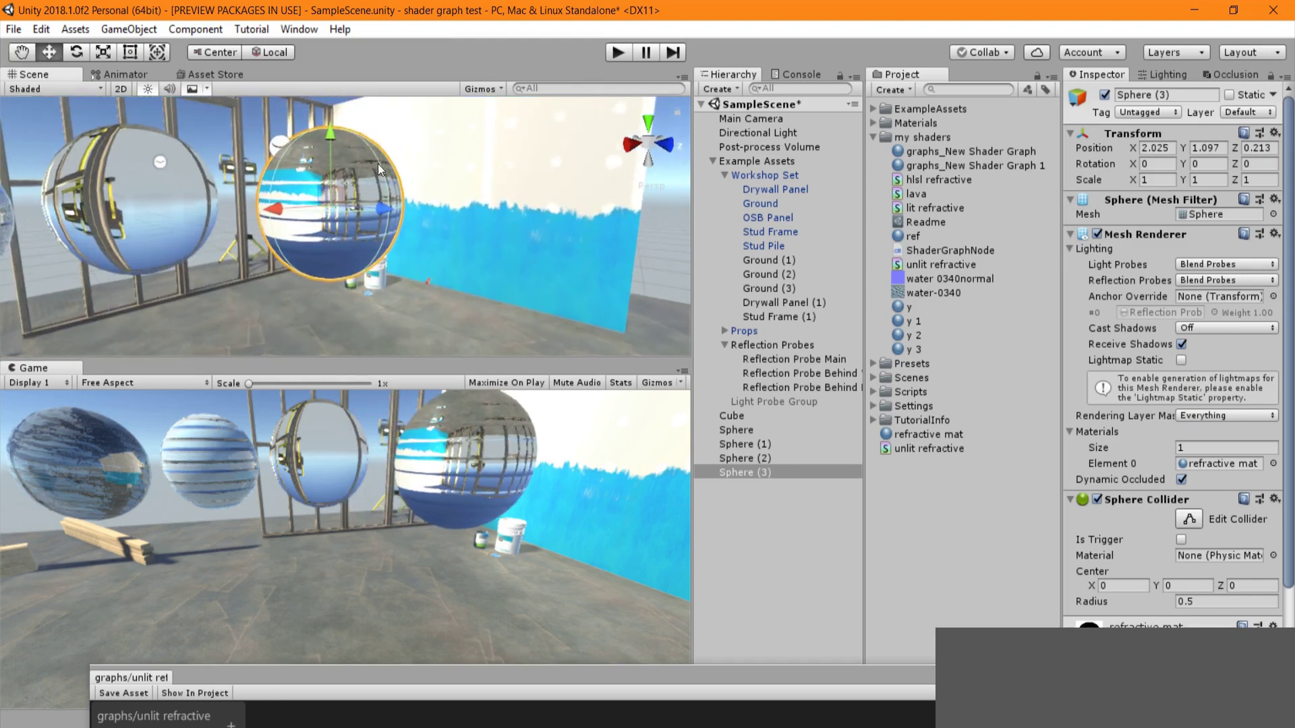
- Bring the unlit refractive graph back into view and review its node chain up to Unlit Master
left_click_drag(539, 672, 485, 124)
middle_click_drag(560, 374, 370, 356)
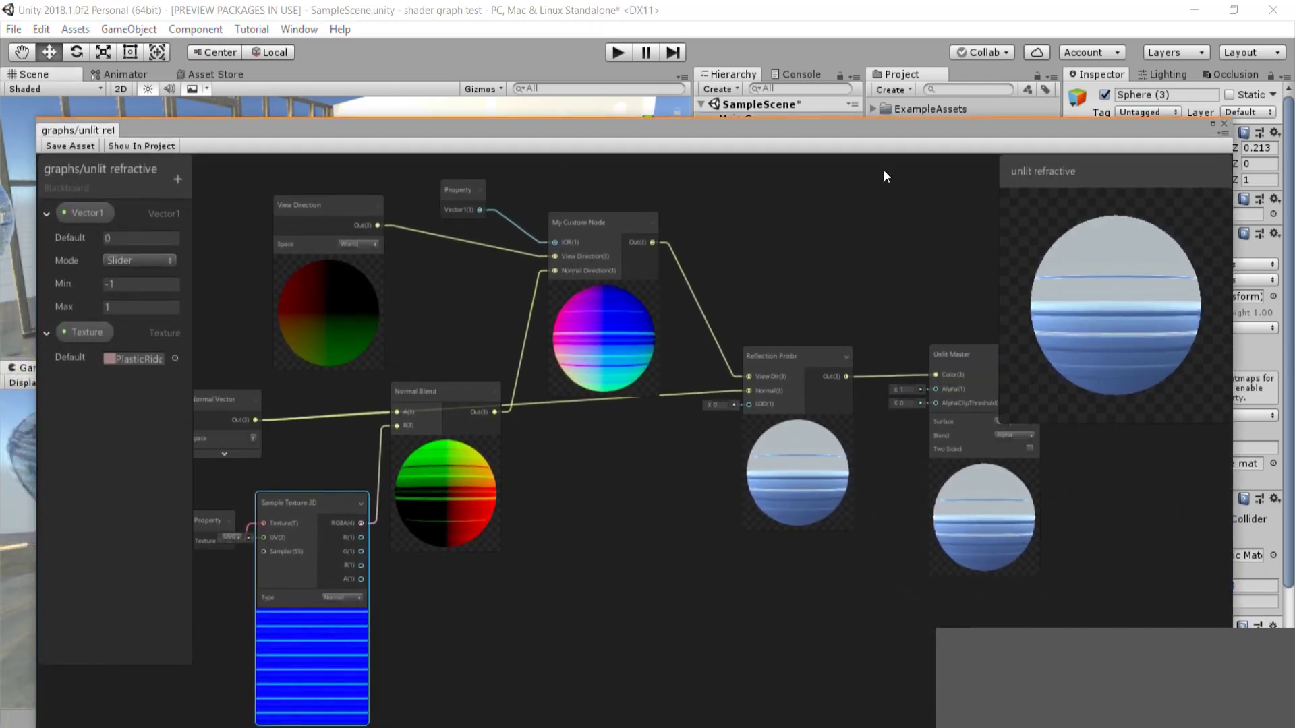
left_click(978, 100)
- Select Sphere (2) in the scene to view its refraction and open the lit refractive shader graph
left_click_drag(465, 208, 229, 265, "alt")
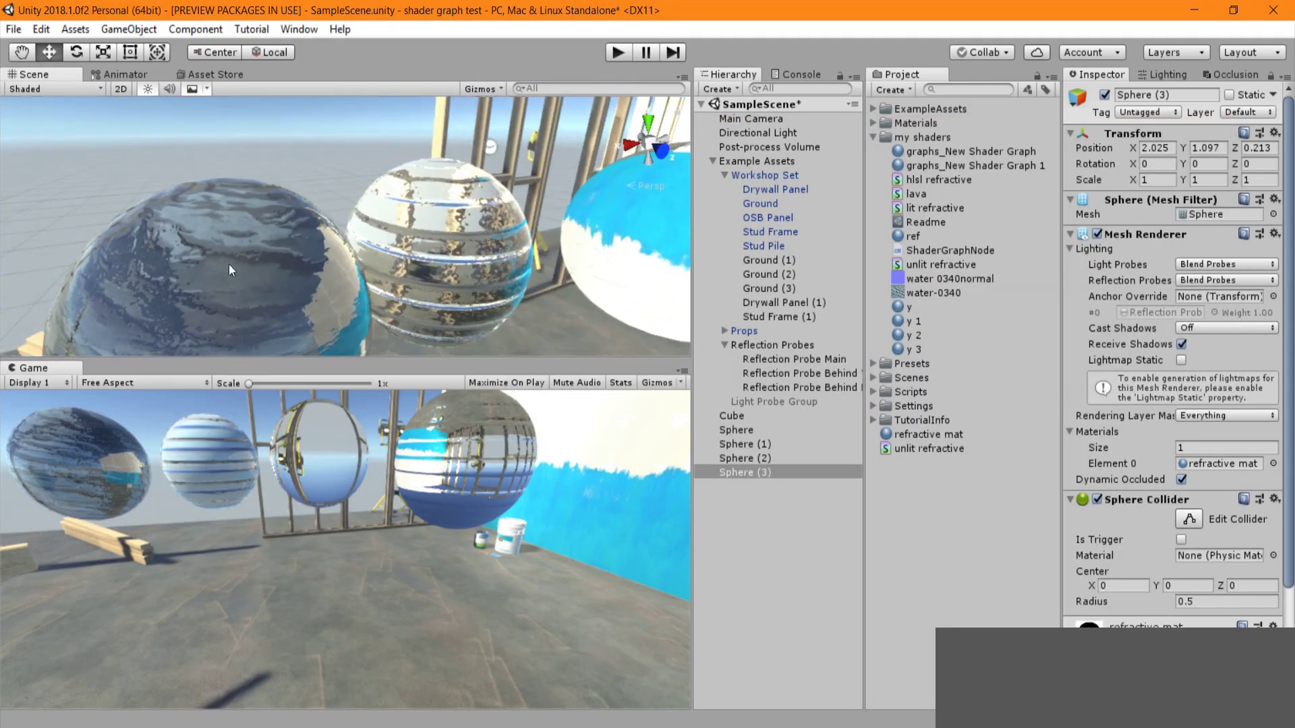
left_click(304, 251)
scroll(303, 251, "down", 5)
middle_click_drag(328, 303, 333, 247)
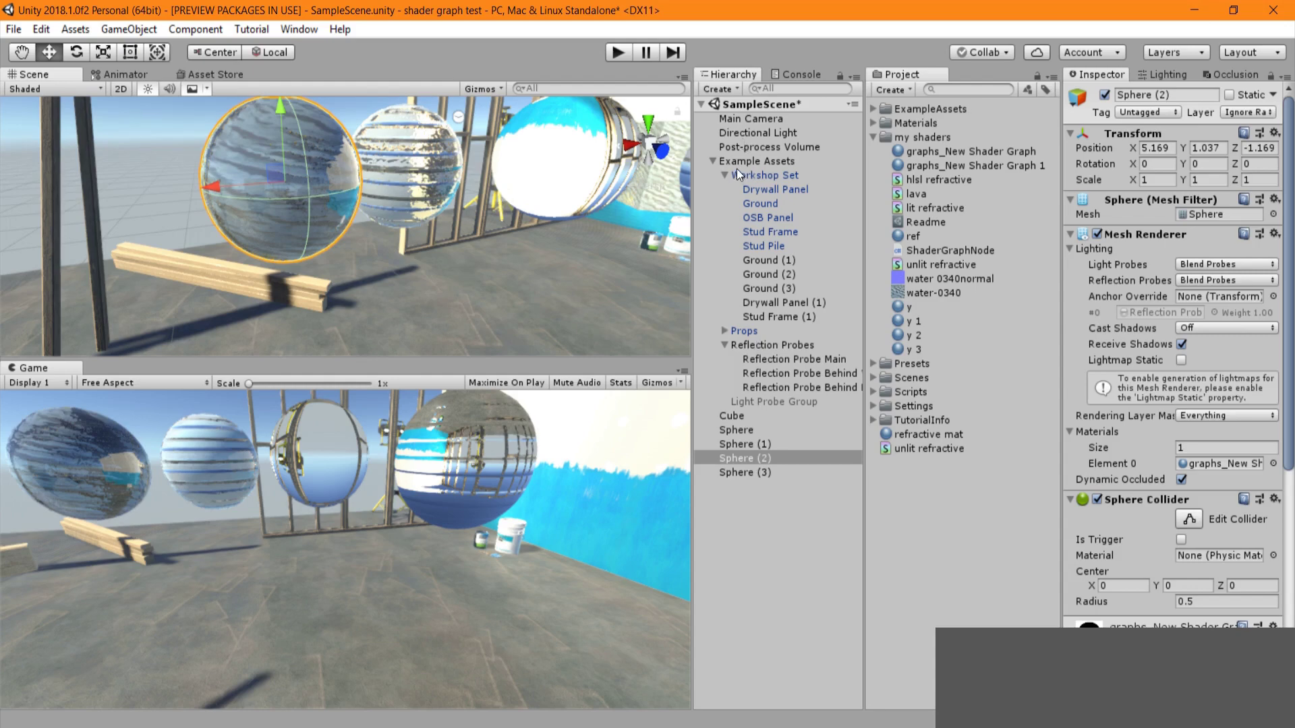
double_click(934, 208)
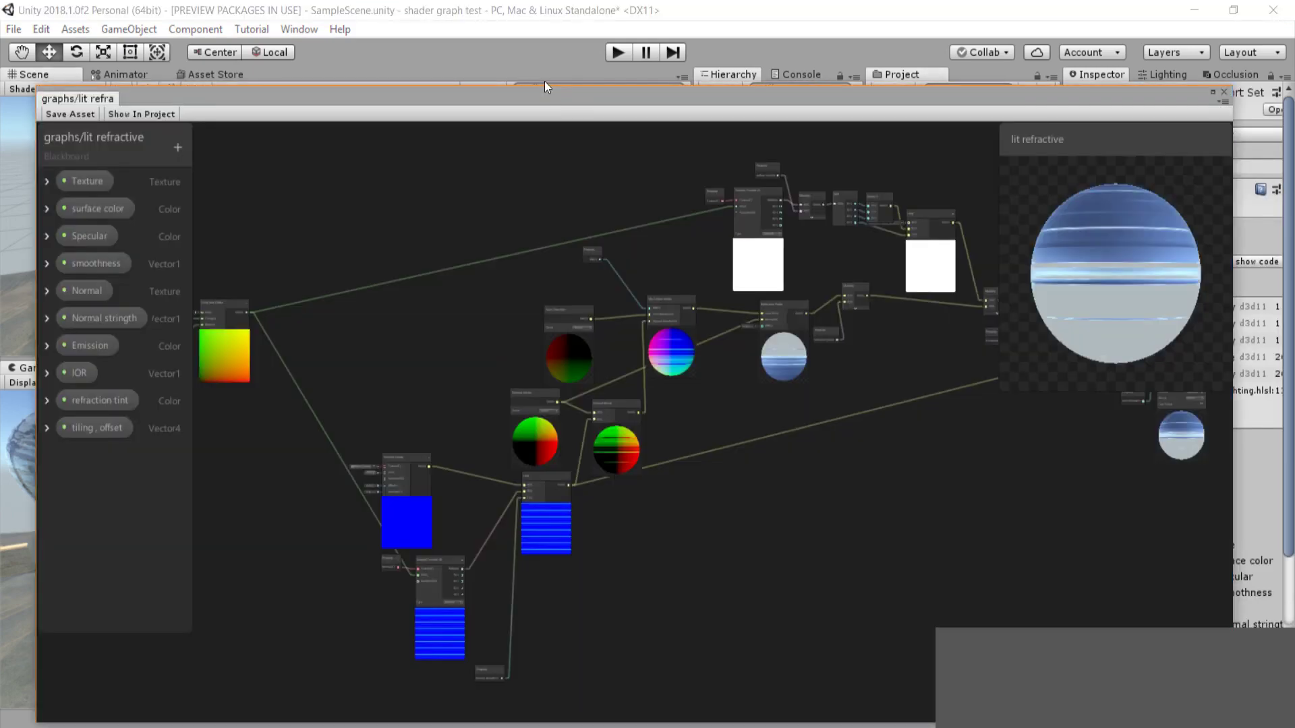
- Move the Normal Create node and the Normal strength Property node closer to the Lerp node in the lit graph
scroll(579, 331, "up", 4)
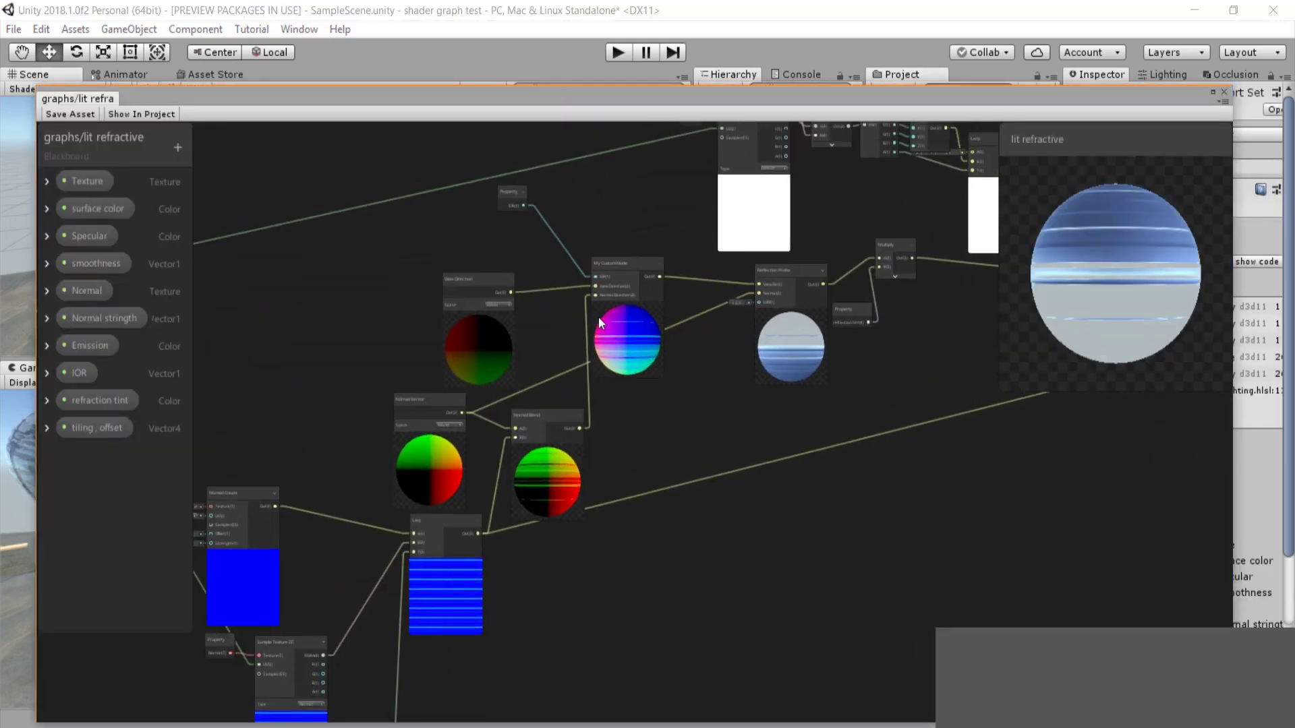
scroll(535, 326, "up", 4)
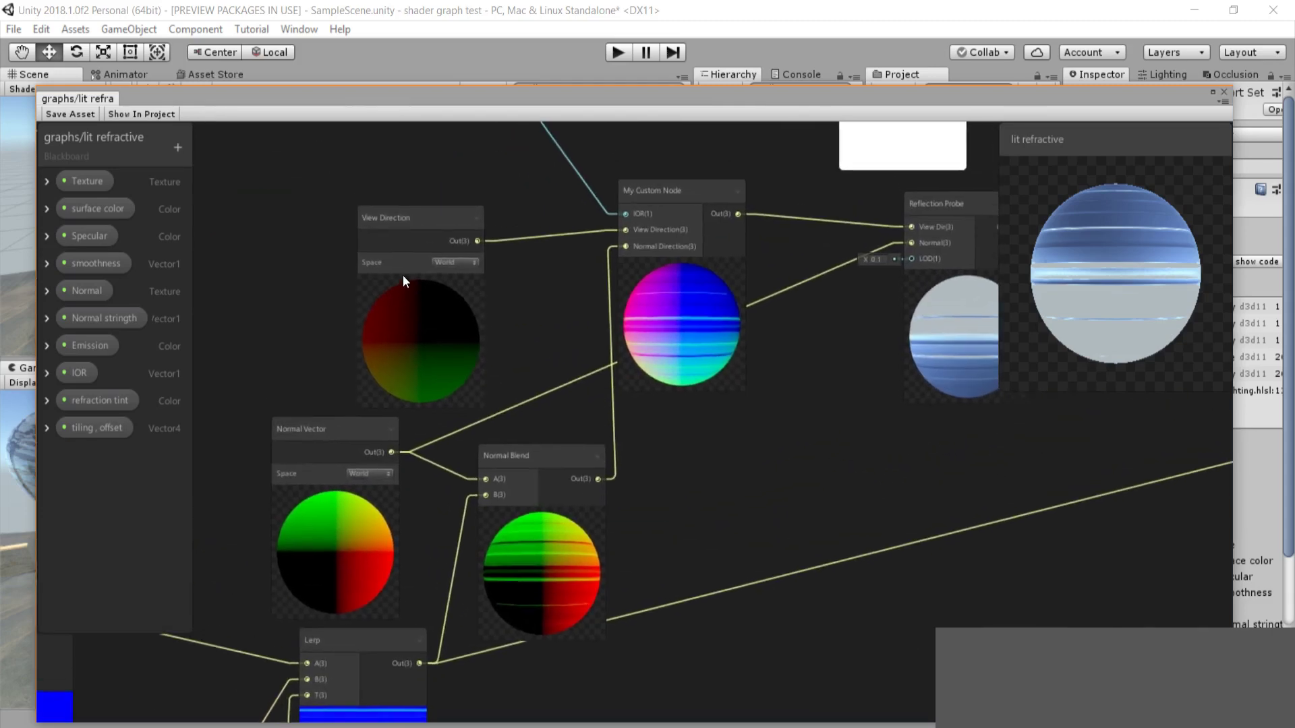
left_click_drag(282, 408, 271, 406)
middle_click_drag(436, 435, 412, 307)
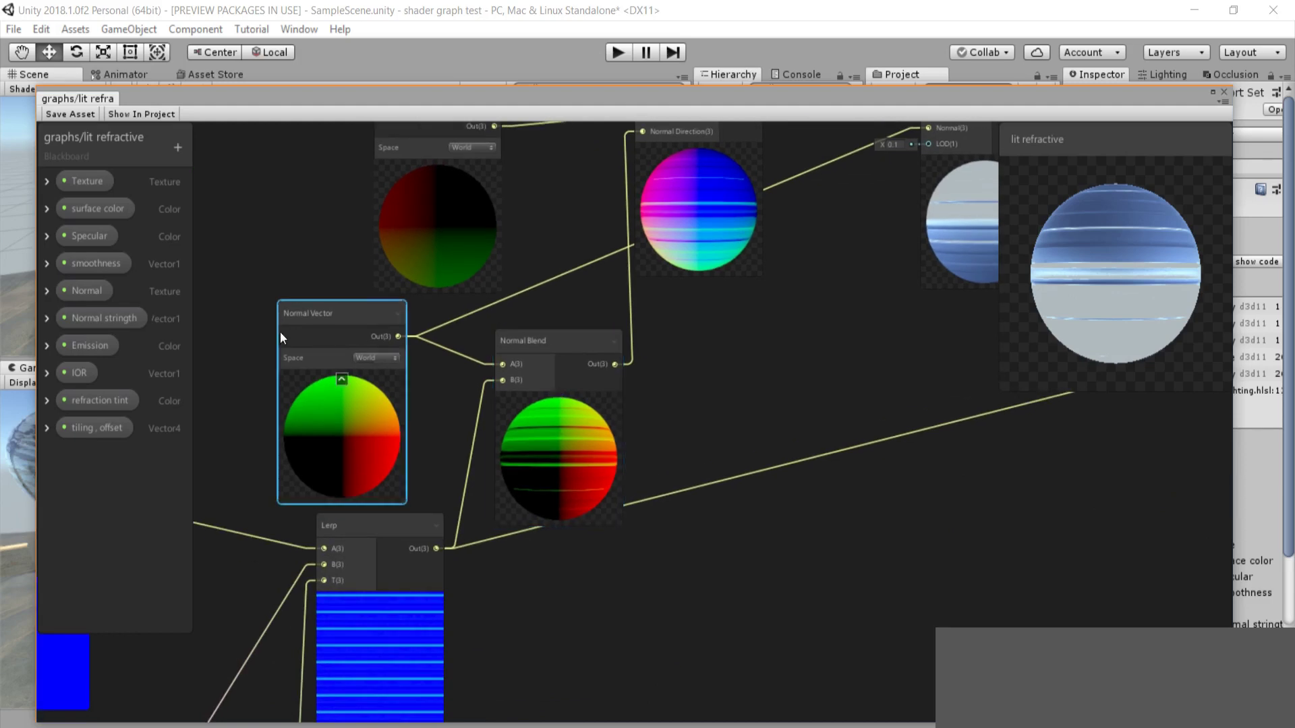
middle_click_drag(325, 476, 663, 265)
left_click_drag(405, 208, 467, 204)
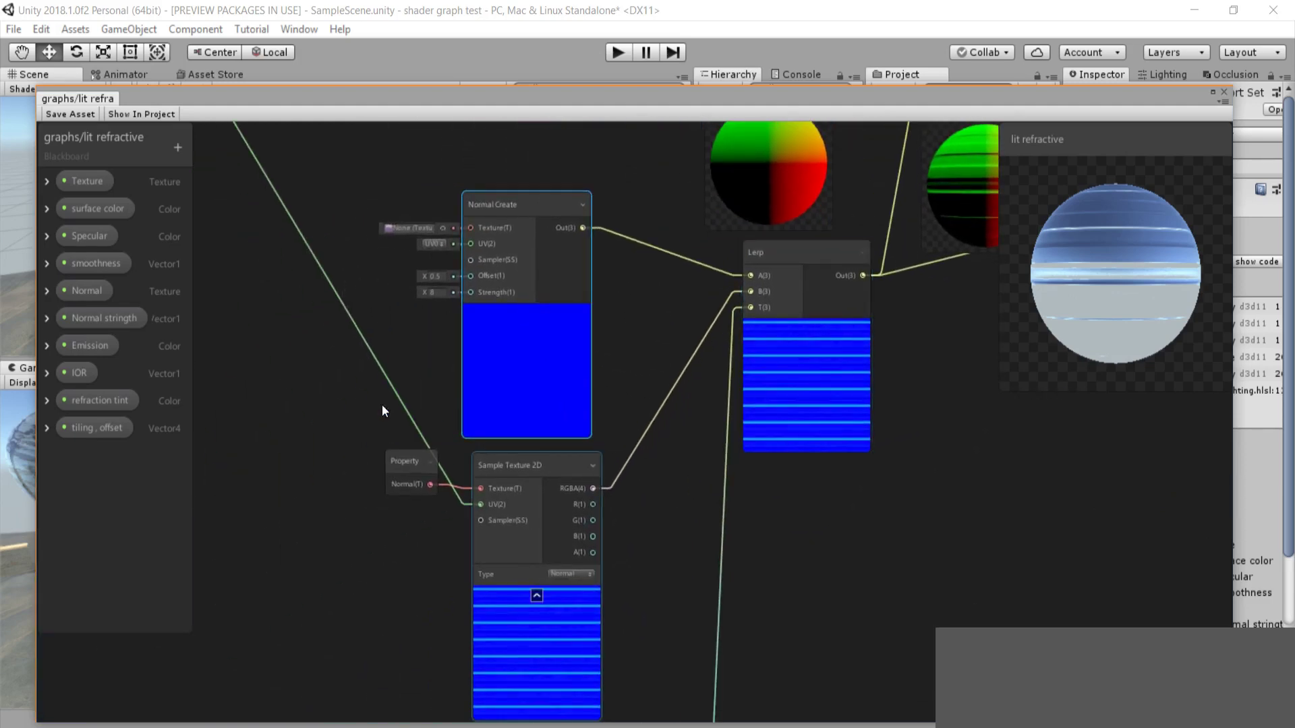
middle_click_drag(547, 544, 563, 336)
left_click_drag(677, 540, 678, 392)
middle_click_drag(739, 192, 713, 402)
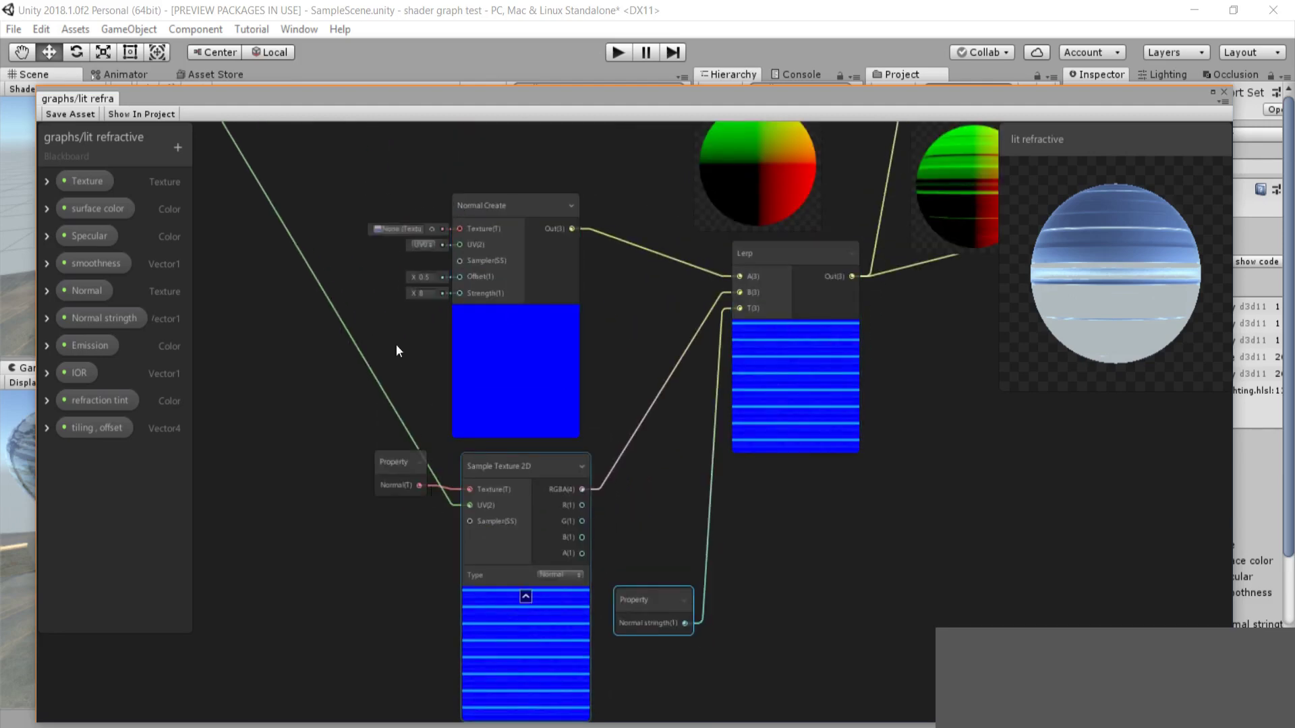
- Trace the lit graph's normals from Lerp through Normal Blend into My Custom Node, including its View Direction and IOR inputs
middle_click_drag(755, 126, 477, 416)
scroll(477, 416, "up", 1)
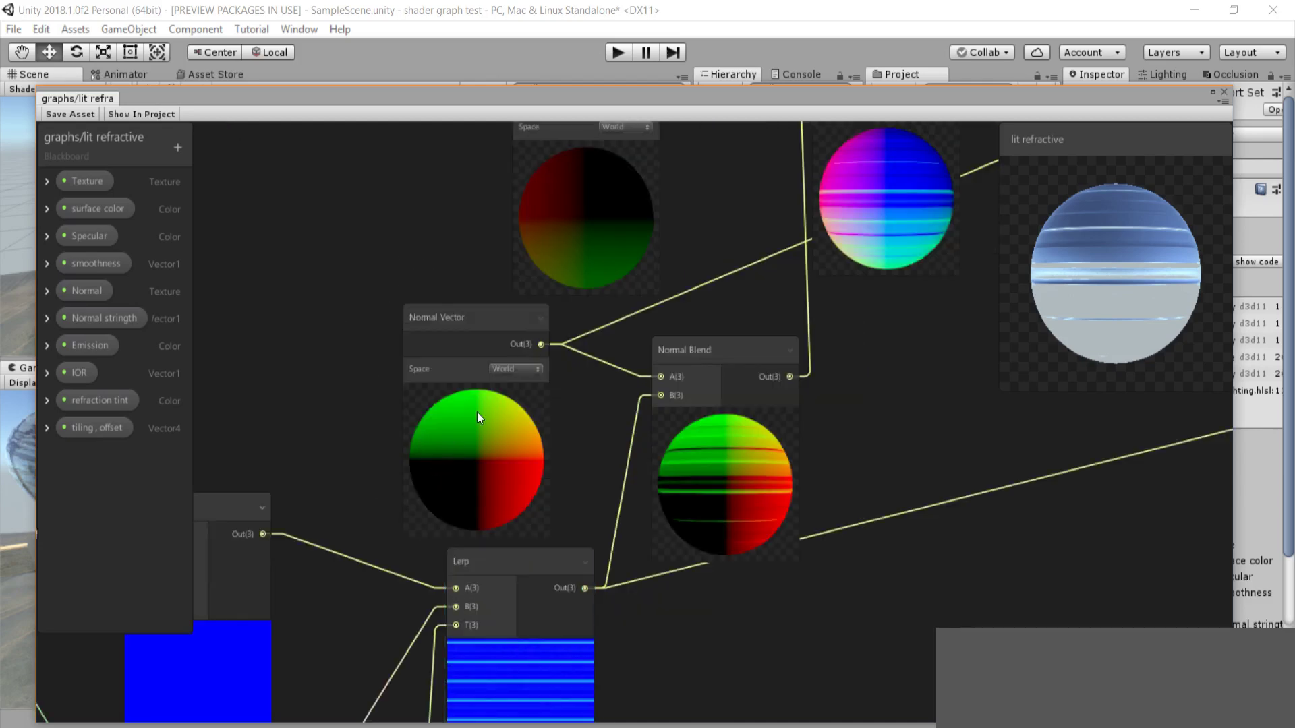
middle_click_drag(419, 509, 467, 376)
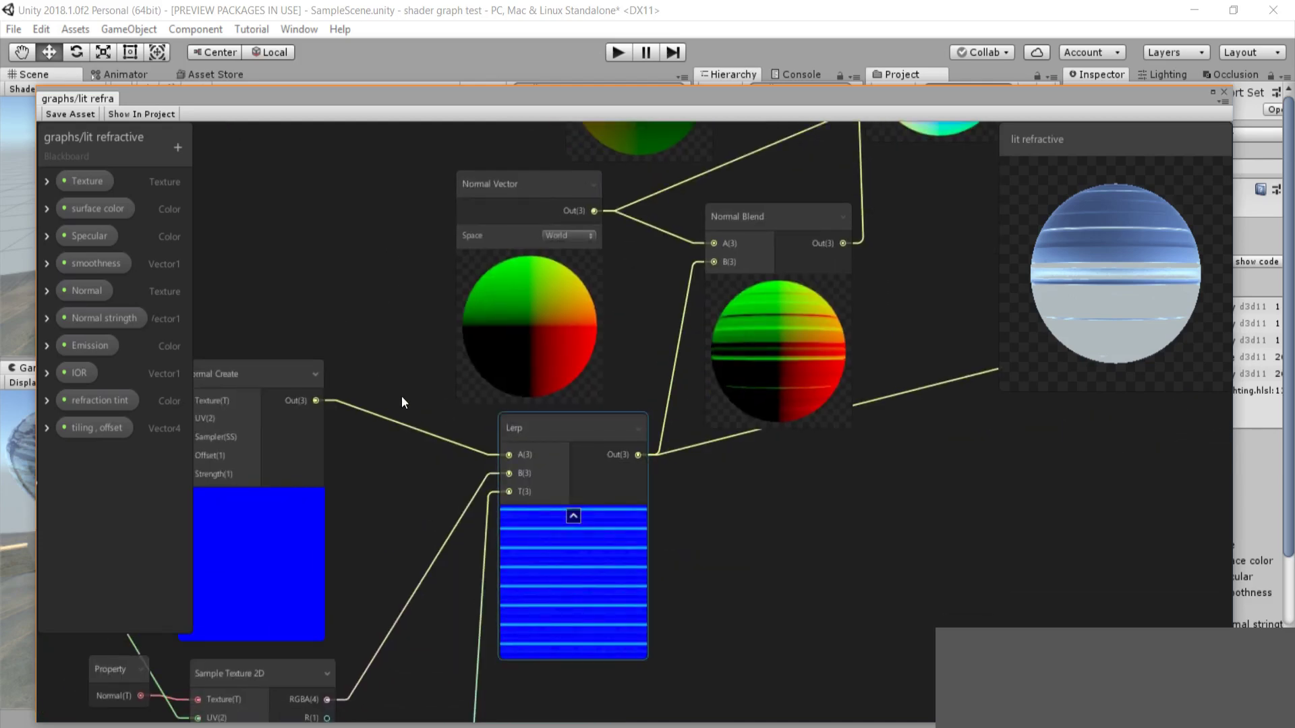
middle_click_drag(471, 319, 396, 507)
middle_click_drag(430, 463, 426, 485)
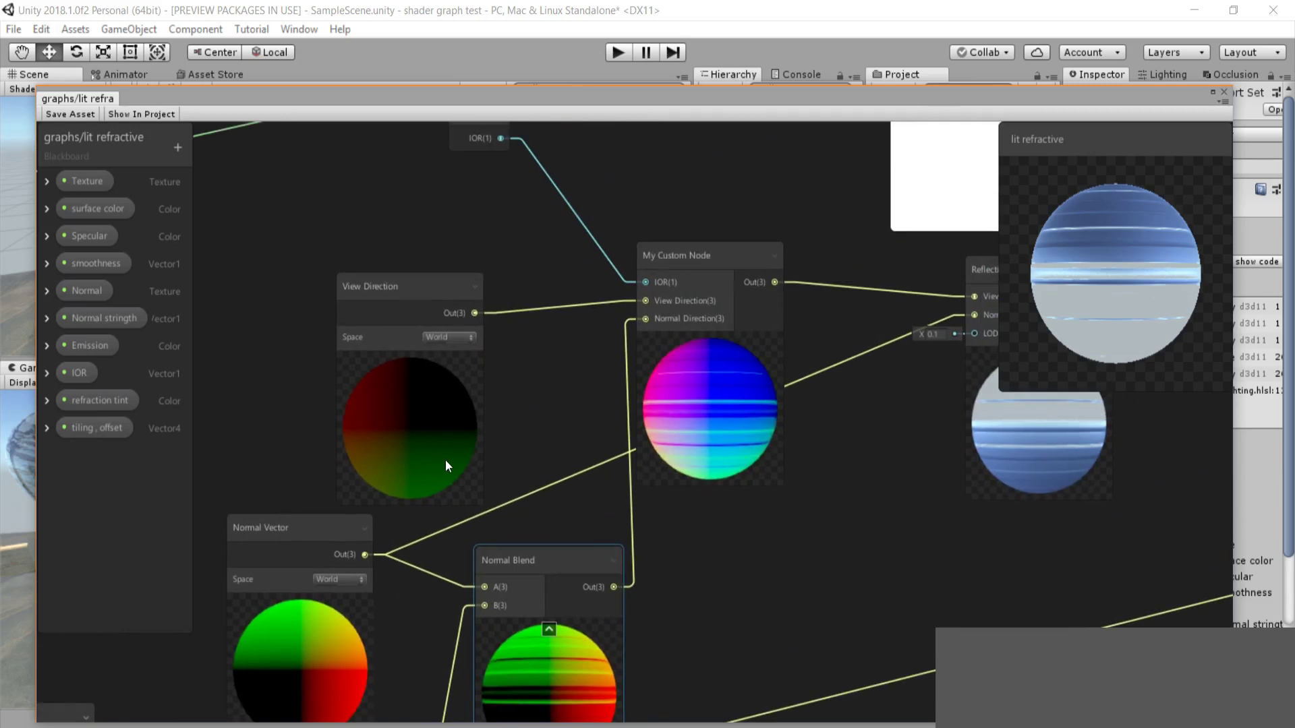
middle_click_drag(493, 426, 500, 531)
- Move the refraction tint Property node slightly lower beneath the Multiply node that follows Reflection Probe
middle_click_drag(801, 395, 410, 363)
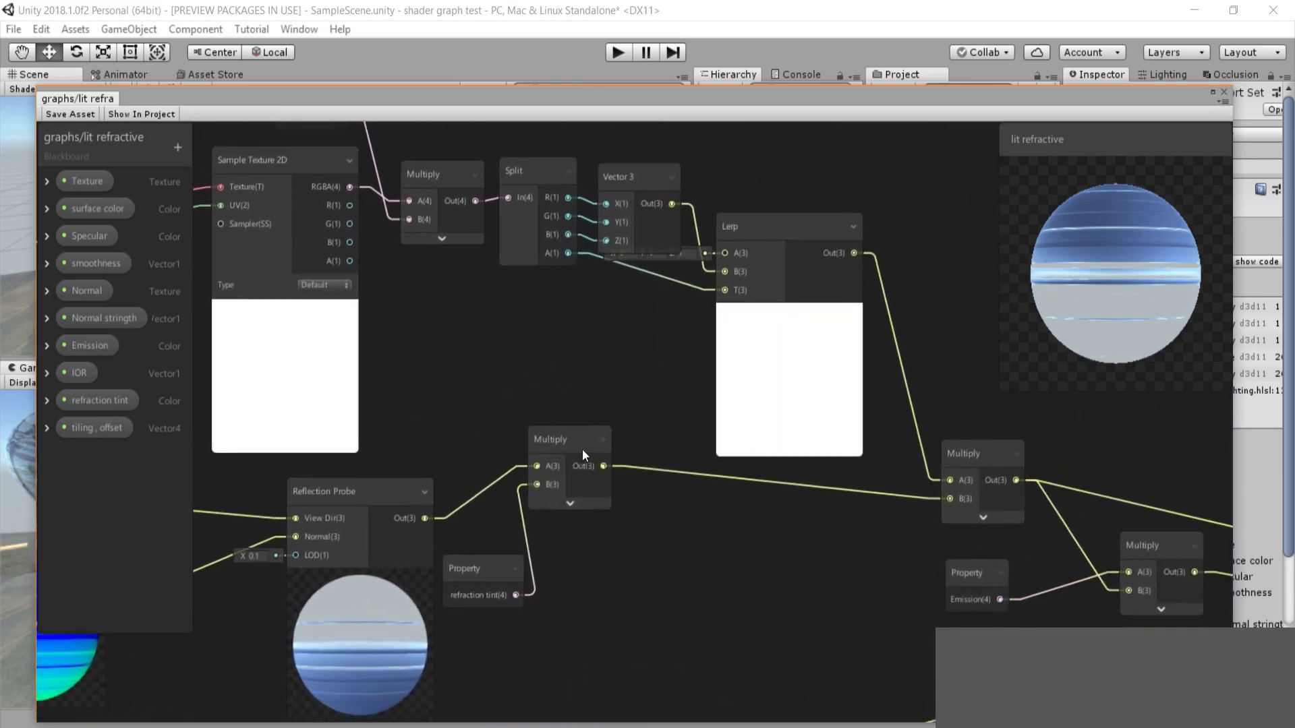
middle_click_drag(581, 449, 571, 373)
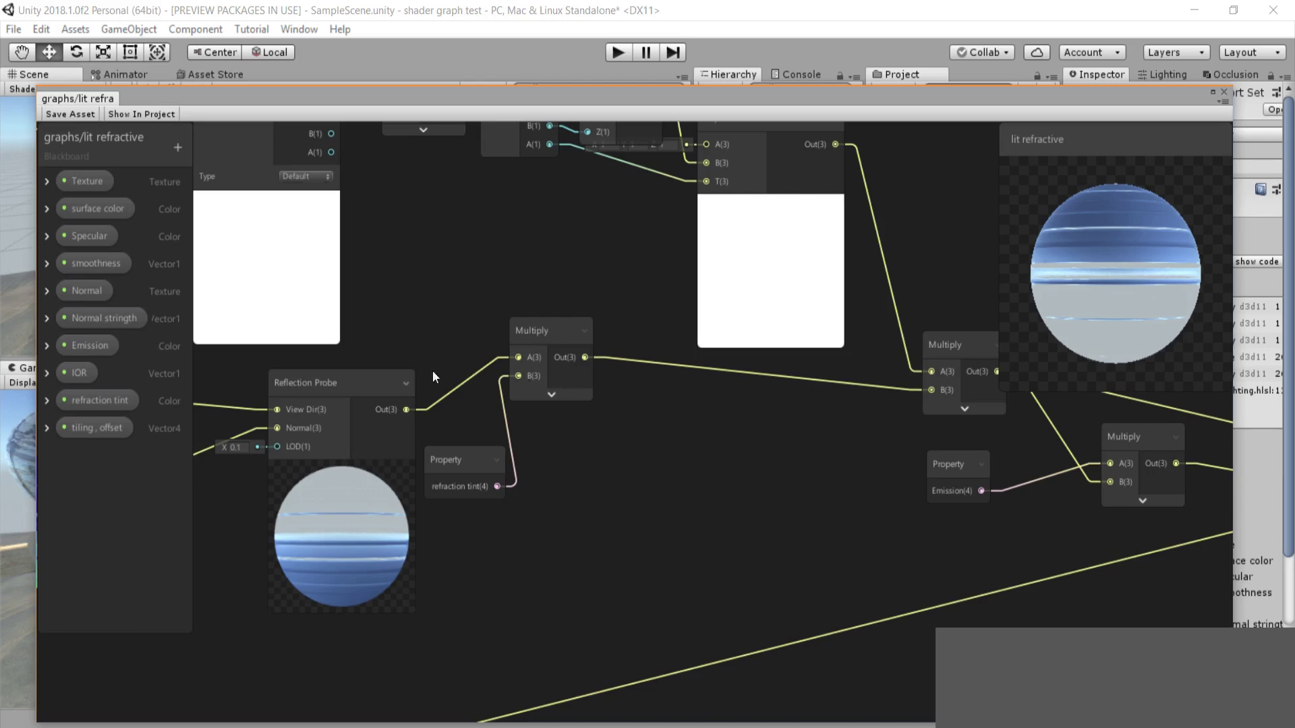
left_click(453, 460)
mouse_move(464, 460)
left_mouse_down()
mouse_move(472, 454)
mouse_move(475, 477)
left_mouse_up()
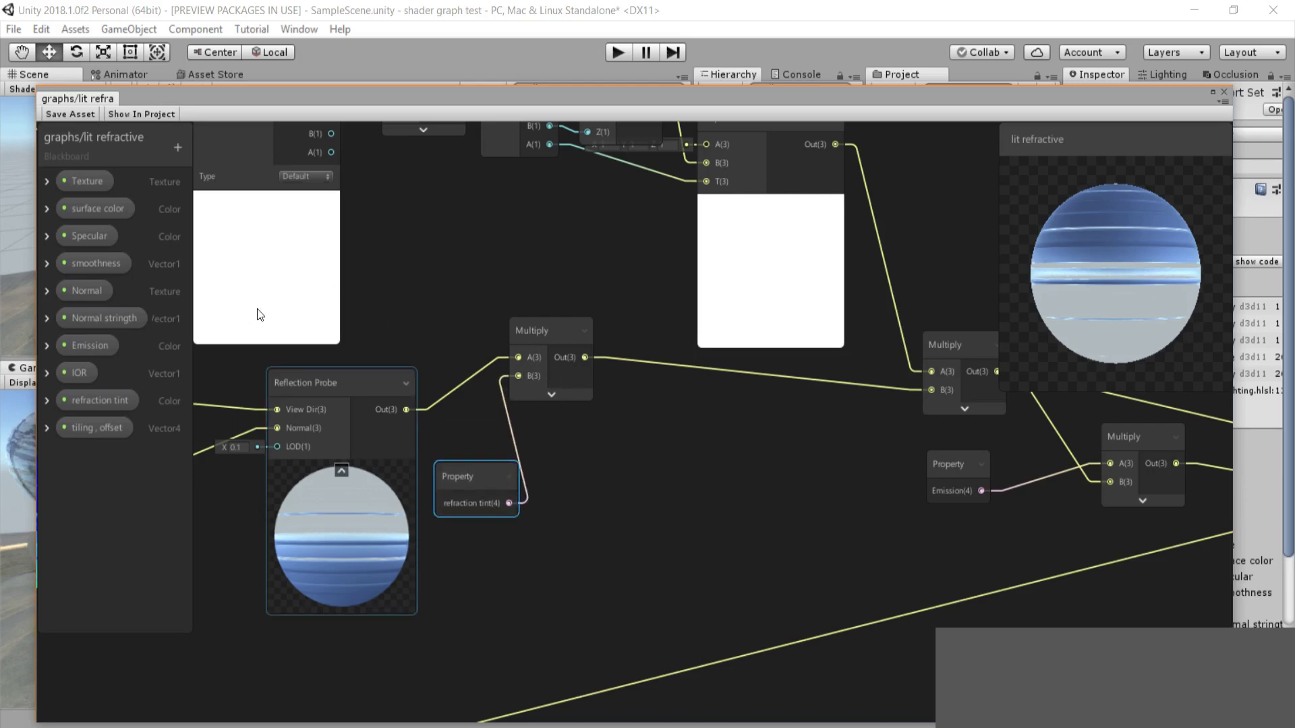
- Examine the surface color and Texture branch through Split, Vector 3, Lerp and the Multiply nodes to the PBR Master inputs
middle_click_drag(560, 307, 431, 326)
middle_click_drag(789, 347, 536, 359)
middle_click_drag(297, 309, 658, 431)
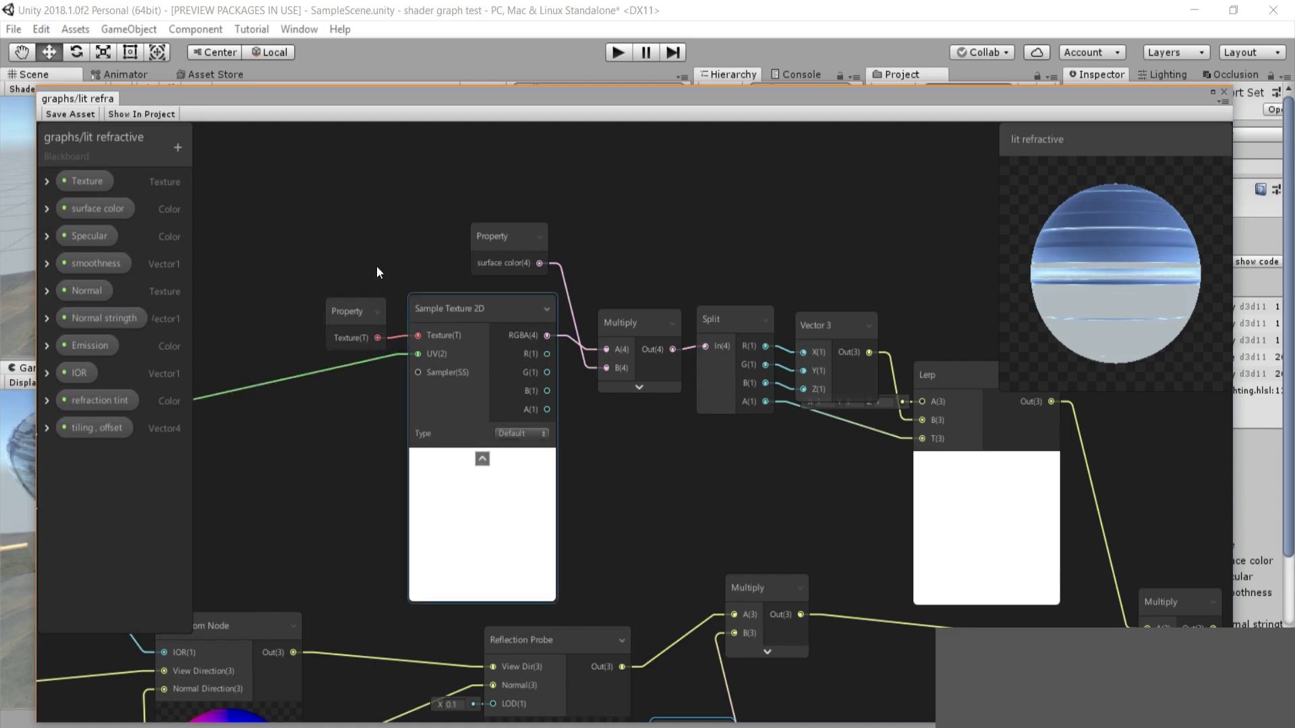
middle_click_drag(540, 329, 347, 281)
middle_click_drag(746, 352, 455, 273)
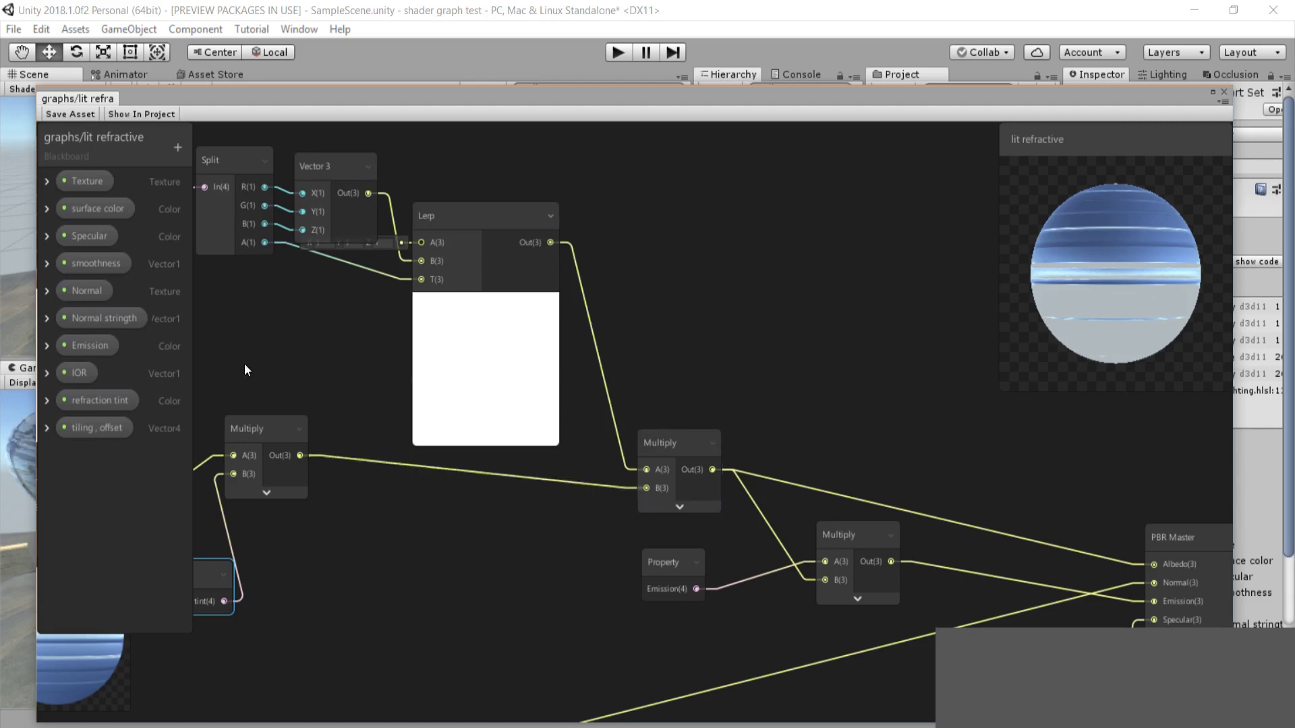
left_click(577, 400)
middle_click_drag(577, 400, 455, 349)
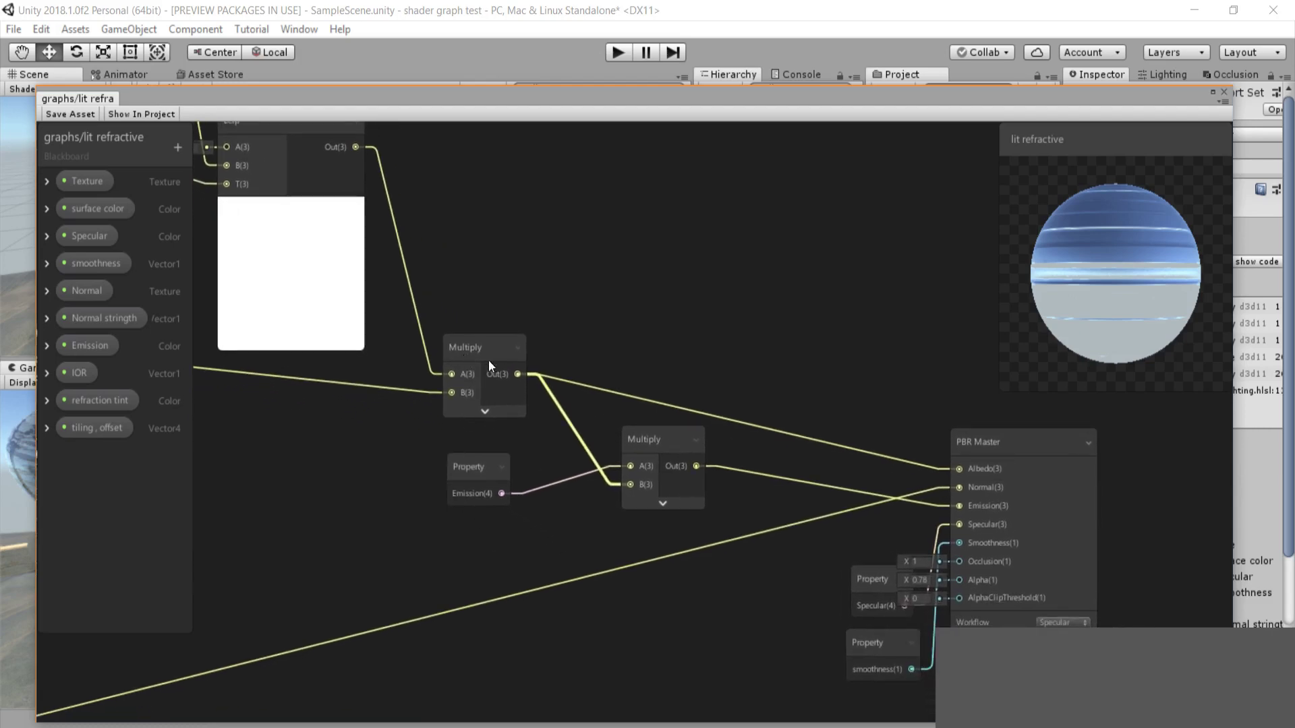
middle_click_drag(581, 414, 492, 370)
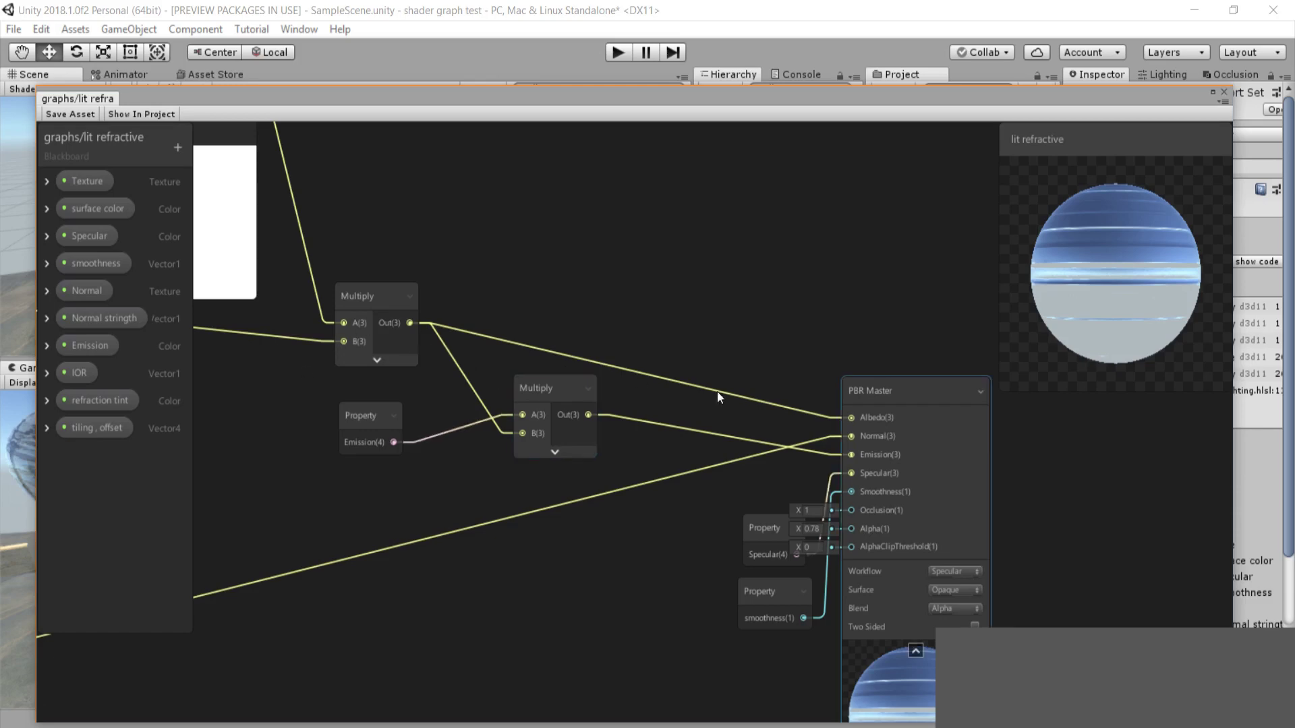
- Move the Specular and smoothness Property nodes clear of the PBR Master node's input values in the lit graph
middle_click_drag(502, 378, 431, 285)
left_click_drag(698, 405, 643, 360)
left_click_drag(694, 465, 609, 430)
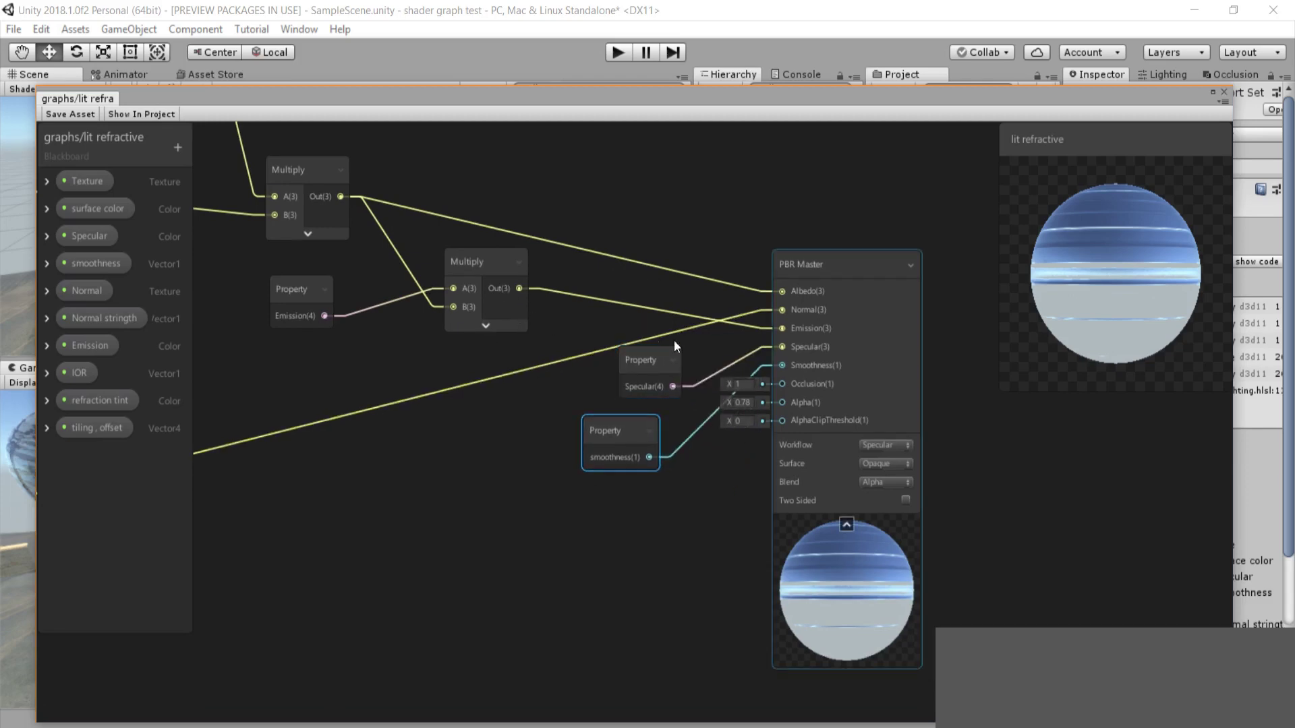
- Trace the Sample Texture 2D node's UV input back through Tiling And Offset, both Vector 2 nodes and Split to the tiling, offset property
middle_click_drag(293, 259, 832, 522)
mouse_move(330, 177)
middle_mouse_down()
mouse_move(495, 355)
mouse_move(734, 420)
middle_mouse_up()
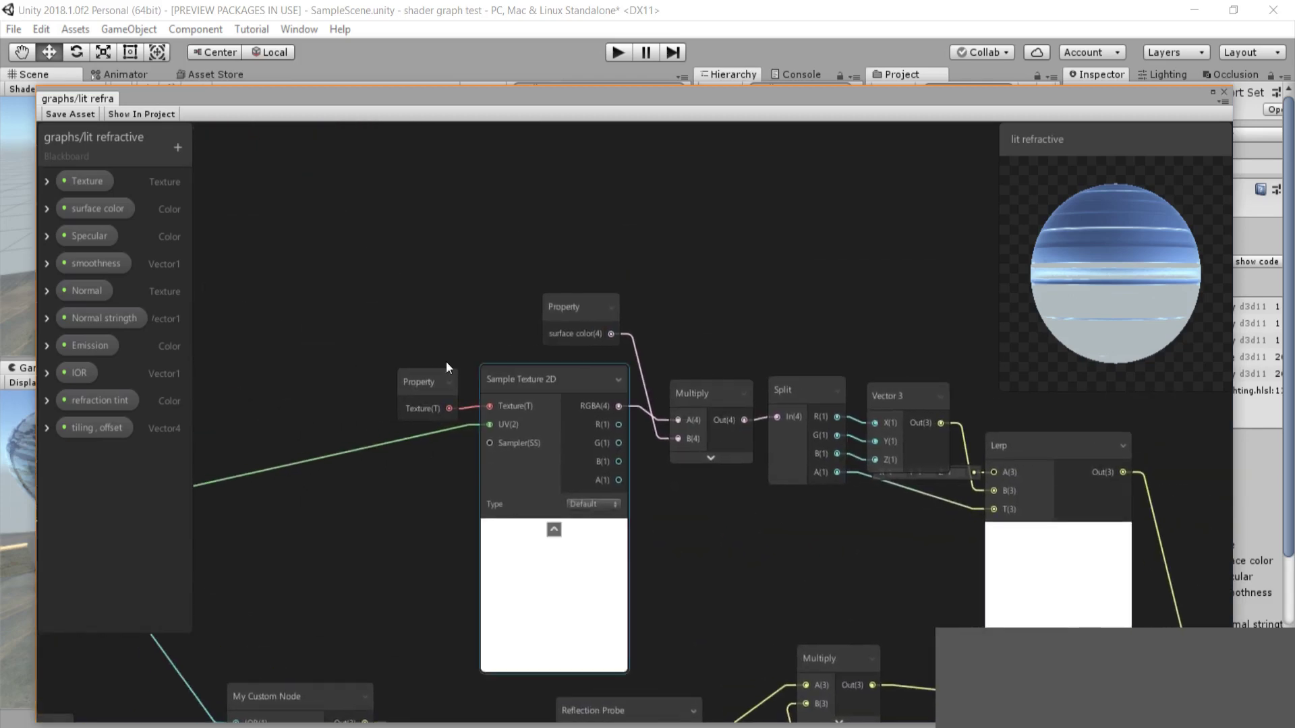
middle_click_drag(498, 368, 756, 324)
mouse_move(263, 335)
middle_mouse_down()
mouse_move(772, 276)
mouse_move(761, 340)
middle_mouse_up()
scroll(761, 341, "down", 5)
middle_click_drag(222, 473, 492, 313)
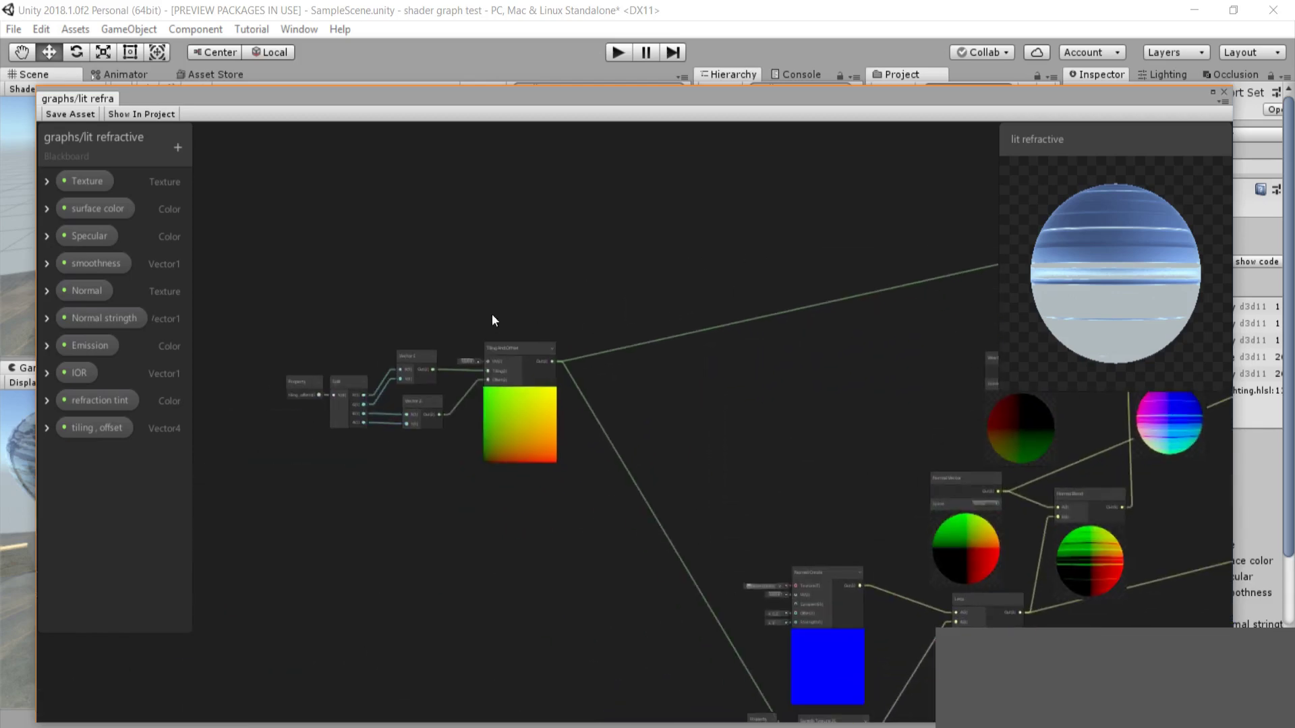
scroll(492, 313, "up", 4)
middle_click_drag(337, 308, 655, 310)
scroll(540, 308, "up", 2)
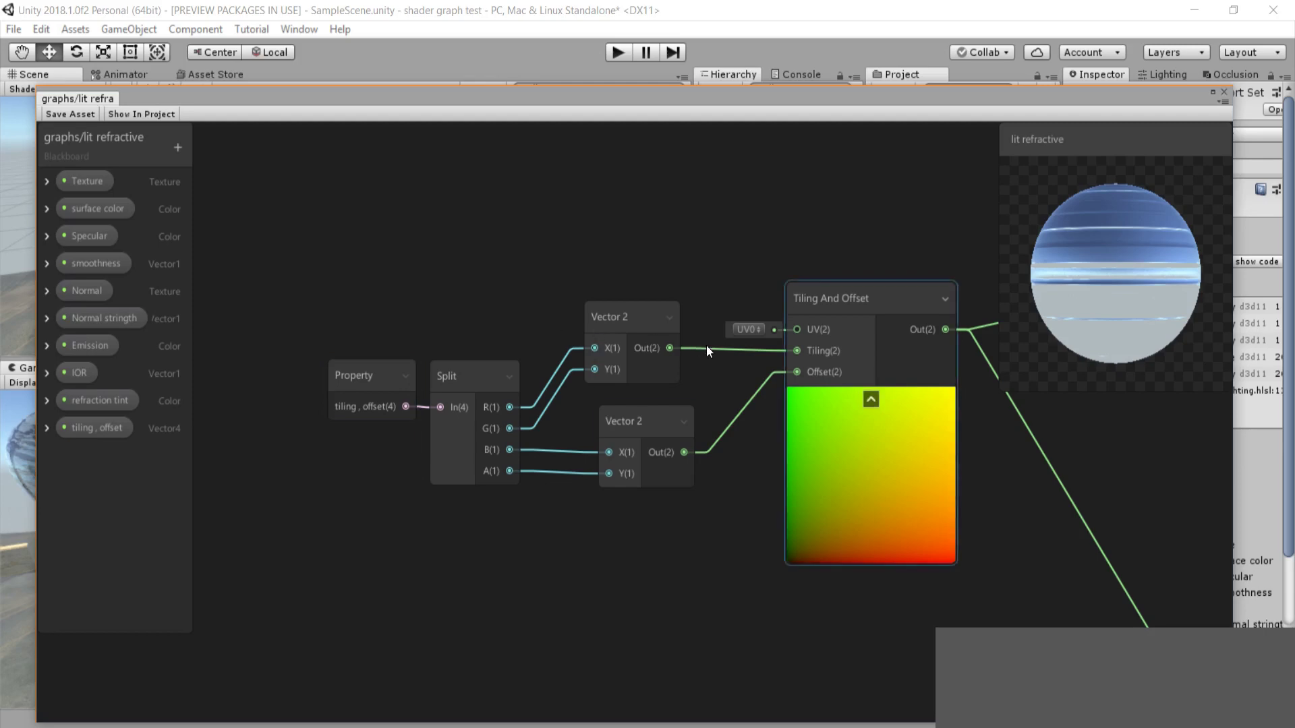
- Follow the Tiling And Offset output to the normal map sampler and review the whole graph up to the PBR Master node
scroll(807, 380, "down", 7)
middle_click_drag(995, 388, 524, 315)
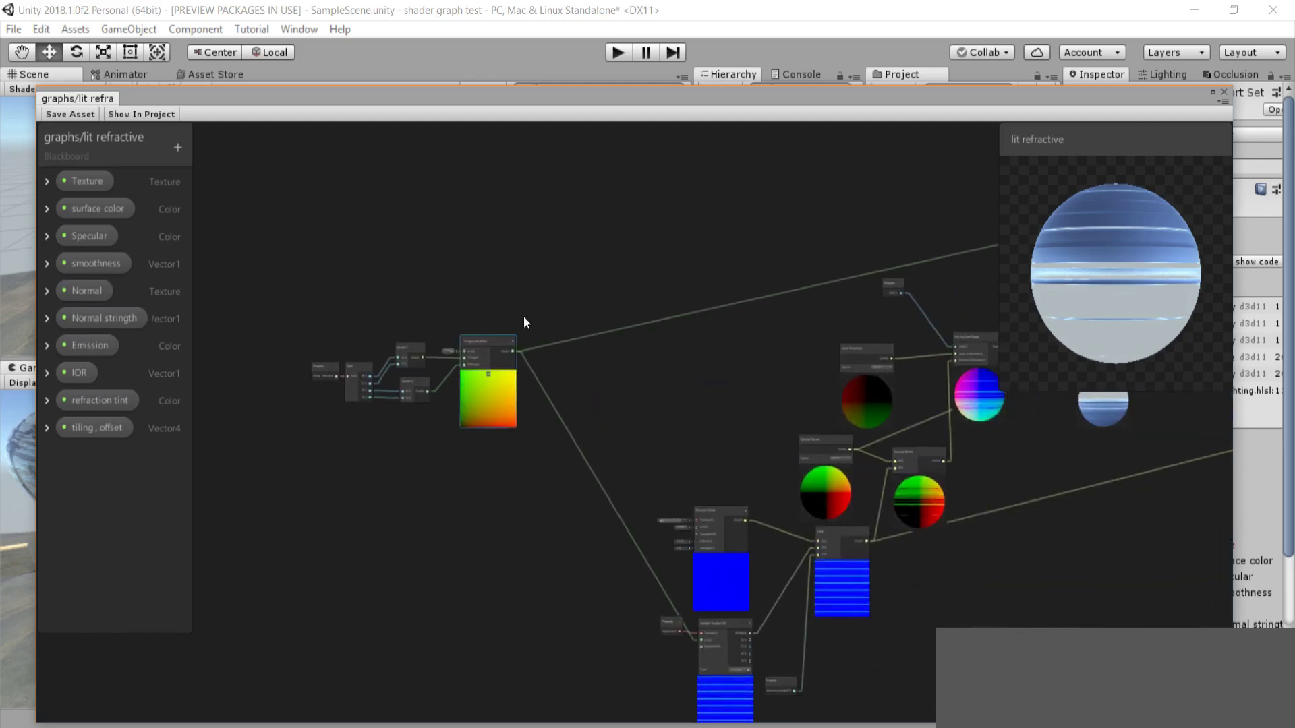
middle_click_drag(829, 262, 424, 345)
middle_click_drag(499, 593, 552, 248)
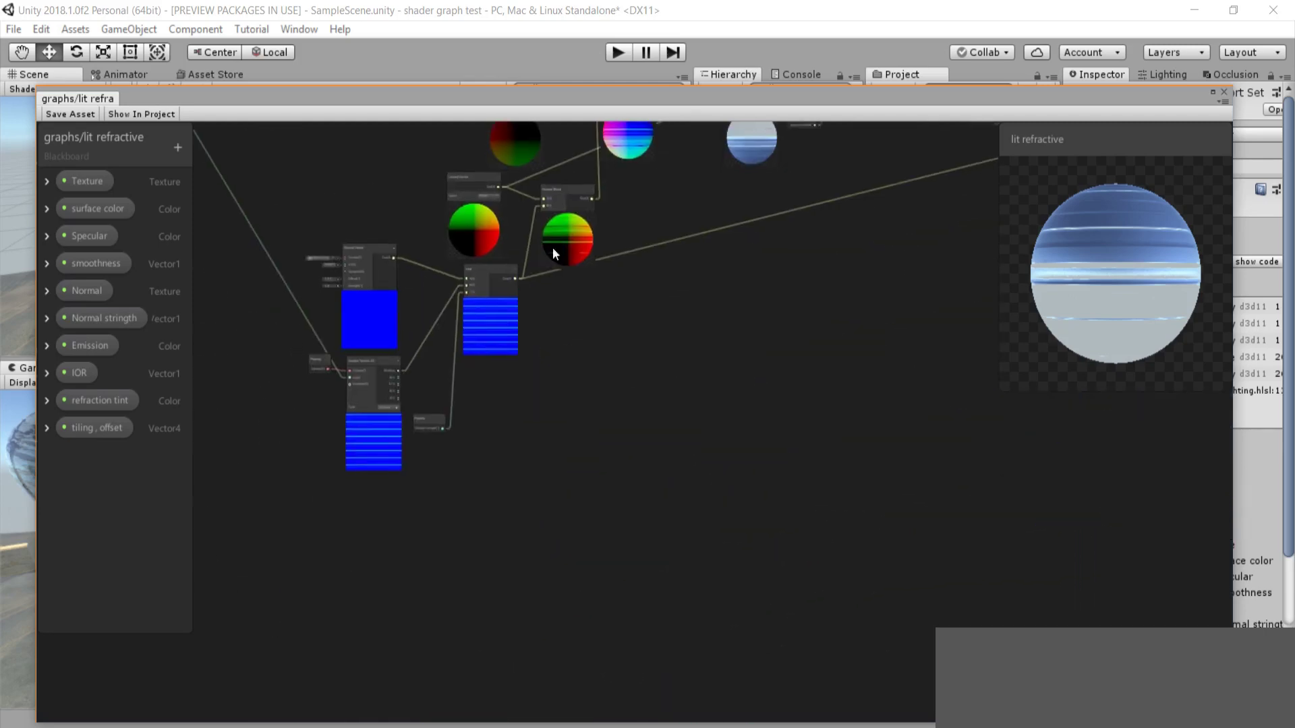
middle_click_drag(668, 157, 622, 264)
mouse_move(745, 144)
middle_mouse_down()
mouse_move(650, 312)
mouse_move(519, 319)
middle_mouse_up()
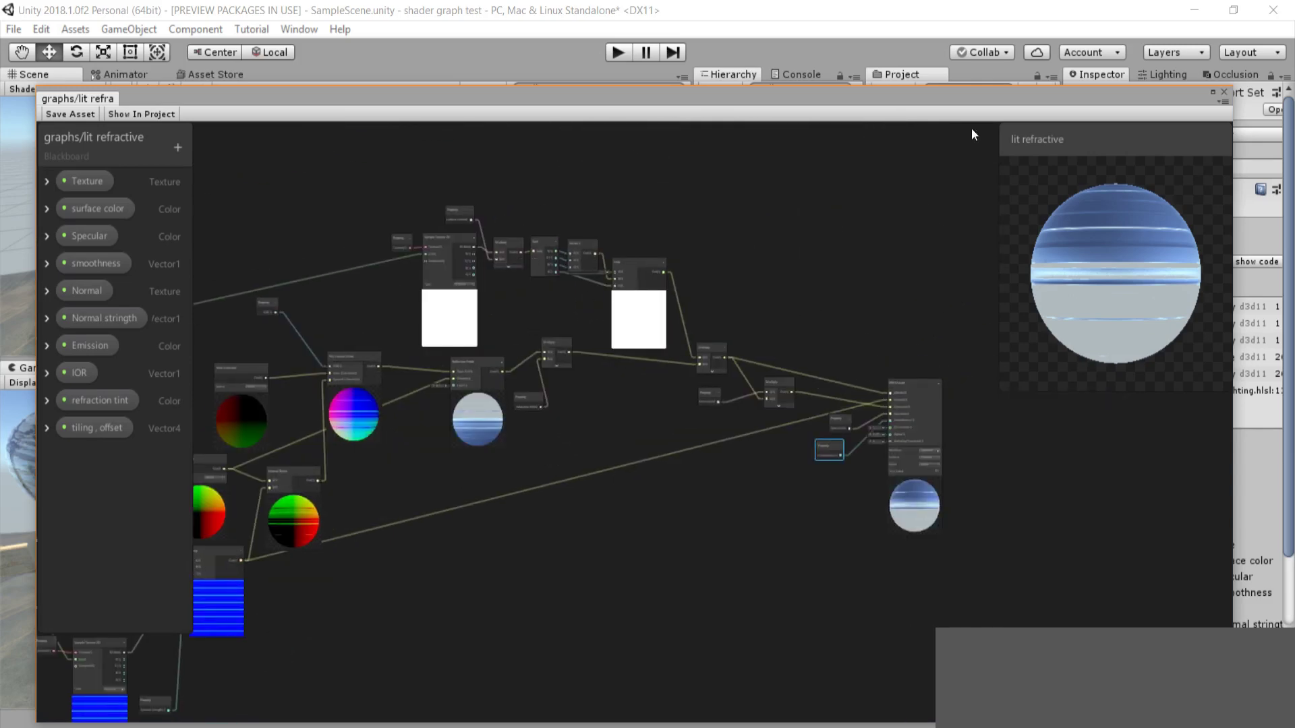
- Return to the scene and set the specular color of the lit refractive material on Sphere (2) to grey A6A6A6
left_click(980, 75)
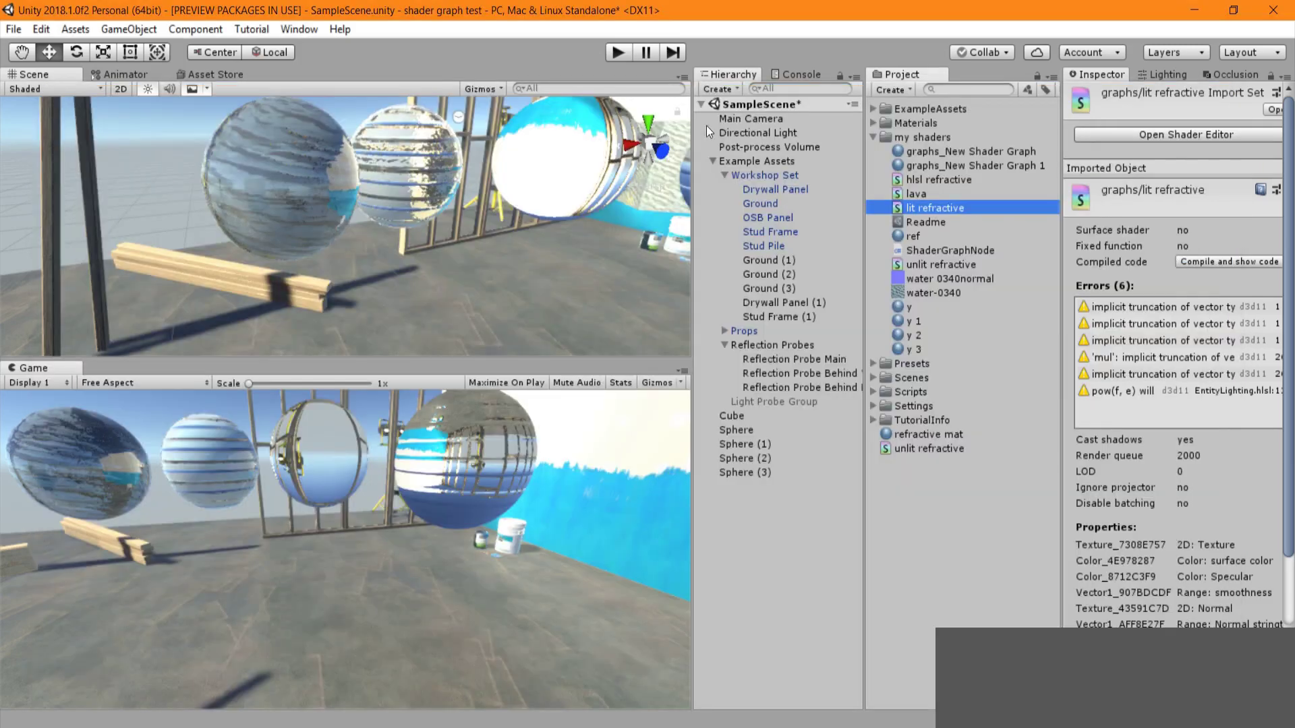
left_click(248, 160)
scroll(993, 524, "down", 10)
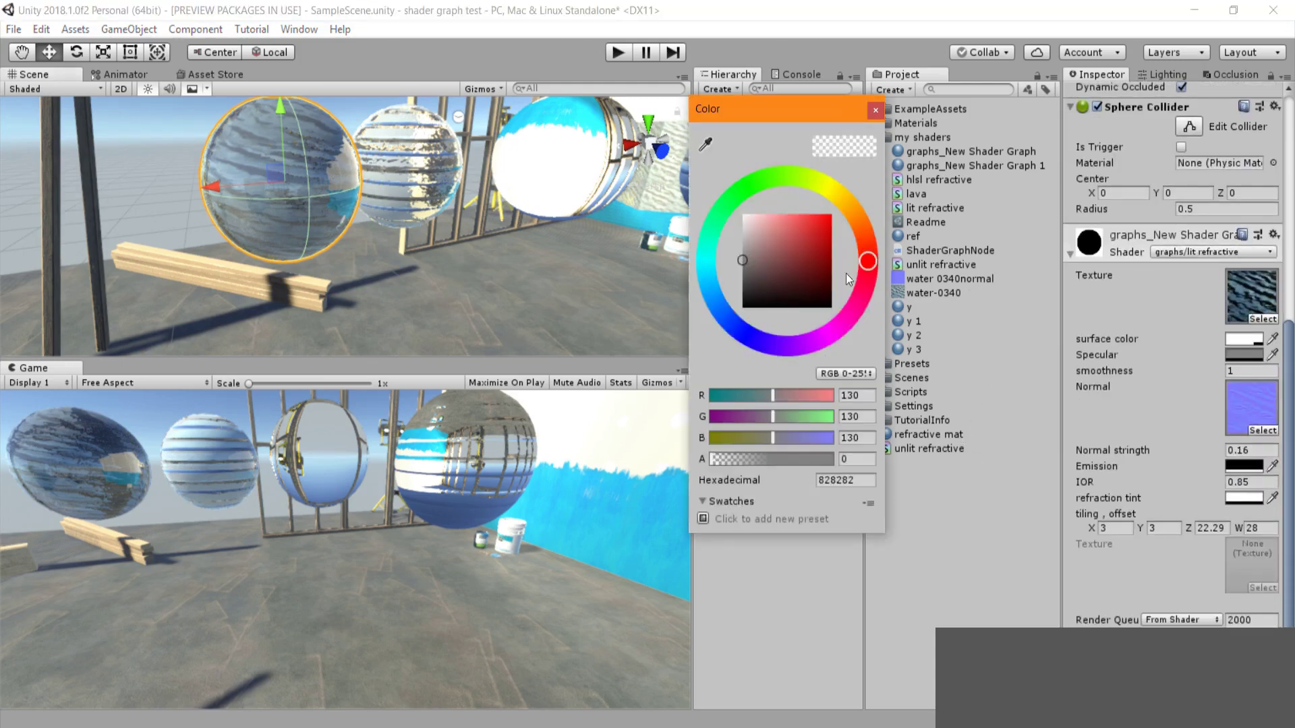
left_click_drag(618, 201, 580, 188)
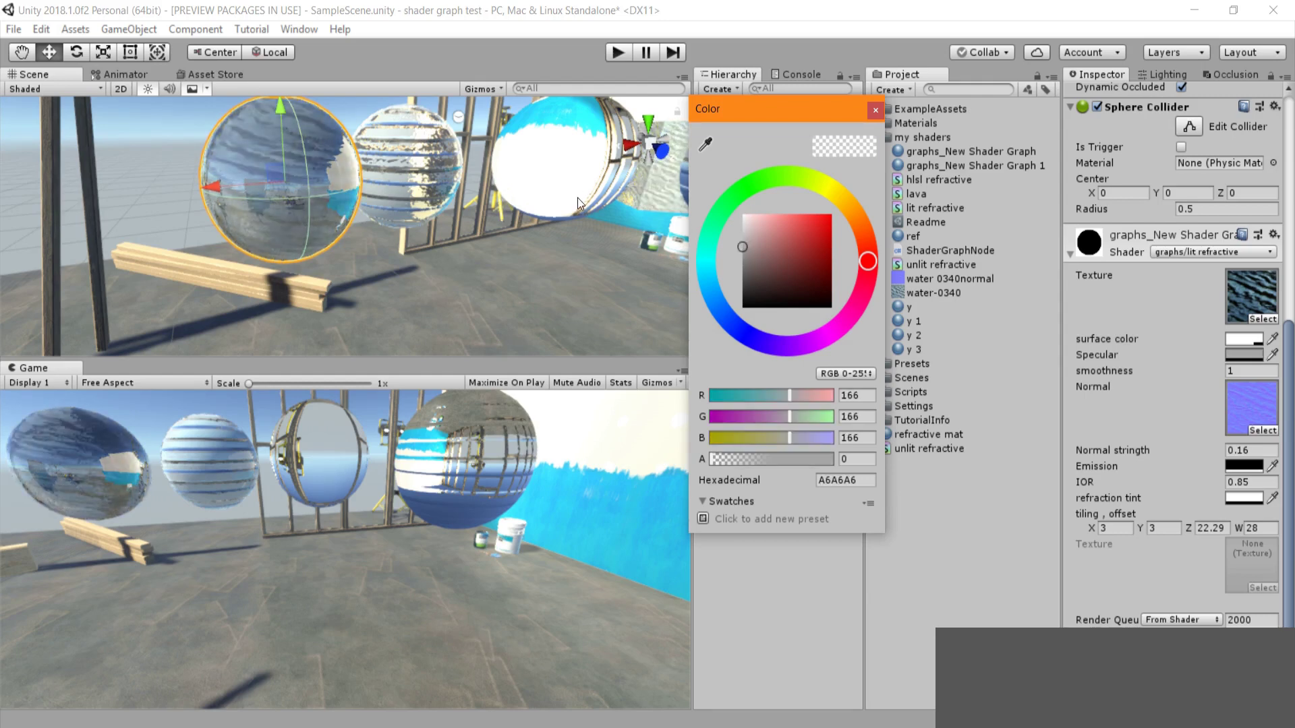
left_click(875, 110)
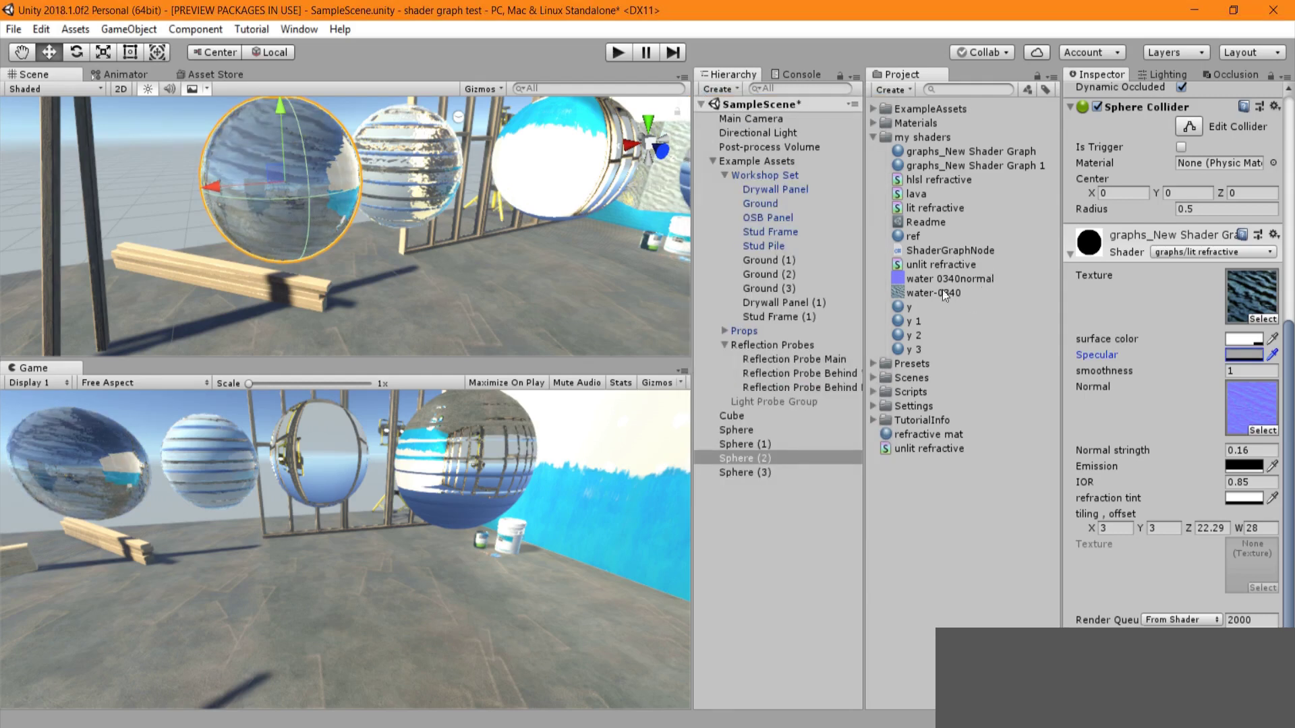
- Set the smoothness of the material on Sphere (2) to 0.78 and its normal strength to 0.15
left_click_drag(884, 296, 876, 299)
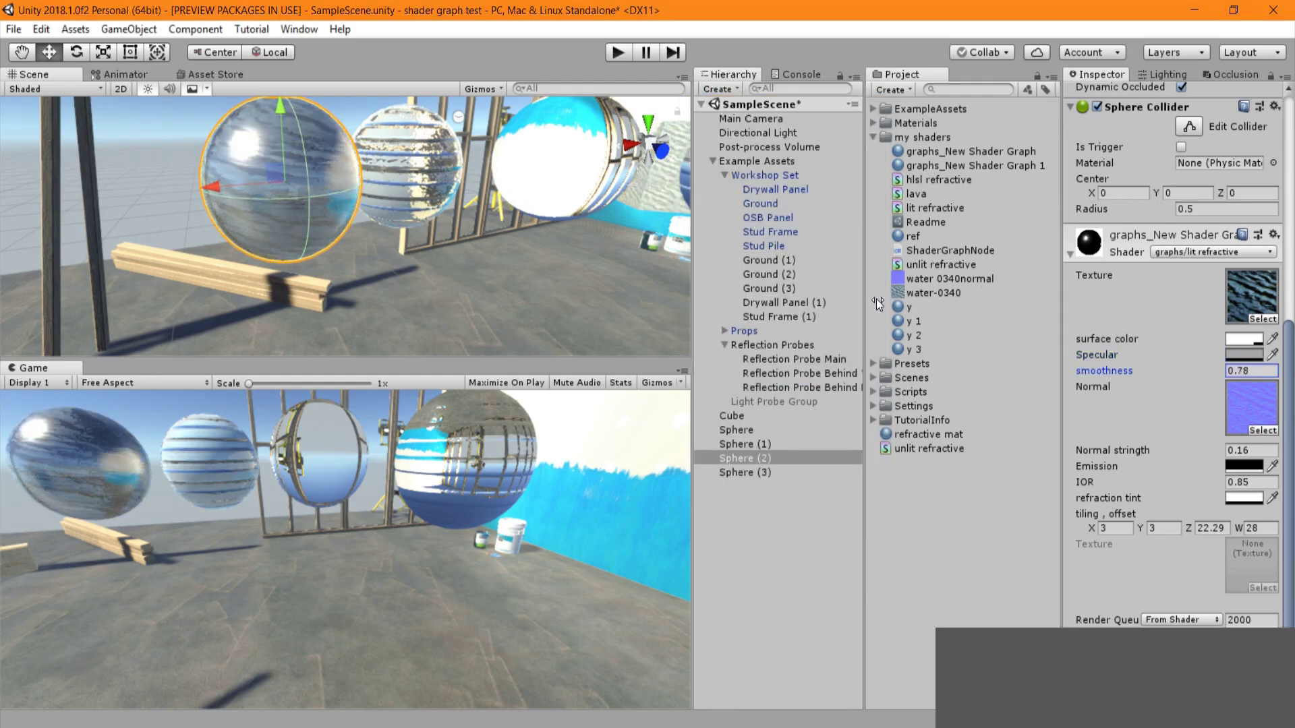
right_click_drag(404, 130, 469, 95)
left_click_drag(895, 359, 889, 356)
key("BackSpace")
key("BackSpace")
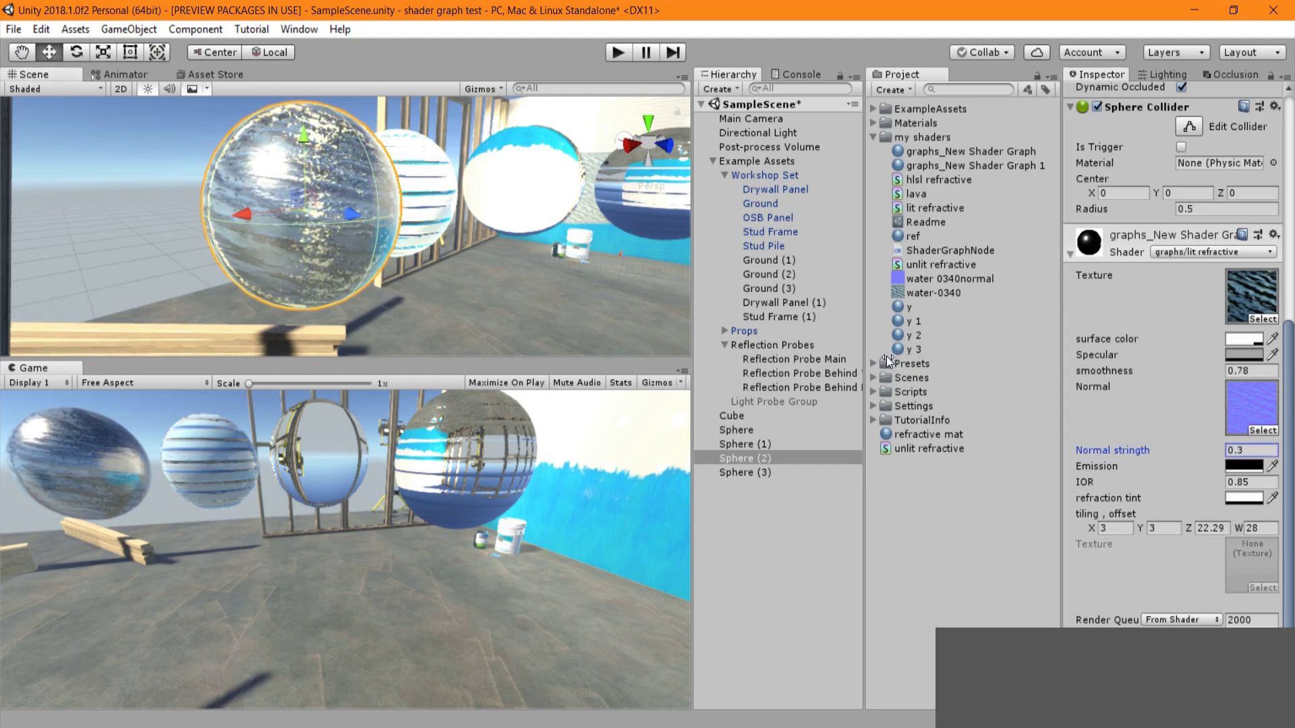
type("15")
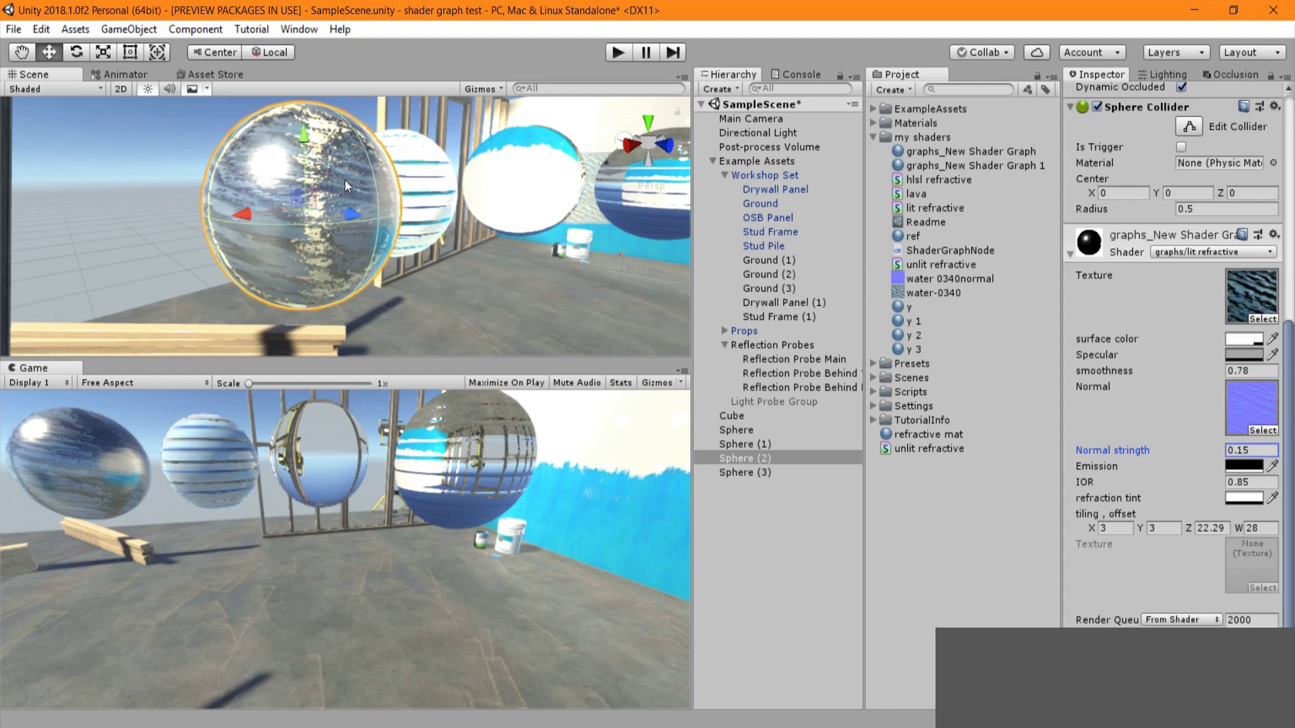
- Try a near-white emission color (F1F1F1) on the material and restore it to black (000000)
left_click(1250, 466)
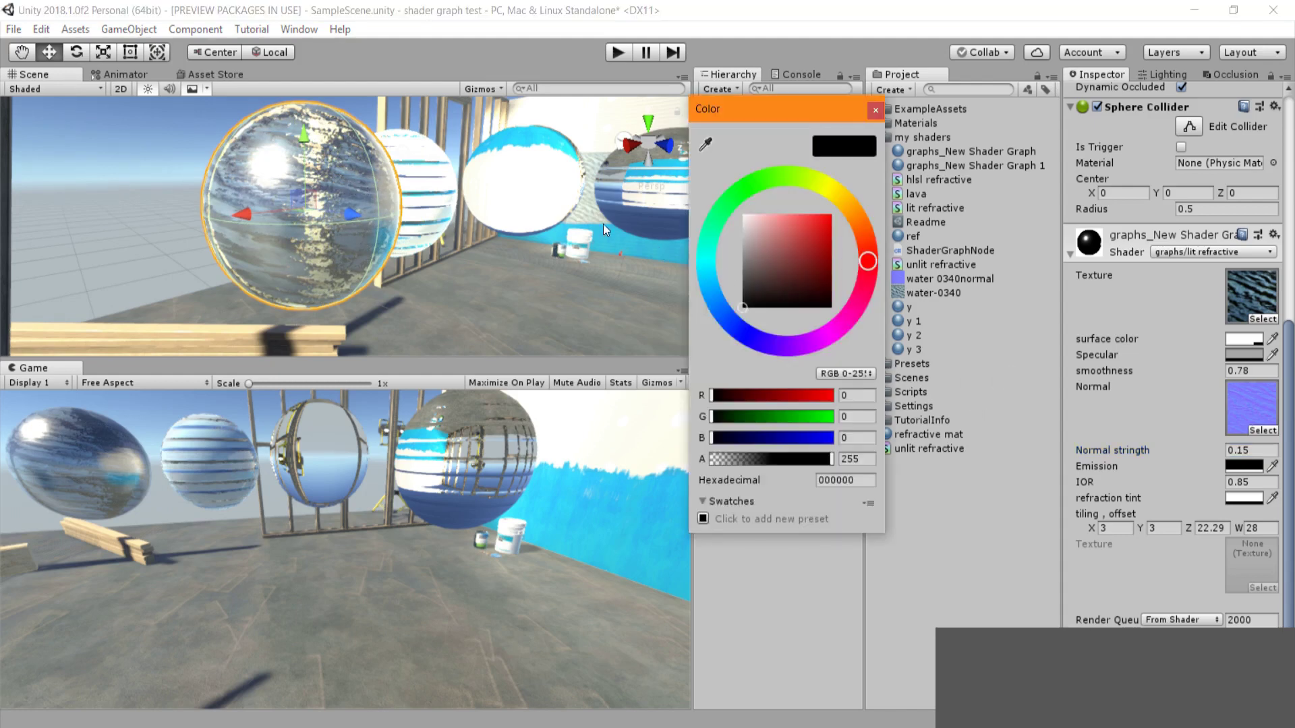
left_click_drag(750, 270, 742, 254)
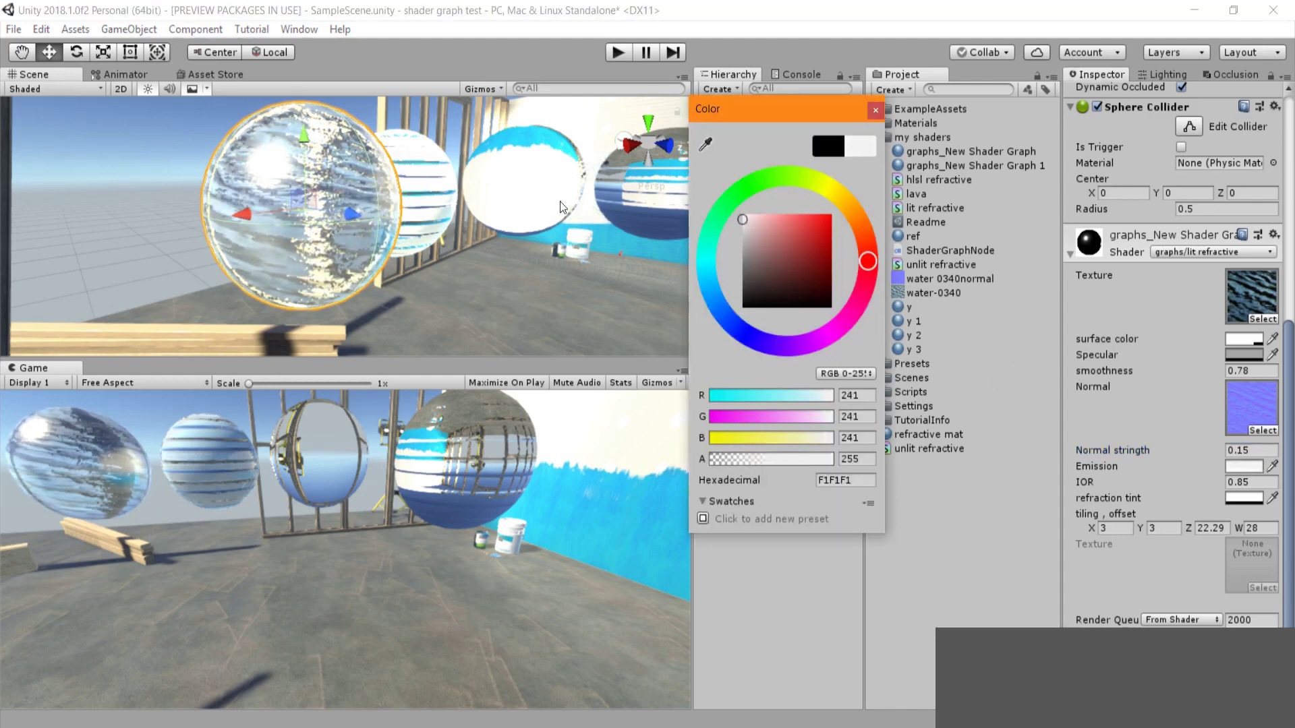
left_click_drag(511, 139, 509, 306)
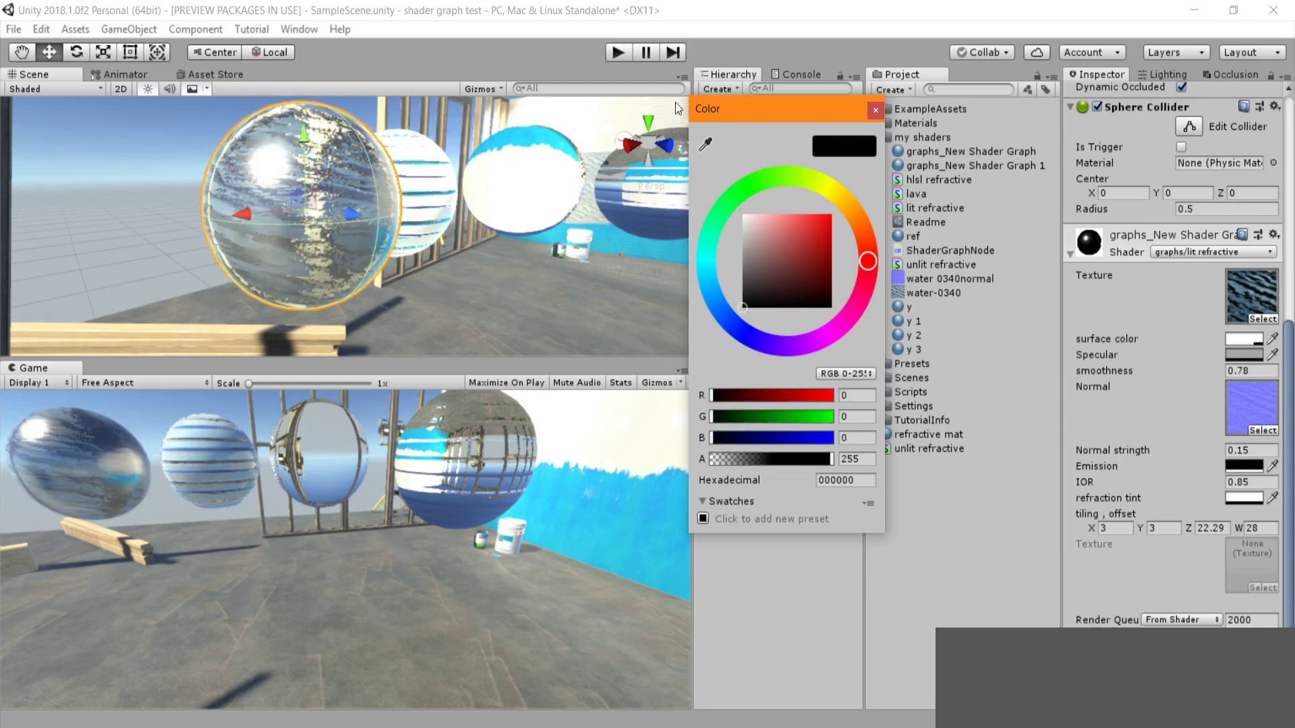
left_click(874, 110)
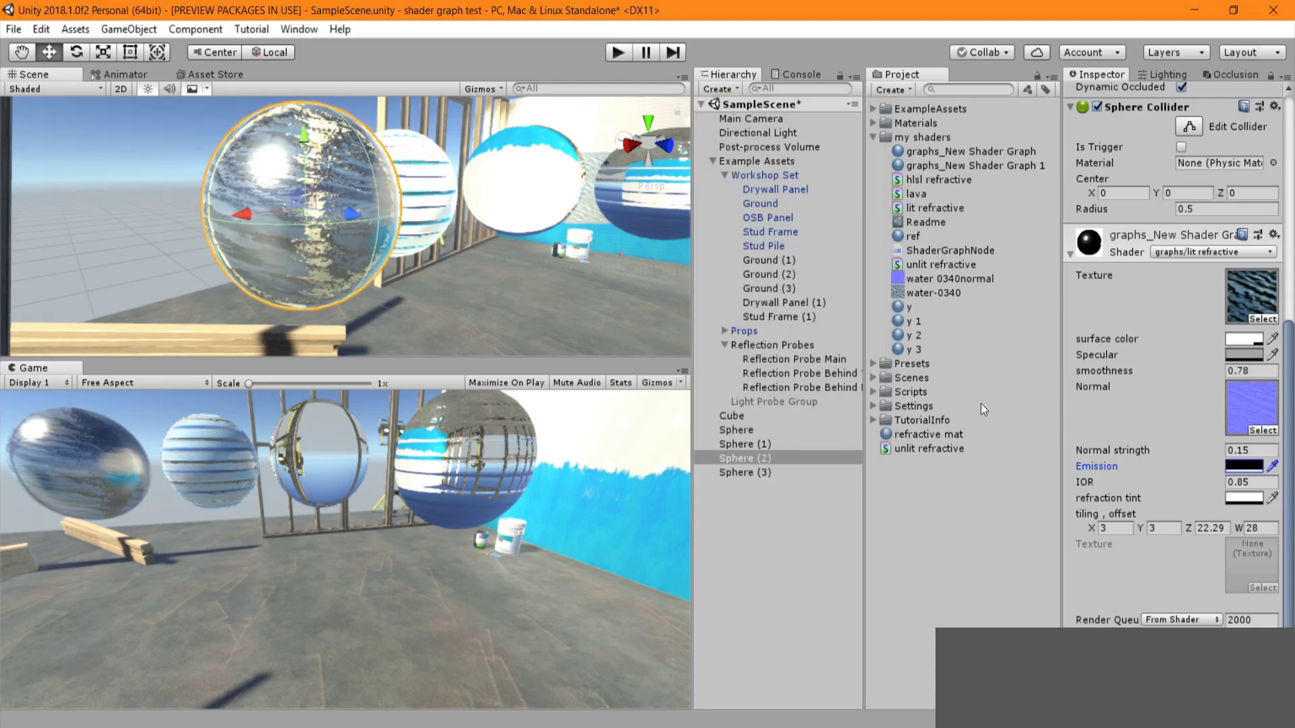
- Set the material's refraction tint to cyan 7FF5FF and the W value of its tiling and offset to 31.57
left_click(1242, 498)
mouse_move(794, 240)
left_mouse_down()
mouse_move(831, 215)
mouse_move(787, 214)
left_mouse_up()
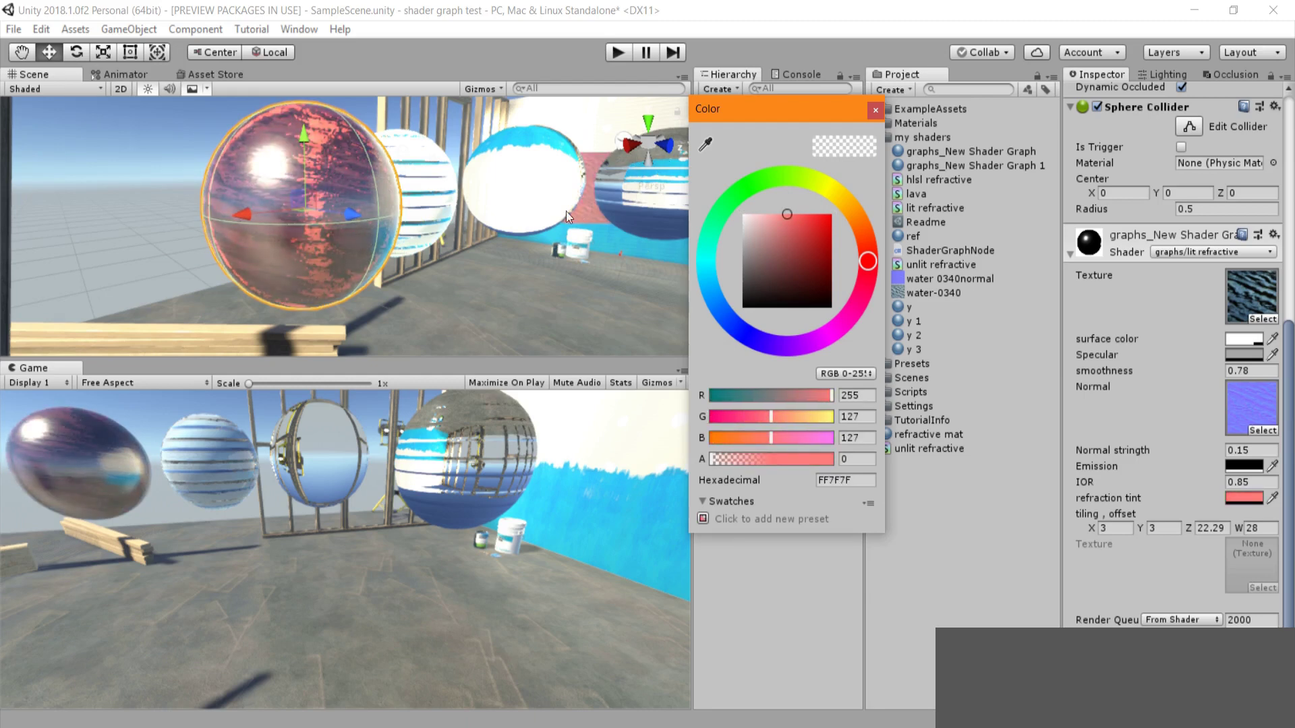
left_click_drag(707, 265, 706, 268)
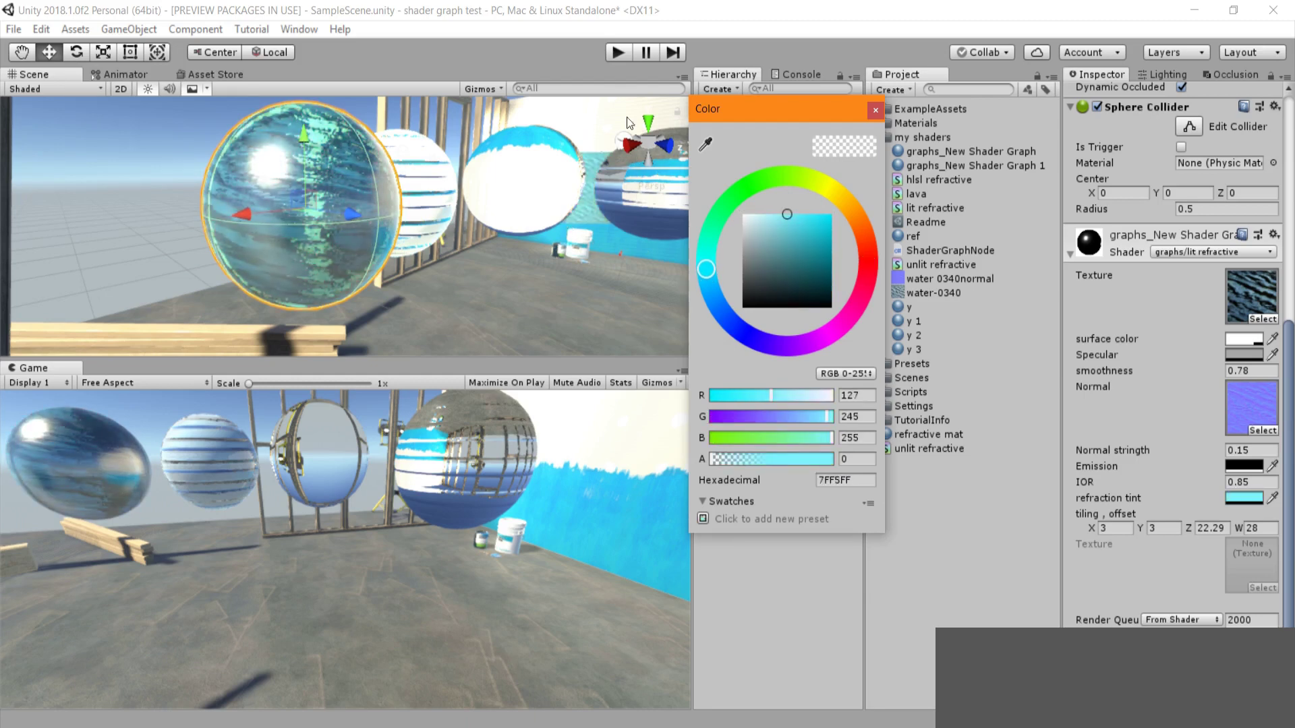
left_click(527, 171)
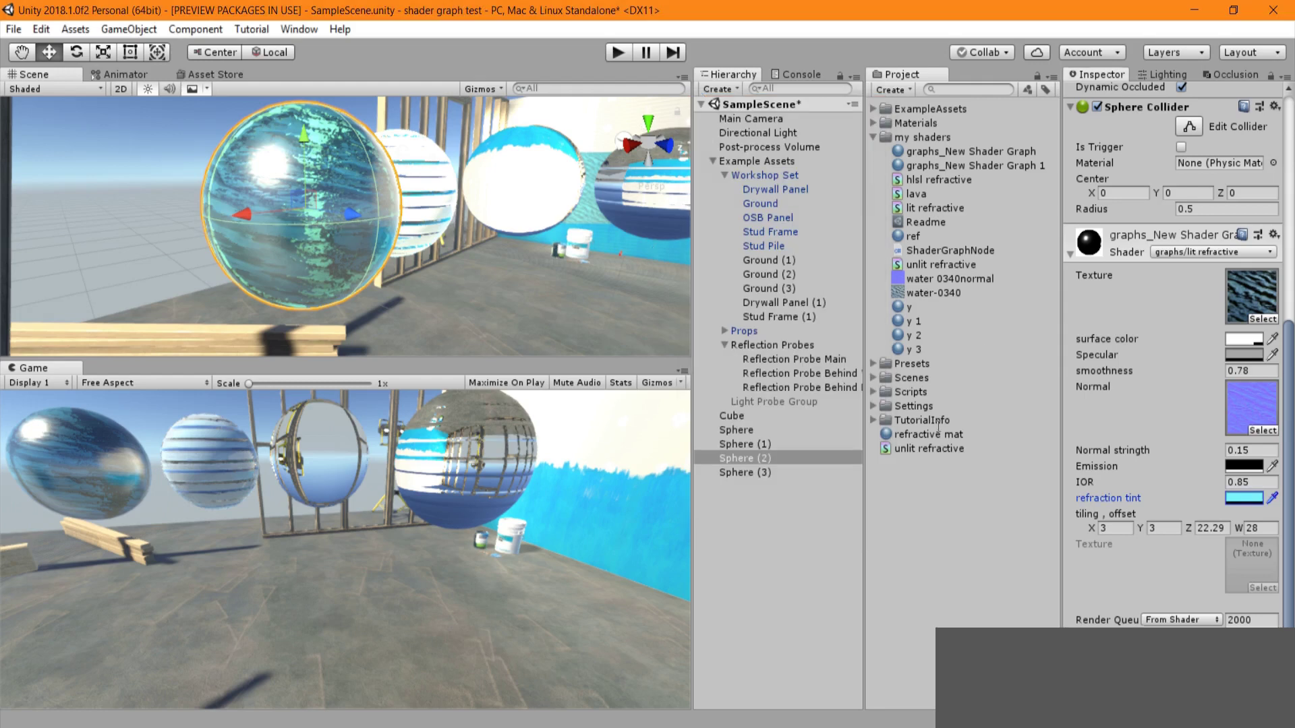
left_click_drag(1237, 529, 1256, 530)
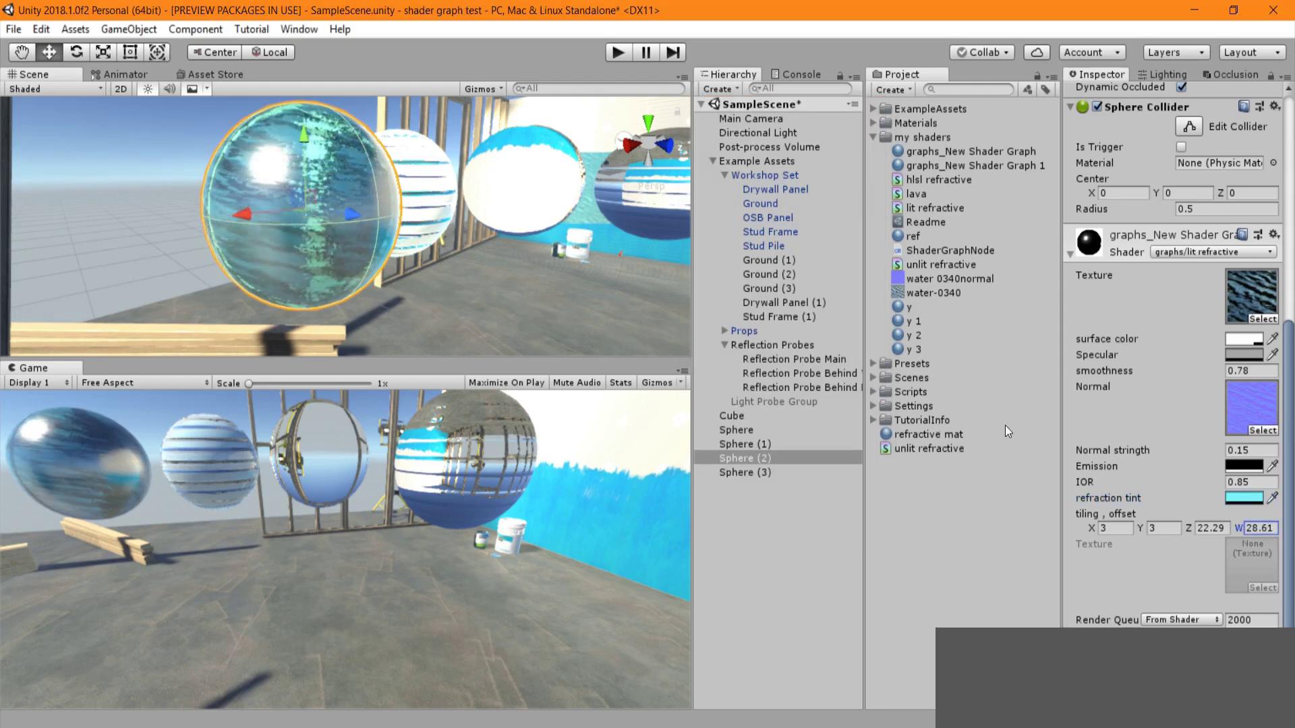
left_click_drag(1005, 425, 47, 425)
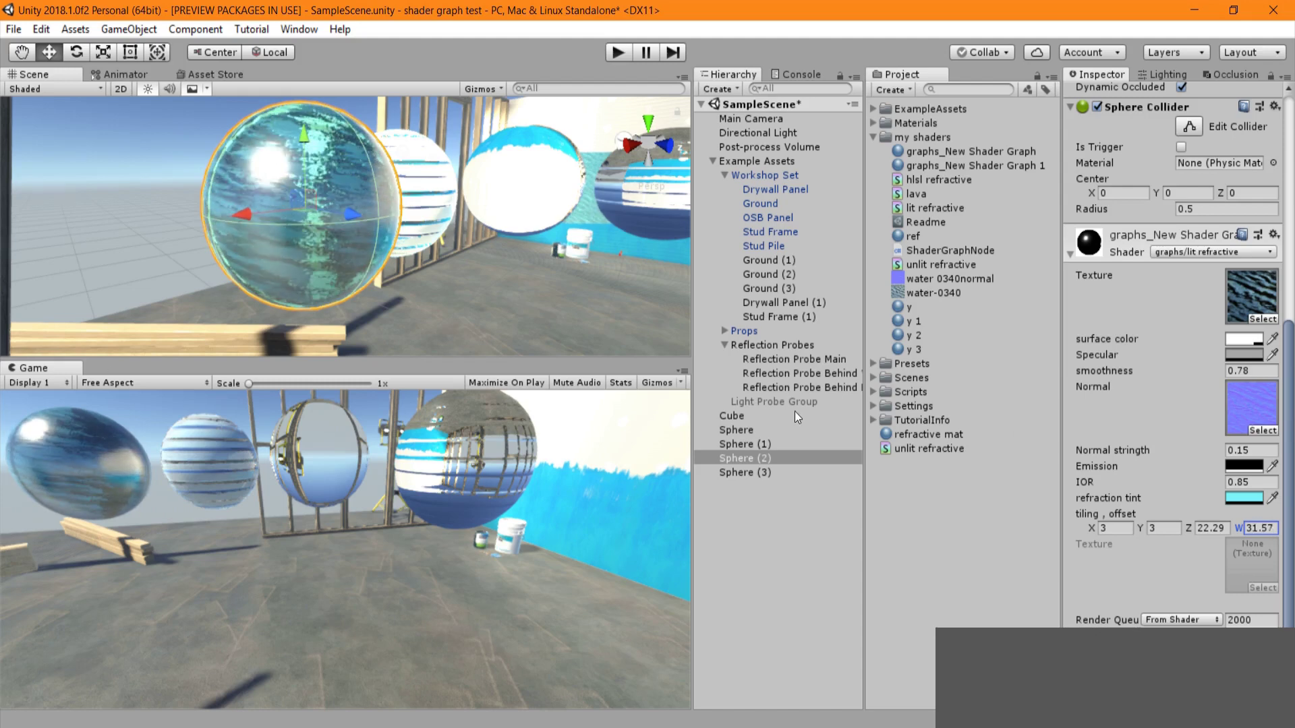